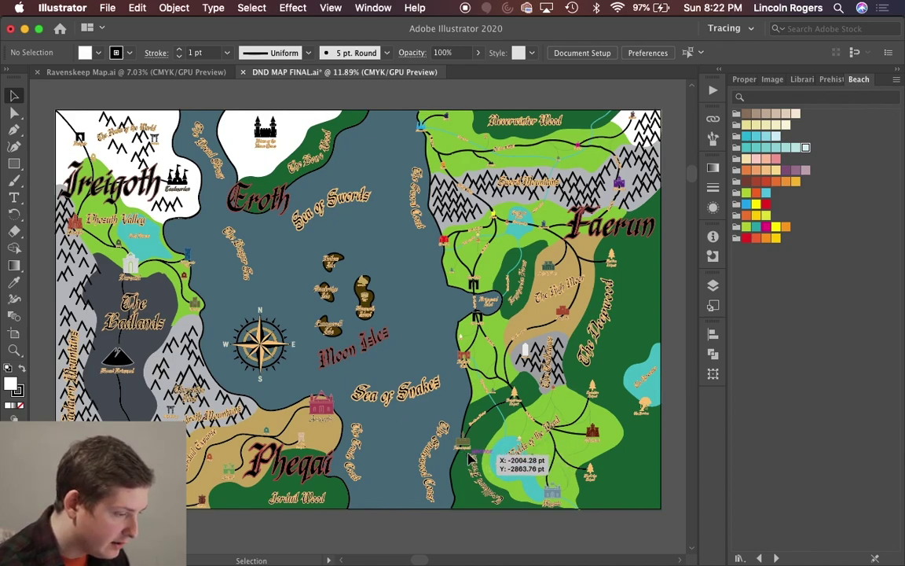
# Step: Examine the Narrowpeak castle and the surrounding coast, forest and roads on the DND map
pyautogui.scroll(1, 463, 462)
pyautogui.scroll(10, 463, 462)
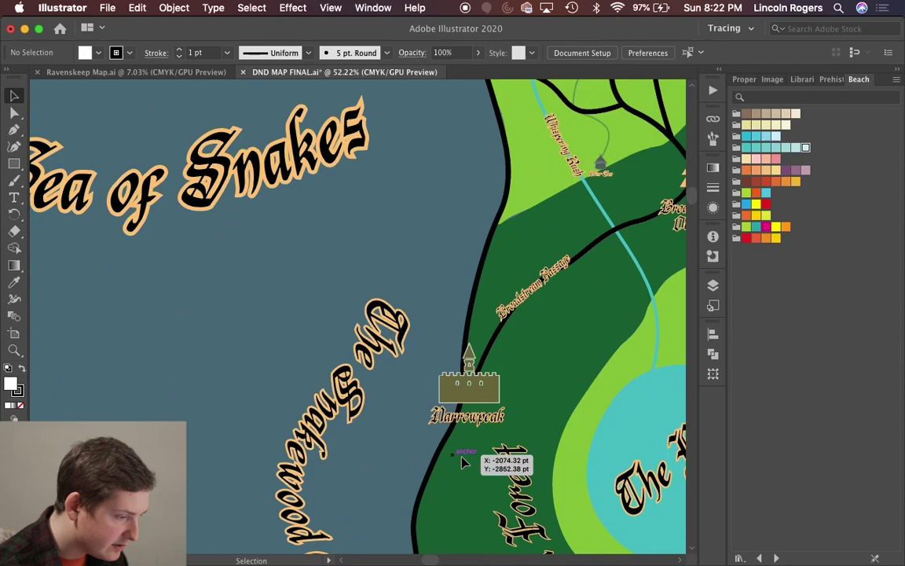
pyautogui.scroll(3, 463, 462)
pyautogui.scroll(6, 463, 462)
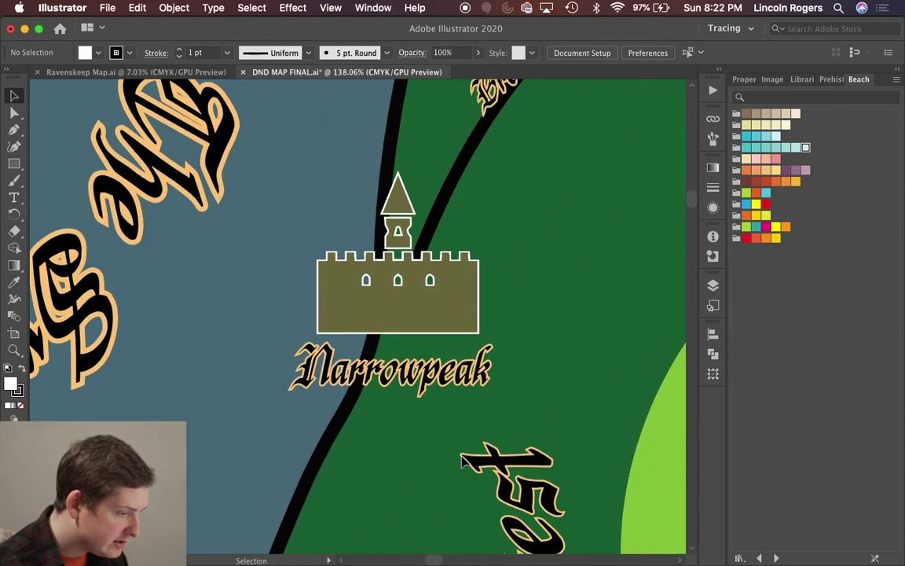
pyautogui.scroll(2, 464, 462)
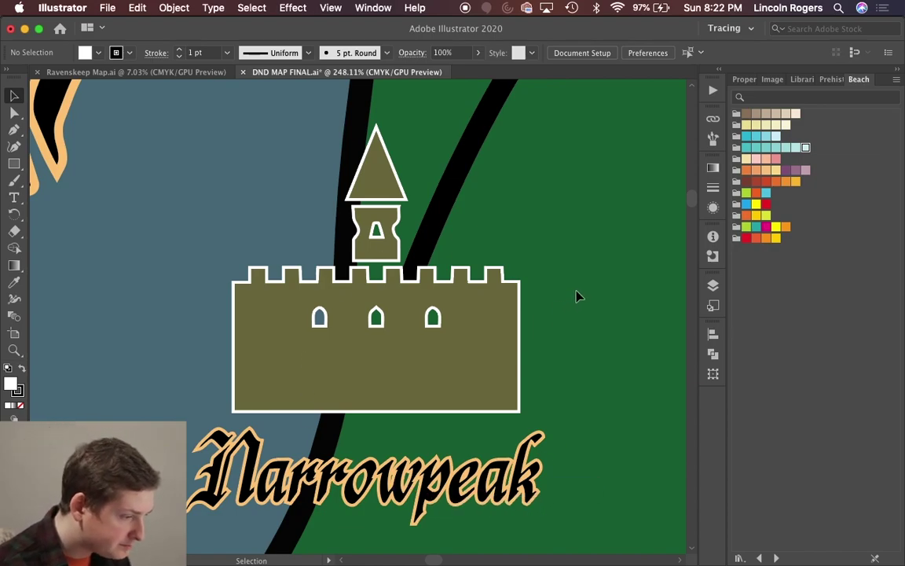
pyautogui.scroll(-5, 579, 289)
pyautogui.scroll(-4, 590, 283)
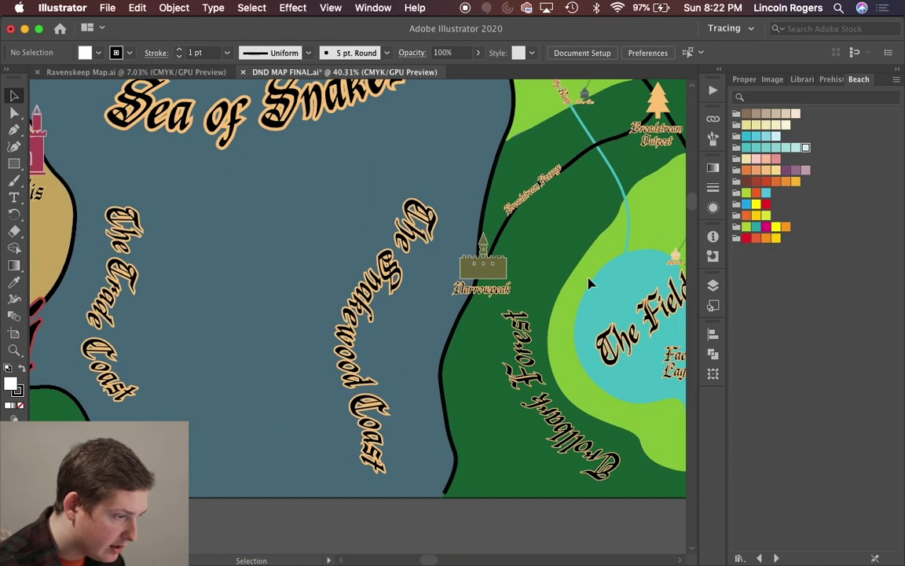
pyautogui.scroll(2, 591, 283)
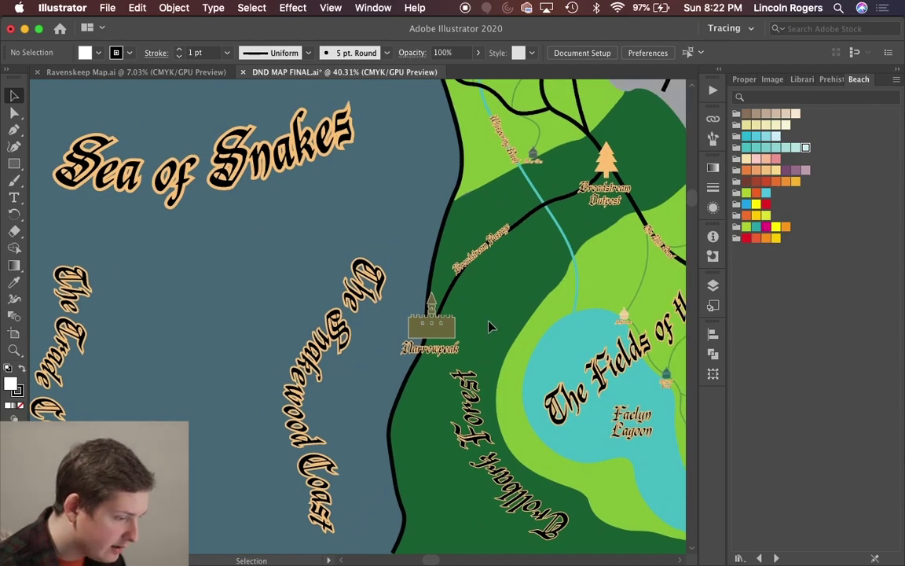
pyautogui.scroll(-3, 488, 323)
pyautogui.hscroll(2, 489, 323)
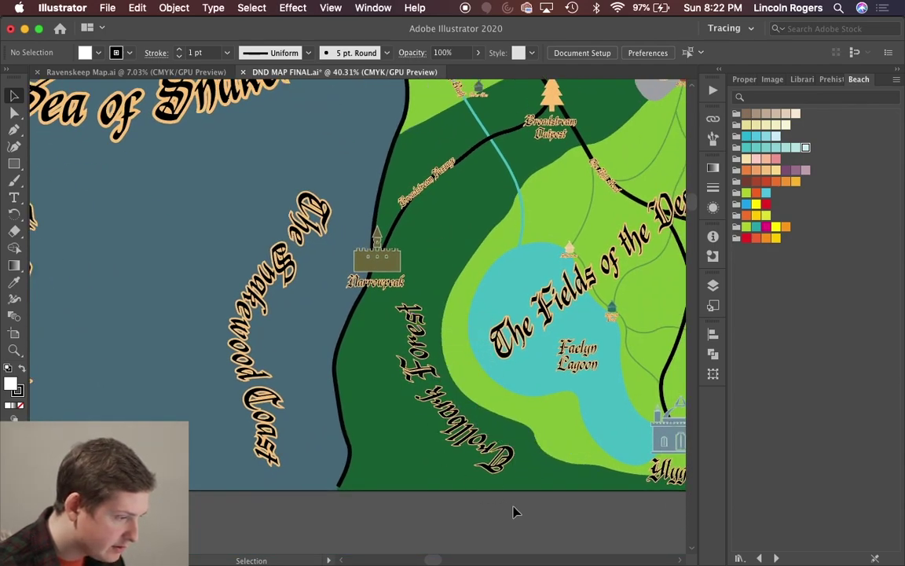
pyautogui.scroll(8, 392, 388)
pyautogui.scroll(-2, 586, 360)
pyautogui.scroll(-6, 586, 359)
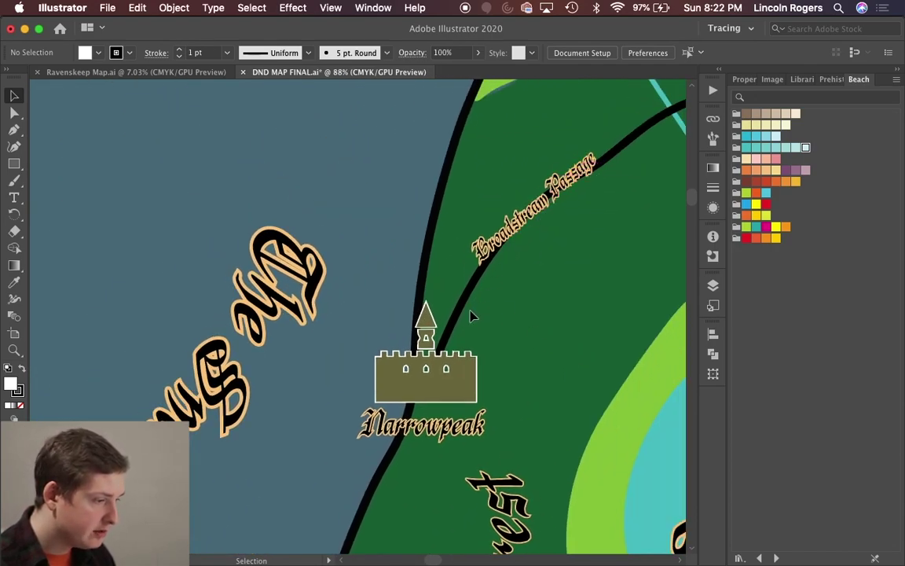
pyautogui.scroll(3, 471, 315)
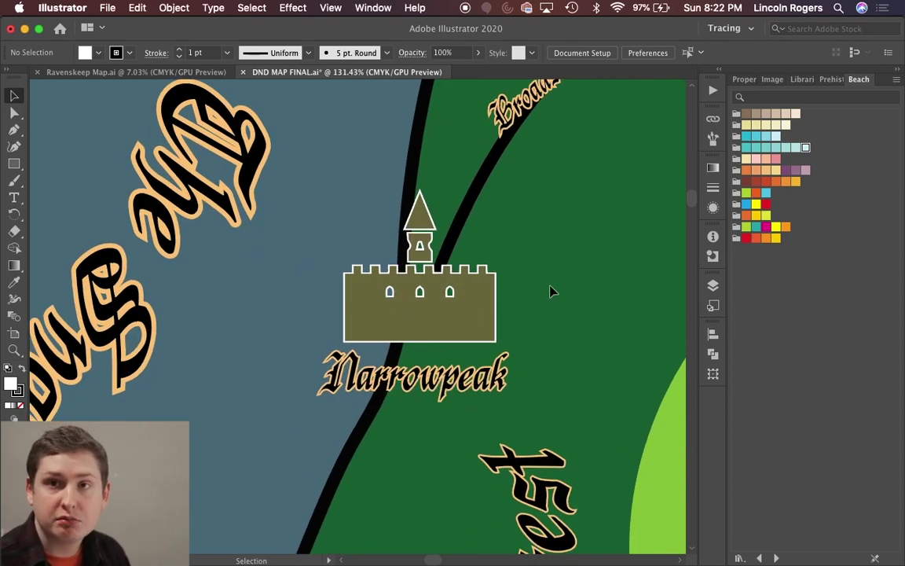
pyautogui.scroll(-5, 550, 292)
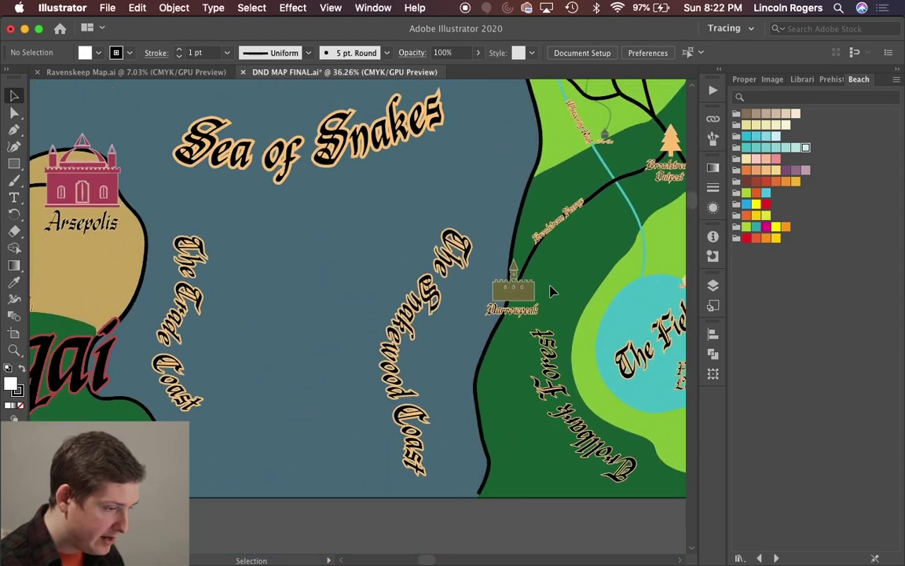
pyautogui.hscroll(3, 550, 291)
pyautogui.scroll(10, 404, 322)
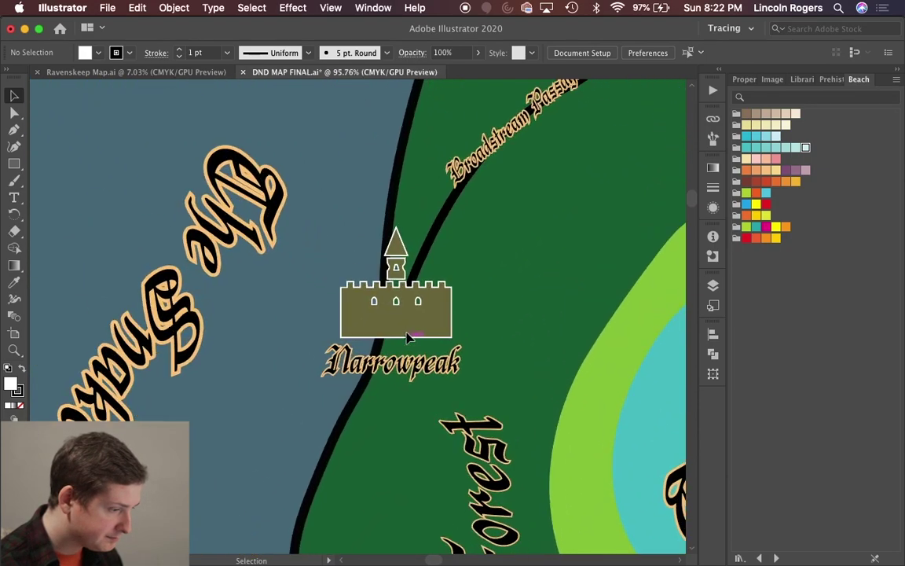
pyautogui.scroll(2, 407, 334)
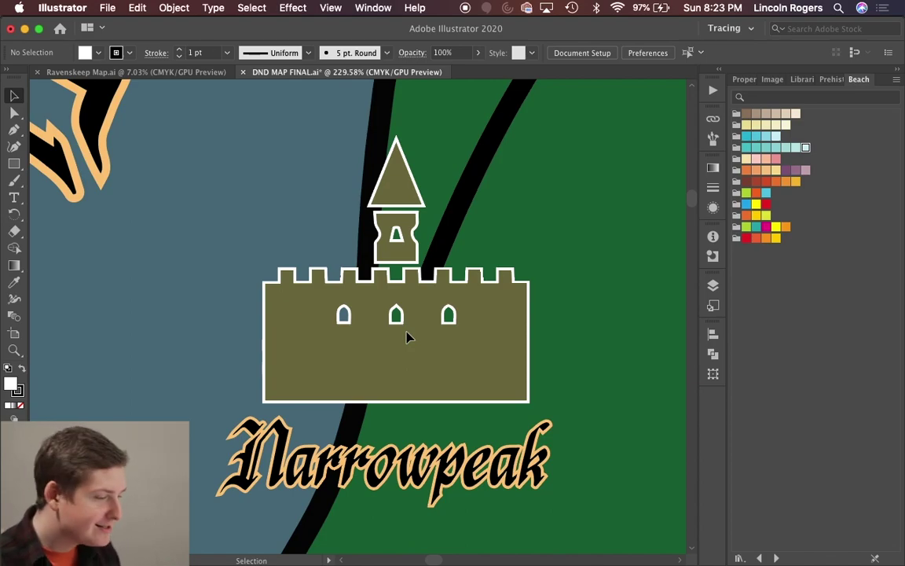
pyautogui.scroll(-3, 406, 336)
pyautogui.hscroll(2, 409, 331)
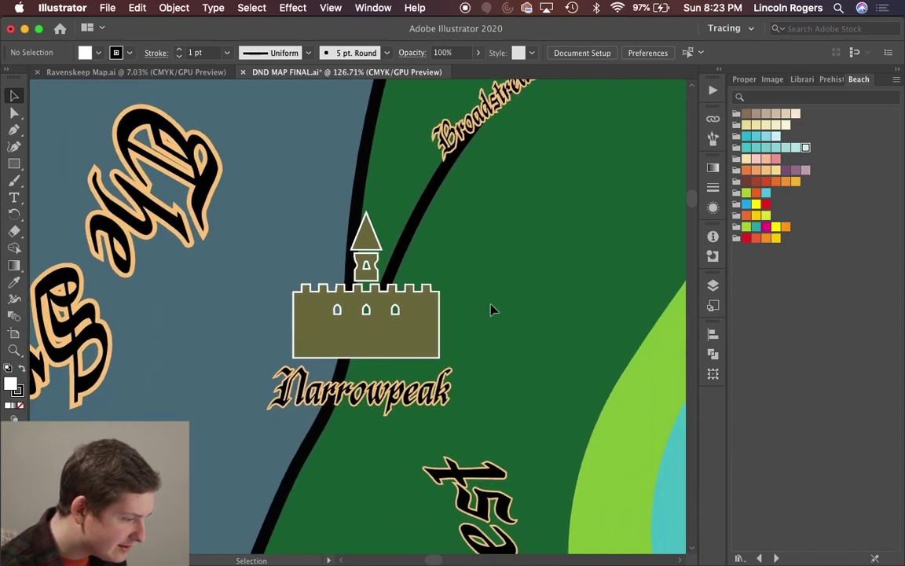
pyautogui.scroll(-5, 491, 309)
pyautogui.hscroll(1, 355, 303)
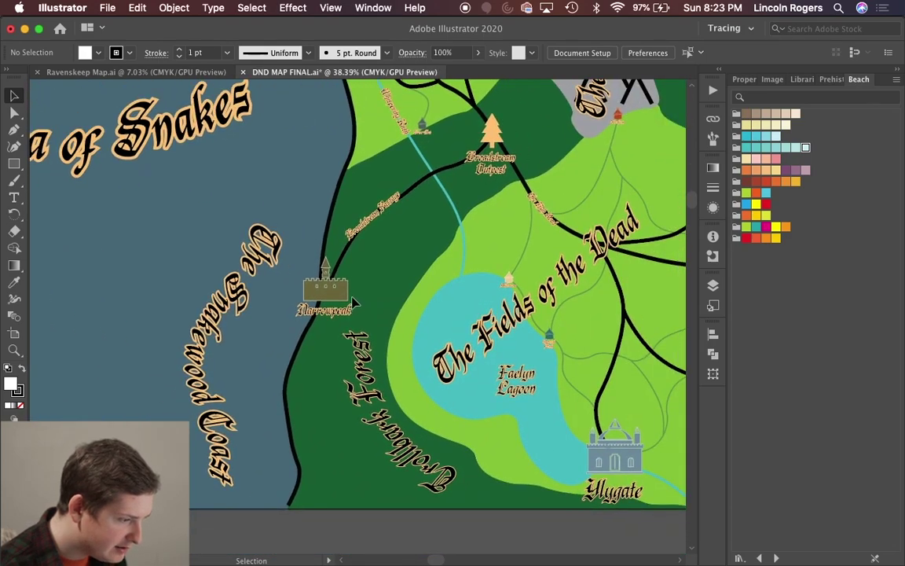
pyautogui.hscroll(-3, 355, 303)
pyautogui.scroll(2, 355, 303)
# Step: Create a new landscape print document of 4000 x 3000 pt with one artboard and no bleed
pyautogui.click(96, 6)
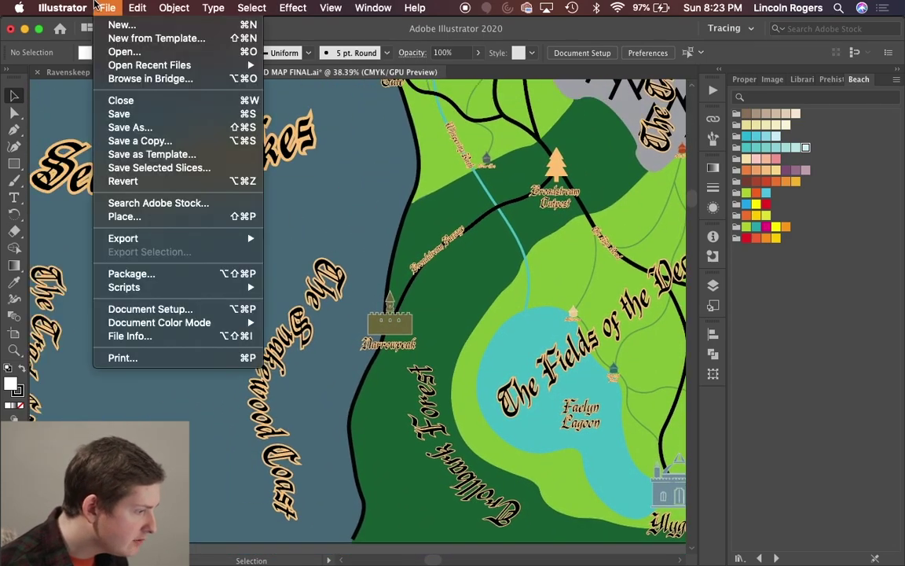
pyautogui.click(146, 26)
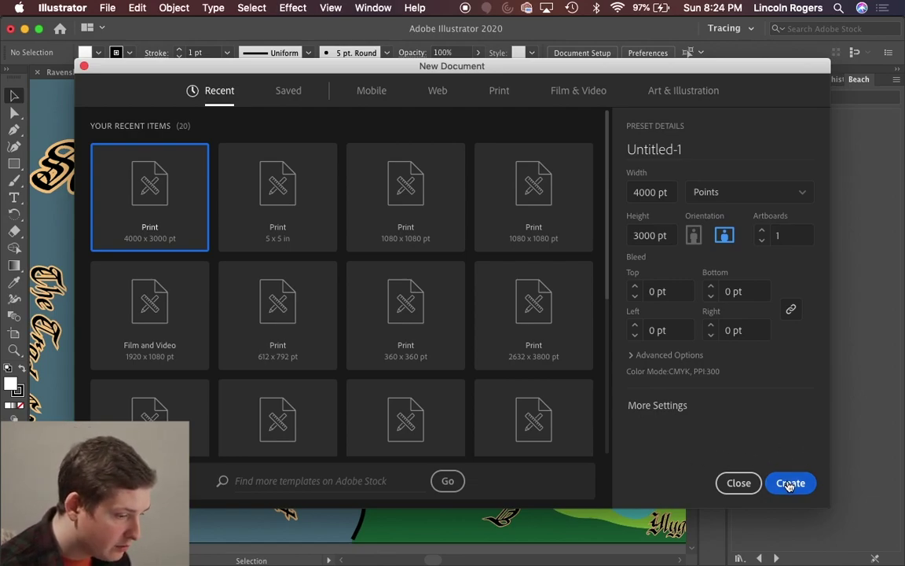
pyautogui.click(758, 483)
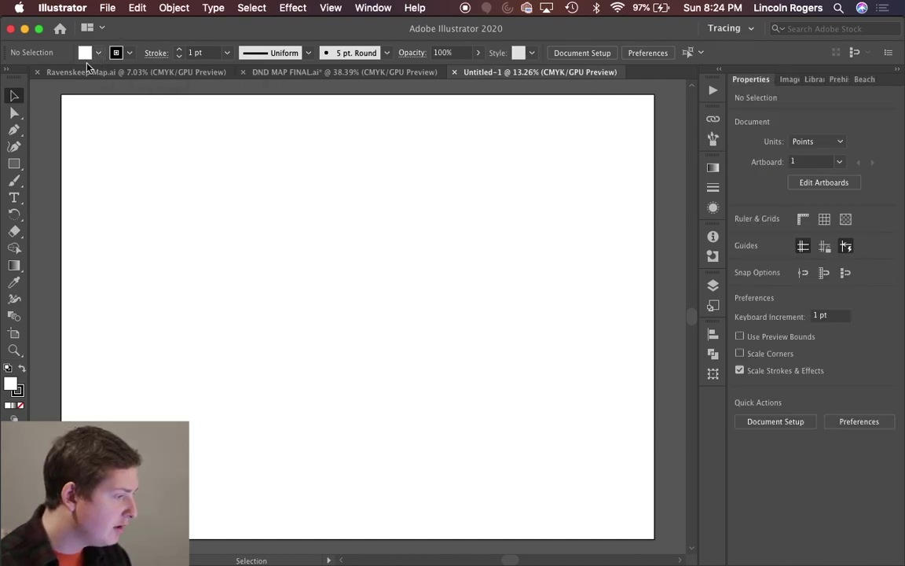
# Step: Draw a 4000 x 3000 pt rectangle that covers the whole artboard
pyautogui.click(14, 164)
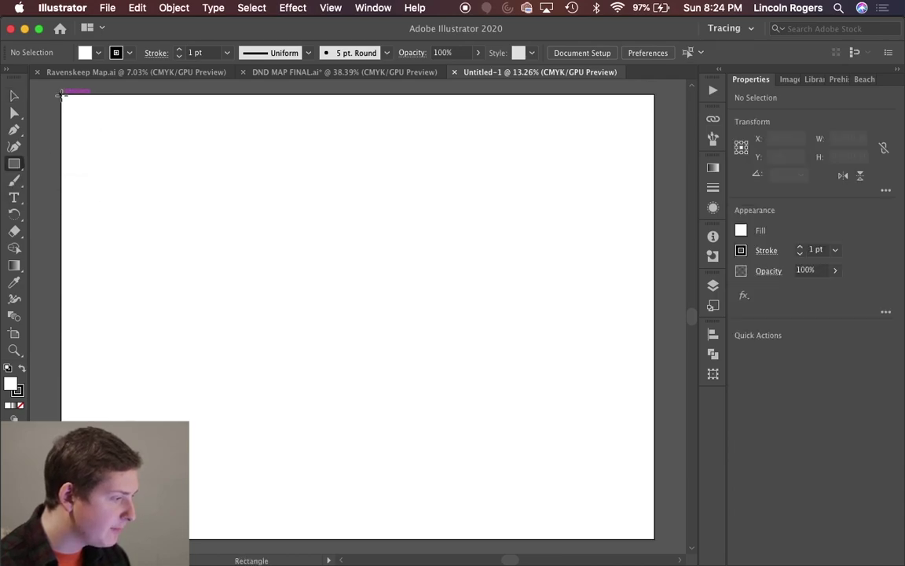
pyautogui.moveTo(66, 99); pyautogui.dragTo(653, 539)
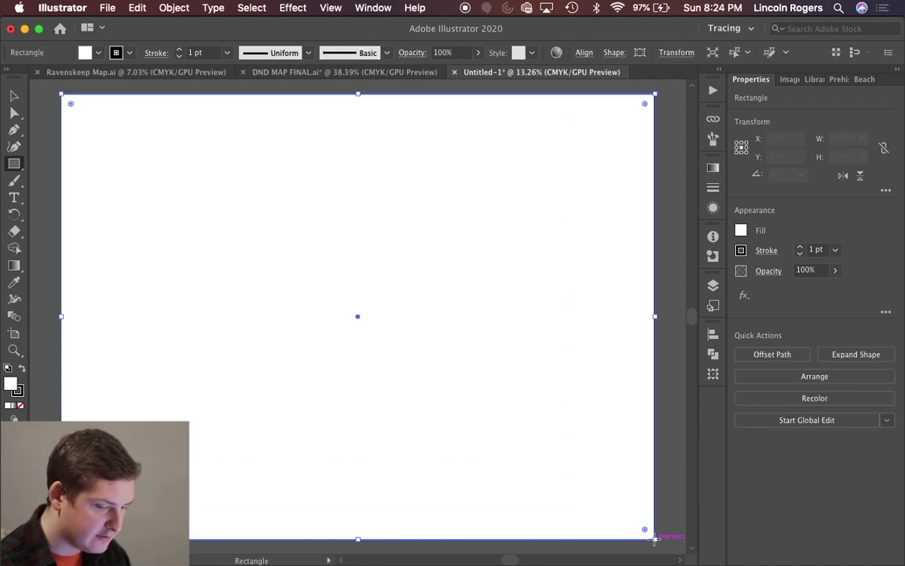
pyautogui.press('super+0')
pyautogui.scroll(2, 574, 446)
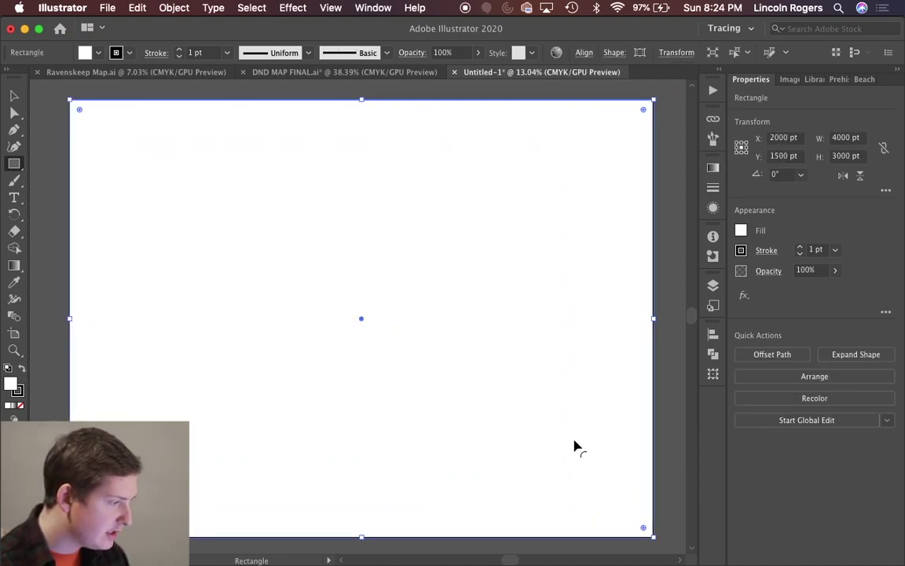
pyautogui.scroll(-2, 574, 439)
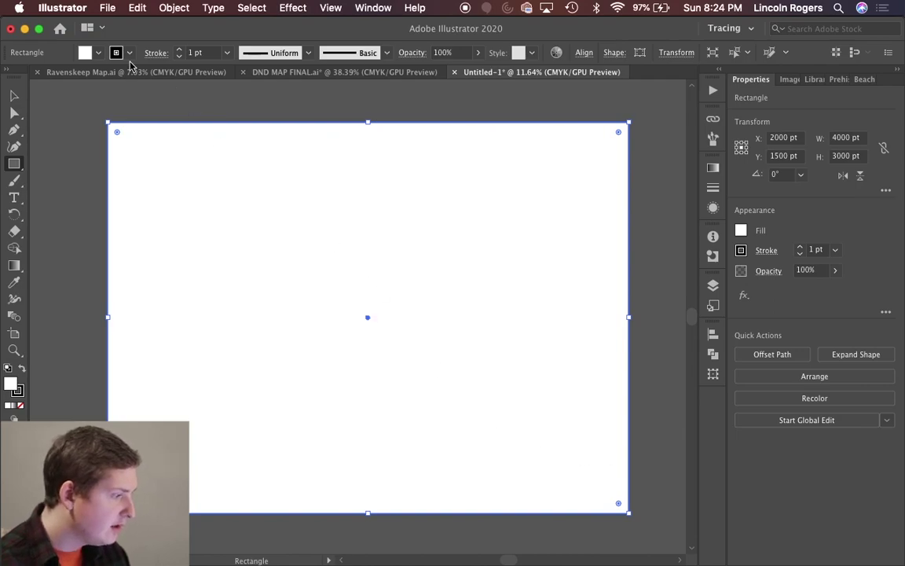
# Step: Look over the DND MAP FINAL.ai and Ravenskeep Map.ai documents, and close Ravenskeep Map.ai
pyautogui.click(99, 53)
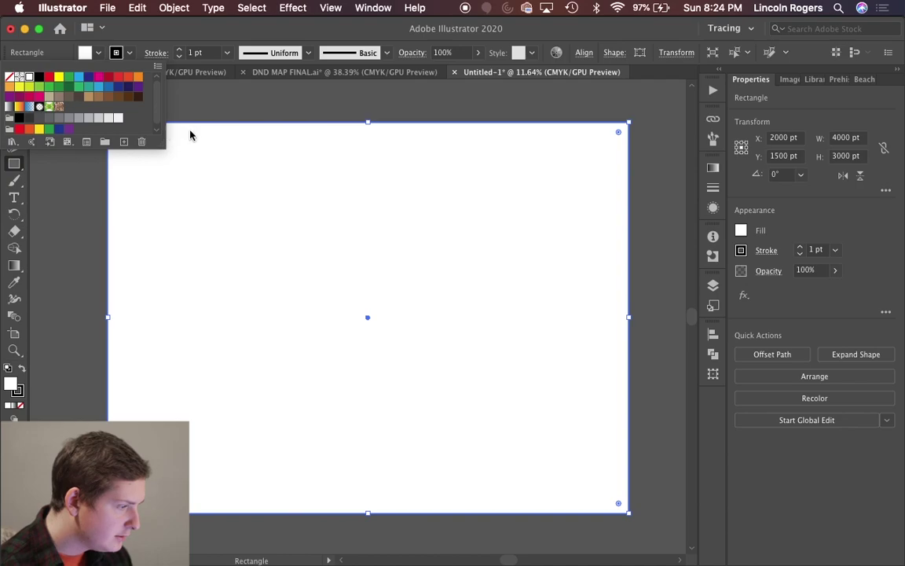
pyautogui.click(297, 72)
pyautogui.scroll(-10, 276, 204)
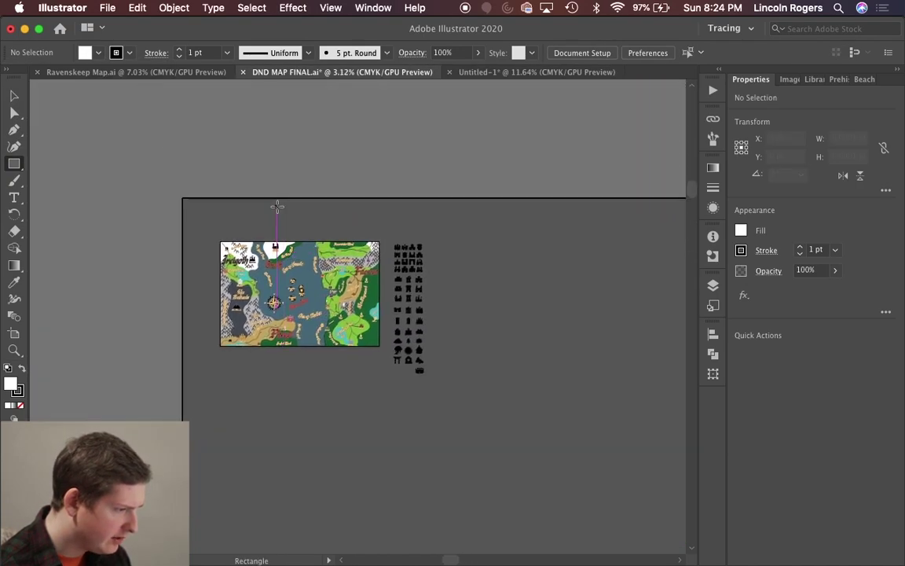
pyautogui.scroll(3, 274, 202)
pyautogui.click(166, 73)
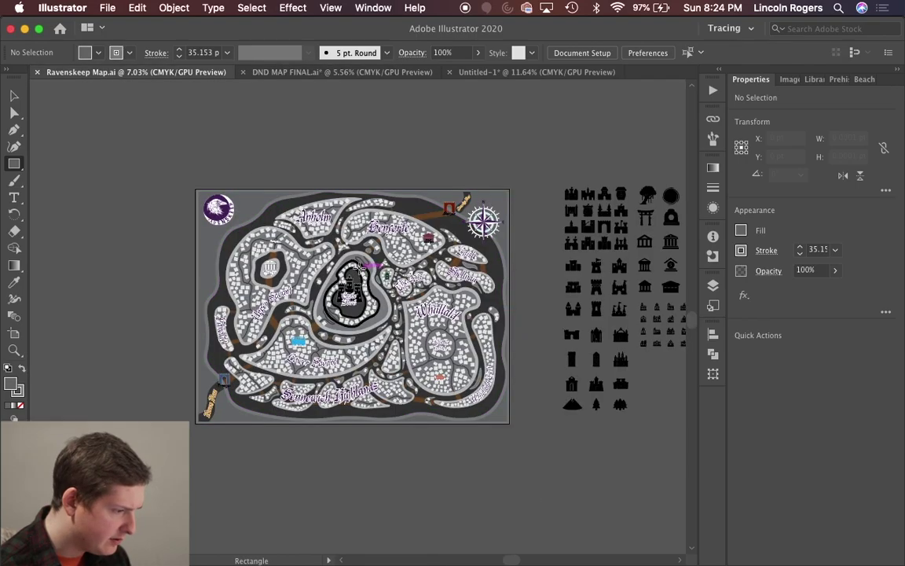
pyautogui.scroll(4, 336, 306)
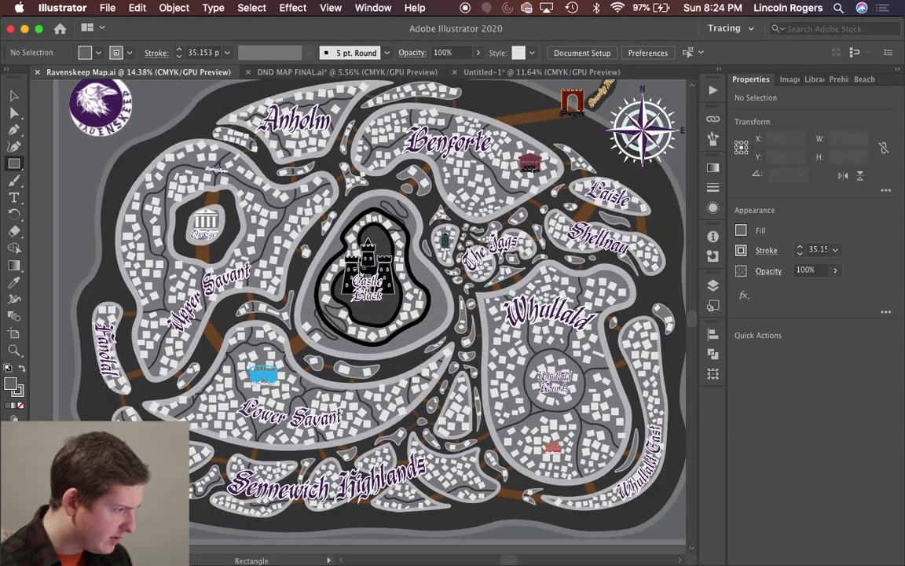
pyautogui.click(37, 71)
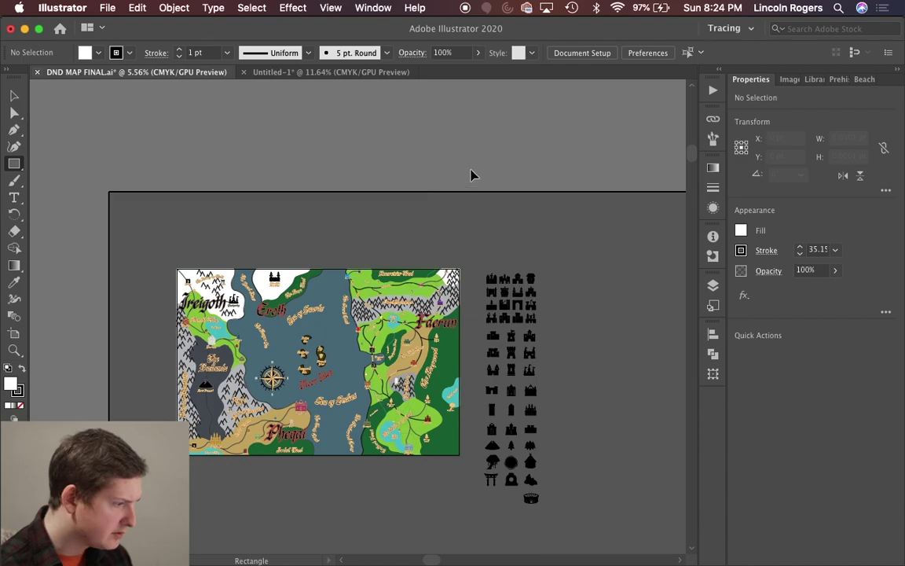
# Step: Return to the untitled document and open the Foliage swatch library from the Nature collection for the rectangle's fill
pyautogui.click(369, 72)
pyautogui.scroll(1, 326, 260)
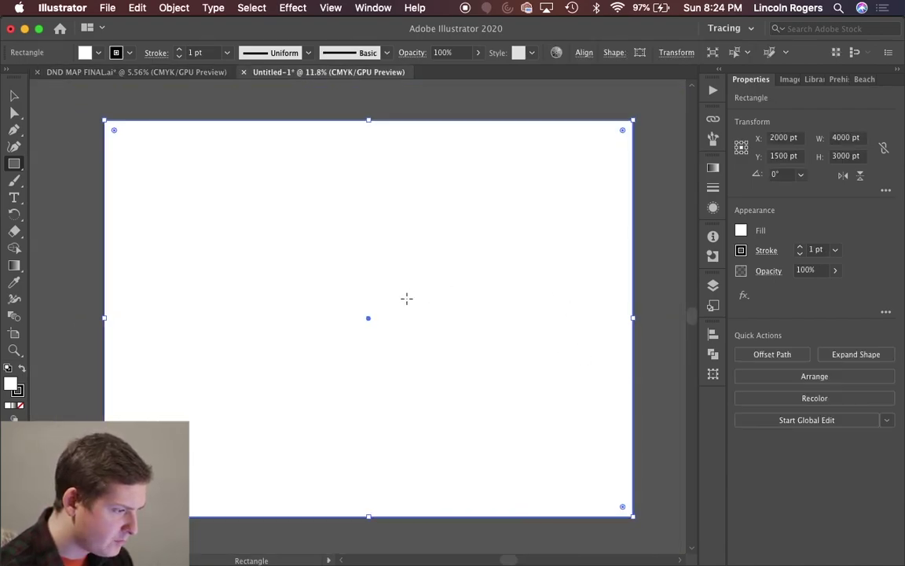
pyautogui.click(87, 52)
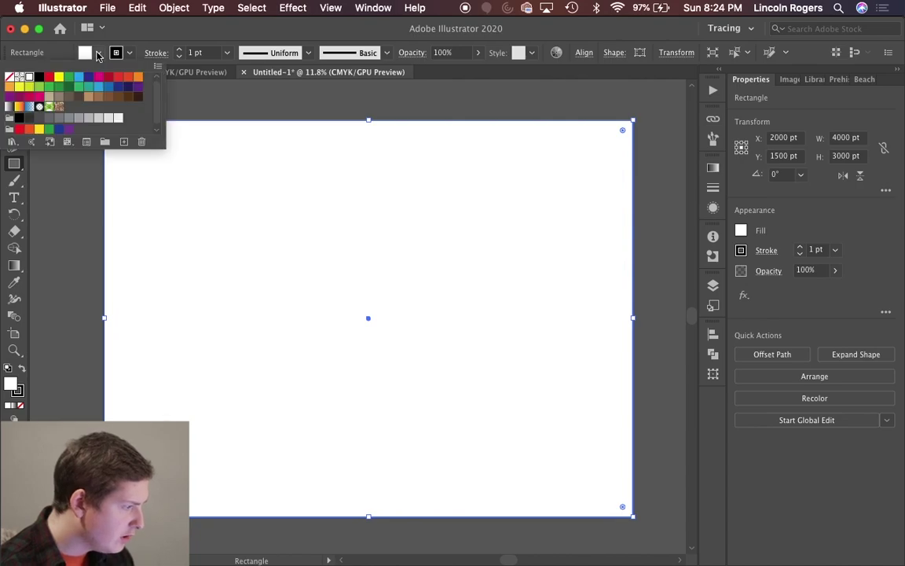
pyautogui.click(12, 141)
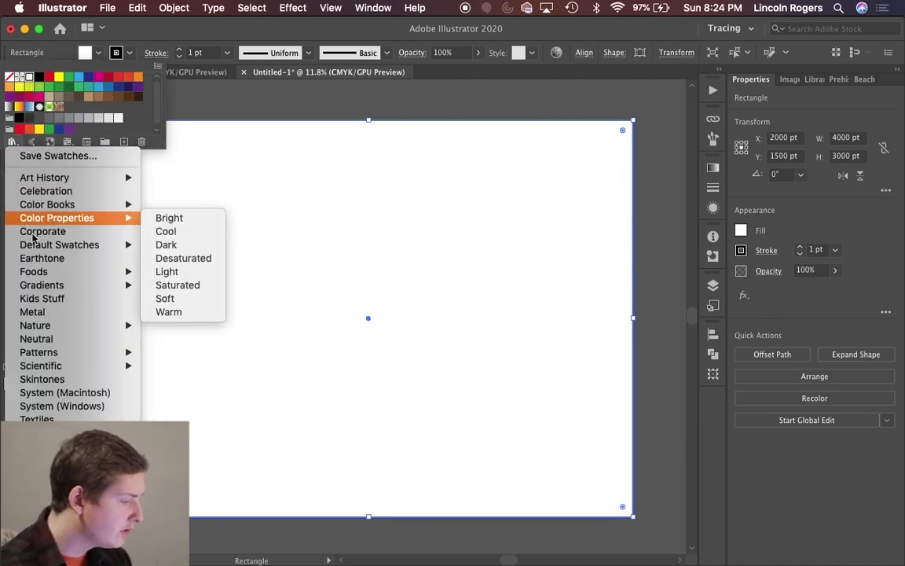
pyautogui.moveTo(60, 329)
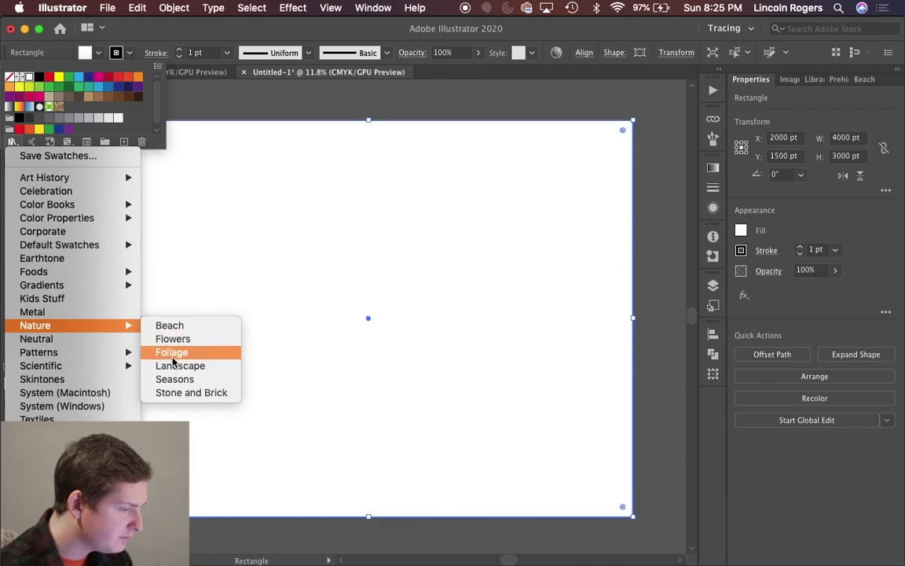
pyautogui.click(178, 353)
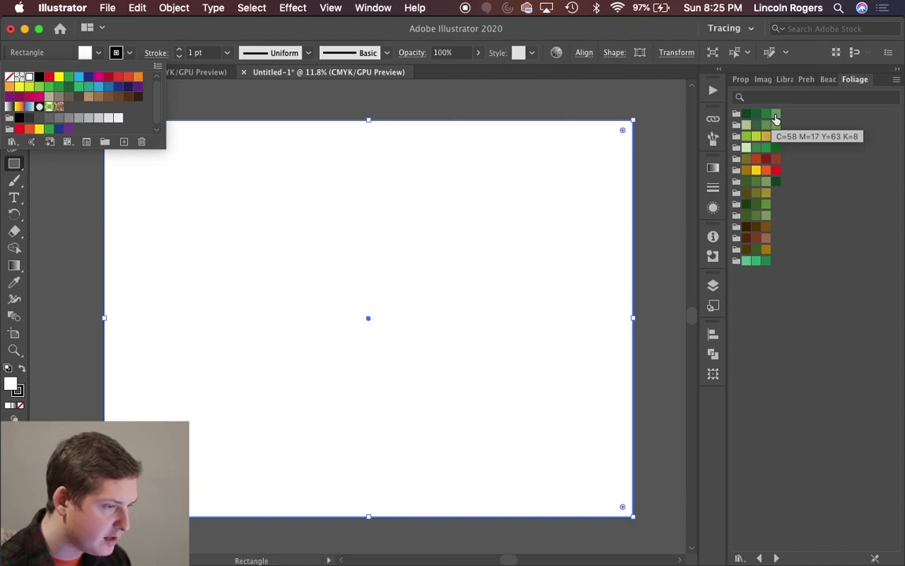
pyautogui.press('Escape')
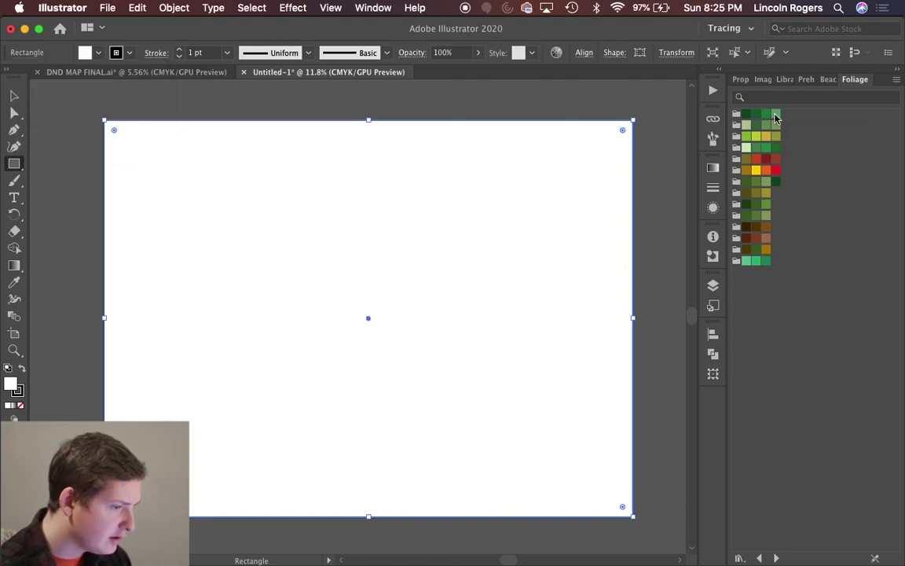
# Step: Fill the background rectangle with the third green in the second Foliage color group and deselect it
pyautogui.click(776, 116)
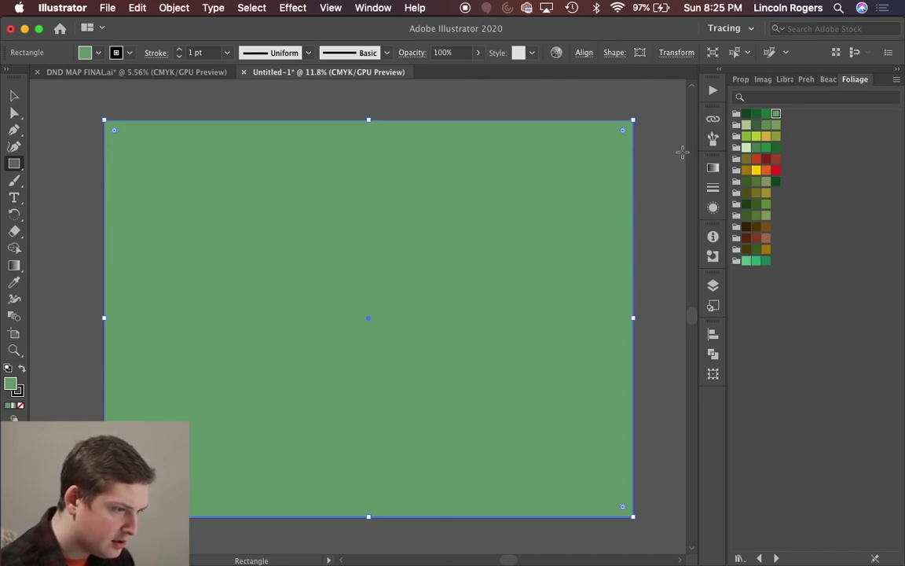
pyautogui.click(766, 128)
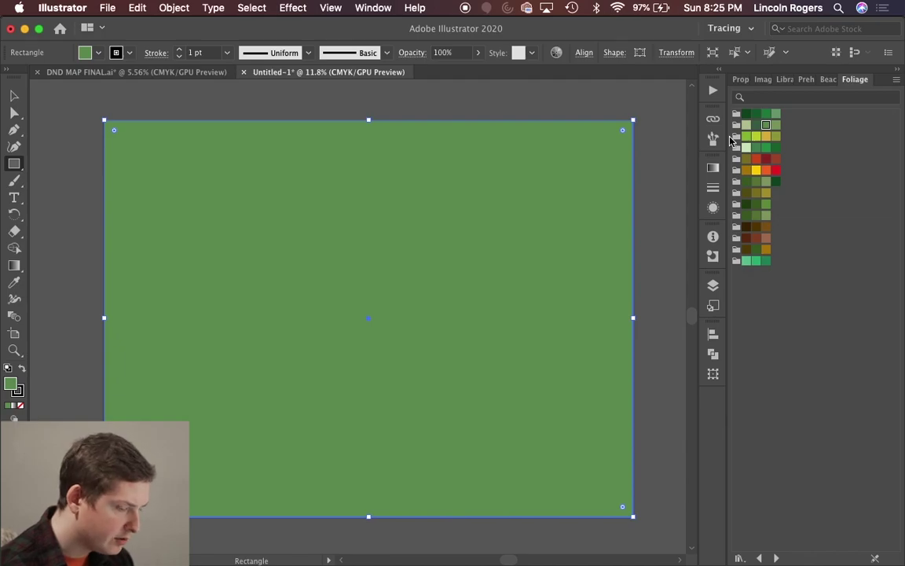
pyautogui.press('v')
pyautogui.click(669, 166)
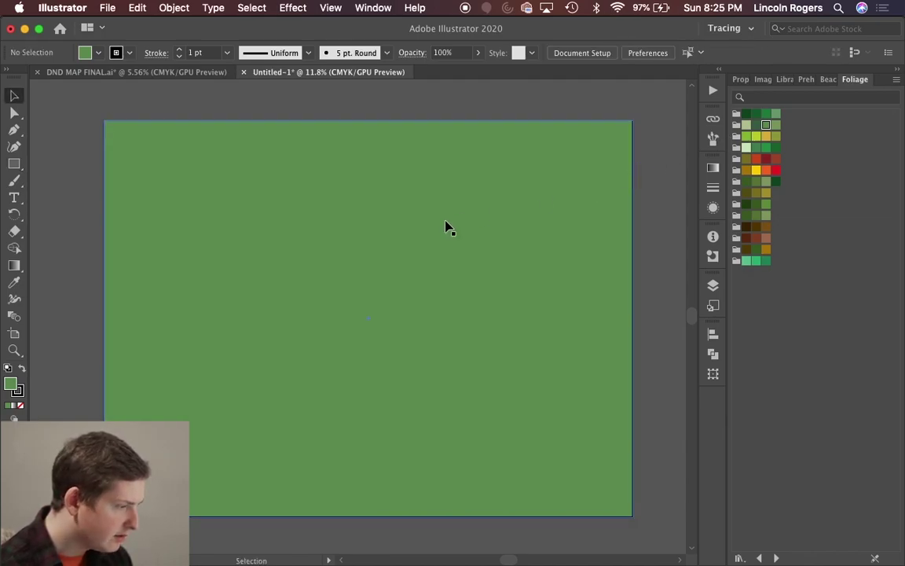
pyautogui.hscroll(1, 550, 251)
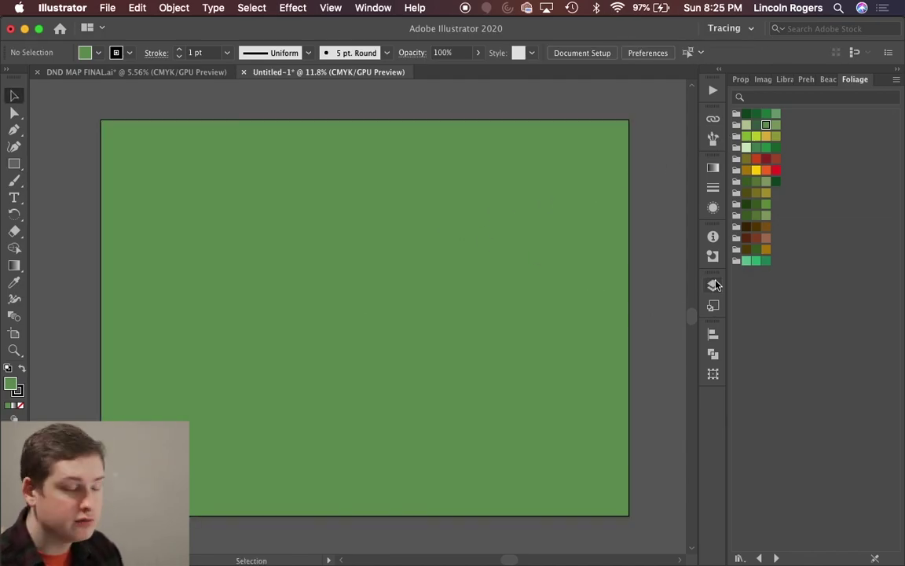
# Step: Rename Layer 1 to Terrain 1 and lock it
pyautogui.click(713, 284)
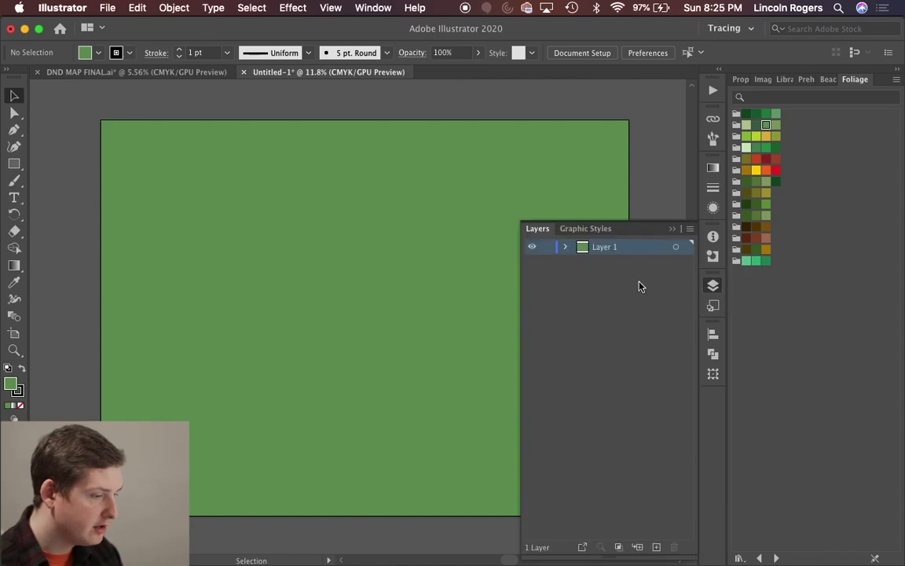
pyautogui.doubleClick(594, 249)
pyautogui.write('Terrain')
pyautogui.press('Return')
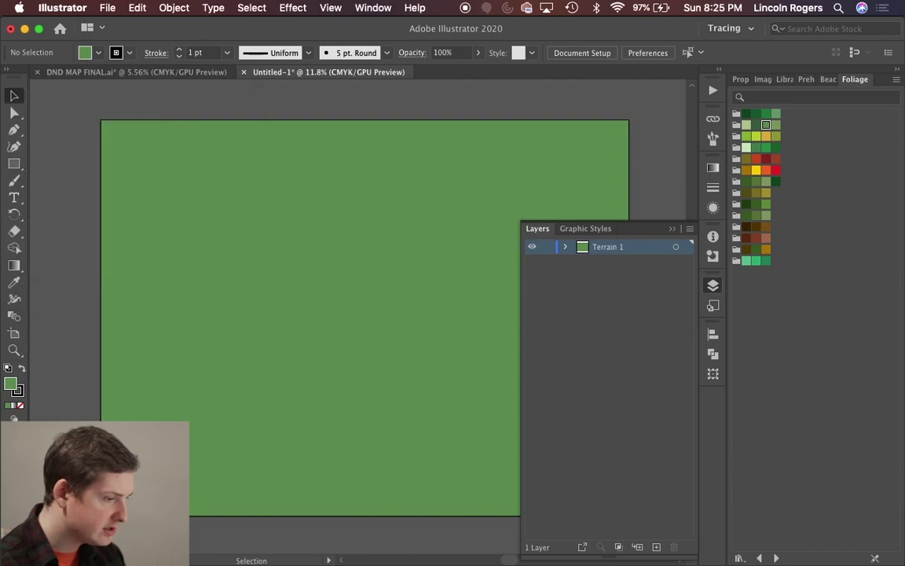
pyautogui.click(671, 228)
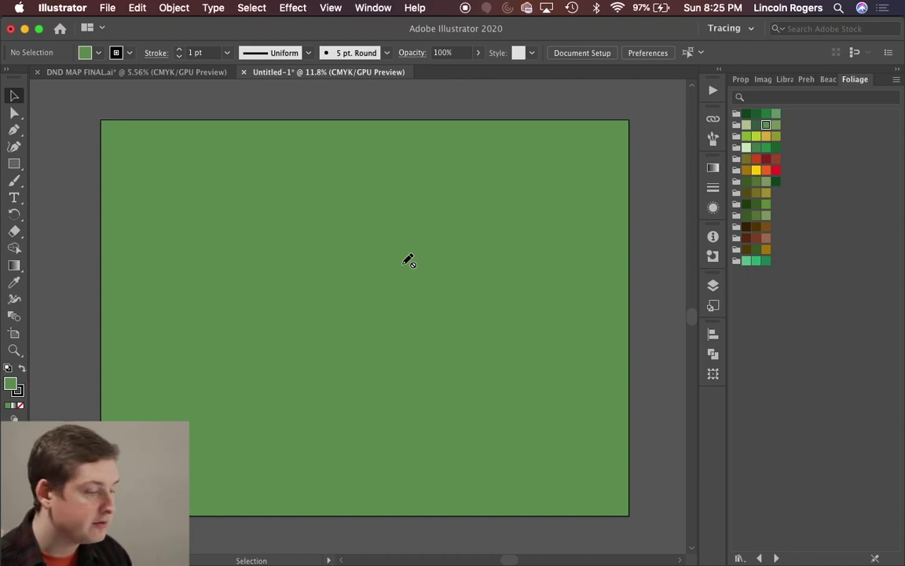
# Step: Add a new layer above Terrain 1 and activate the Curvature tool
pyautogui.click(715, 288)
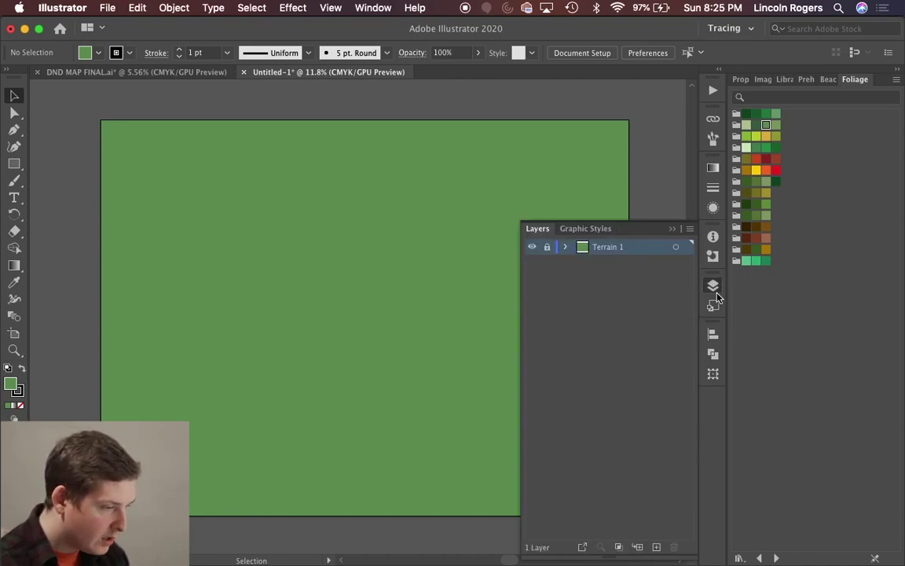
pyautogui.click(655, 548)
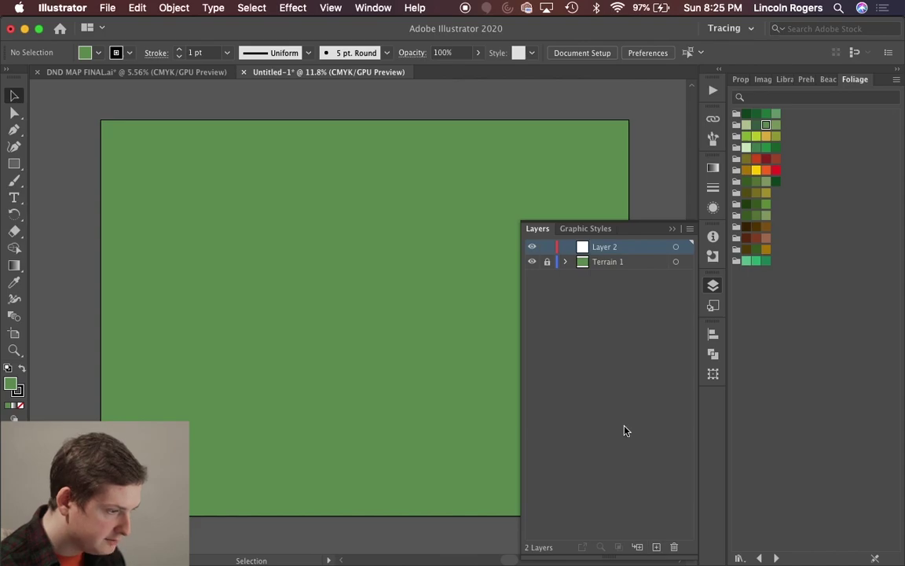
pyautogui.click(673, 229)
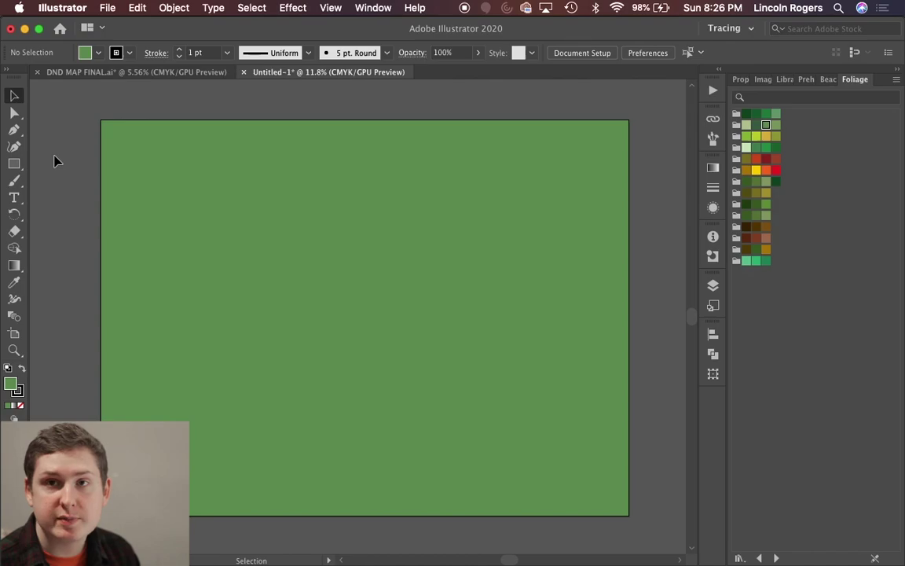
pyautogui.click(14, 147)
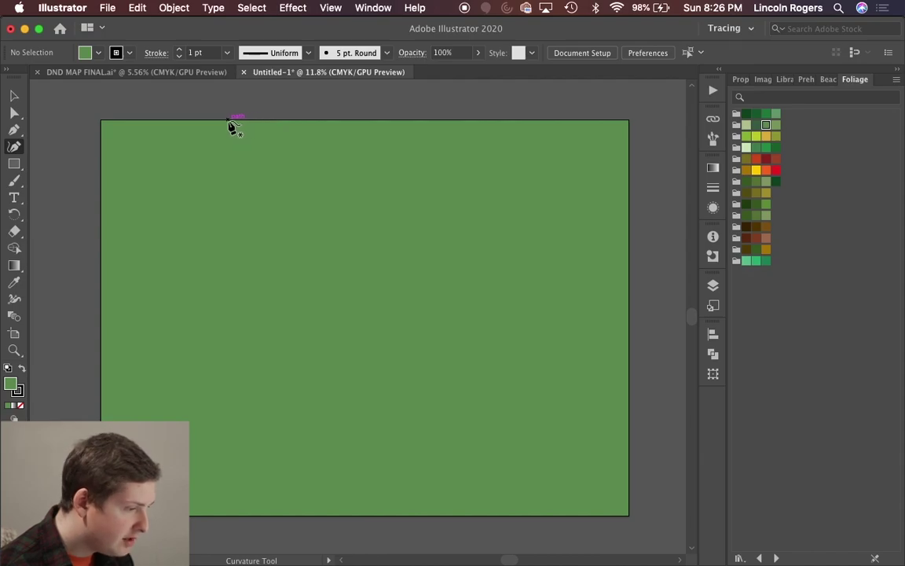
# Step: Examine the coastline around Narrowpeak in DND MAP FINAL.ai and return to the untitled document
pyautogui.click(148, 68)
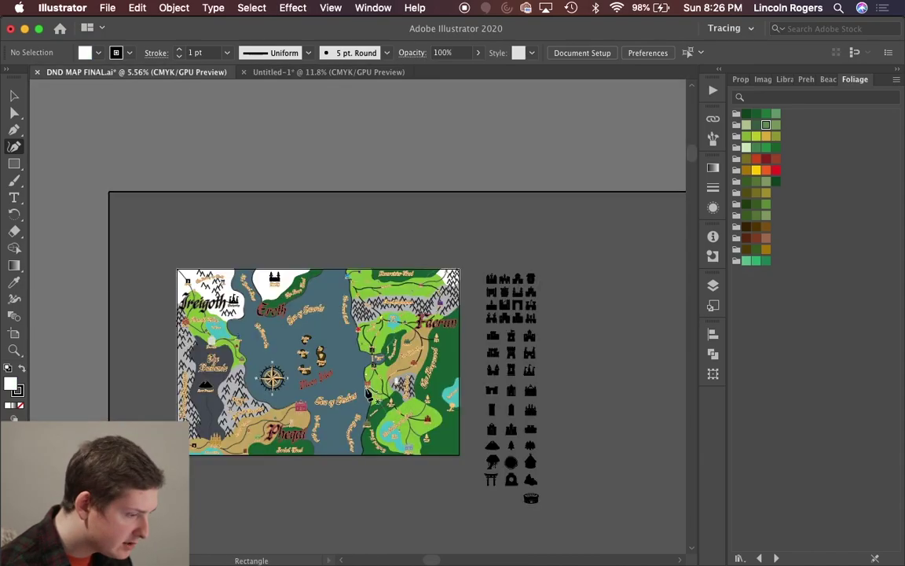
pyautogui.scroll(15, 380, 417)
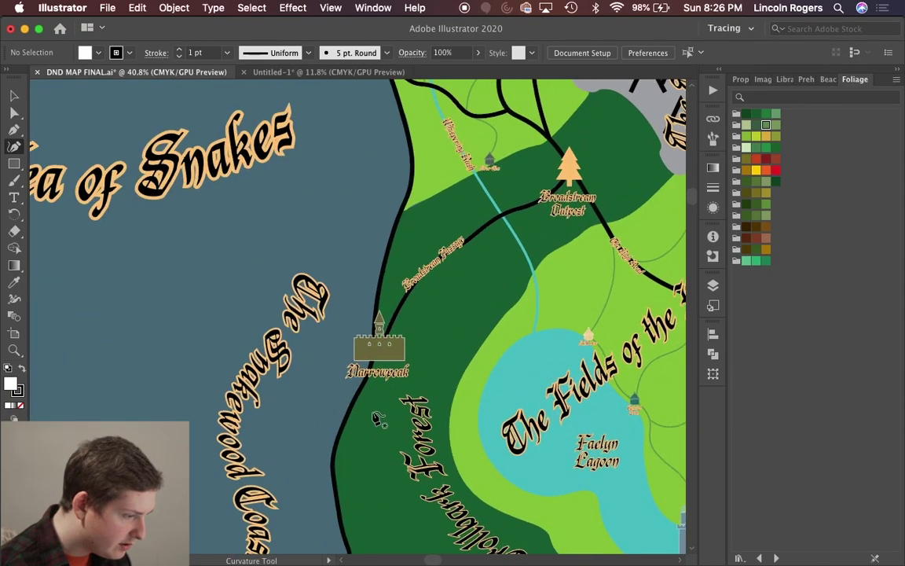
pyautogui.scroll(5, 378, 419)
pyautogui.scroll(-5, 378, 418)
pyautogui.scroll(4, 377, 419)
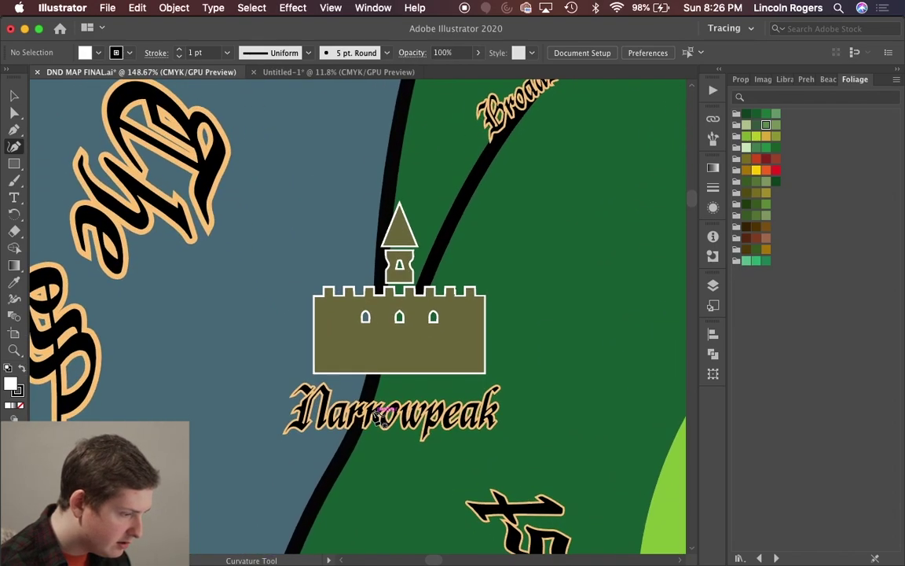
pyautogui.scroll(-1, 380, 420)
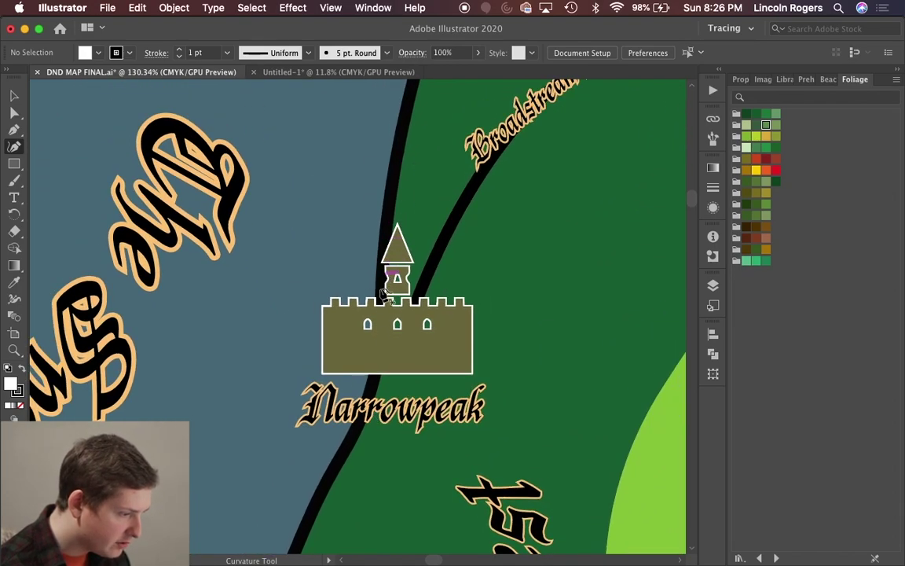
pyautogui.click(267, 72)
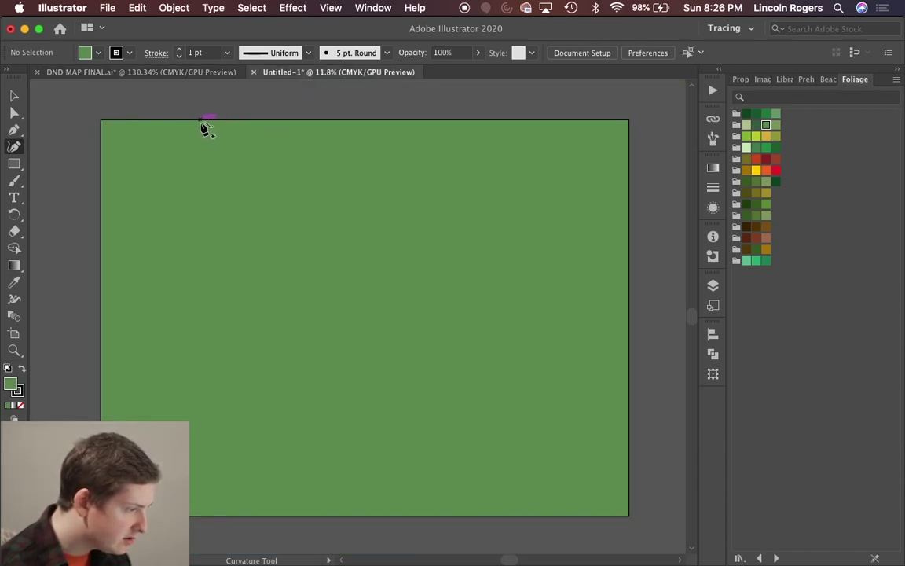
# Step: Draw a wavy coastline with the Curvature tool across the western part of the map, from its upper edge to its lower edge
pyautogui.click(227, 119)
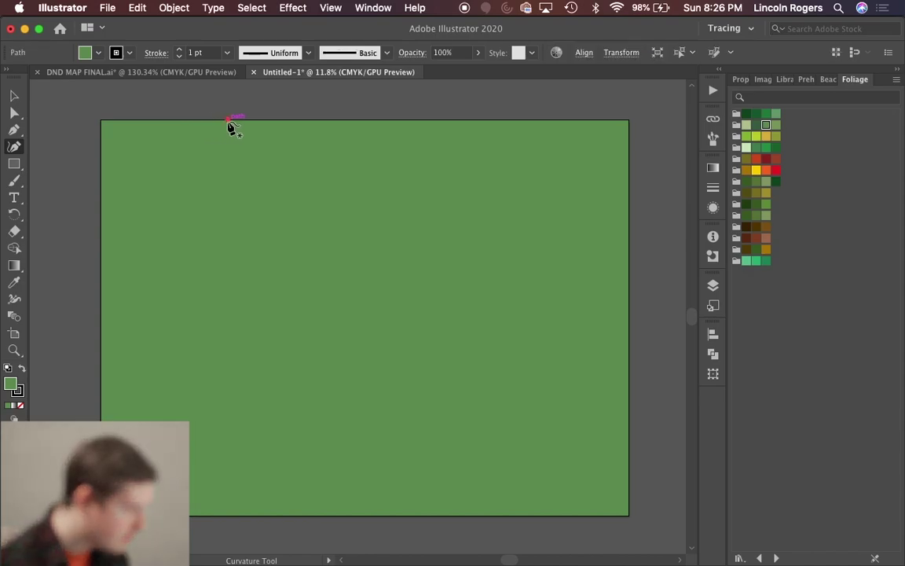
pyautogui.click(244, 193)
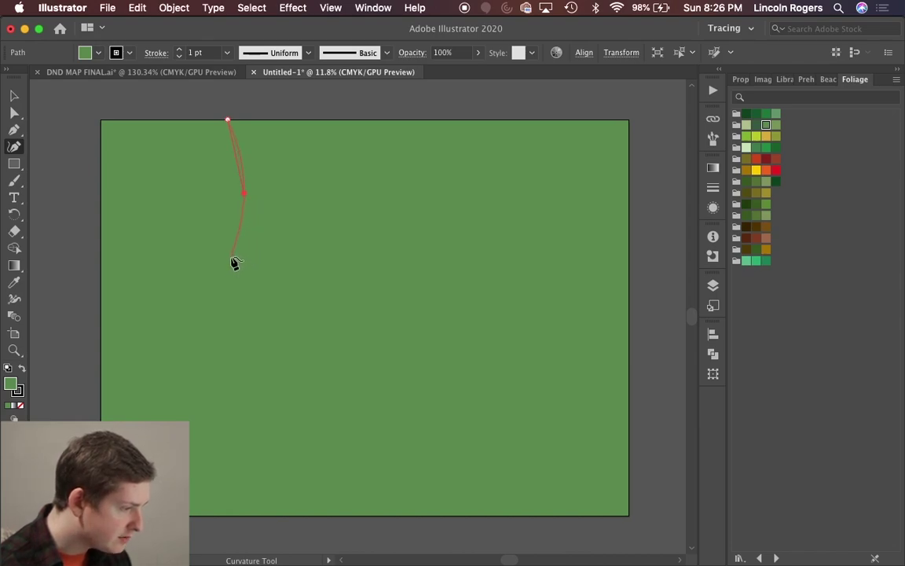
pyautogui.click(231, 252)
pyautogui.click(218, 285)
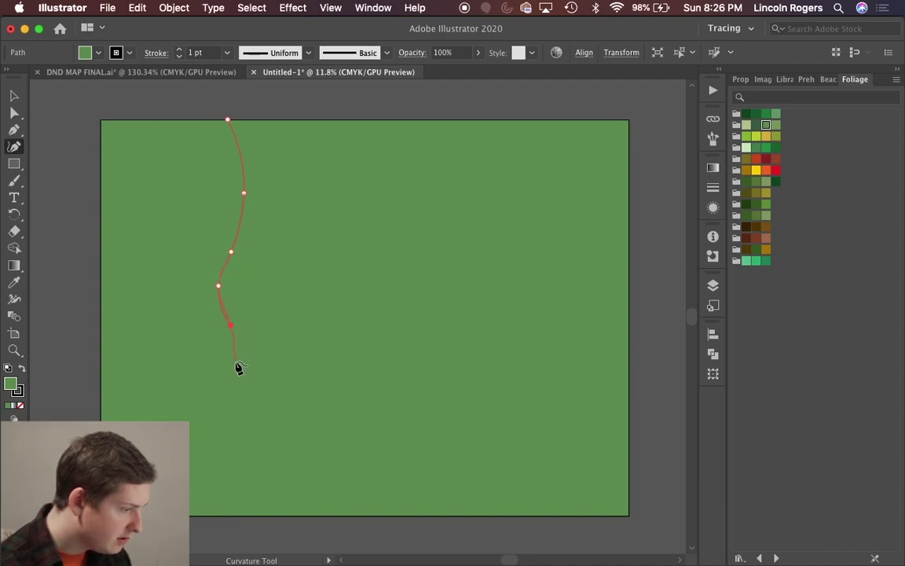
pyautogui.click(235, 363)
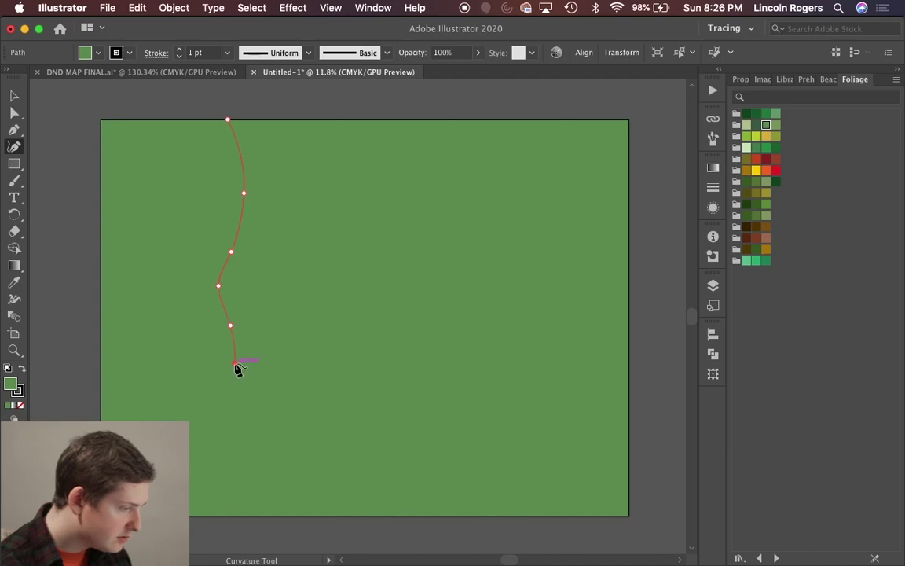
pyautogui.click(212, 411)
pyautogui.click(185, 441)
pyautogui.click(159, 465)
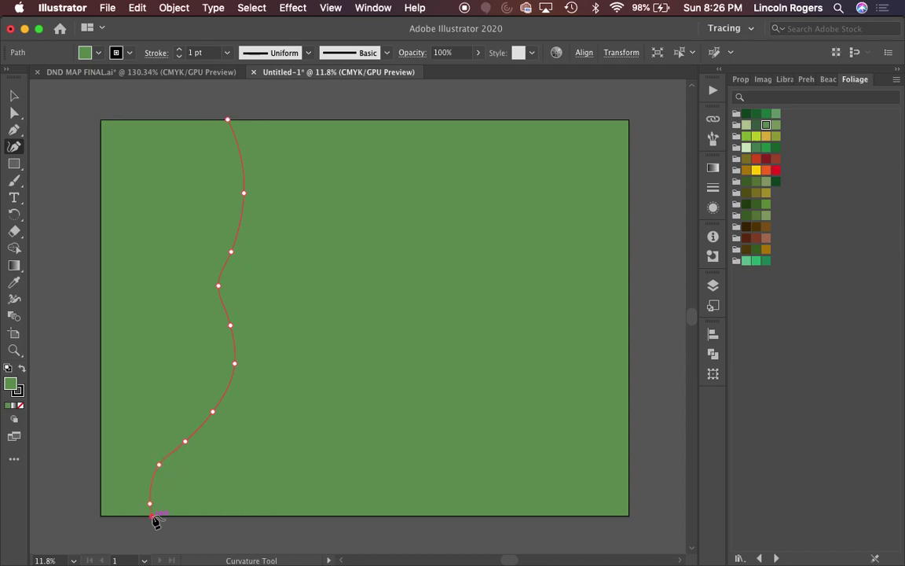
pyautogui.click(151, 516)
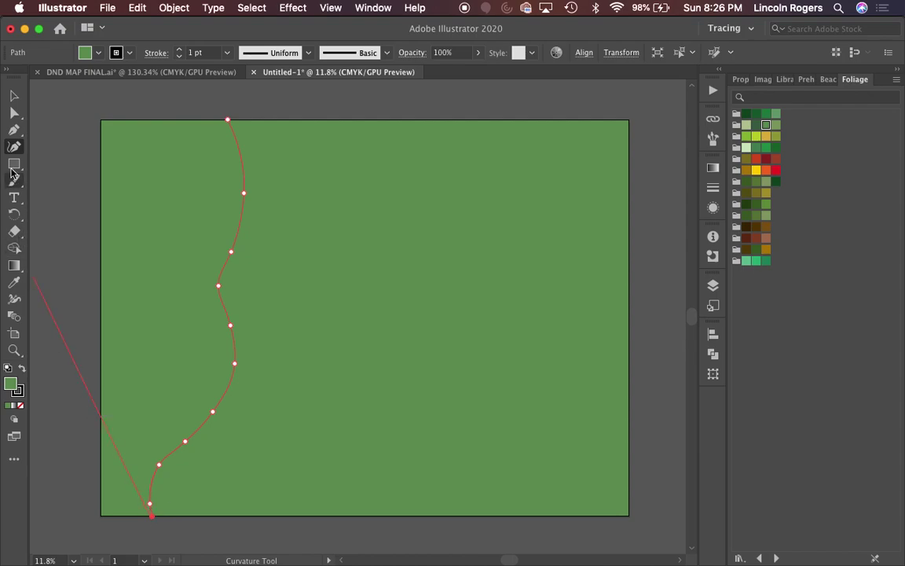
# Step: Close the coastline into a water shape with the Pen tool, running along the artboard edges through the lower-left and upper-left corners
pyautogui.click(14, 130)
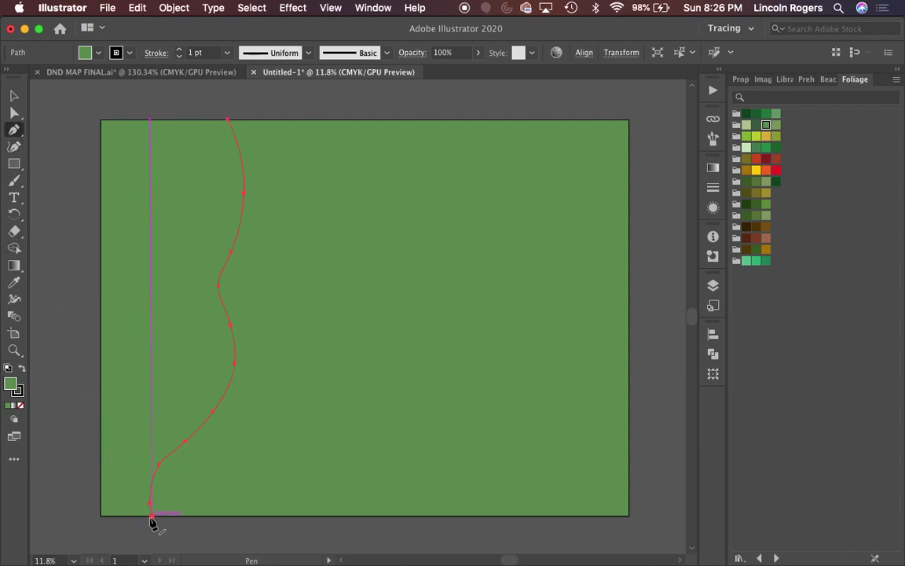
pyautogui.scroll(5, 154, 520)
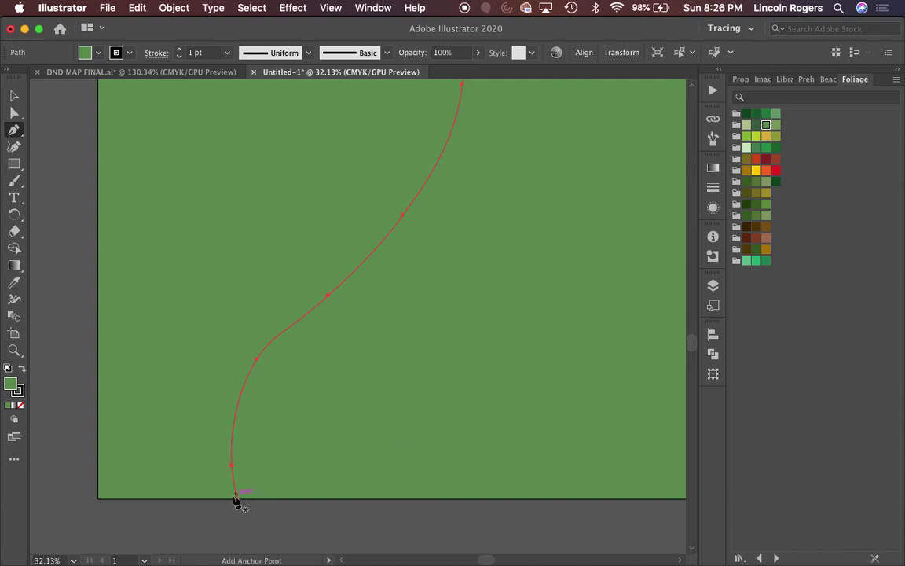
pyautogui.click(236, 498)
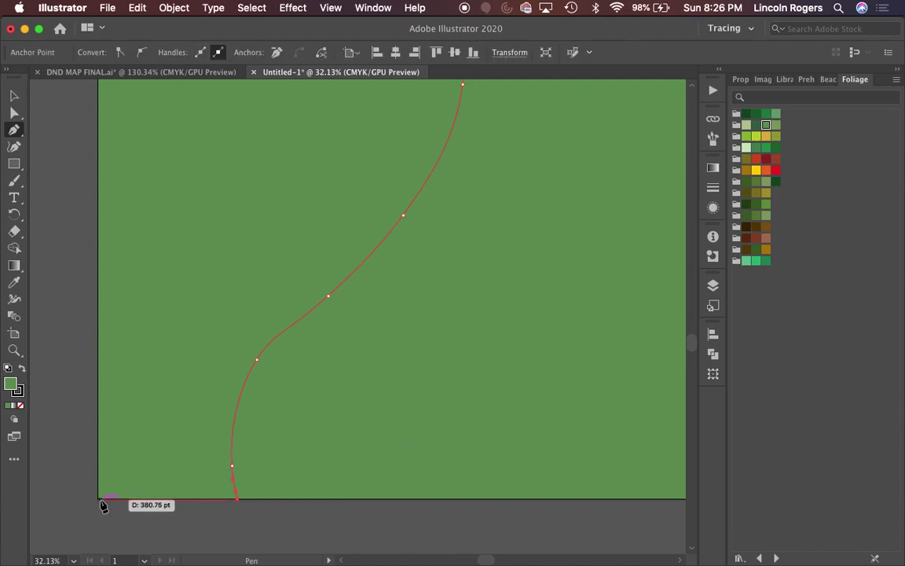
pyautogui.scroll(-5, 102, 505)
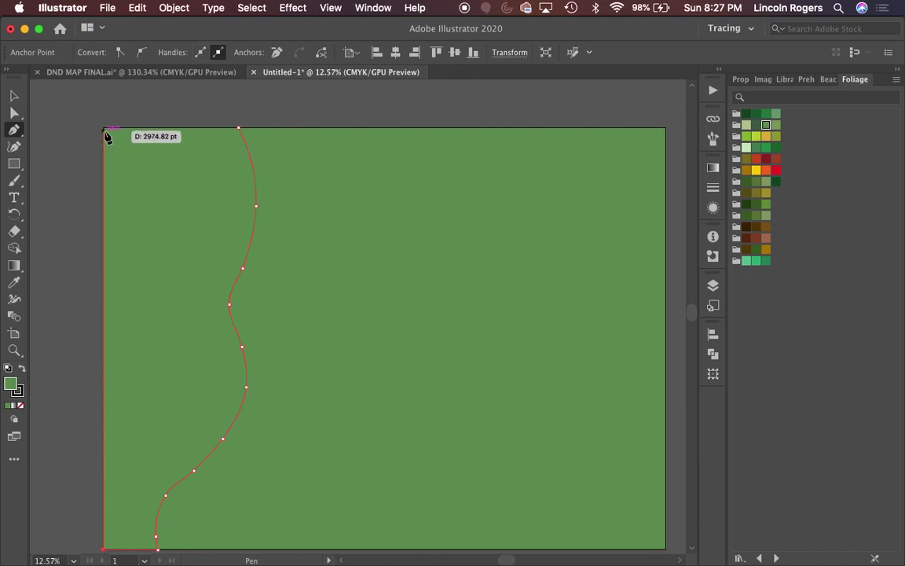
pyautogui.click(104, 128)
pyautogui.click(238, 126)
pyautogui.scroll(-2, 238, 134)
pyautogui.scroll(2, 265, 177)
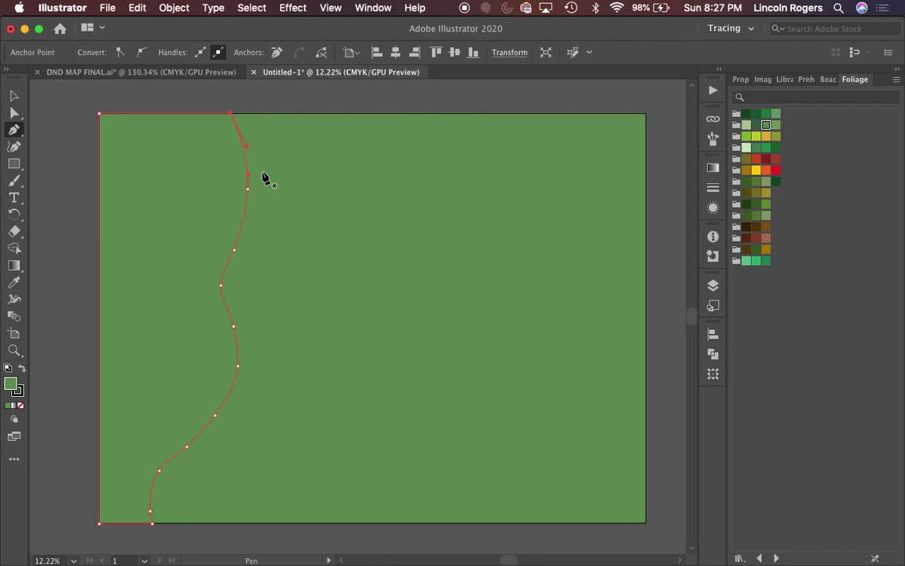
# Step: Fill the water shape with the first blue of the third Beach color group and deselect it
pyautogui.press('v')
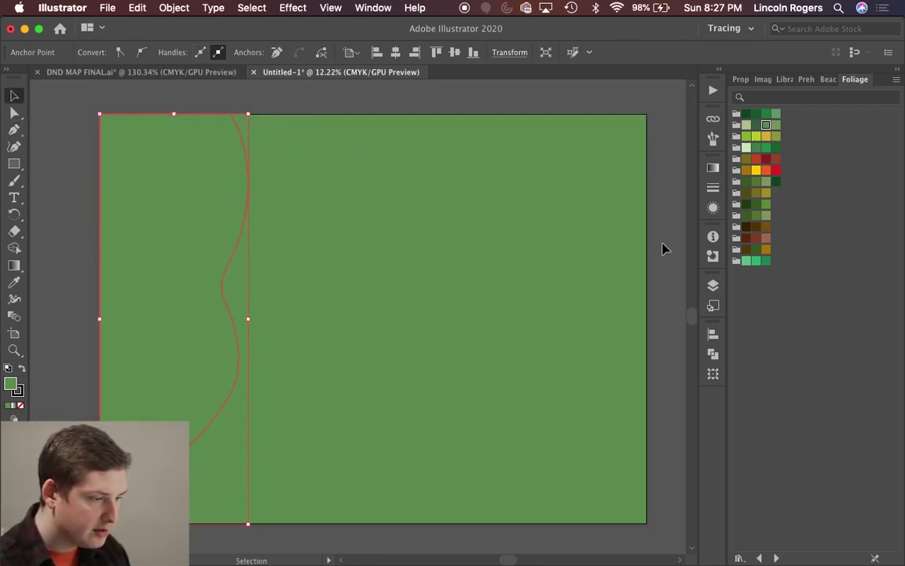
pyautogui.click(715, 292)
pyautogui.click(714, 291)
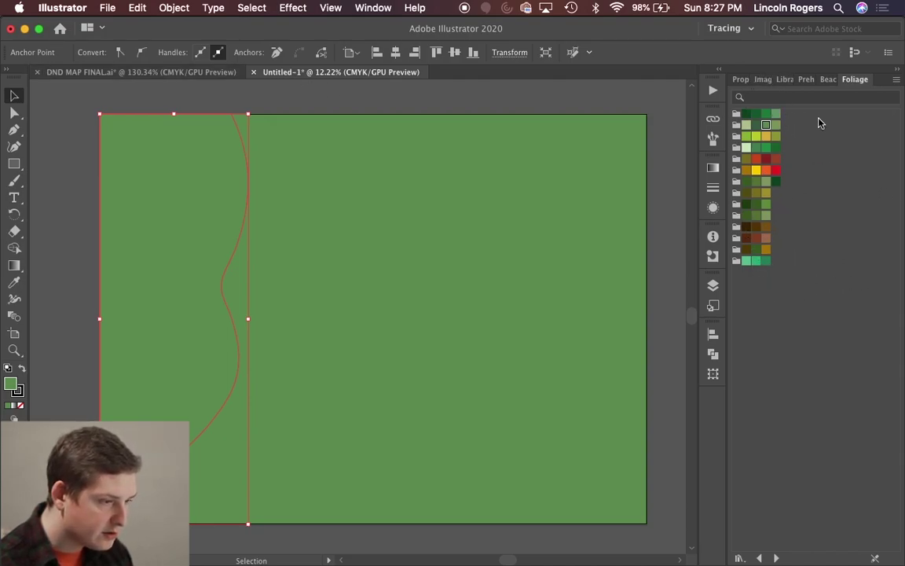
pyautogui.click(830, 80)
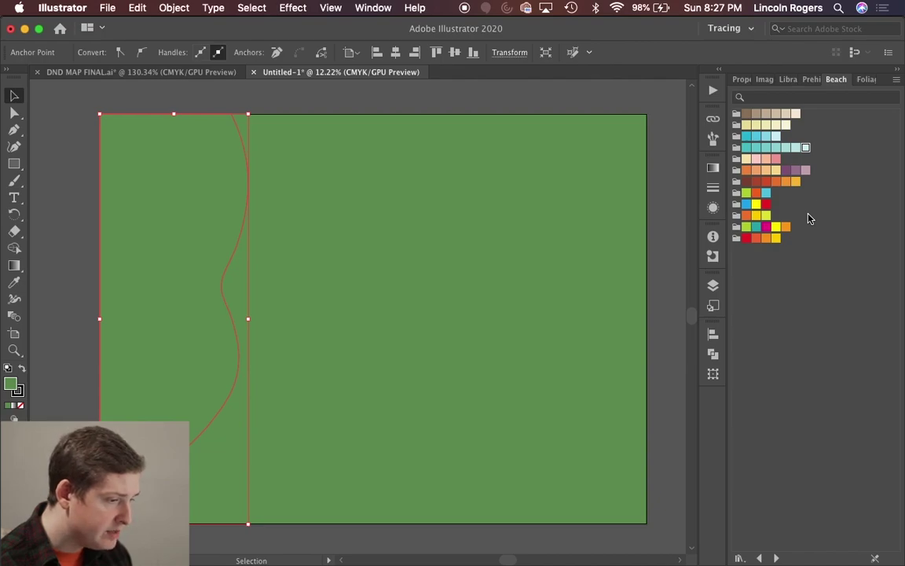
pyautogui.click(747, 148)
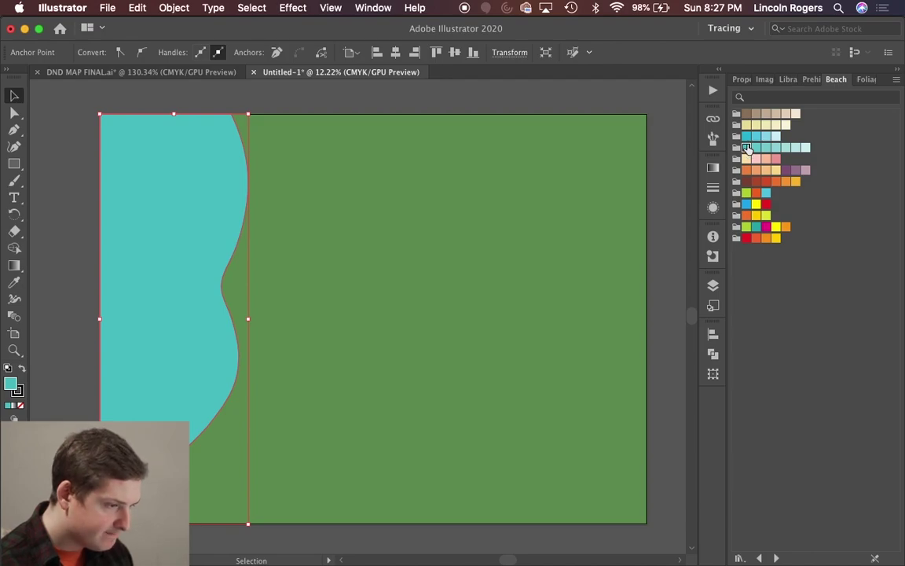
pyautogui.click(747, 138)
pyautogui.click(626, 100)
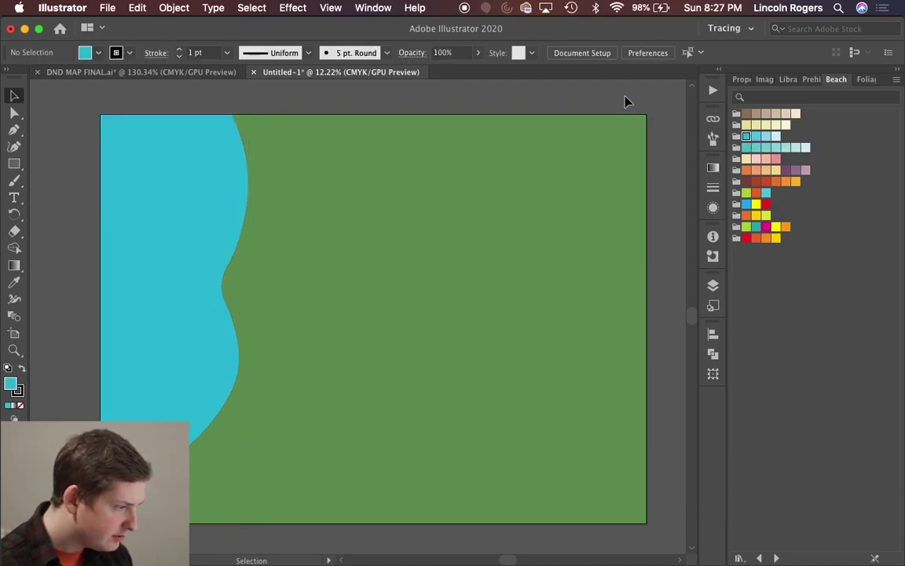
# Step: Compare the coast around Narrowpeak in DND MAP FINAL.ai with the water shape's shoreline in the untitled document
pyautogui.click(142, 71)
pyautogui.scroll(-3, 251, 243)
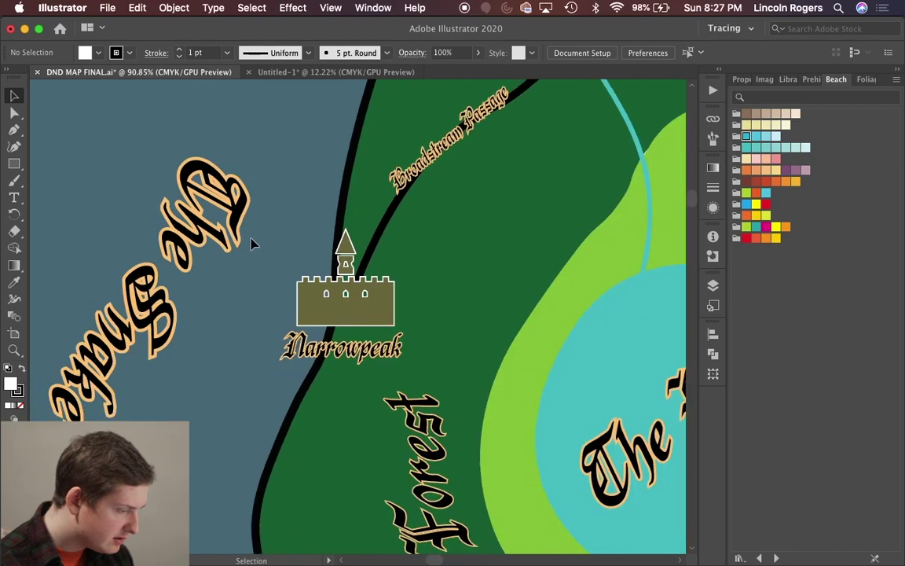
pyautogui.scroll(3, 251, 243)
pyautogui.hscroll(-3, 252, 243)
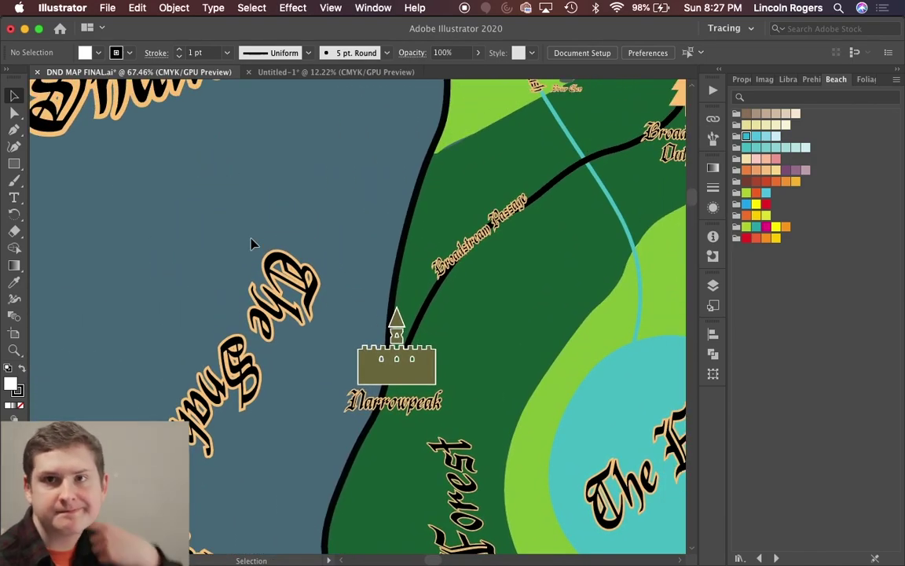
pyautogui.scroll(-2, 252, 244)
pyautogui.scroll(3, 251, 244)
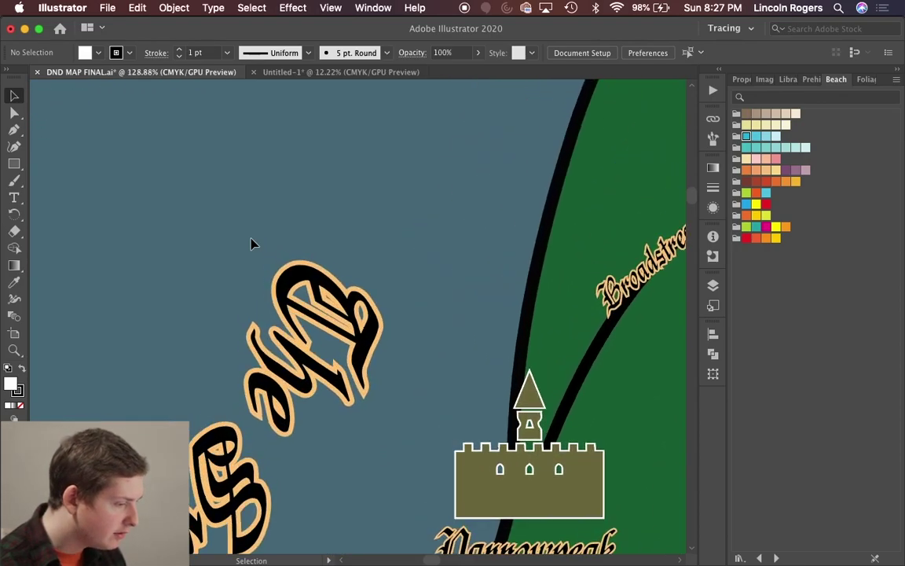
pyautogui.scroll(-5, 251, 244)
pyautogui.scroll(-5, 252, 243)
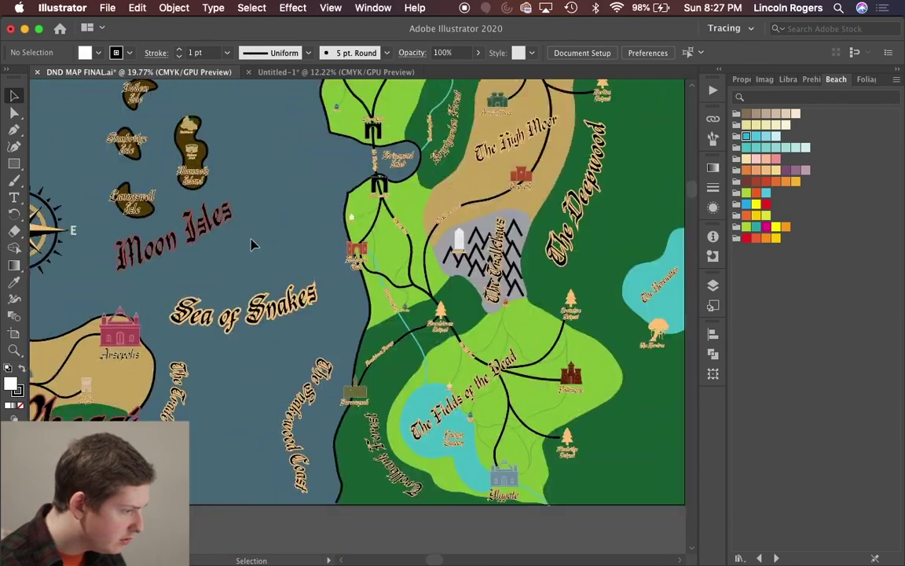
pyautogui.scroll(2, 251, 244)
pyautogui.scroll(1, 251, 243)
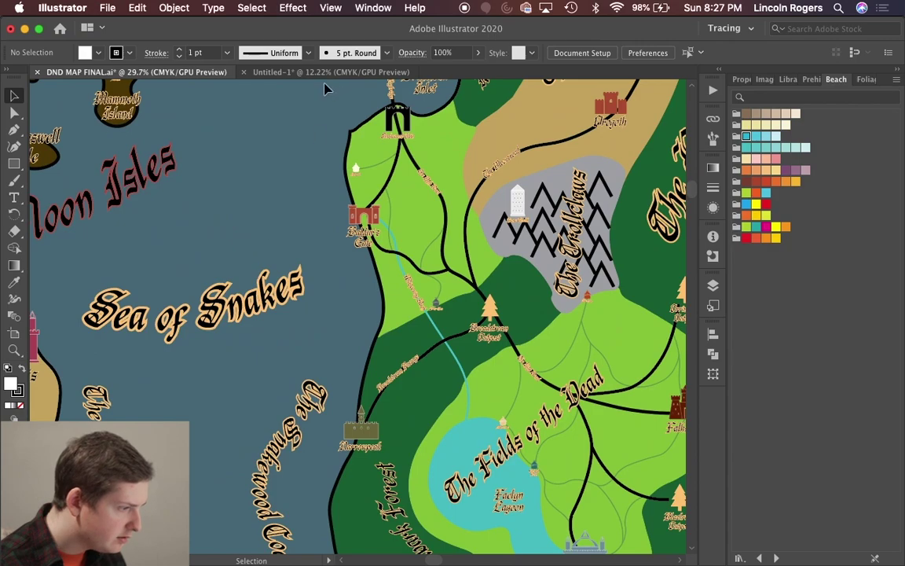
pyautogui.click(319, 72)
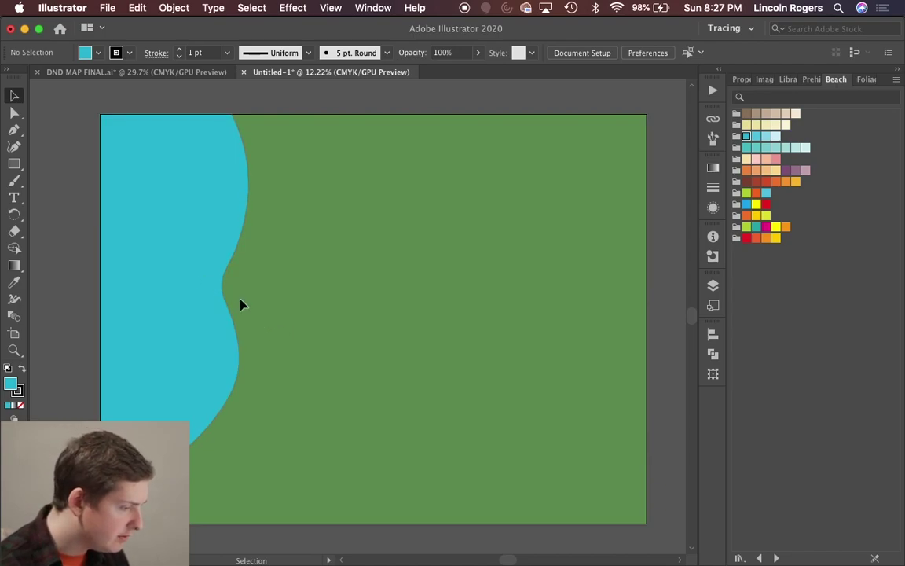
pyautogui.scroll(1, 241, 305)
pyautogui.scroll(-1, 241, 305)
pyautogui.scroll(1, 241, 305)
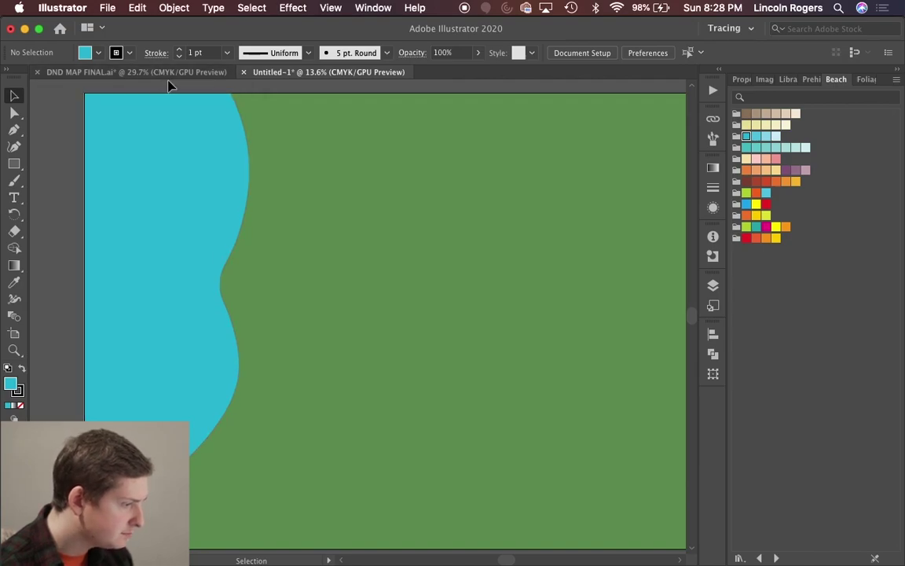
# Step: Try filling the water shape with the C=100 M=0 Y=0 K=0 blue from the Beach library
pyautogui.scroll(-3, 173, 142)
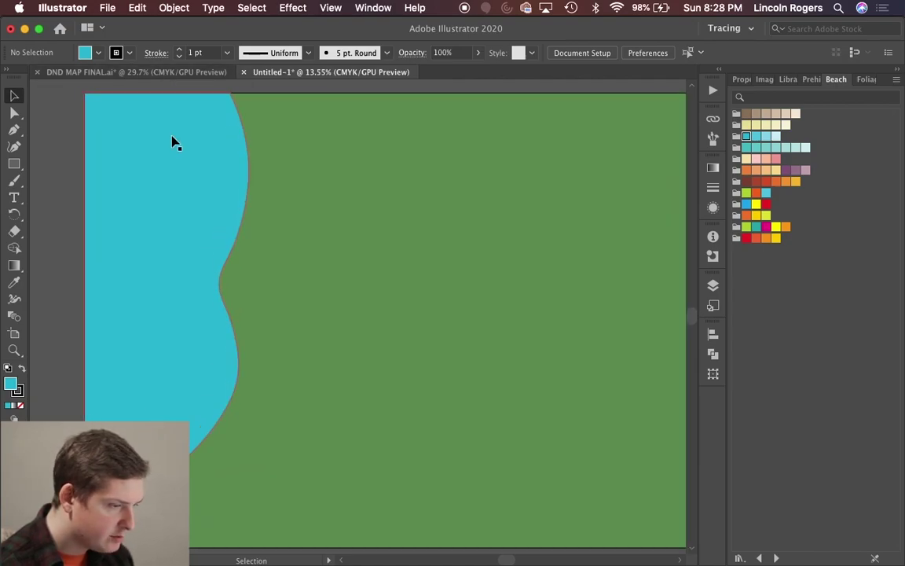
pyautogui.scroll(2, 174, 141)
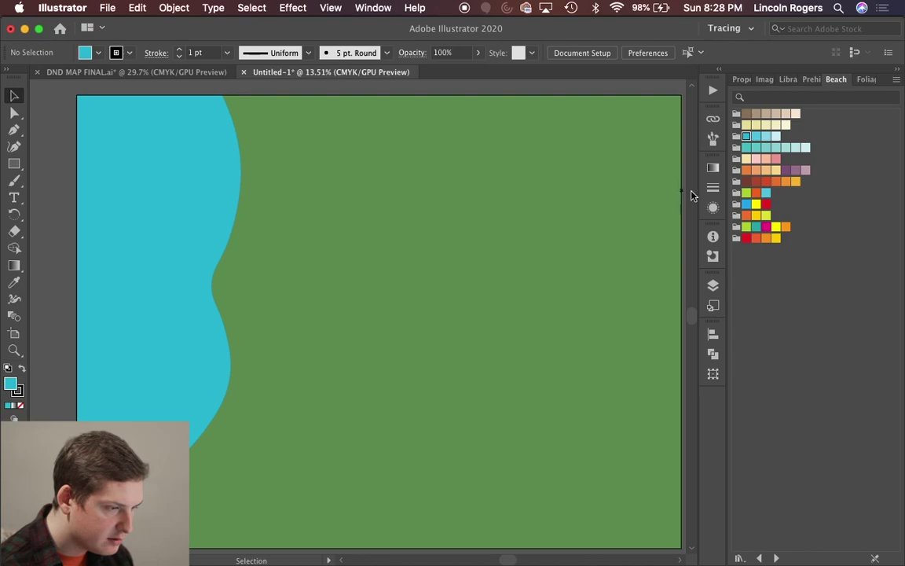
pyautogui.click(747, 205)
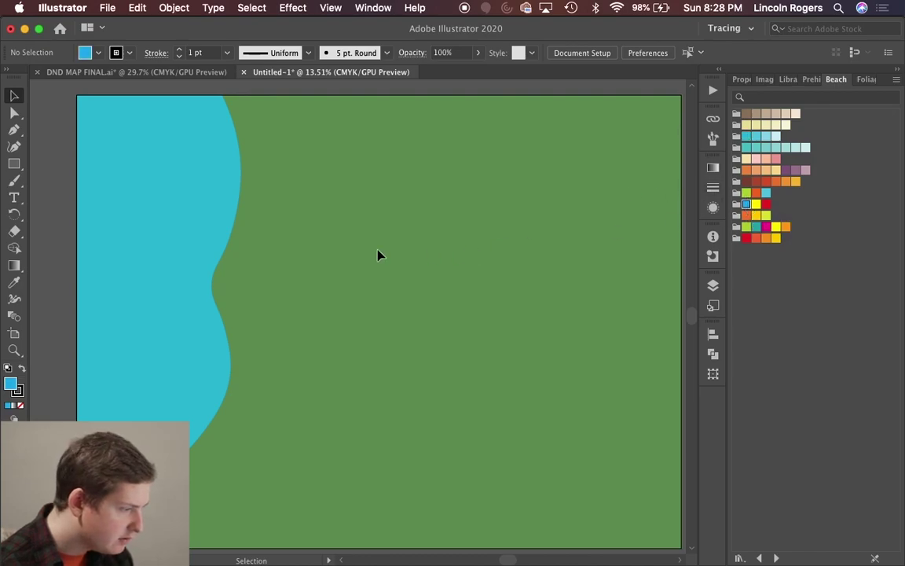
pyautogui.click(186, 258)
pyautogui.click(747, 205)
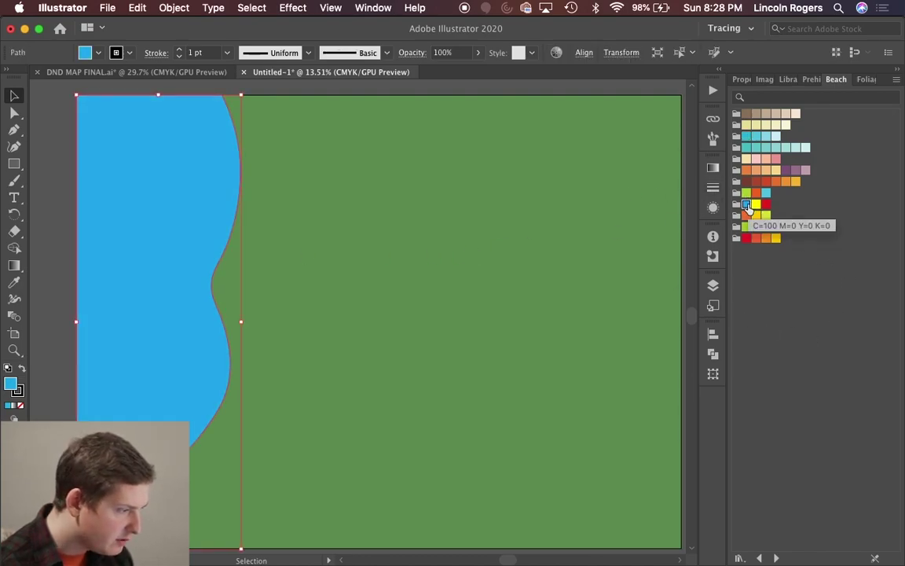
pyautogui.scroll(-1, 567, 163)
pyautogui.hscroll(2, 567, 163)
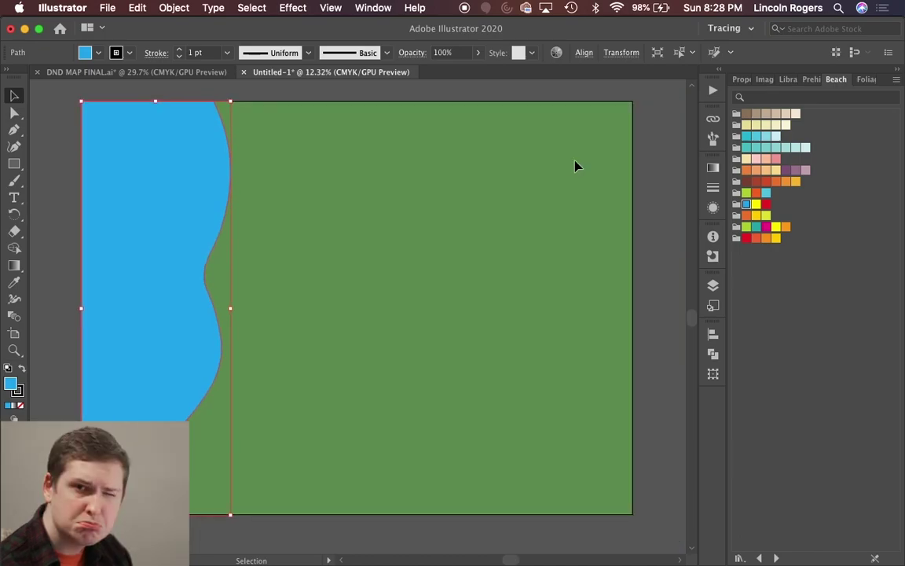
# Step: Fill the water shape with the first blue of the third Beach color group again and deselect it
pyautogui.click(746, 136)
pyautogui.scroll(3, 686, 149)
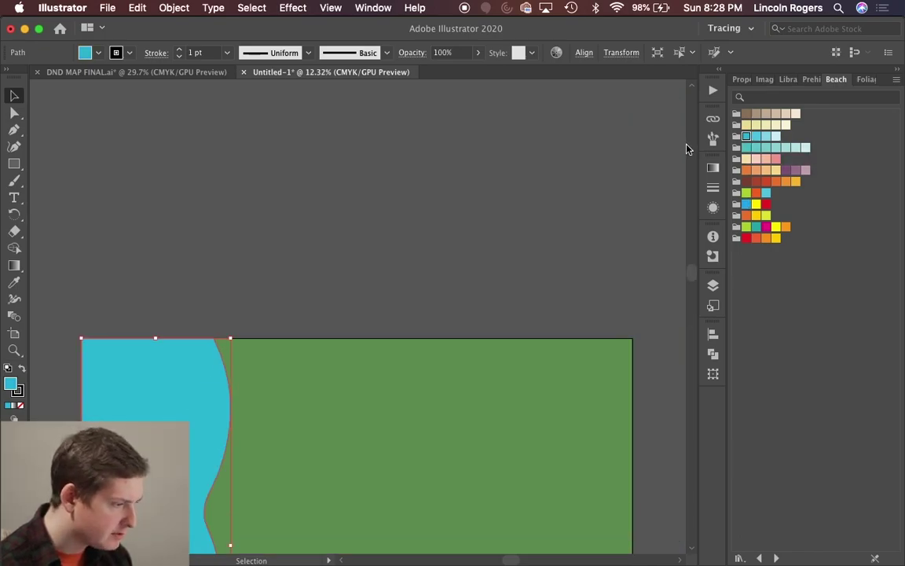
pyautogui.scroll(-4, 491, 298)
pyautogui.hscroll(1, 491, 323)
pyautogui.scroll(-1, 491, 323)
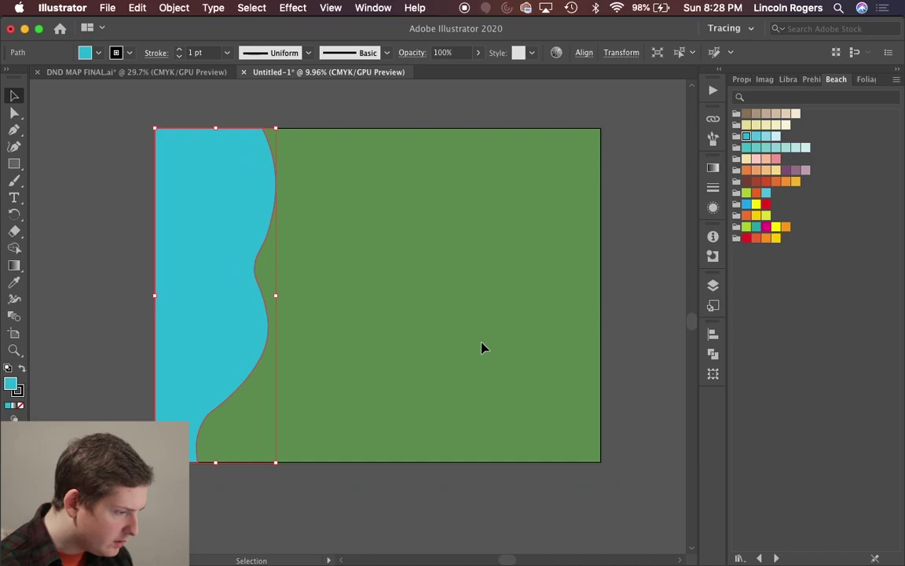
pyautogui.scroll(1, 482, 348)
pyautogui.click(392, 530)
pyautogui.scroll(1, 378, 393)
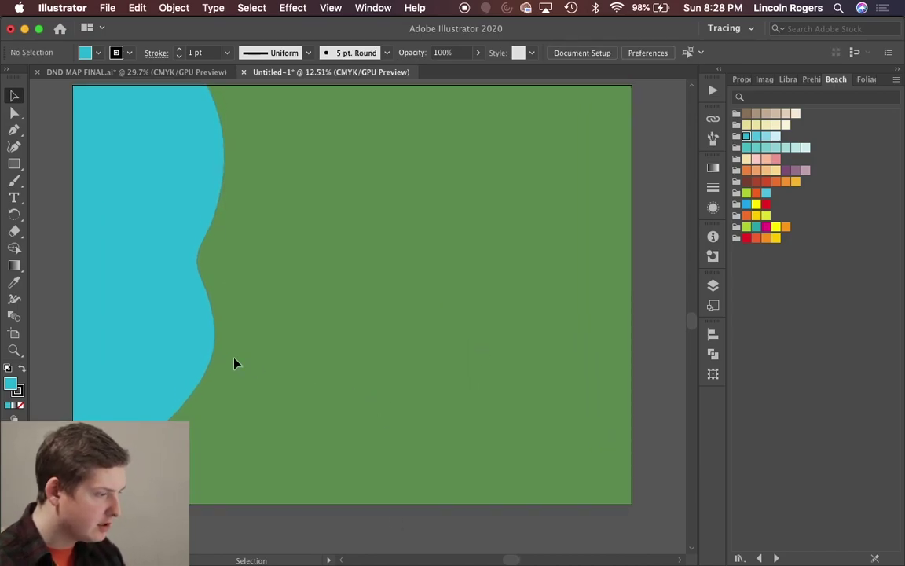
pyautogui.scroll(1, 392, 336)
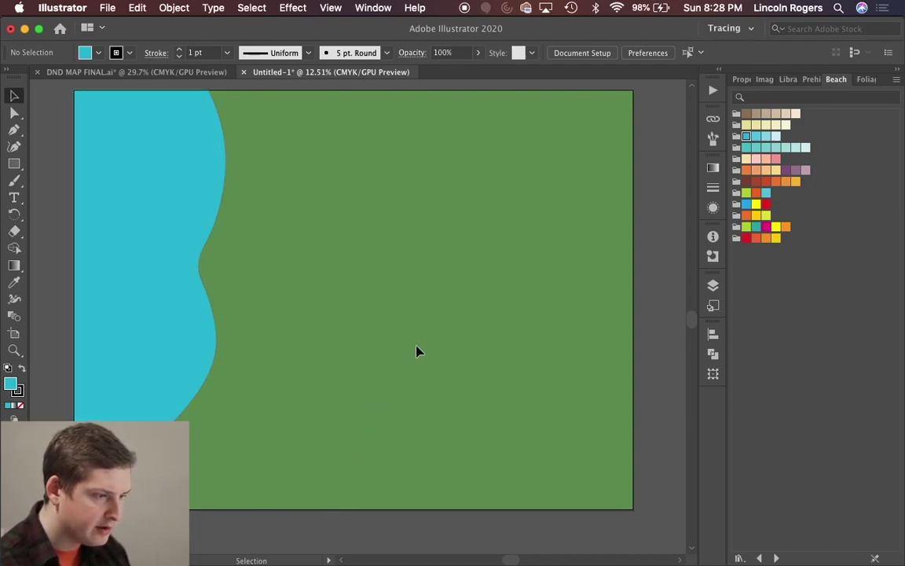
pyautogui.scroll(1, 416, 351)
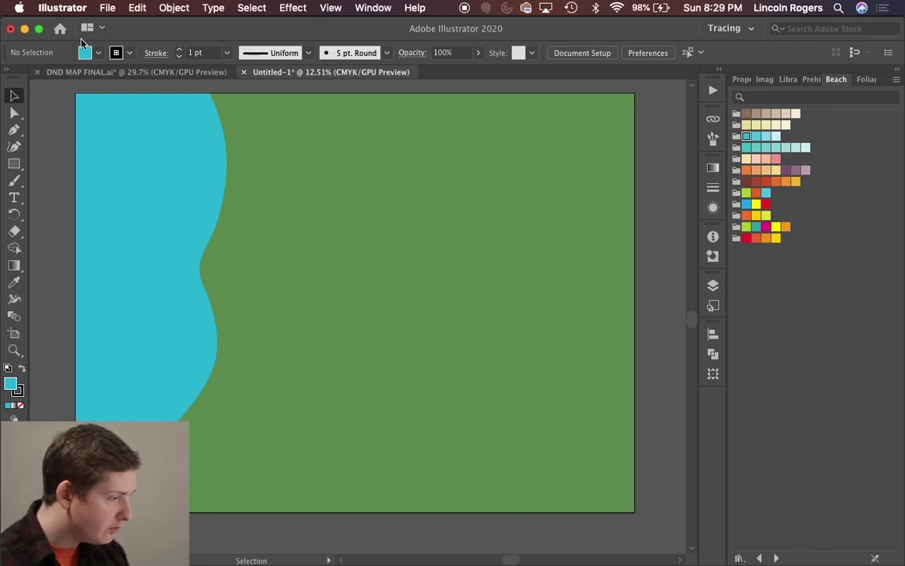
# Step: Lock Layer 2, which holds the water shape, and rename it Coast
pyautogui.hotkey('shift', '`')
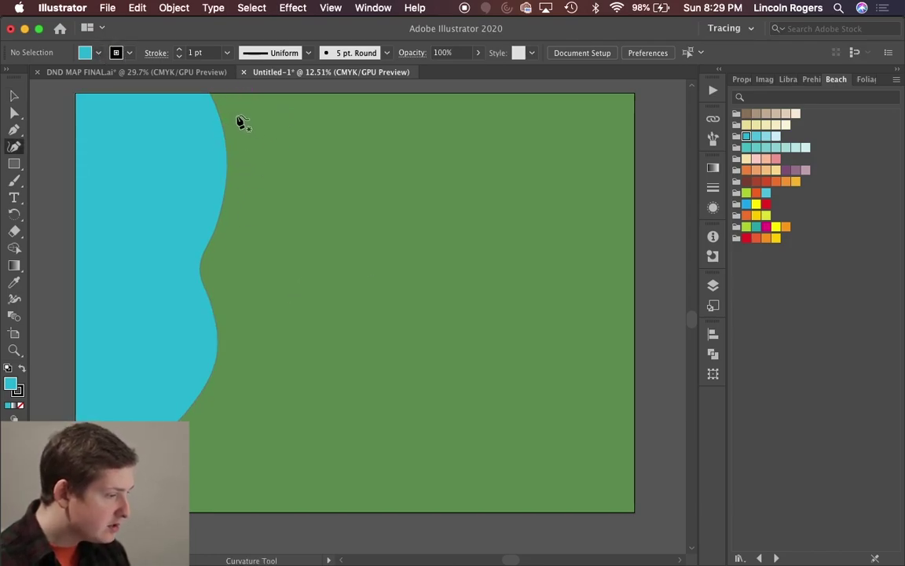
pyautogui.scroll(3, 228, 137)
pyautogui.scroll(-3, 229, 138)
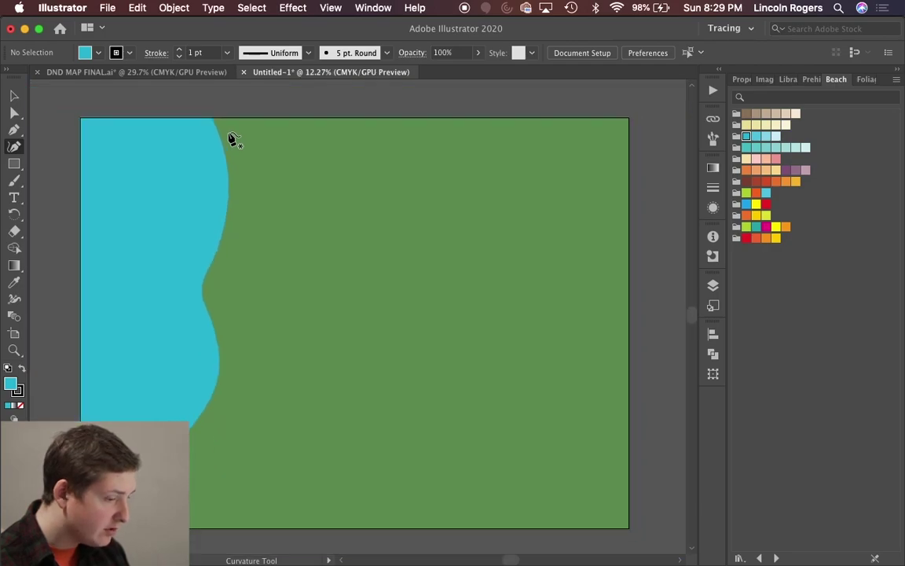
pyautogui.click(712, 285)
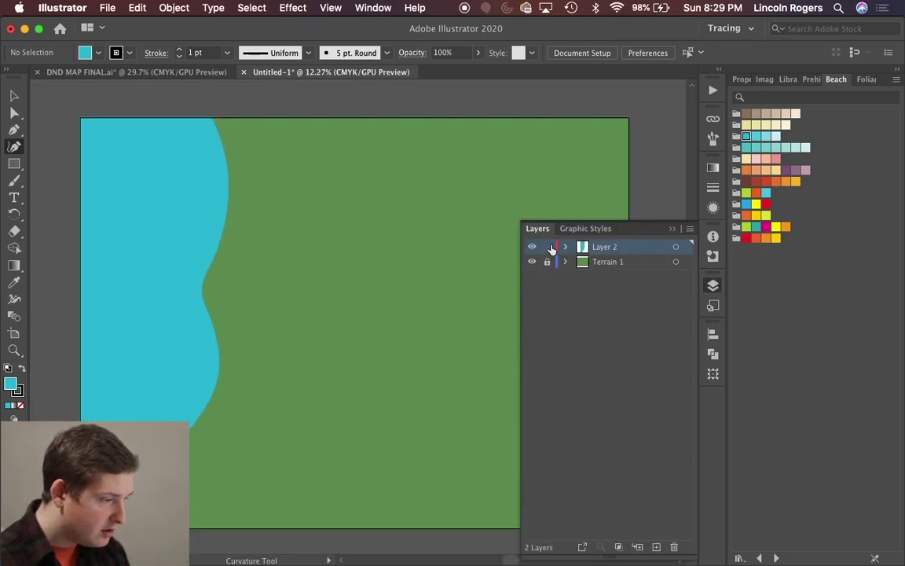
pyautogui.click(550, 249)
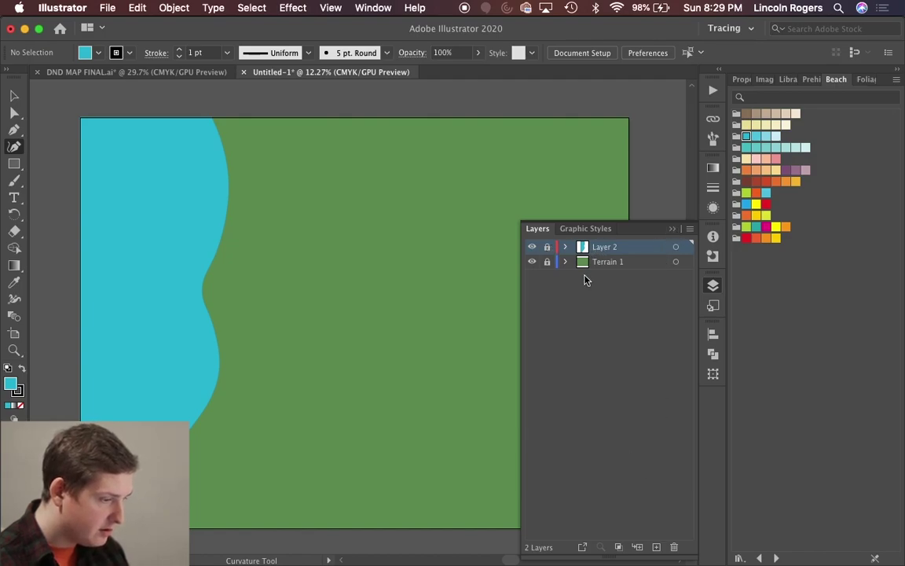
pyautogui.doubleClick(597, 248)
pyautogui.write('Ca')
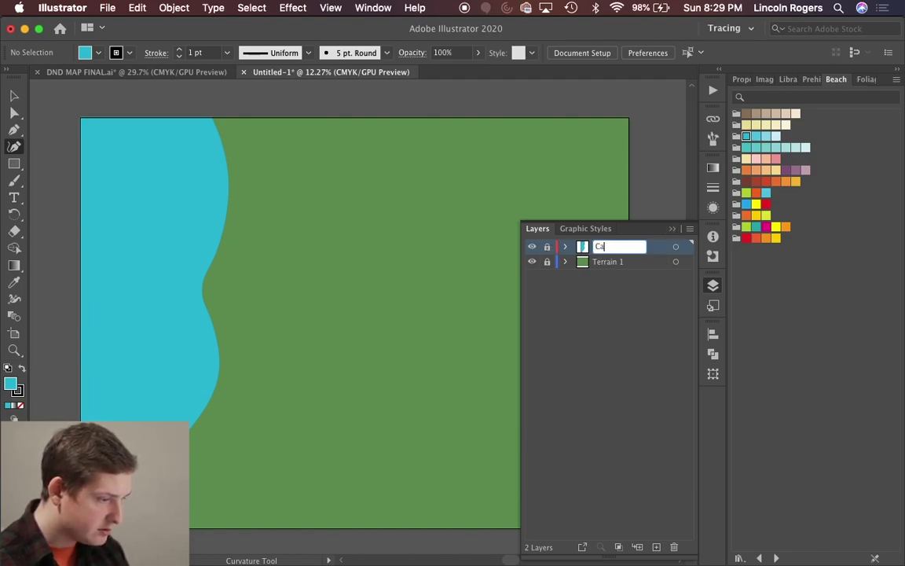
pyautogui.write('ast')
pyautogui.press('Return')
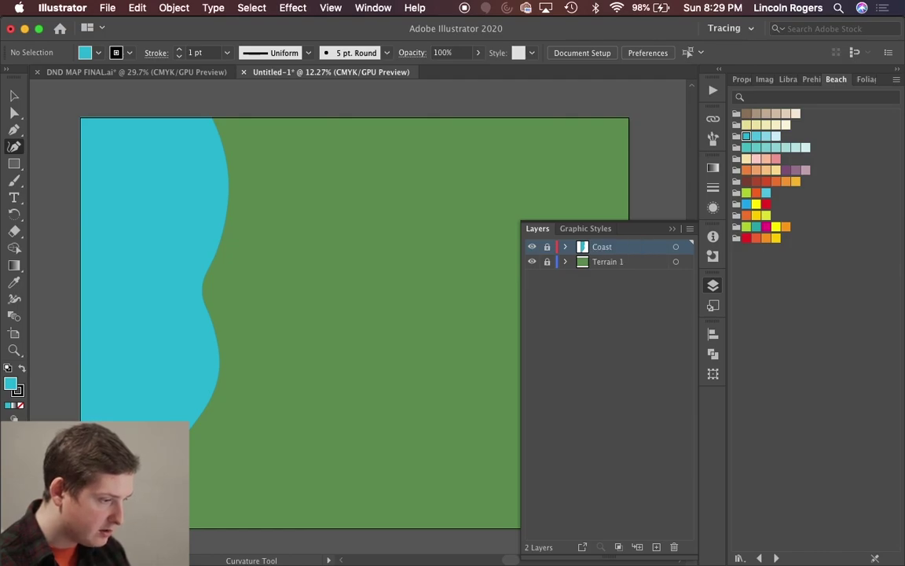
# Step: Add a new layer above Coast and name it Forest
pyautogui.click(656, 545)
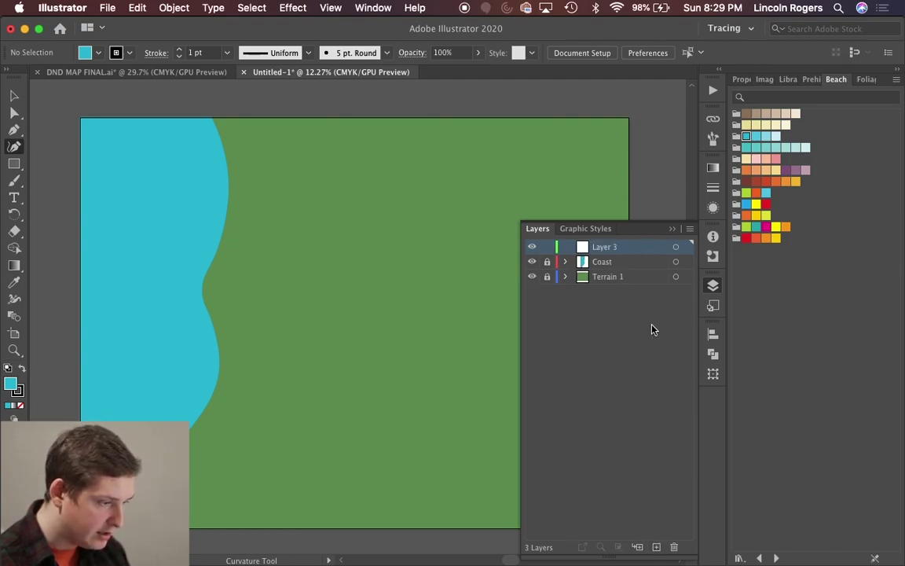
pyautogui.doubleClick(595, 249)
pyautogui.write('Forest')
pyautogui.press('Return')
pyautogui.click(669, 229)
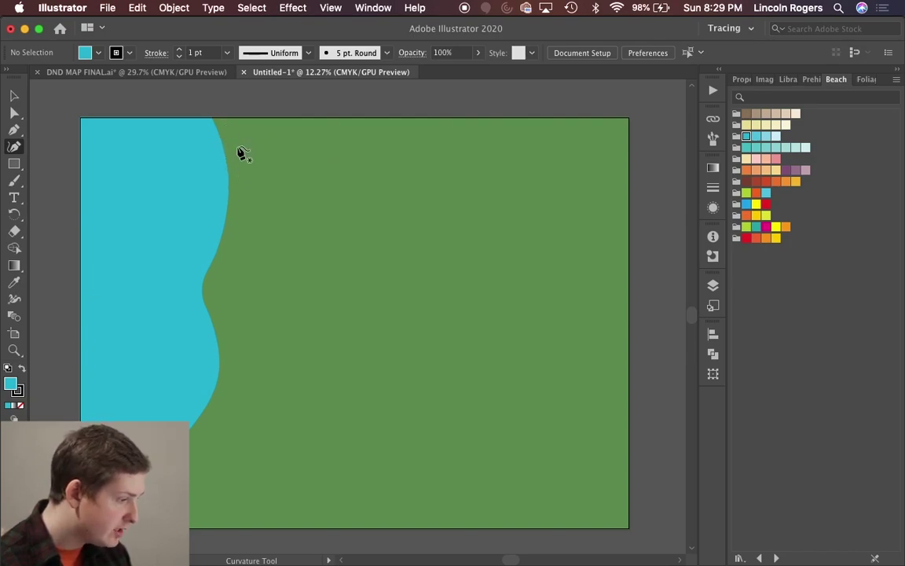
# Step: Trace the northern shoreline with the Curvature tool, from the artboard's upper edge down just past the first seaward bulge of the land boundary
pyautogui.scroll(1, 239, 152)
pyautogui.scroll(3, 240, 153)
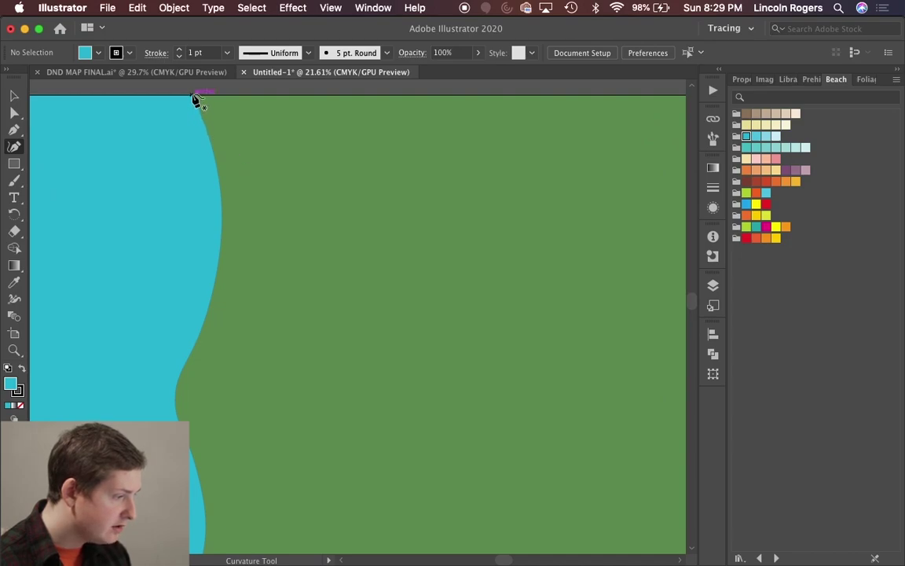
pyautogui.click(191, 95)
pyautogui.click(210, 141)
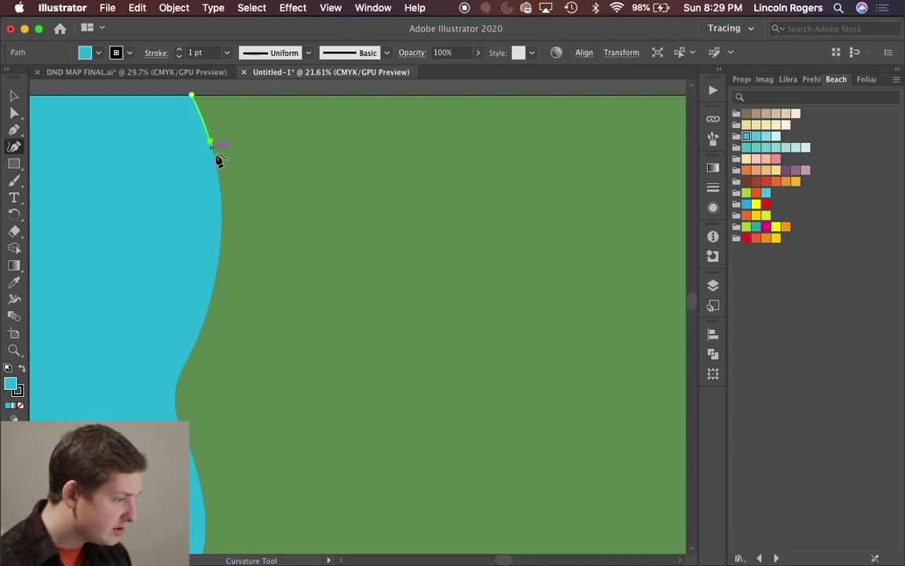
pyautogui.click(221, 191)
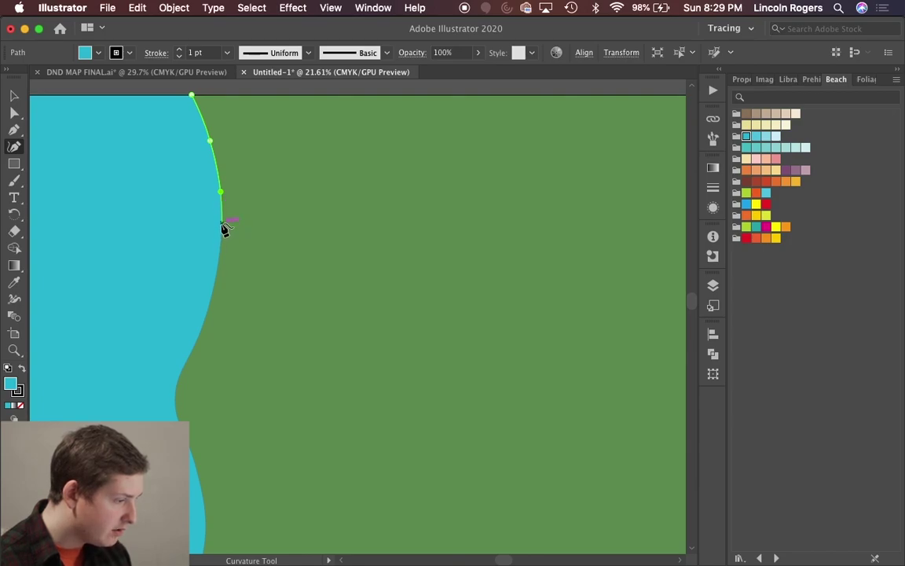
pyautogui.click(223, 224)
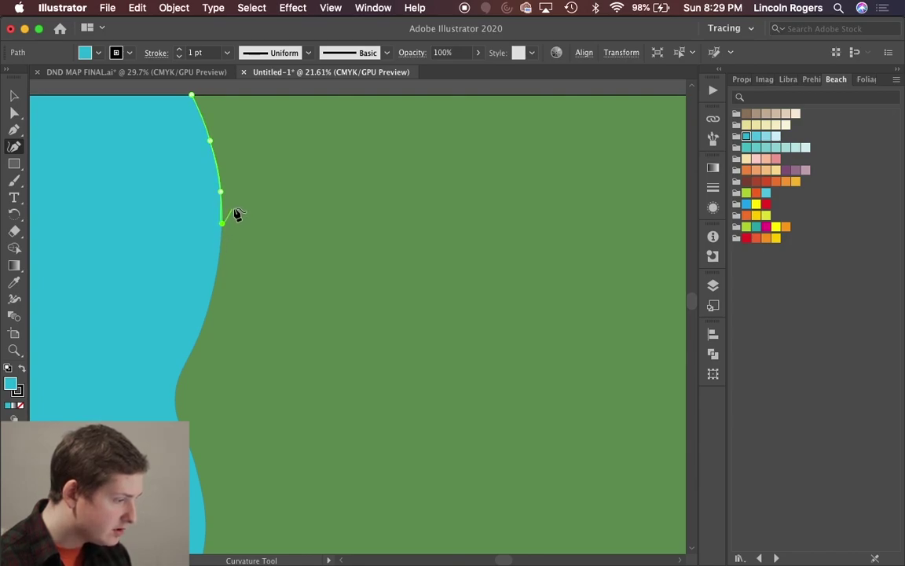
pyautogui.click(224, 225)
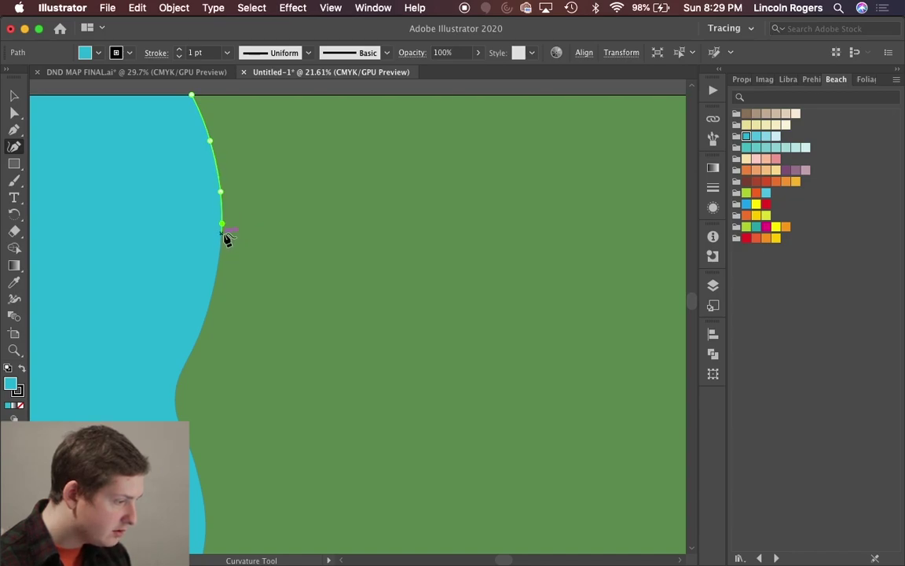
pyautogui.scroll(5, 226, 237)
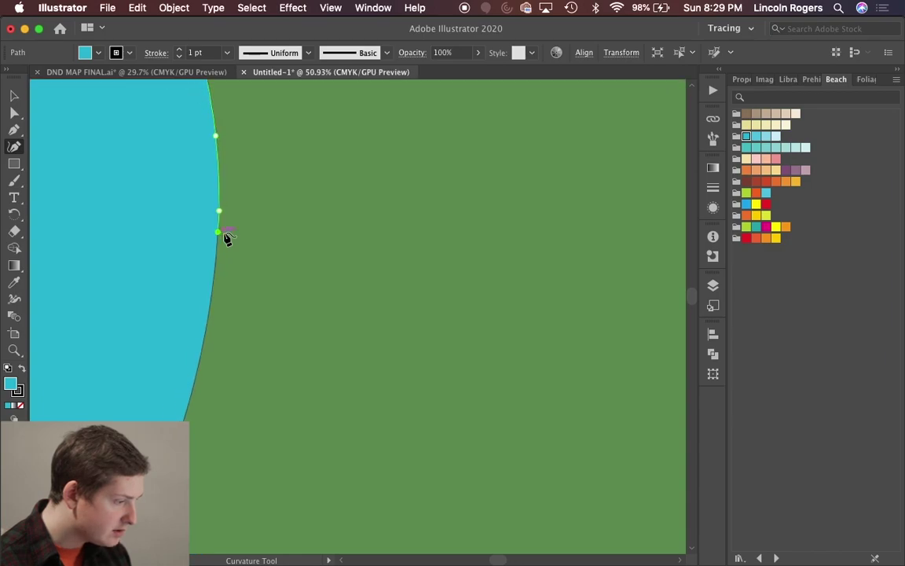
pyautogui.scroll(8, 222, 238)
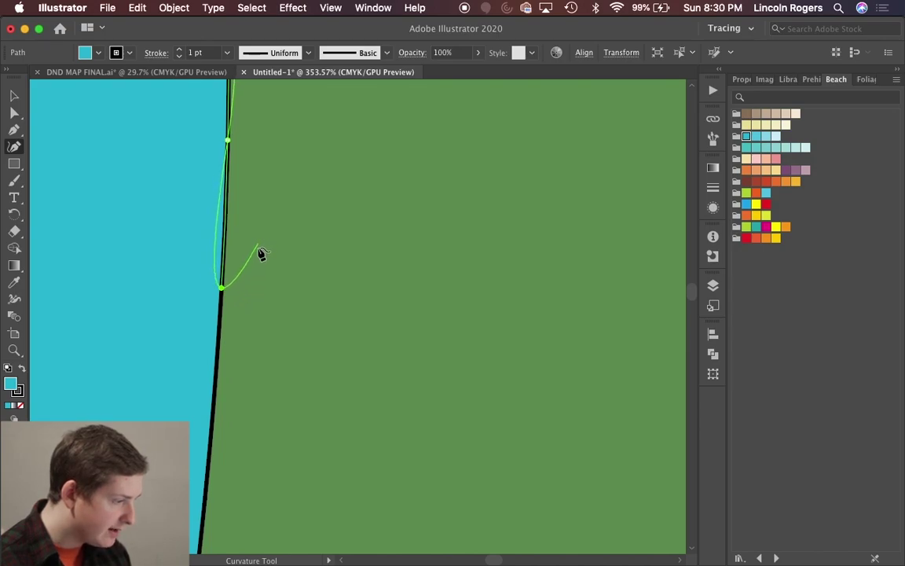
# Step: Extend the traced shoreline path with a short straight Pen tool segment that turns sharply inland at its lower end
pyautogui.click(14, 130)
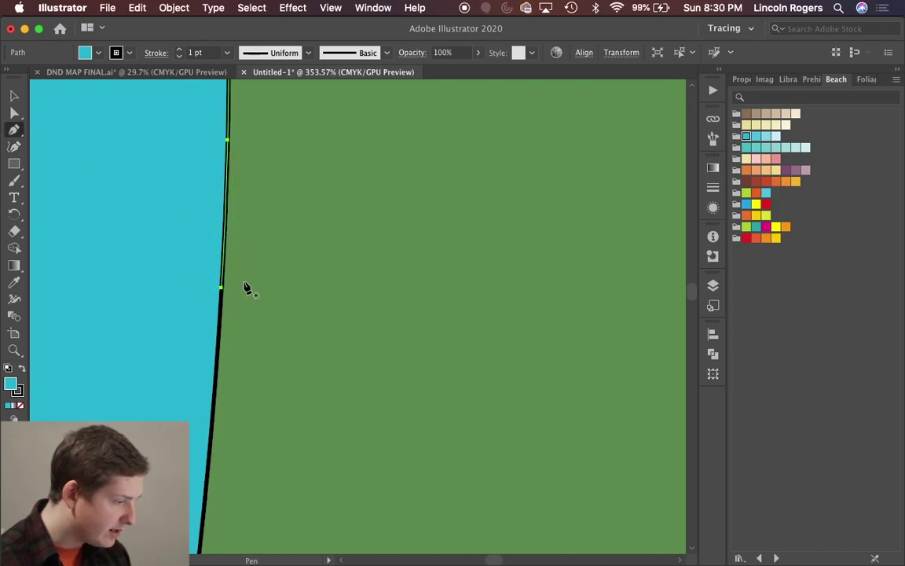
pyautogui.click(221, 289)
pyautogui.moveTo(223, 291); pyautogui.dragTo(31, 151)
pyautogui.click(14, 145)
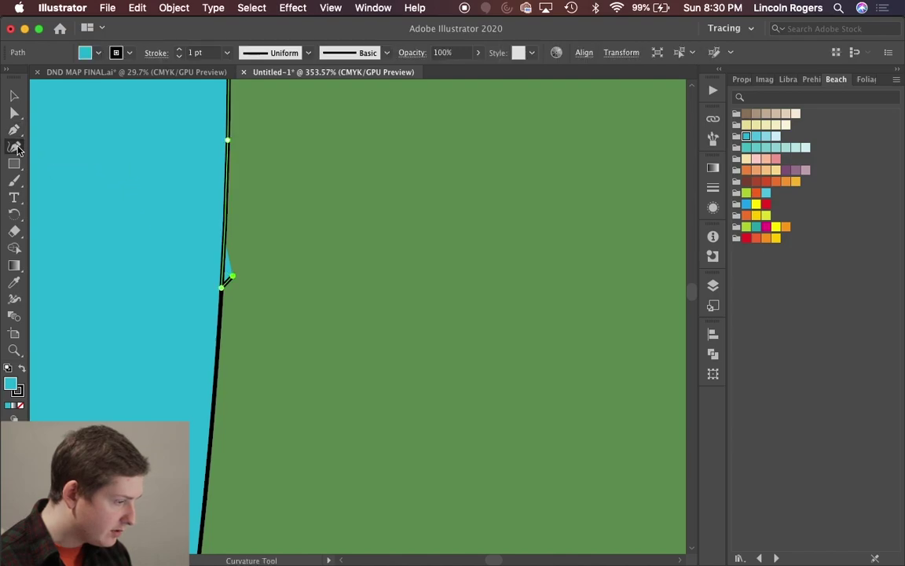
# Step: Continue the forest path with the Curvature tool as a wavy line running eastward below the artboard's upper edge, toward the northeast corner
pyautogui.scroll(-10, 290, 206)
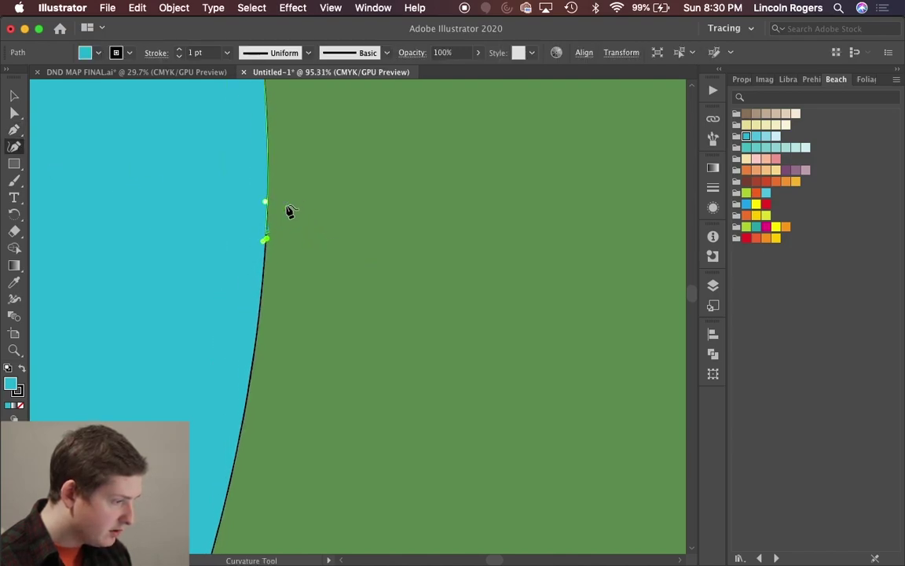
pyautogui.scroll(2, 289, 212)
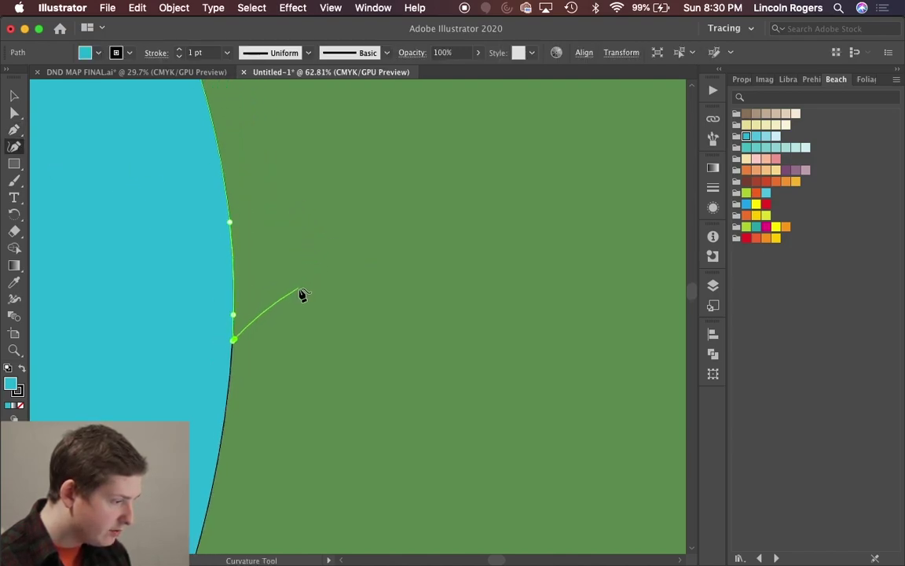
pyautogui.scroll(-5, 298, 302)
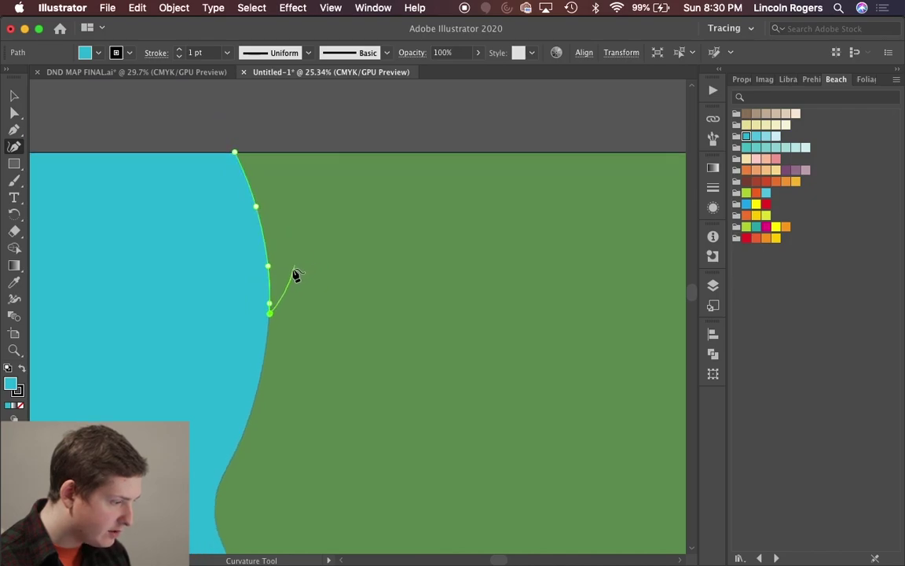
pyautogui.click(312, 273)
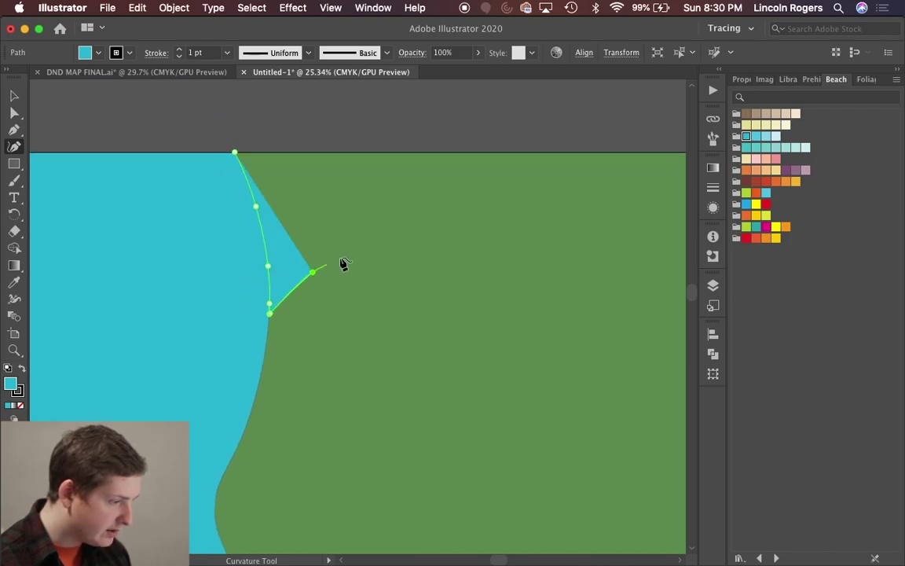
pyautogui.click(357, 241)
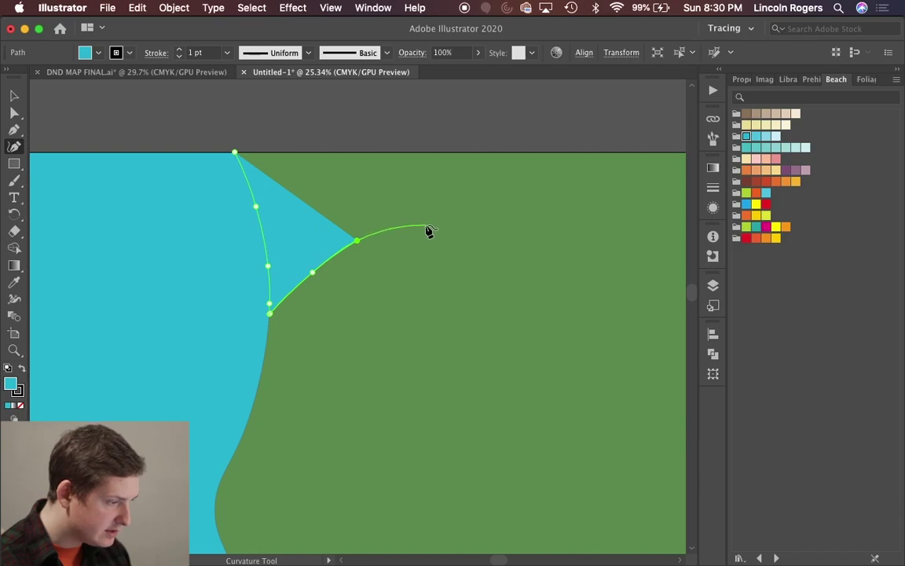
pyautogui.scroll(-2, 429, 230)
pyautogui.click(395, 231)
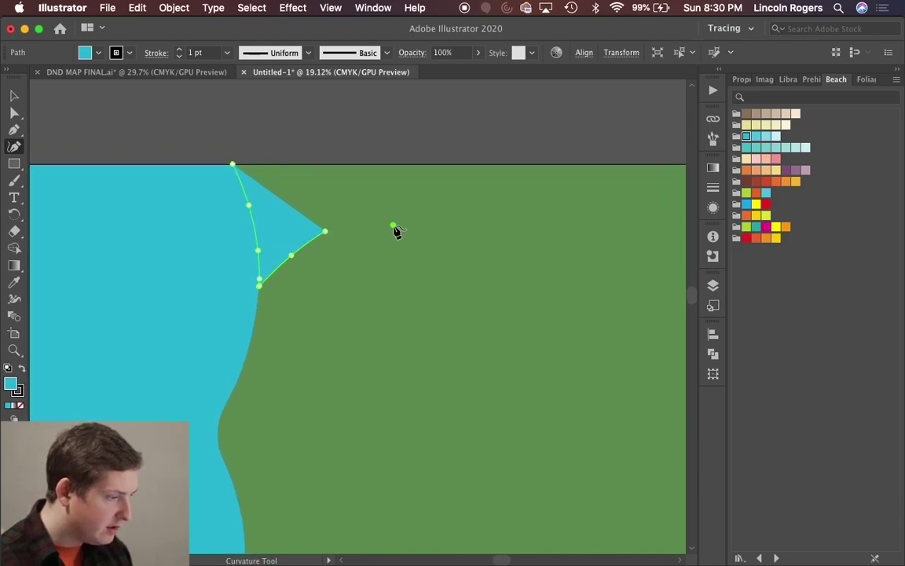
pyautogui.scroll(-2, 396, 230)
pyautogui.click(369, 189)
pyautogui.click(424, 192)
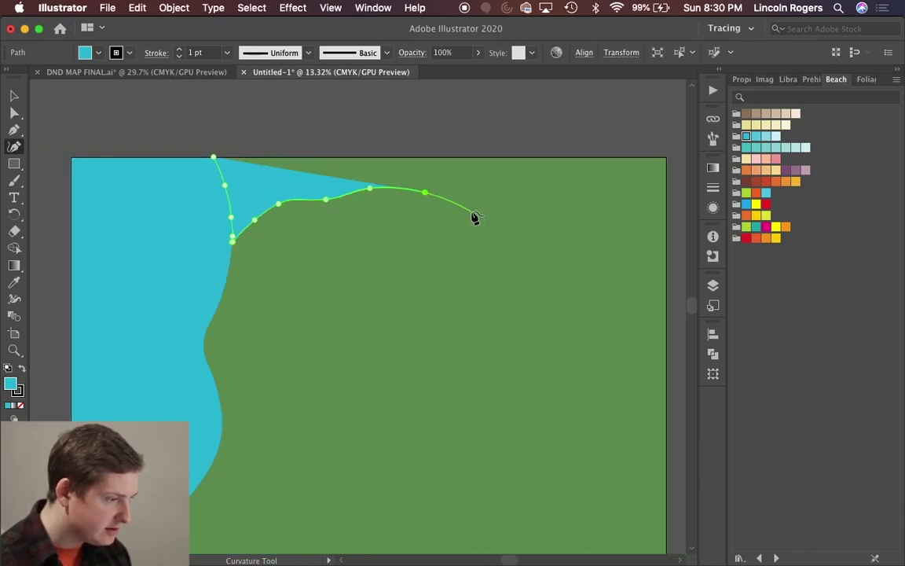
pyautogui.click(471, 210)
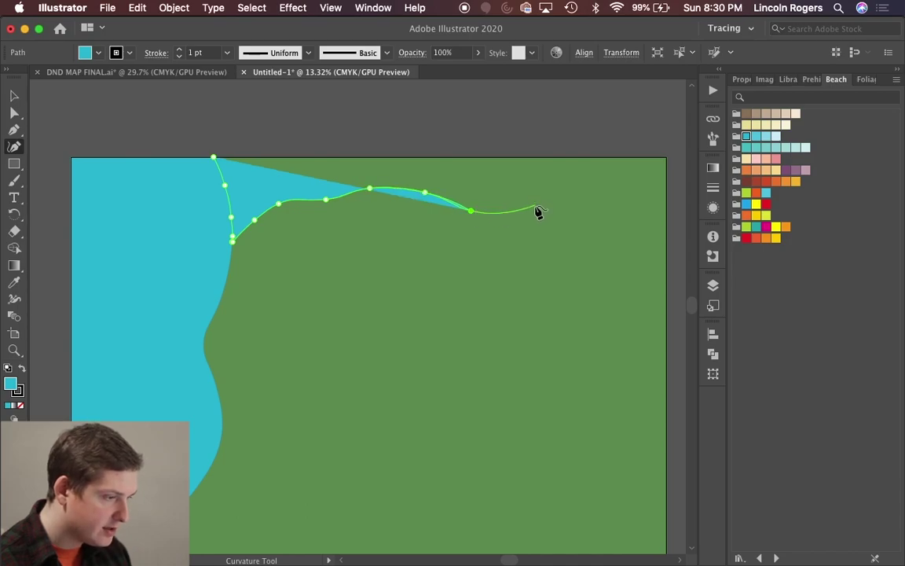
pyautogui.click(534, 210)
pyautogui.scroll(-2, 534, 218)
pyautogui.hscroll(2, 534, 217)
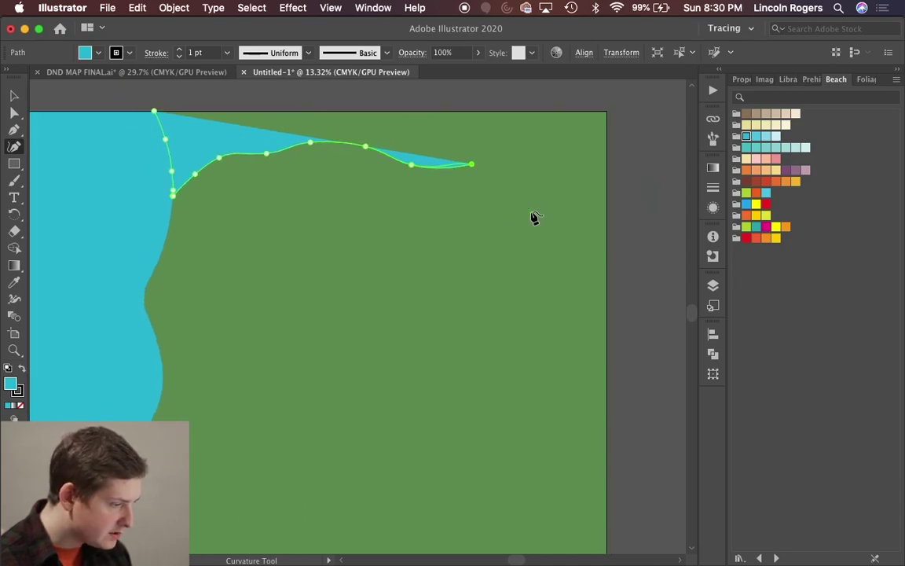
pyautogui.scroll(-2, 534, 217)
# Step: Examine the forest, coastline and road around Narrowpeak in the DND MAP FINAL.ai reference map
pyautogui.click(137, 72)
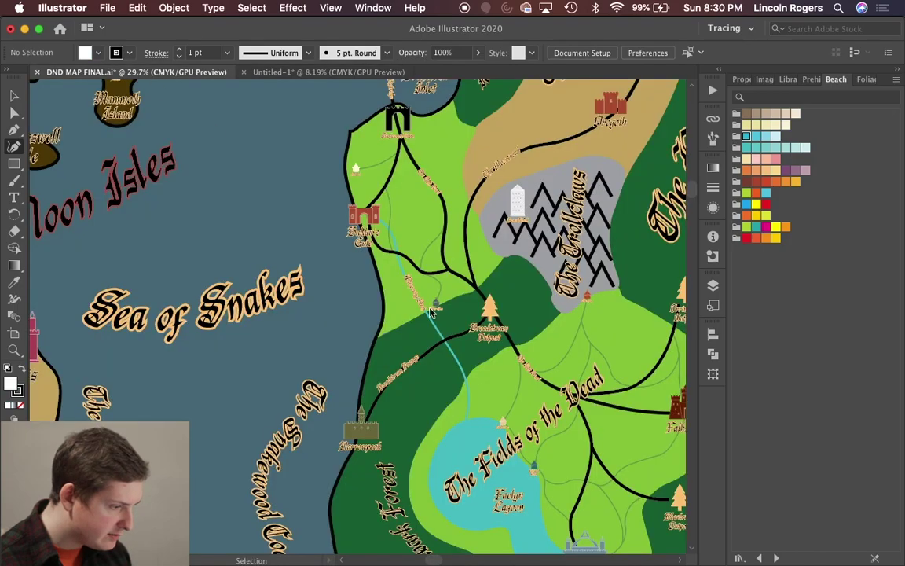
pyautogui.scroll(-3, 481, 352)
pyautogui.hscroll(1, 481, 353)
pyautogui.hscroll(-1, 435, 313)
pyautogui.scroll(3, 371, 330)
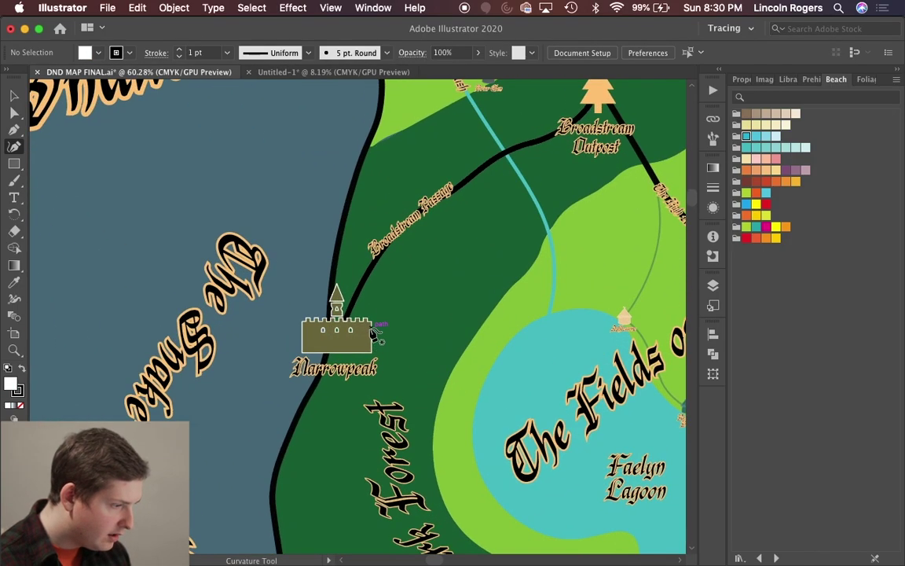
pyautogui.scroll(2, 374, 333)
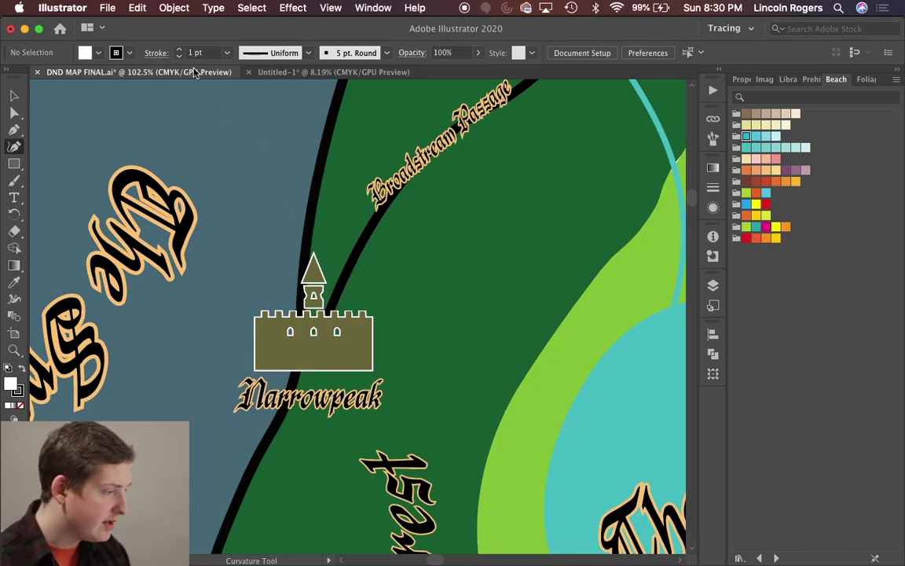
# Step: Back in Untitled-1, curve the path up to the artboard's upper edge and close the shape with a straight Pen tool segment along it
pyautogui.click(283, 71)
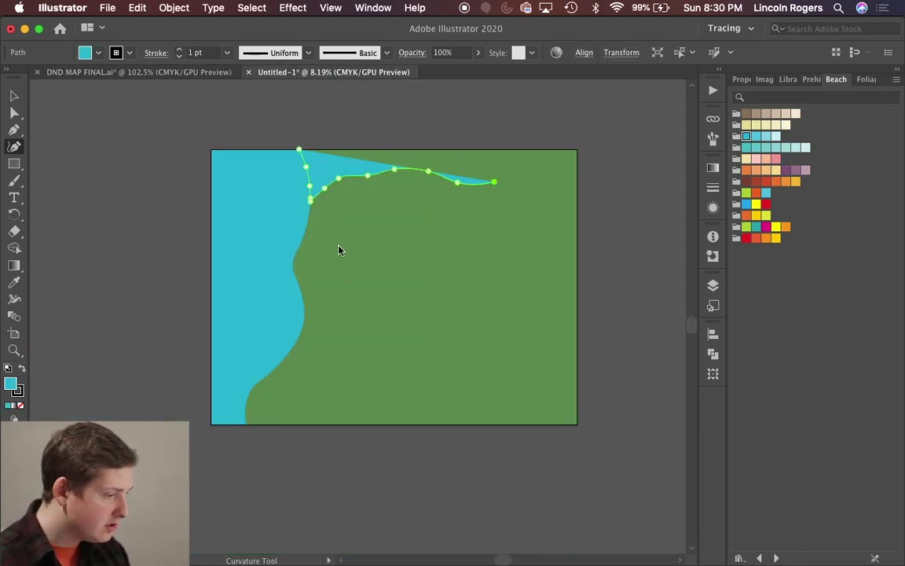
pyautogui.click(512, 163)
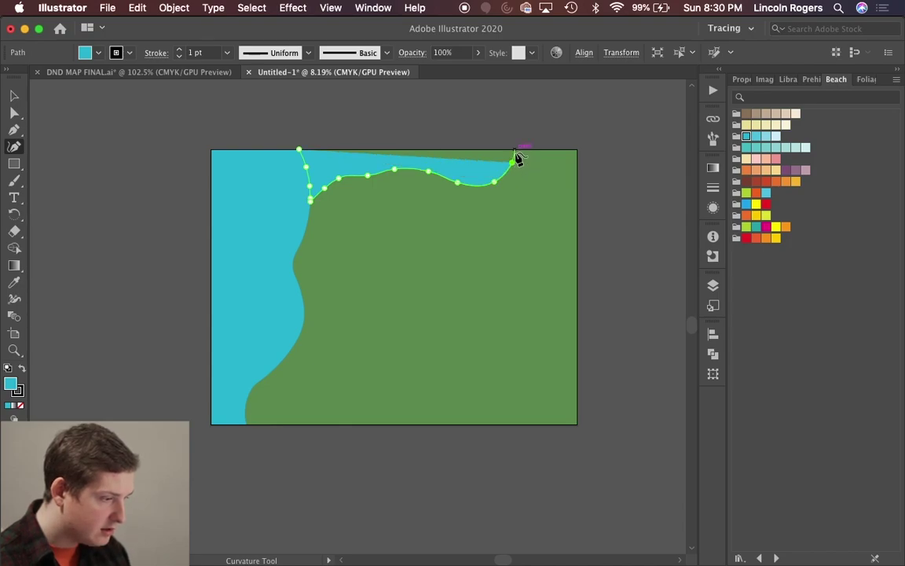
pyautogui.scroll(5, 516, 157)
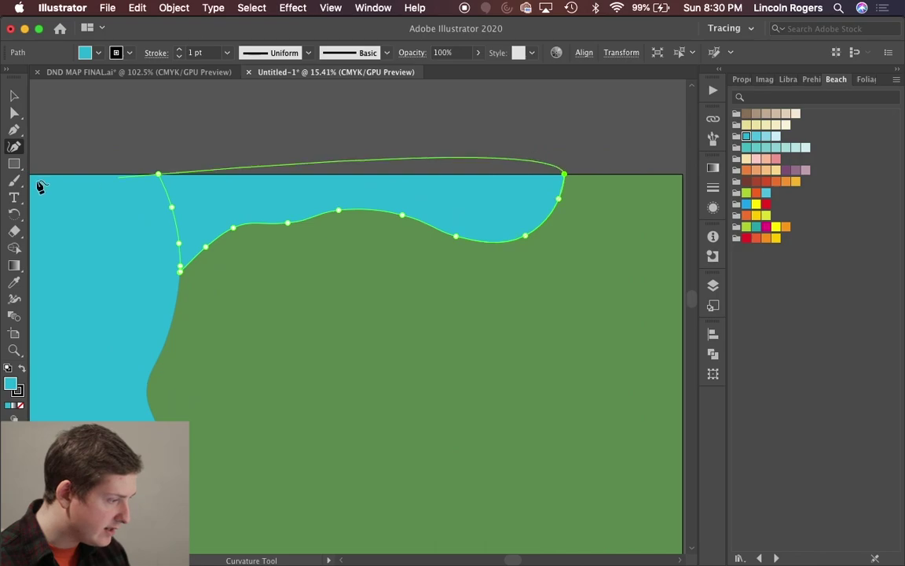
pyautogui.click(14, 129)
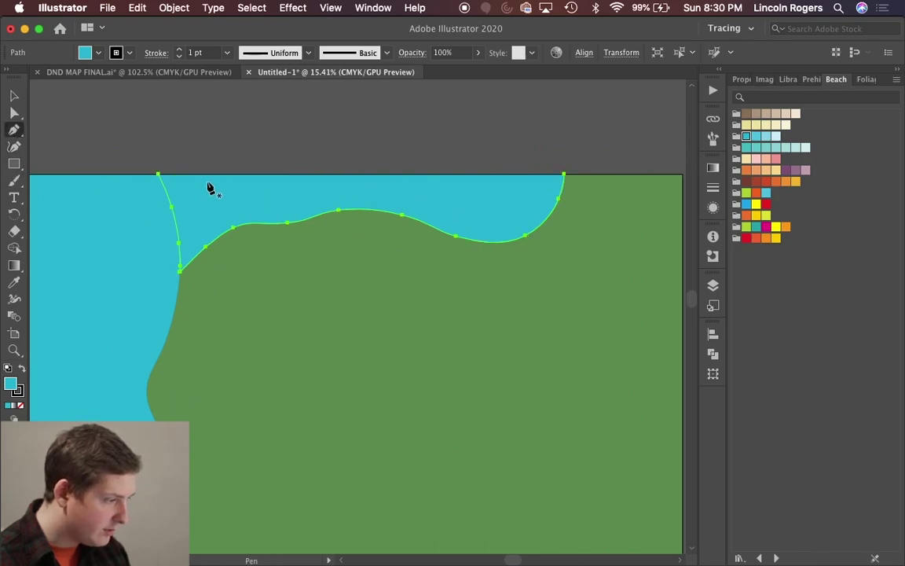
pyautogui.click(159, 174)
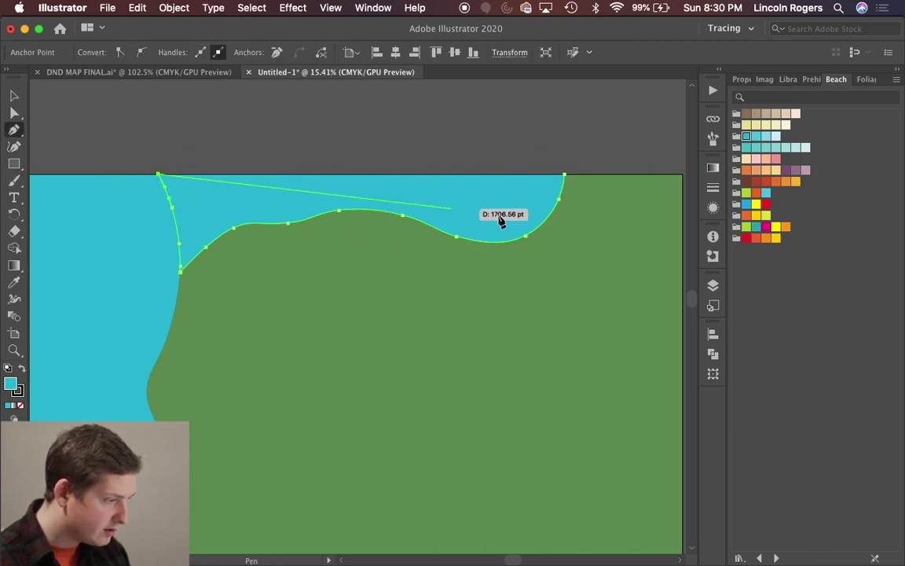
pyautogui.click(564, 174)
pyautogui.press('v')
pyautogui.scroll(-1, 547, 167)
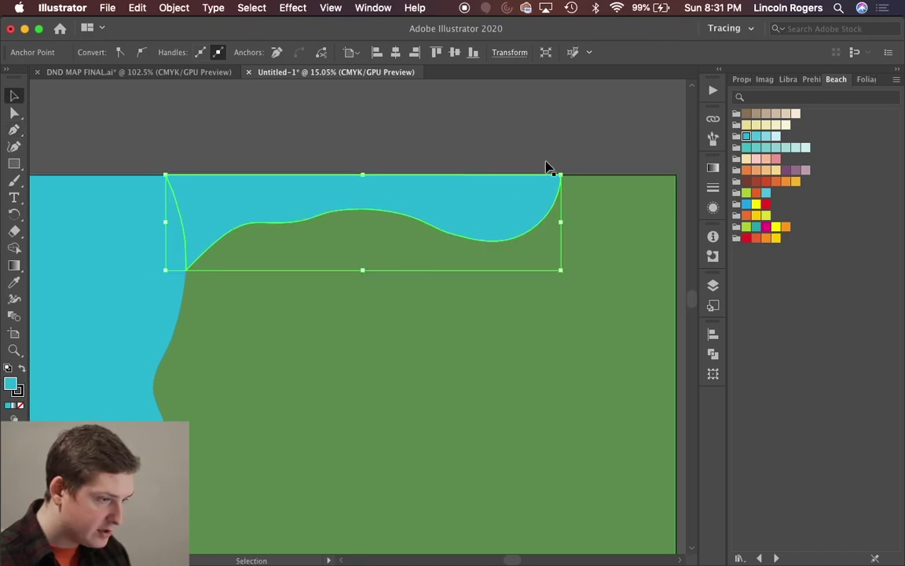
# Step: Fill the northern forest shape with the dark green Foliage swatch C=100 M=26 Y=100 K=56 and deselect it
pyautogui.click(866, 80)
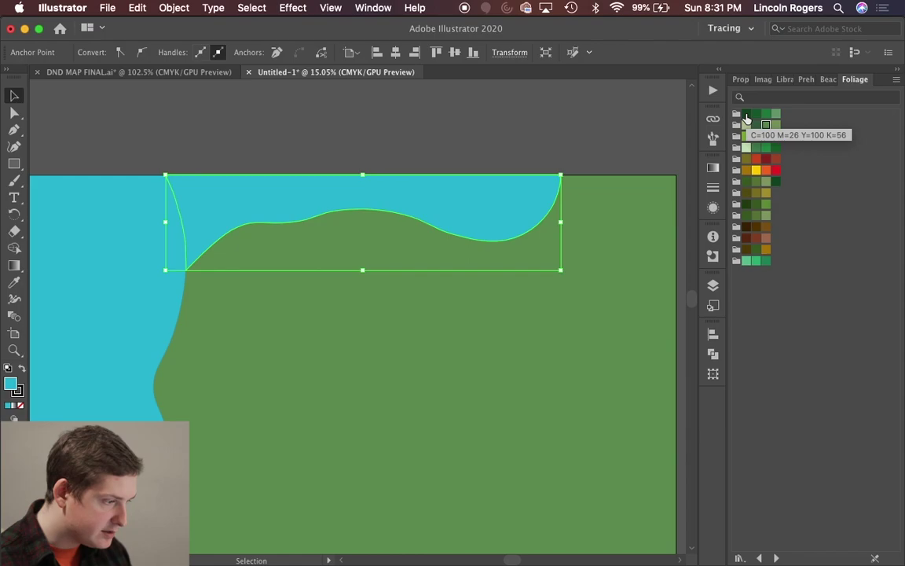
pyautogui.click(746, 117)
pyautogui.click(556, 147)
pyautogui.scroll(-3, 439, 184)
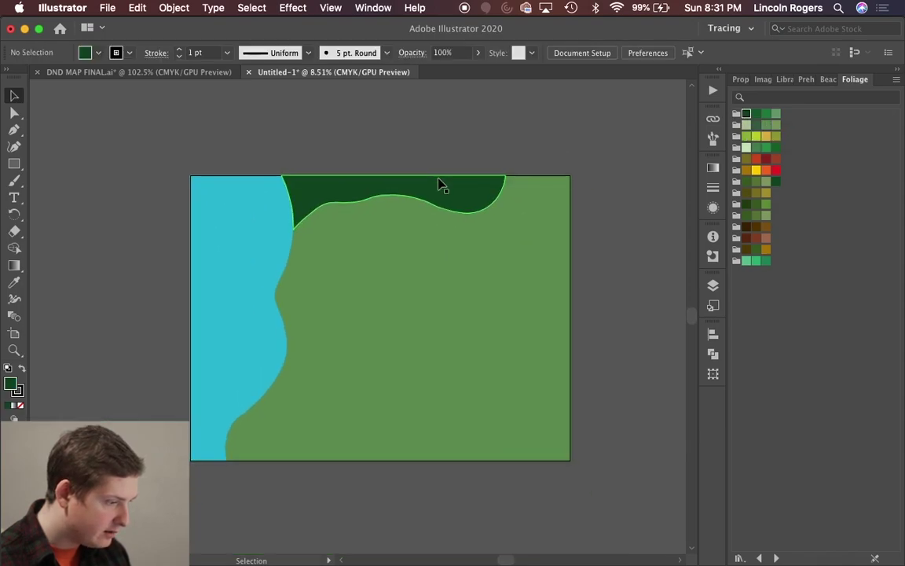
# Step: Start a second forest outline with the Curvature tool, winding from the upper edge near the northeast corner down to the southeast corner area
pyautogui.scroll(1, 599, 259)
pyautogui.scroll(1, 598, 259)
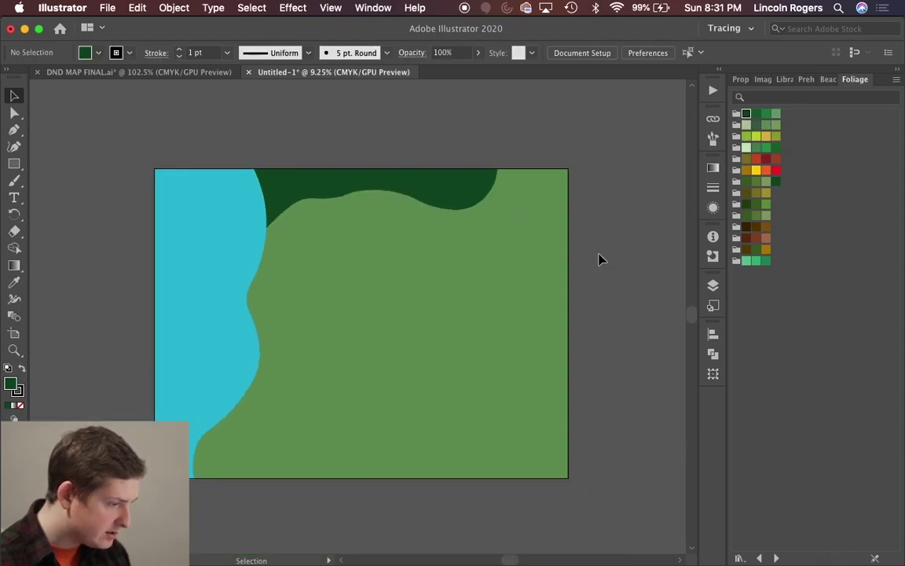
pyautogui.scroll(3, 598, 260)
pyautogui.scroll(-2, 428, 266)
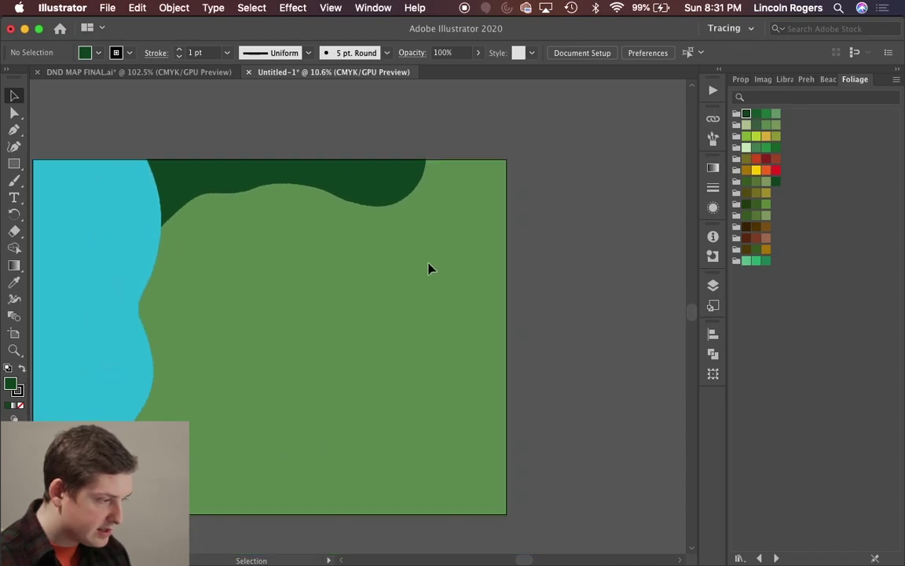
pyautogui.click(14, 146)
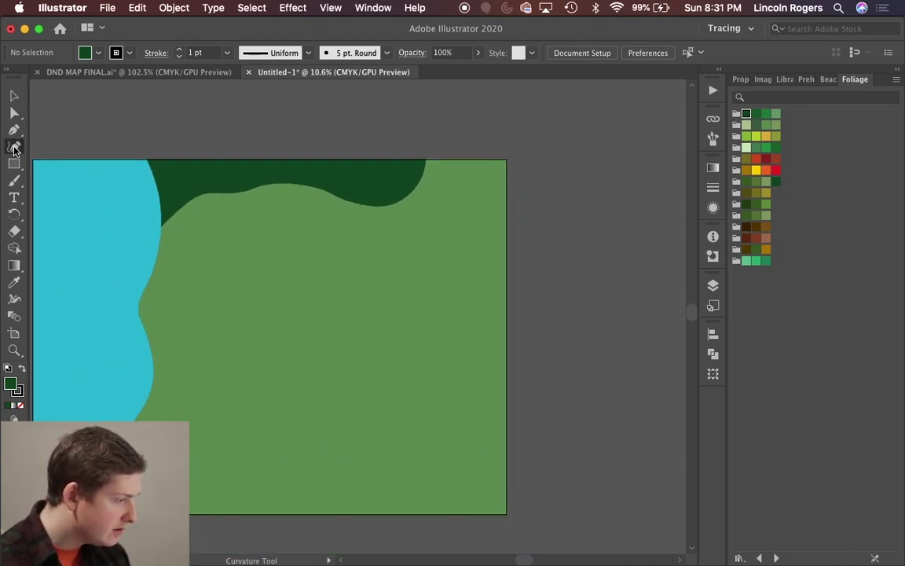
pyautogui.click(480, 160)
pyautogui.click(454, 203)
pyautogui.click(451, 243)
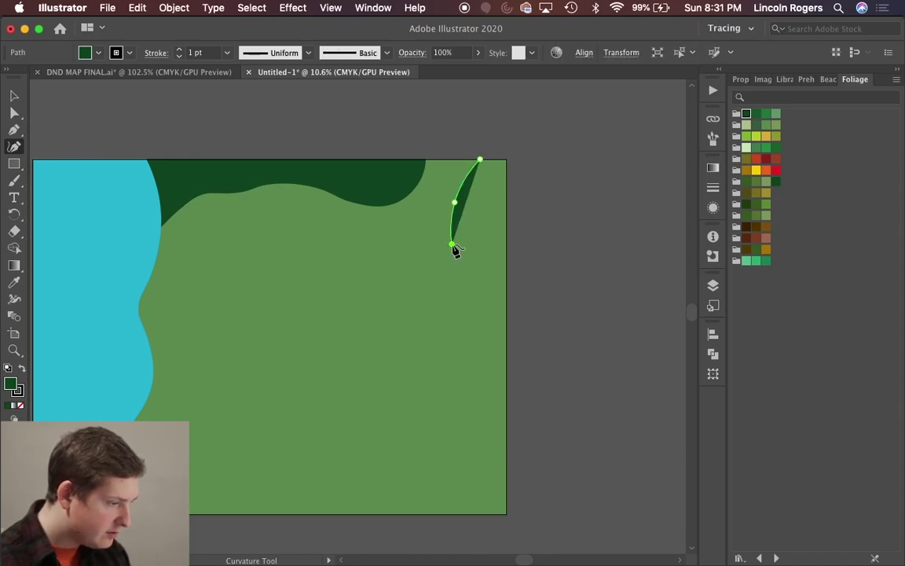
pyautogui.click(468, 287)
pyautogui.click(478, 322)
pyautogui.click(468, 359)
pyautogui.click(449, 379)
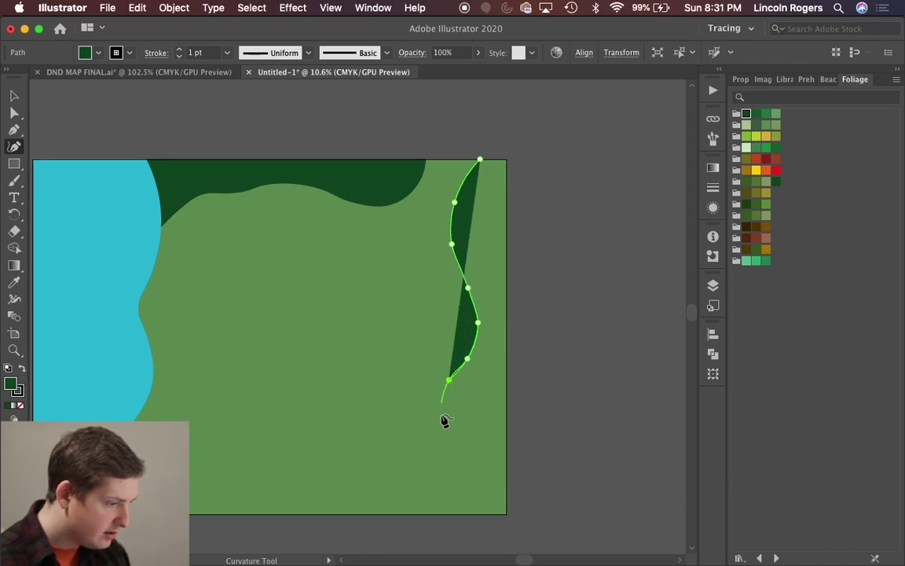
pyautogui.click(445, 421)
pyautogui.click(462, 448)
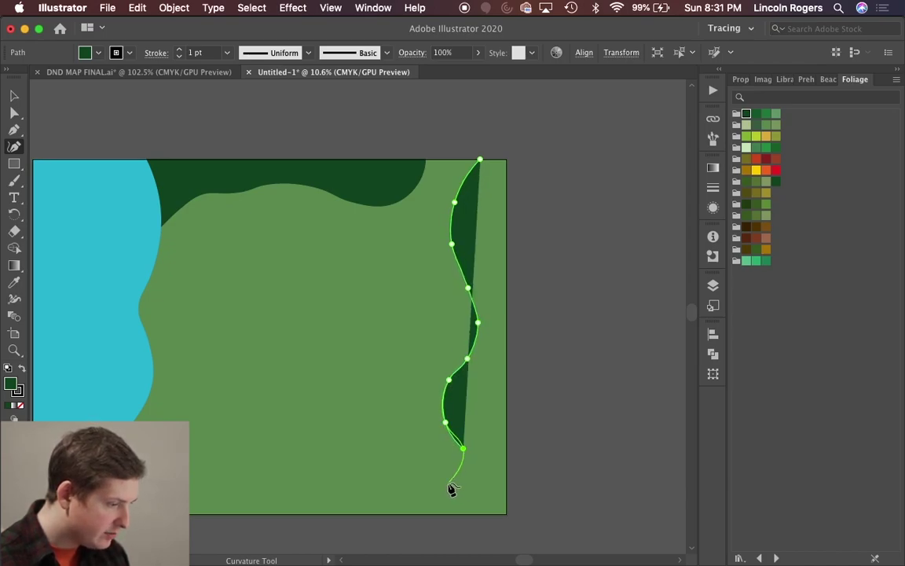
pyautogui.click(443, 481)
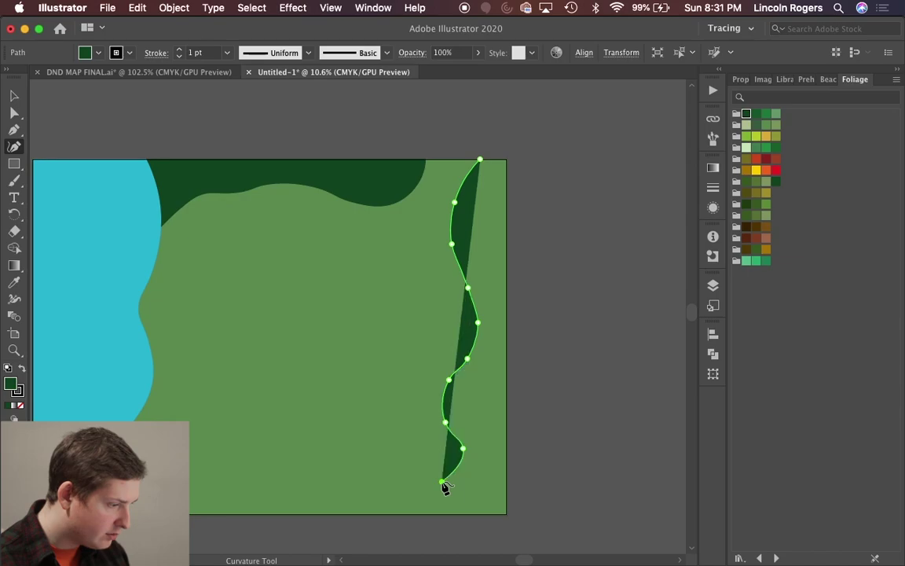
# Step: Continue the second forest outline westward in gentle waves above the artboard's lower edge, ending on the southern shoreline
pyautogui.click(369, 456)
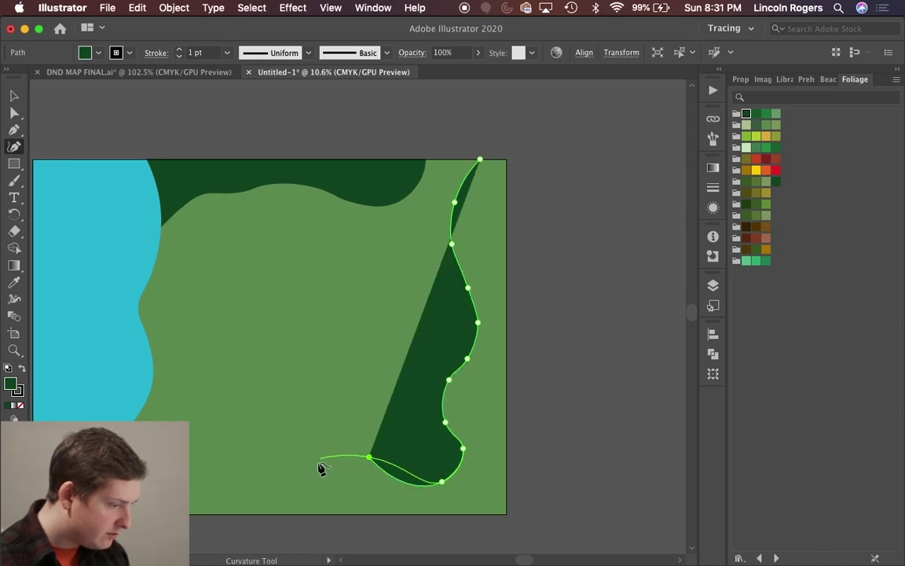
pyautogui.click(292, 487)
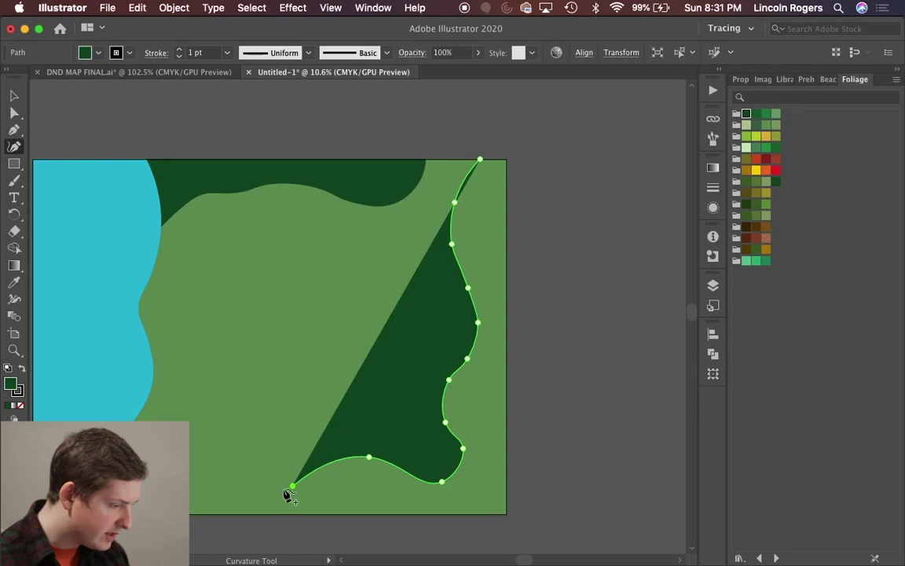
pyautogui.click(215, 488)
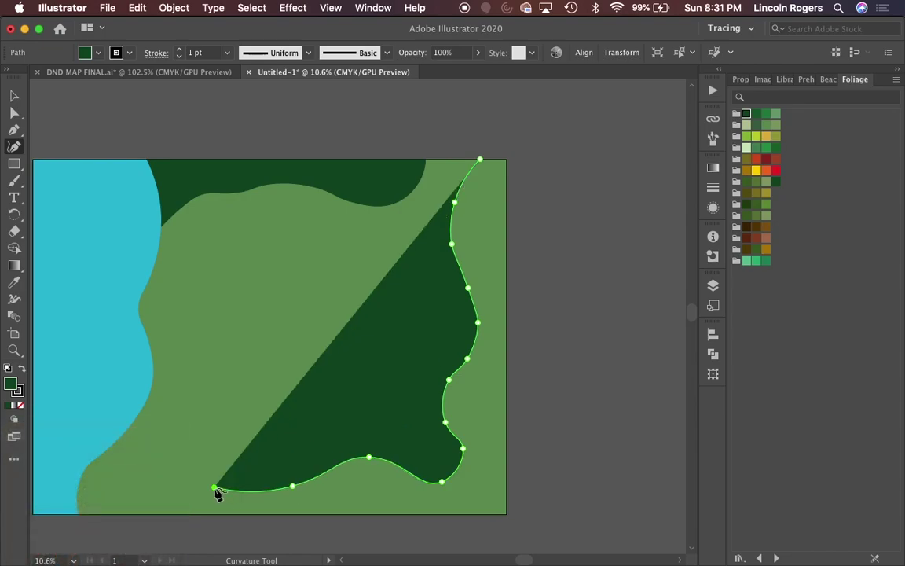
pyautogui.click(147, 493)
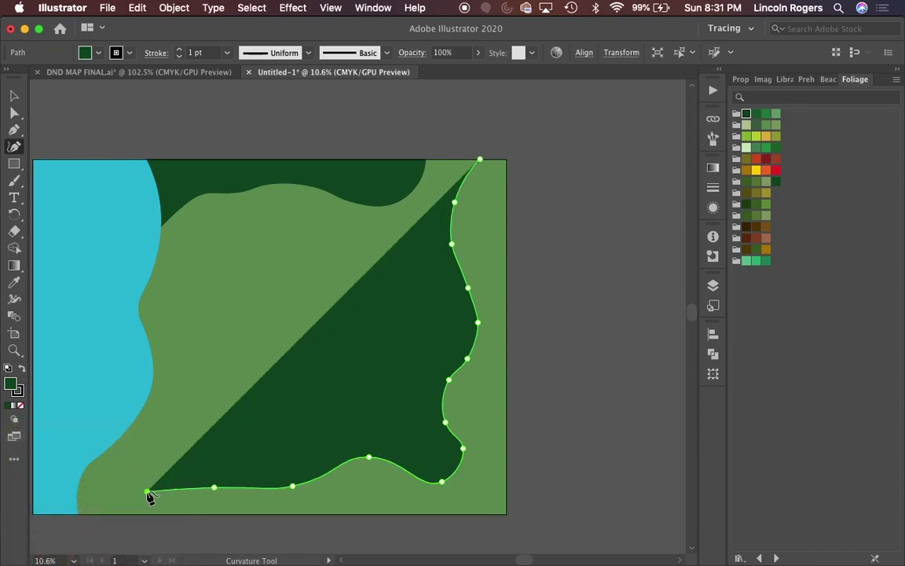
pyautogui.click(102, 474)
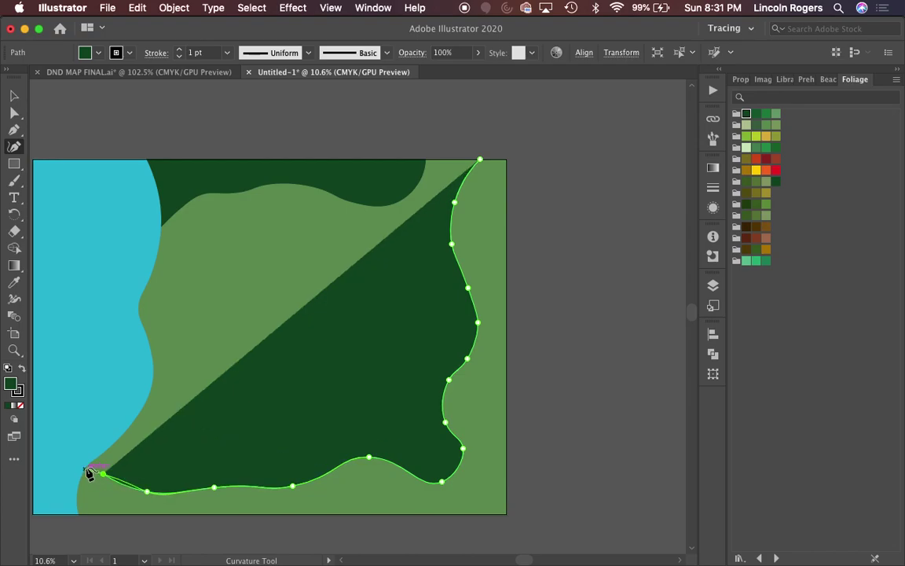
pyautogui.click(87, 464)
# Step: Extend the second forest outline with a short straight Pen tool segment that turns sharply southwest along the shoreline
pyautogui.scroll(5, 87, 464)
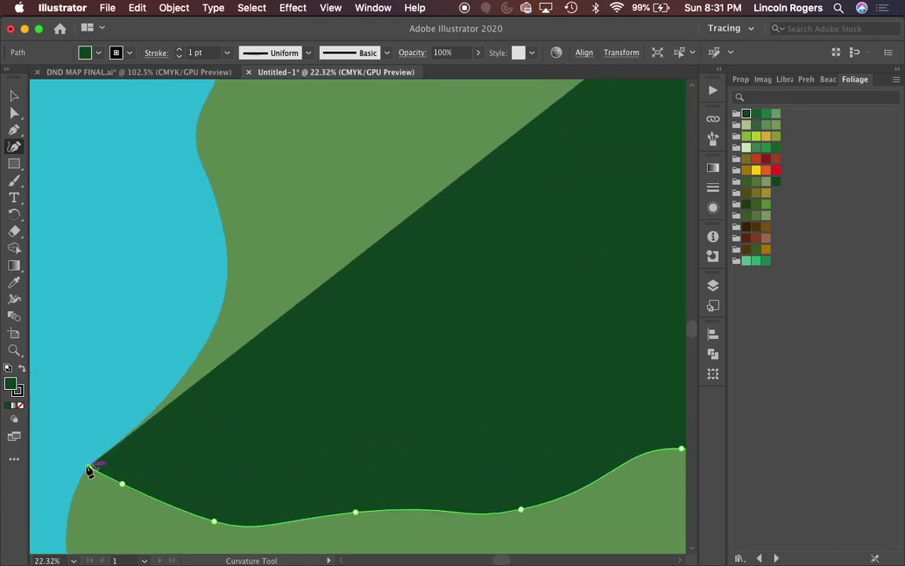
pyautogui.click(14, 130)
pyautogui.scroll(5, 182, 297)
pyautogui.scroll(-3, 182, 297)
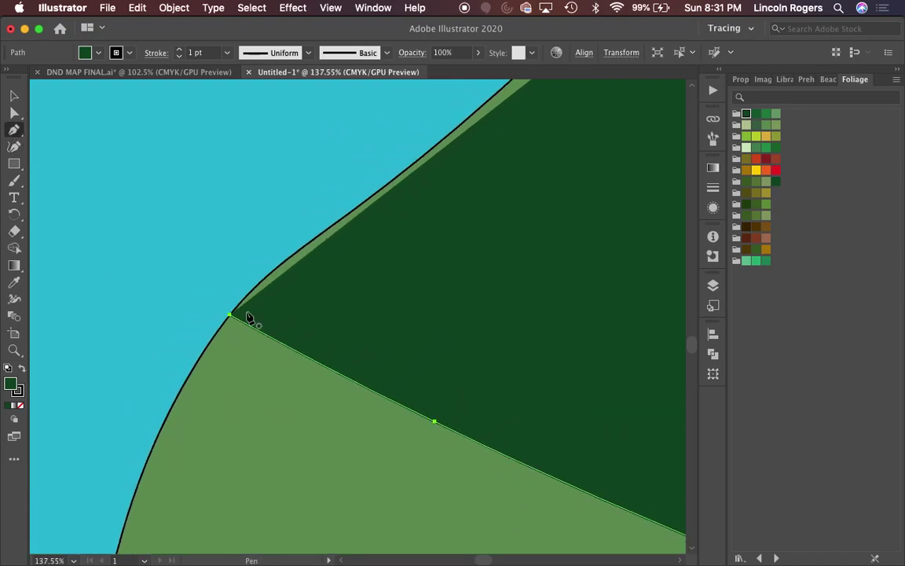
pyautogui.moveTo(233, 319); pyautogui.dragTo(216, 343)
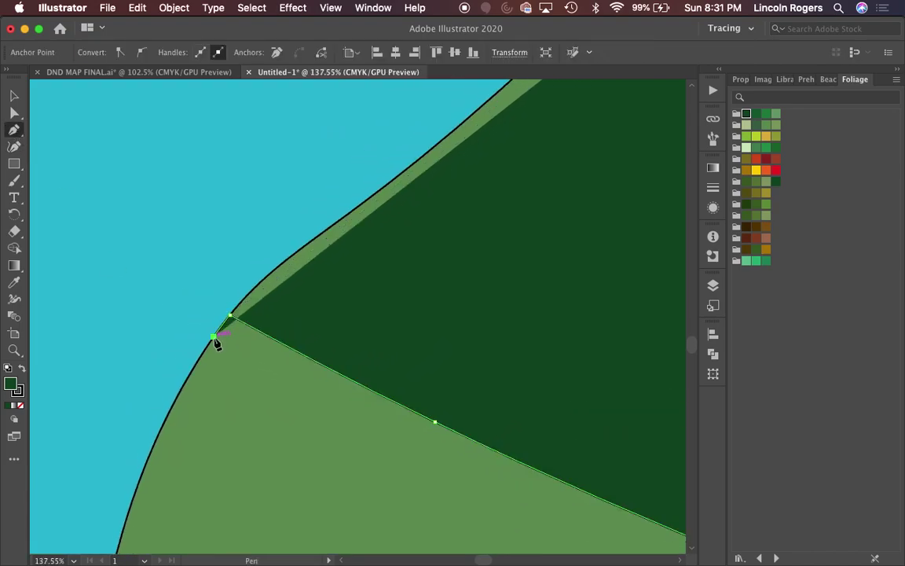
# Step: Trace the southern shoreline with the Curvature tool, extending the second forest outline down to the artboard's lower edge
pyautogui.hotkey('shift', '`')
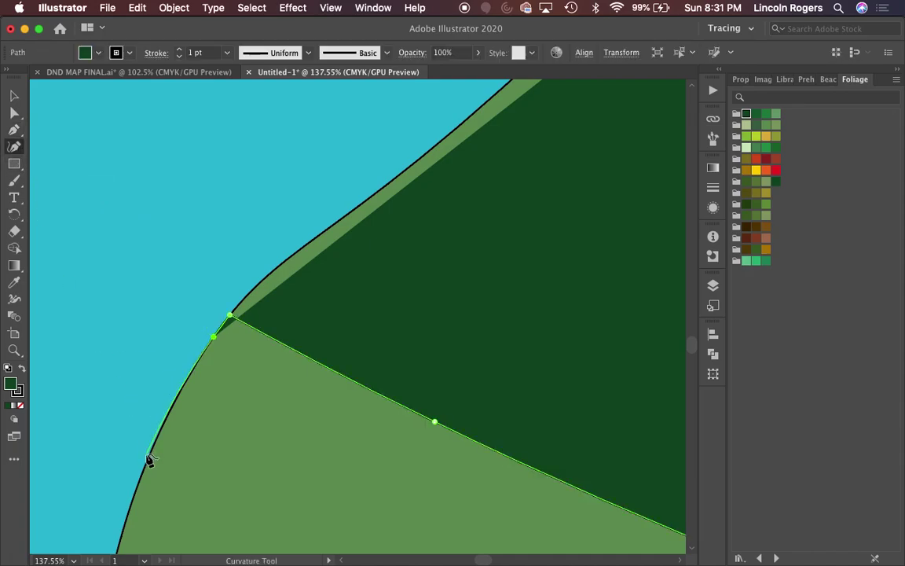
pyautogui.click(154, 446)
pyautogui.scroll(-3, 156, 449)
pyautogui.hscroll(-1, 155, 449)
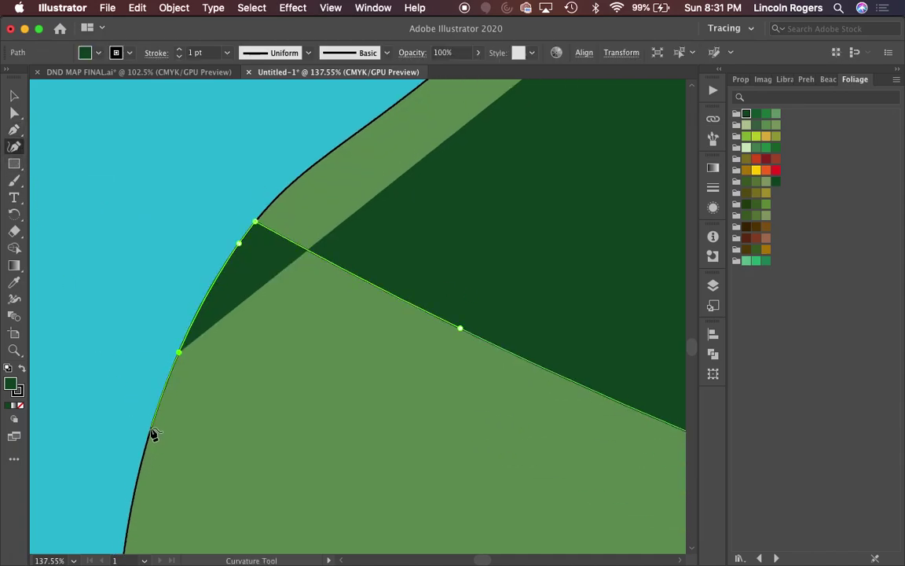
pyautogui.click(152, 428)
pyautogui.scroll(-5, 152, 431)
pyautogui.hscroll(-1, 151, 431)
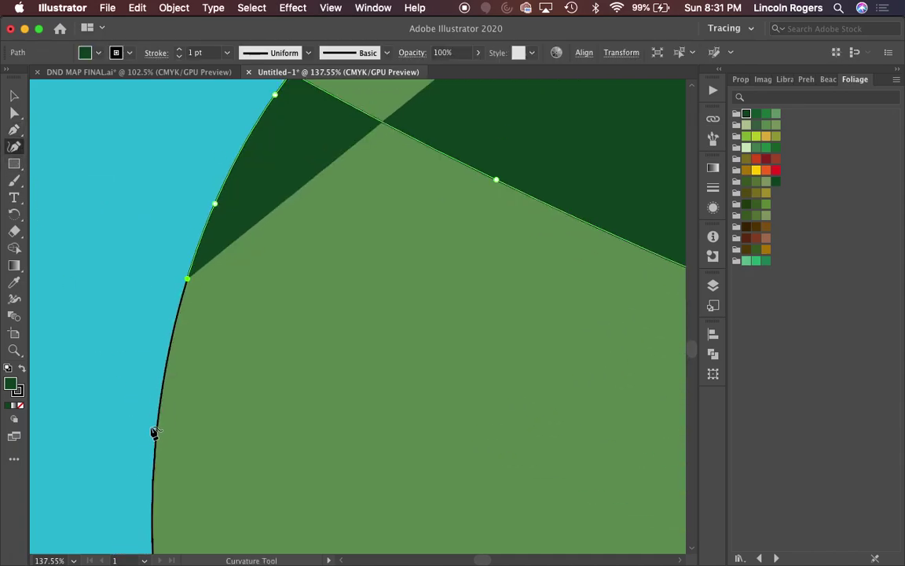
pyautogui.click(163, 378)
pyautogui.click(154, 470)
pyautogui.scroll(-4, 156, 474)
pyautogui.hscroll(-1, 156, 473)
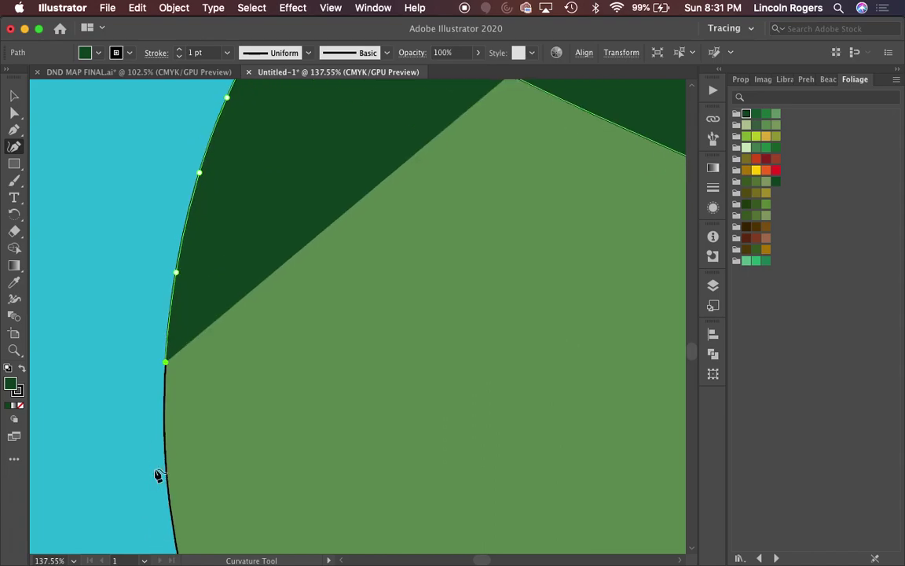
pyautogui.click(166, 446)
pyautogui.scroll(-4, 167, 450)
pyautogui.hscroll(1, 167, 449)
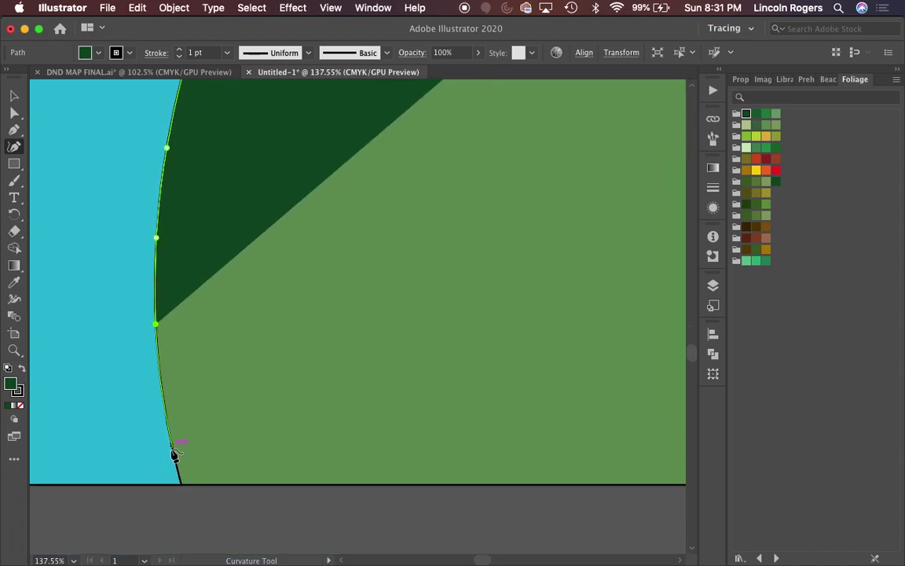
pyautogui.click(182, 485)
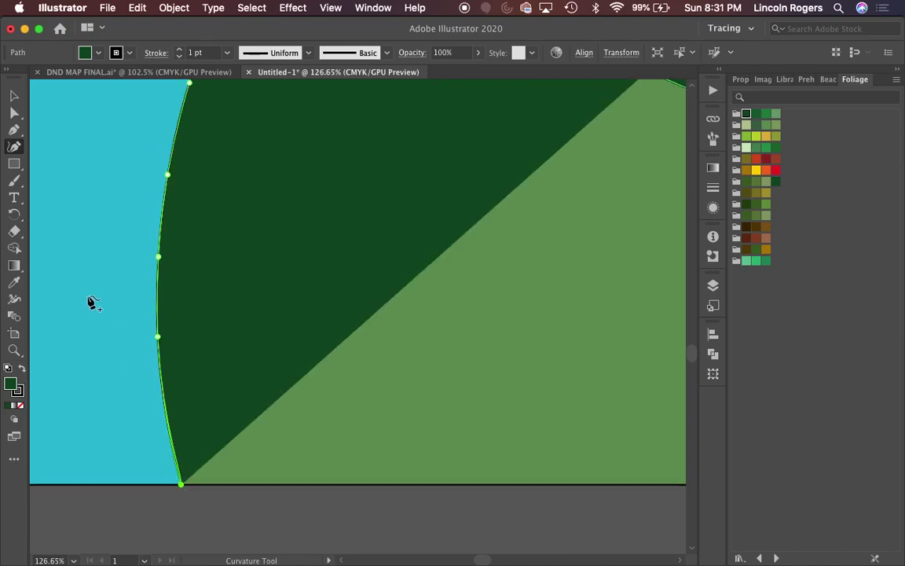
# Step: Close the second forest shape with straight Pen tool segments through the artboard's southeast and northeast corners back to its start, and deselect it
pyautogui.click(14, 130)
pyautogui.scroll(-3, 251, 417)
pyautogui.scroll(-1, 251, 416)
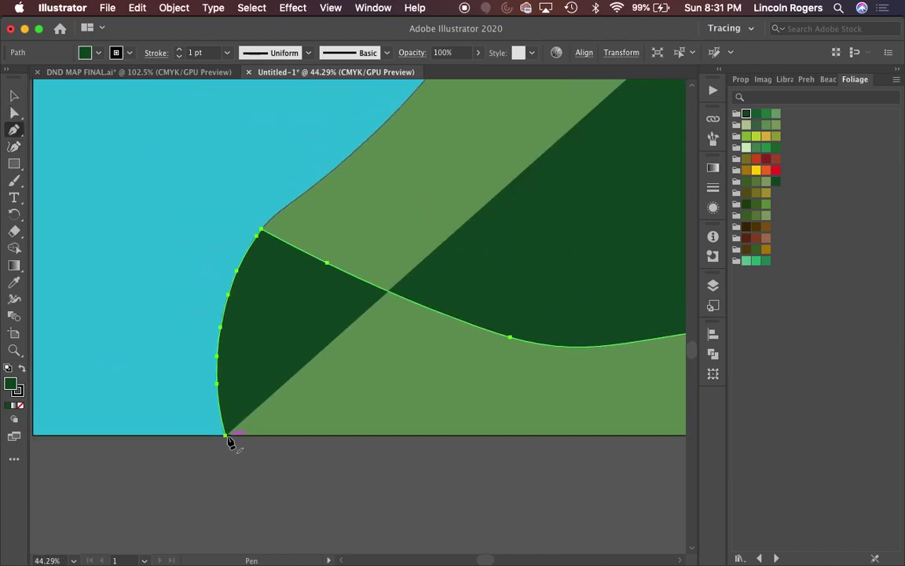
pyautogui.click(222, 435)
pyautogui.scroll(-4, 537, 425)
pyautogui.scroll(-3, 536, 428)
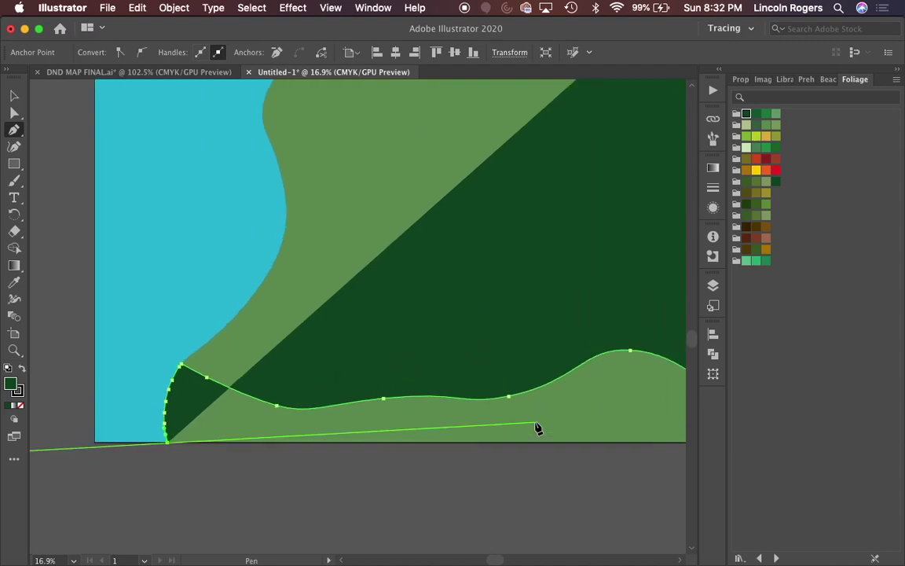
pyautogui.hscroll(3, 537, 426)
pyautogui.scroll(-3, 538, 426)
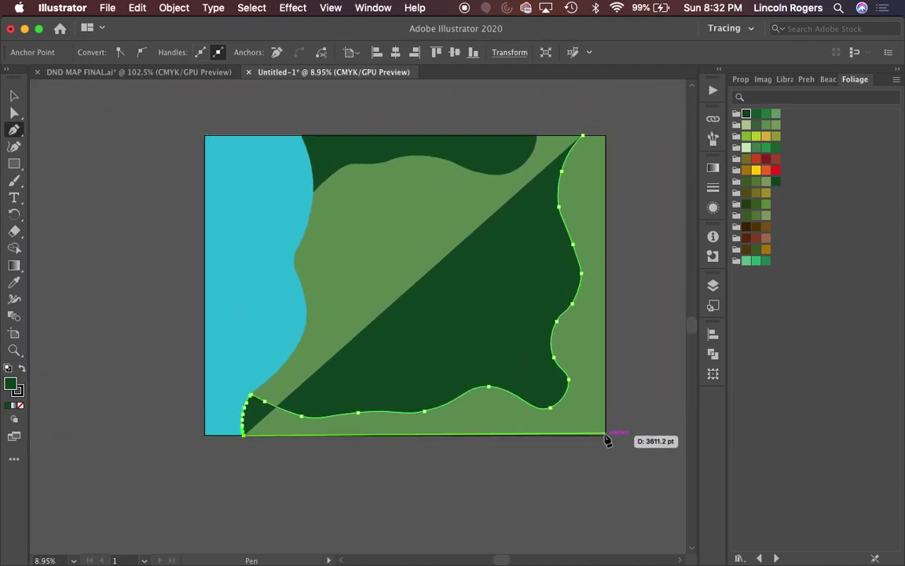
pyautogui.click(605, 435)
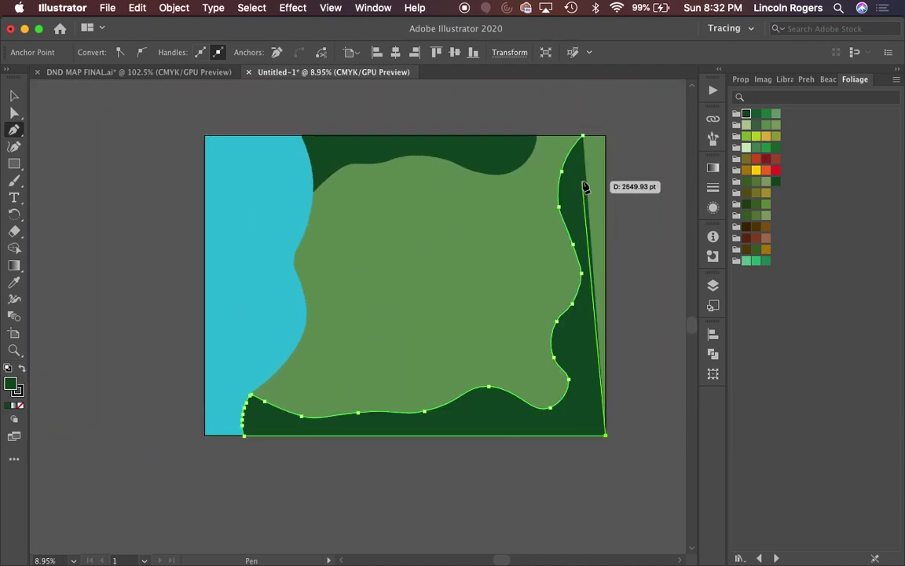
pyautogui.click(606, 137)
pyautogui.click(583, 136)
pyautogui.press('super+shift+a')
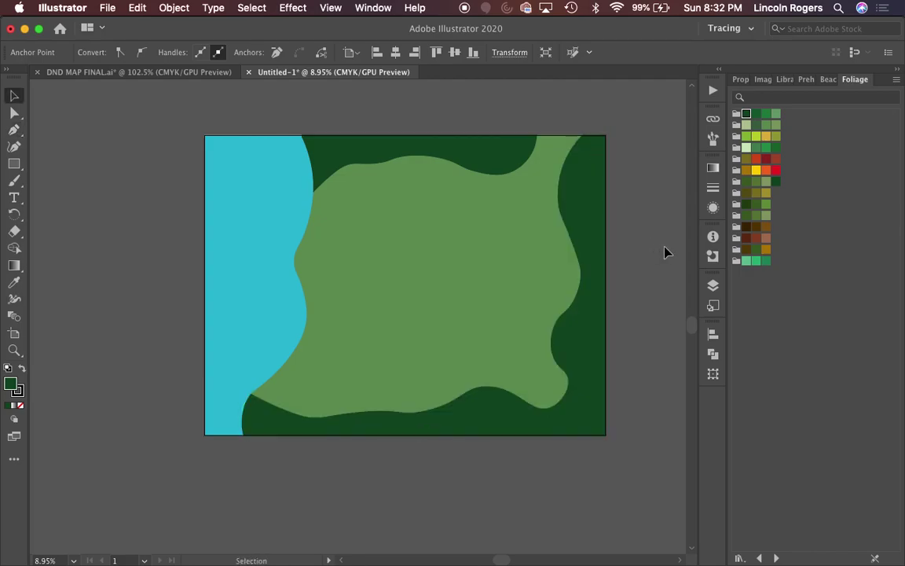
pyautogui.press('v')
pyautogui.scroll(-3, 664, 253)
pyautogui.scroll(4, 664, 252)
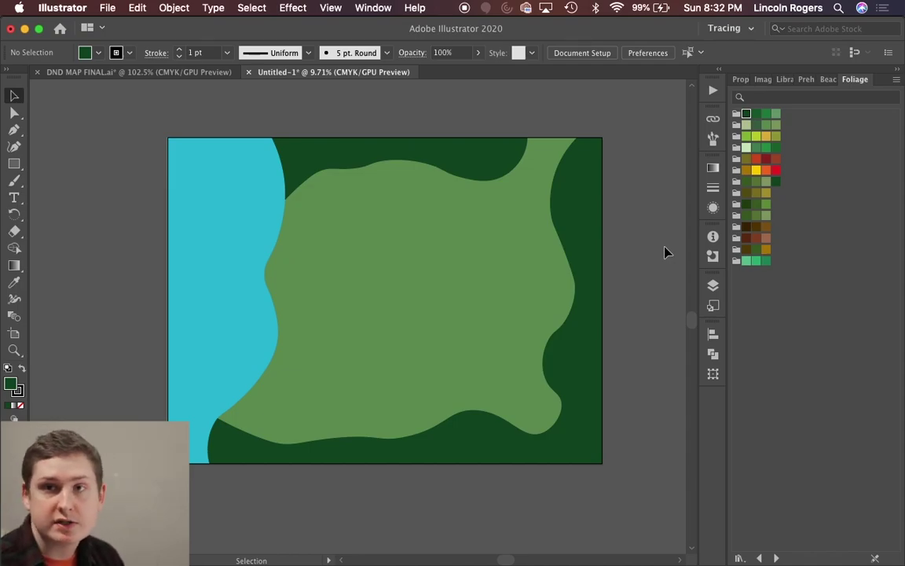
pyautogui.scroll(3, 436, 288)
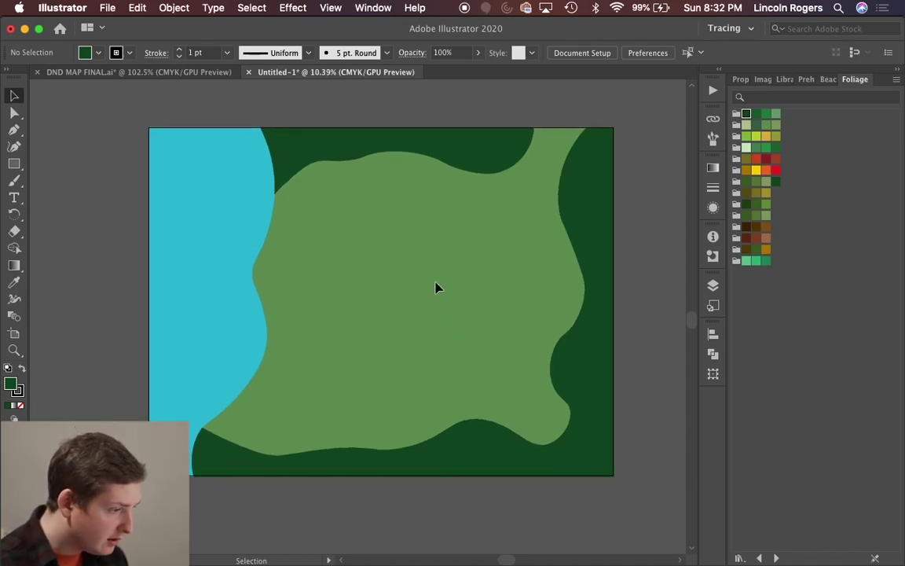
pyautogui.scroll(2, 436, 288)
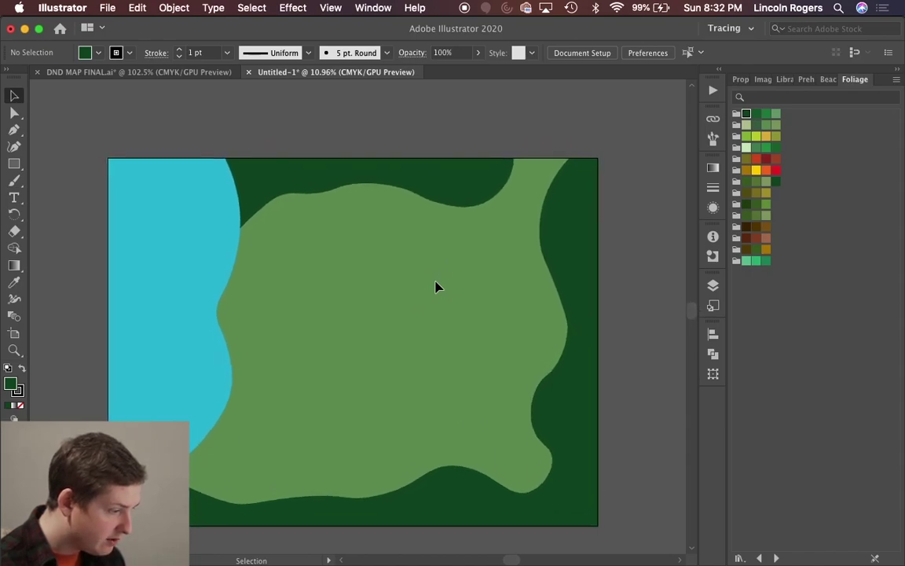
pyautogui.scroll(2, 436, 287)
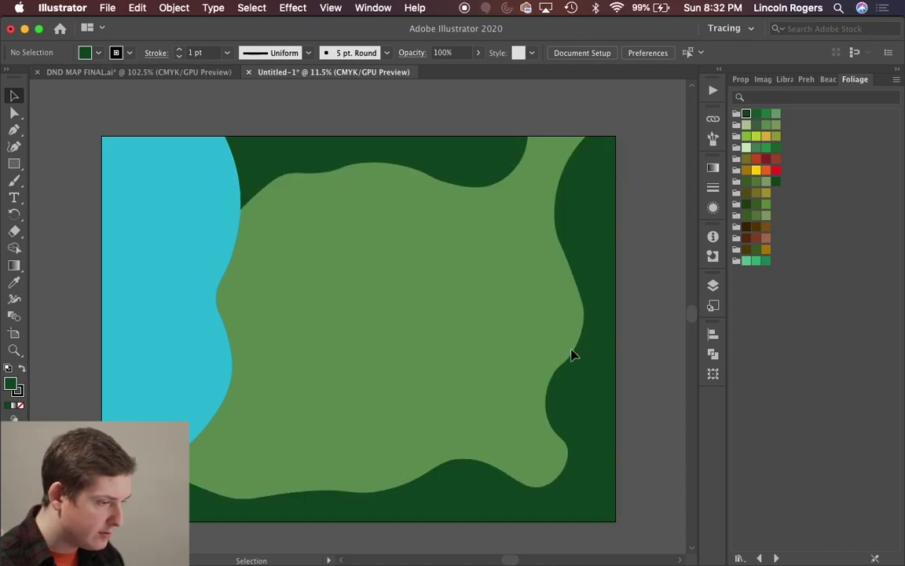
pyautogui.click(712, 286)
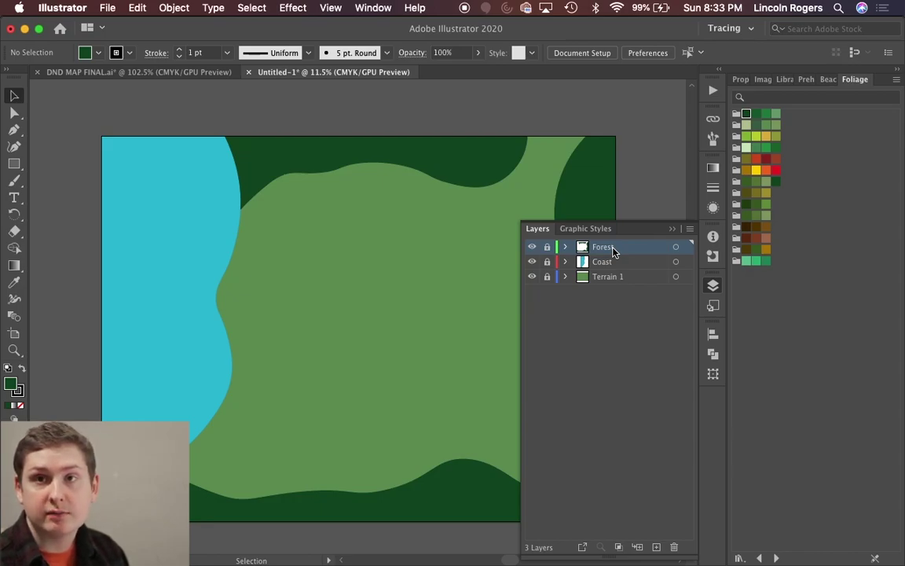
pyautogui.click(673, 229)
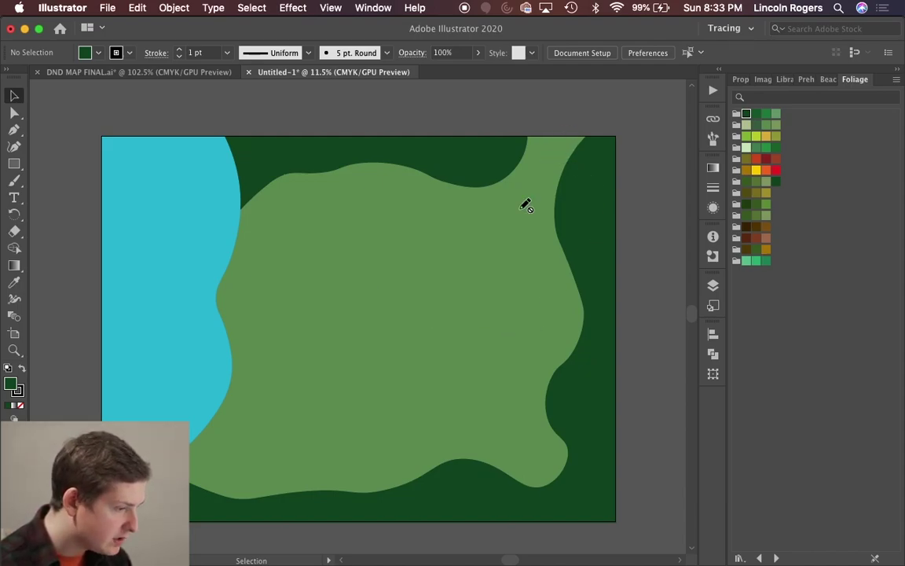
pyautogui.scroll(-1, 503, 236)
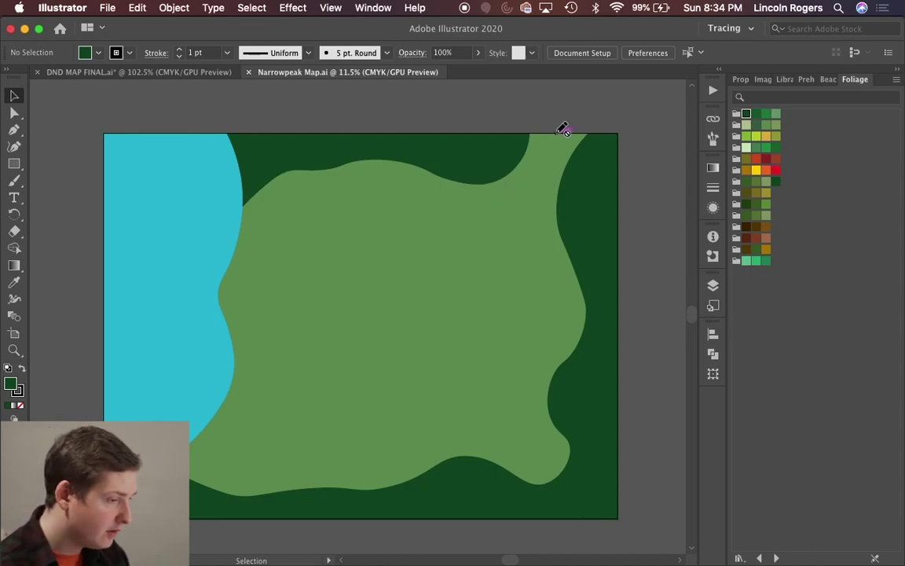
# Step: Activate the Curvature tool and add a new layer named Roads above the Forest layer
pyautogui.scroll(5, 502, 184)
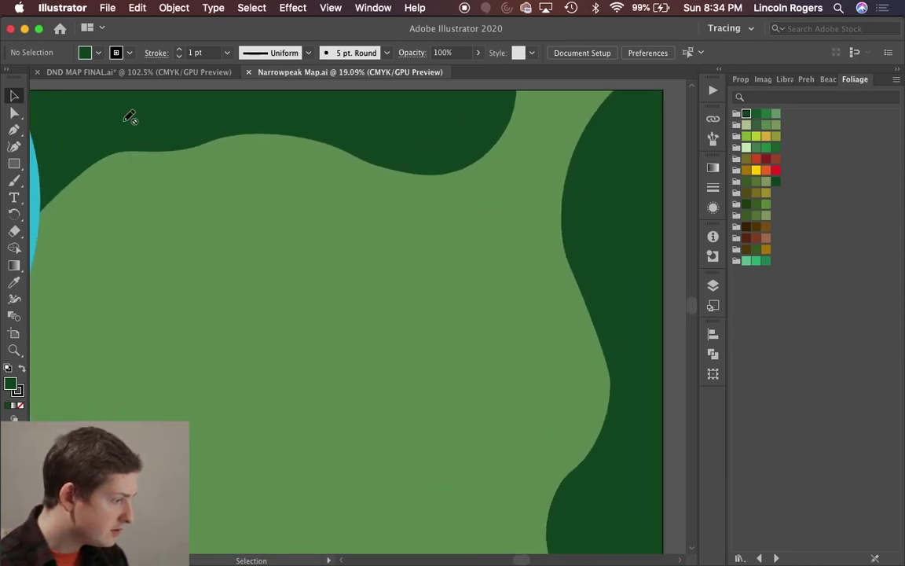
pyautogui.click(13, 149)
pyautogui.scroll(3, 562, 92)
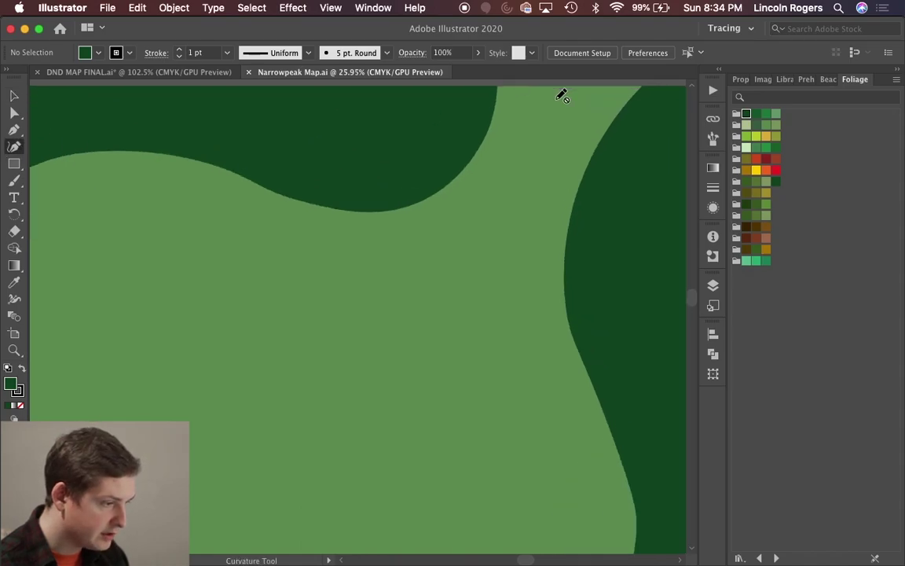
pyautogui.click(713, 285)
pyautogui.click(655, 546)
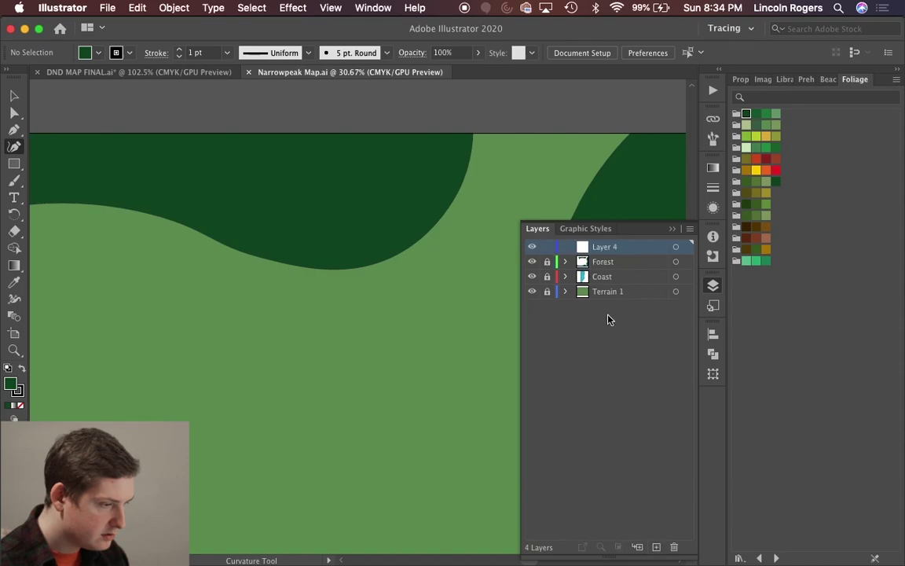
pyautogui.doubleClick(602, 247)
pyautogui.write('Roads')
pyautogui.press('Return')
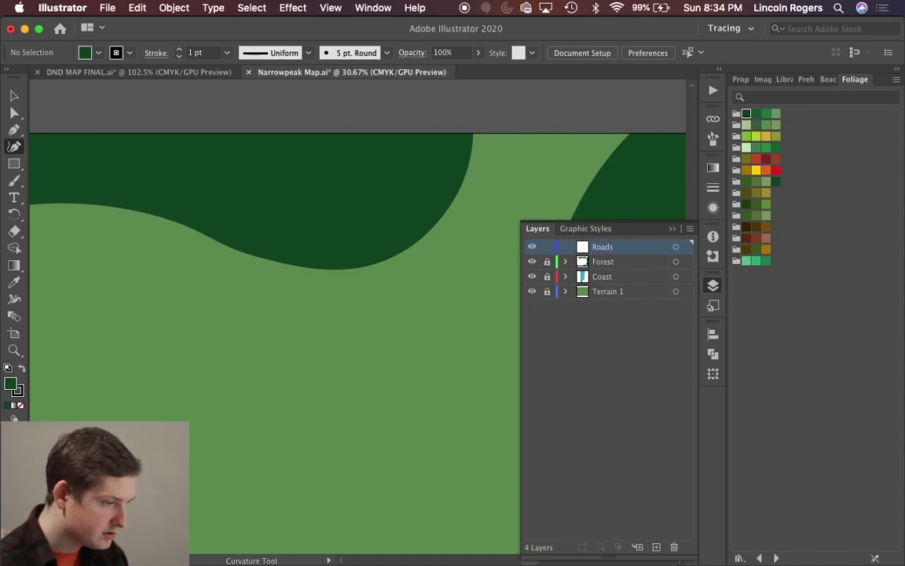
pyautogui.click(672, 228)
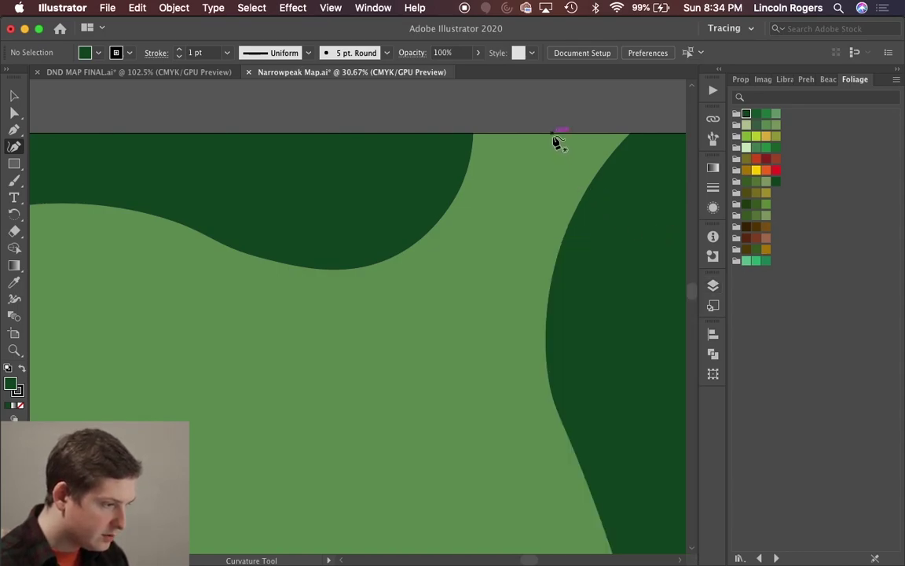
# Step: Start a road path at the artboard's upper edge in the gap between the two forests, curving southwest into the open terrain
pyautogui.click(554, 133)
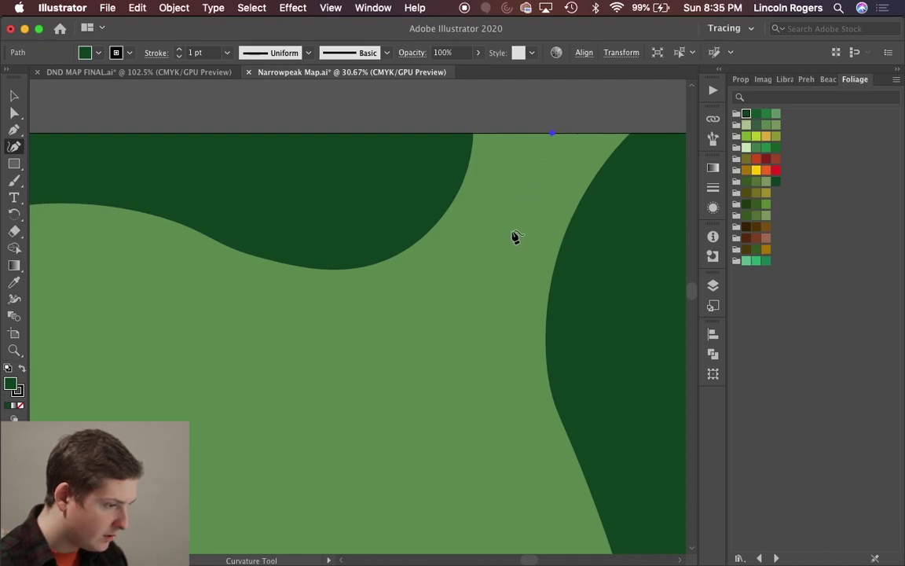
pyautogui.click(520, 200)
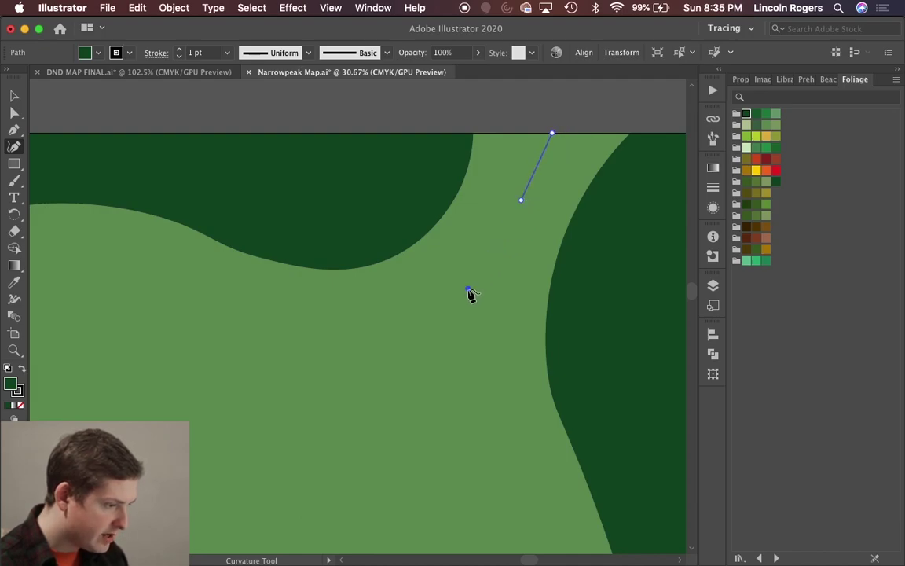
pyautogui.click(469, 289)
pyautogui.scroll(-1, 469, 290)
pyautogui.scroll(-3, 469, 295)
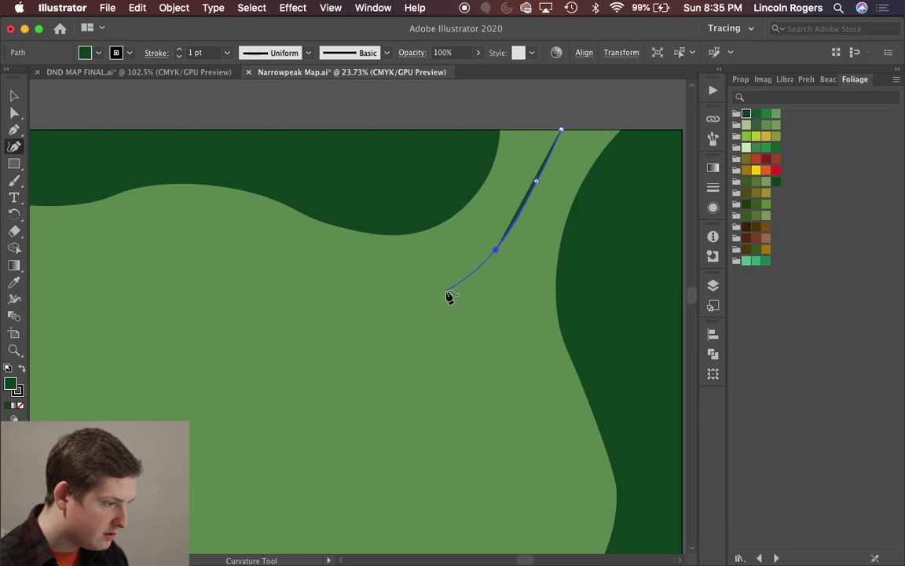
pyautogui.click(444, 293)
pyautogui.scroll(-4, 445, 294)
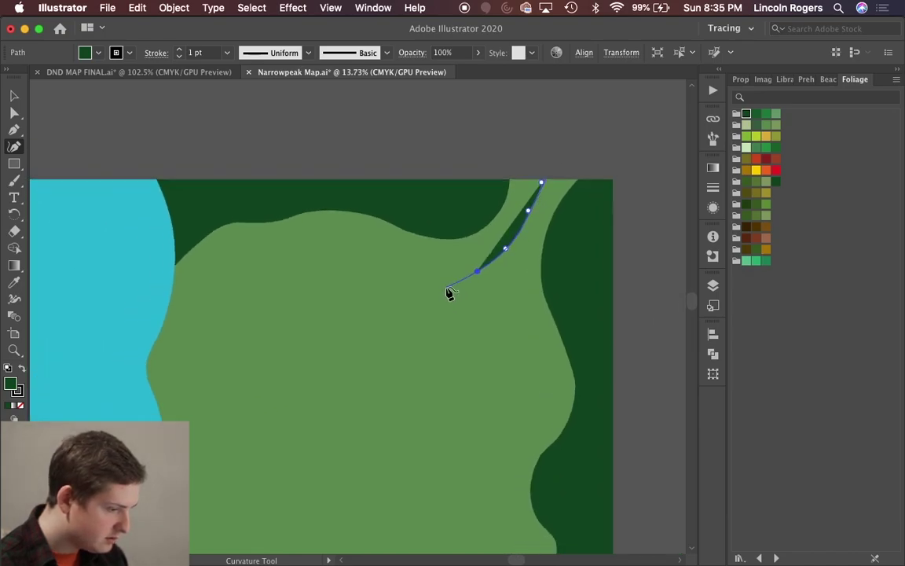
pyautogui.scroll(-2, 449, 294)
pyautogui.hscroll(-1, 449, 294)
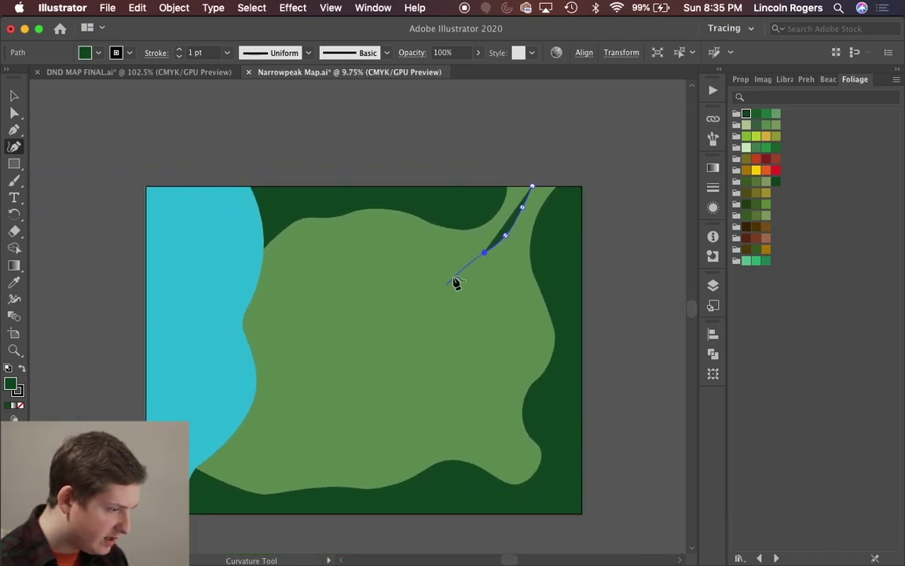
# Step: Continue the road path westward in a gentle wave just below the northern forest's edge
pyautogui.click(434, 245)
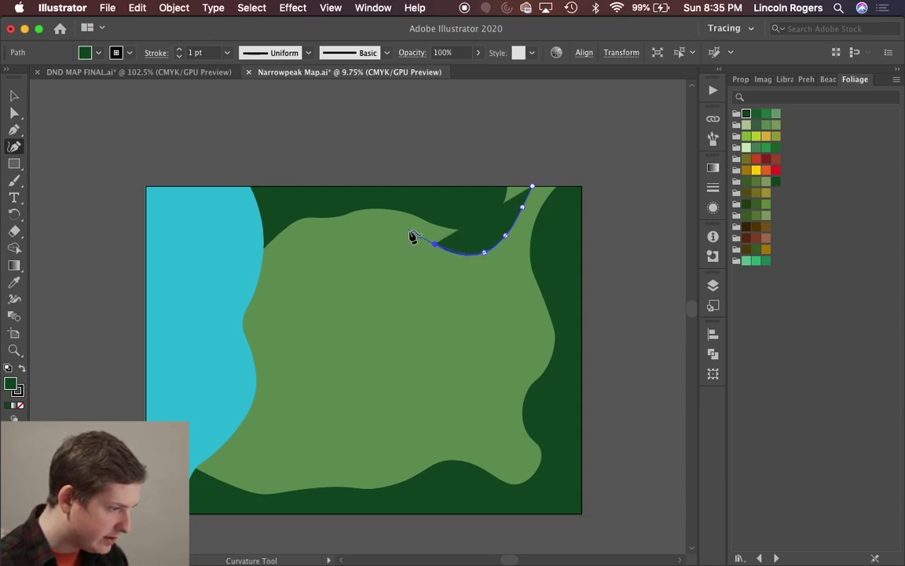
pyautogui.click(407, 232)
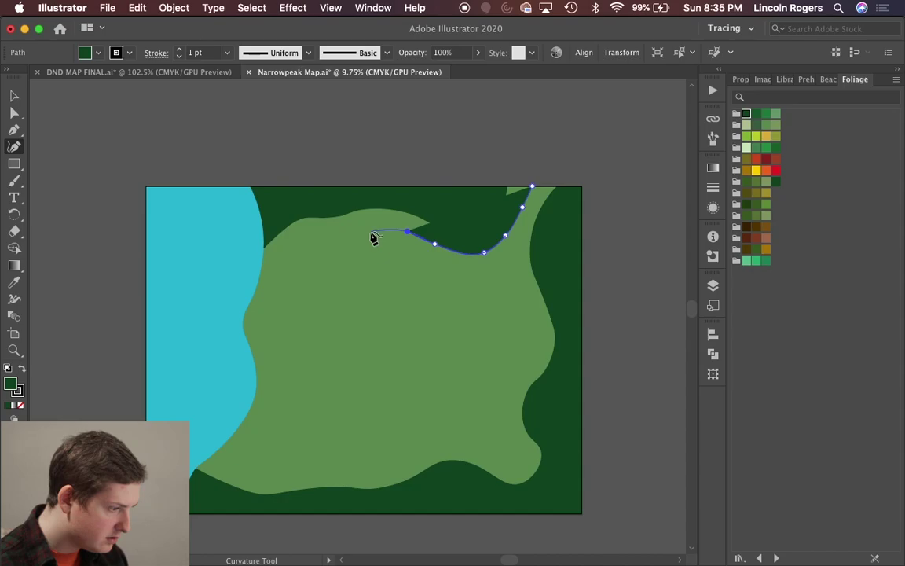
pyautogui.click(366, 230)
pyautogui.click(329, 238)
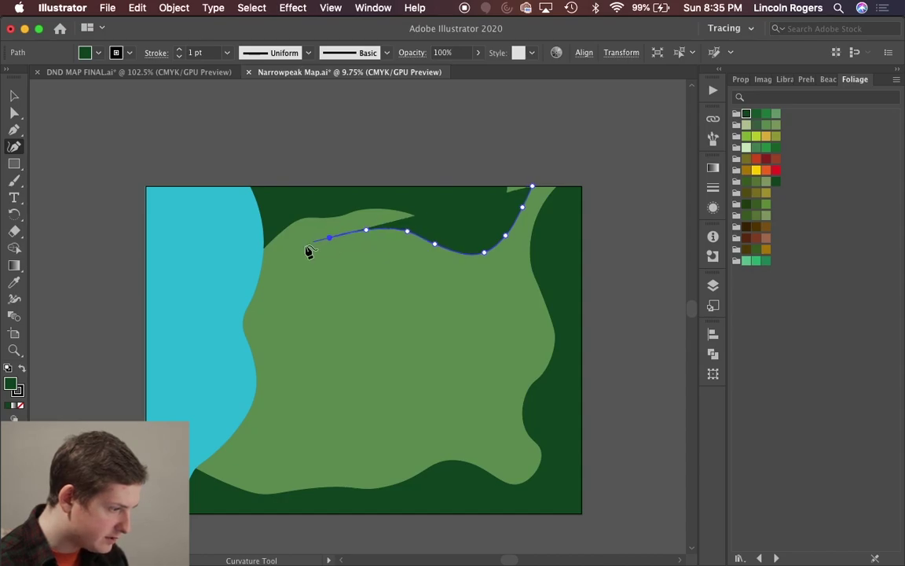
# Step: Continue the road path south alongside the coast, following its wave down to the open ground's southwest tip
pyautogui.click(277, 318)
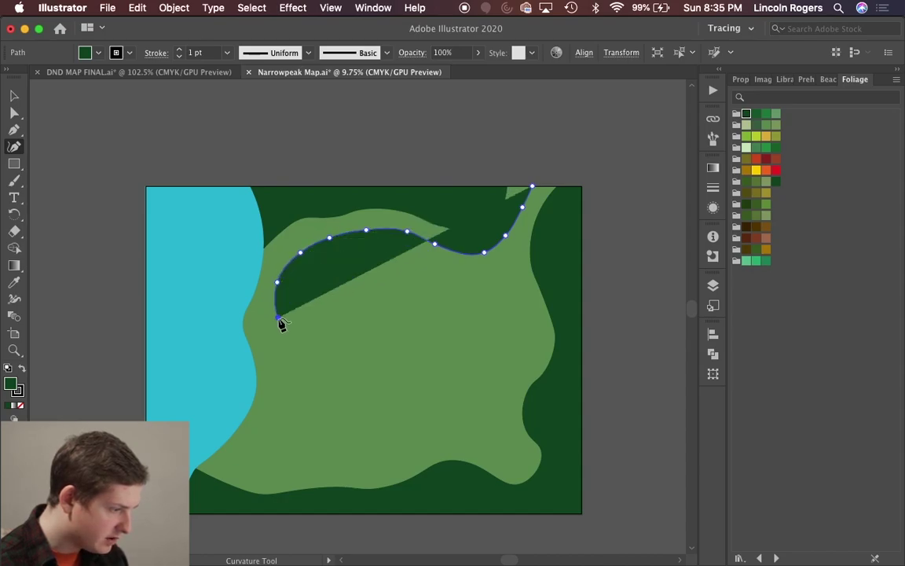
pyautogui.click(285, 359)
pyautogui.click(274, 415)
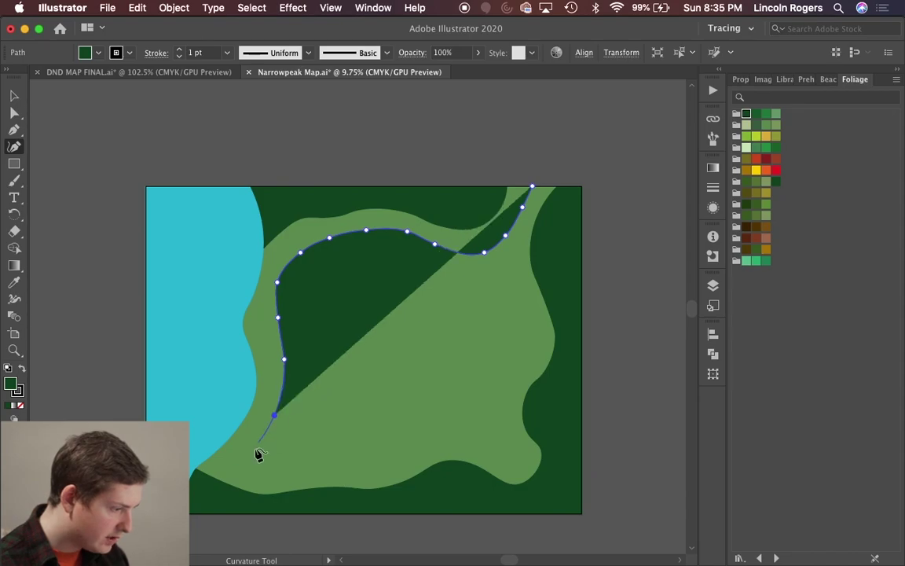
pyautogui.click(251, 450)
pyautogui.click(232, 464)
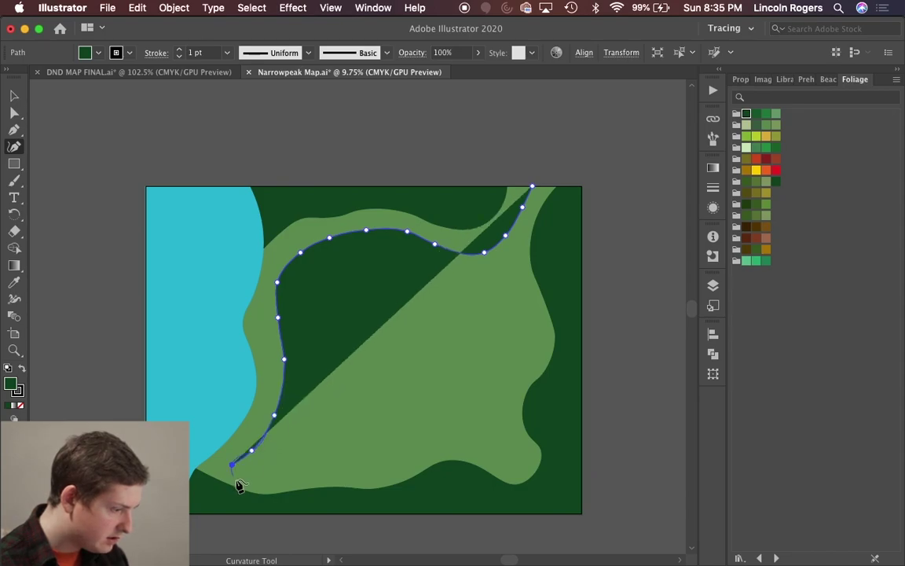
# Step: Turn the road path east and carry it in a gentle wave just above the southern forest's edge to the southeast clearing
pyautogui.click(255, 473)
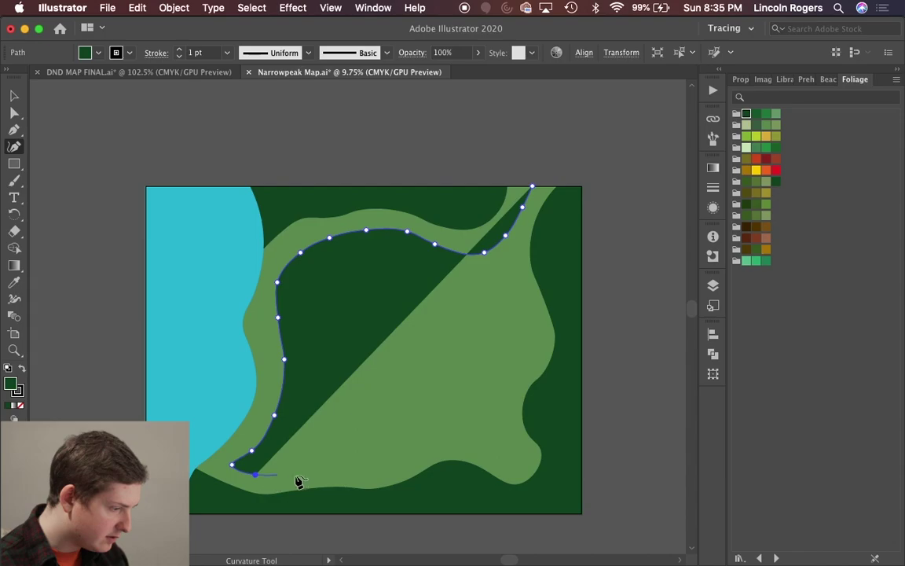
pyautogui.click(301, 468)
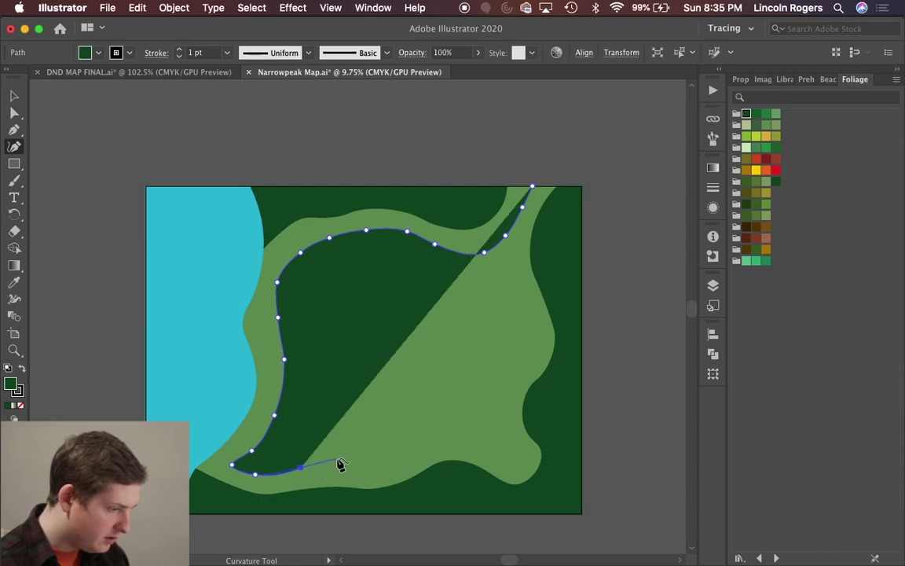
pyautogui.click(338, 464)
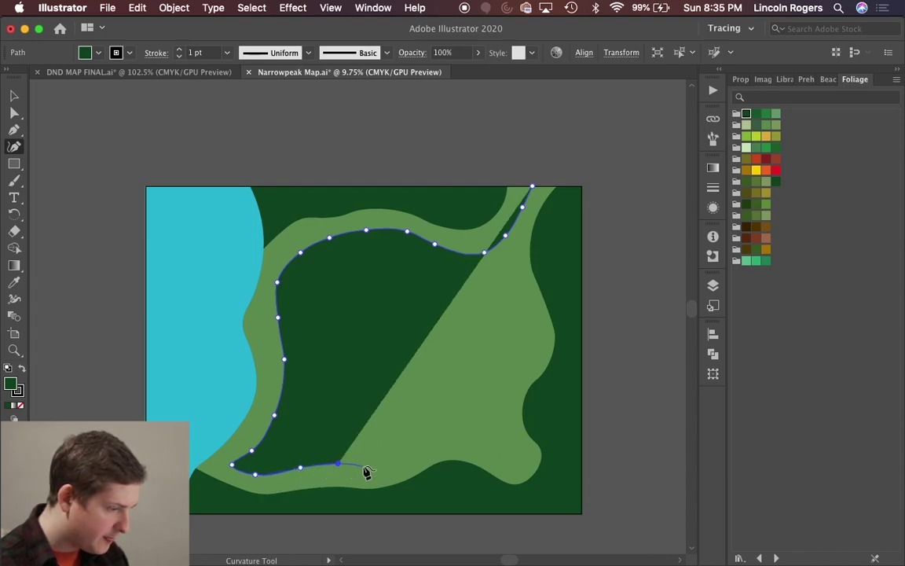
pyautogui.click(362, 466)
pyautogui.click(406, 450)
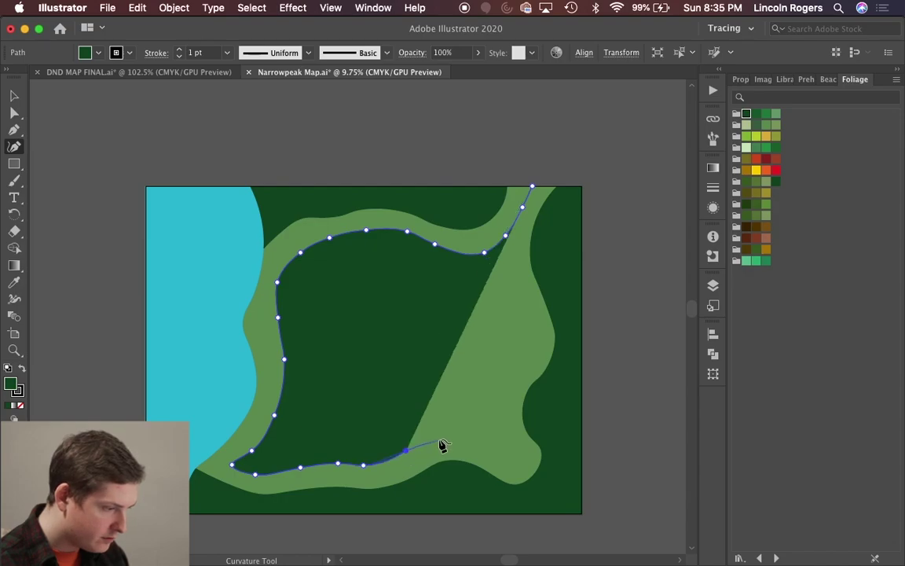
pyautogui.click(438, 438)
pyautogui.click(480, 446)
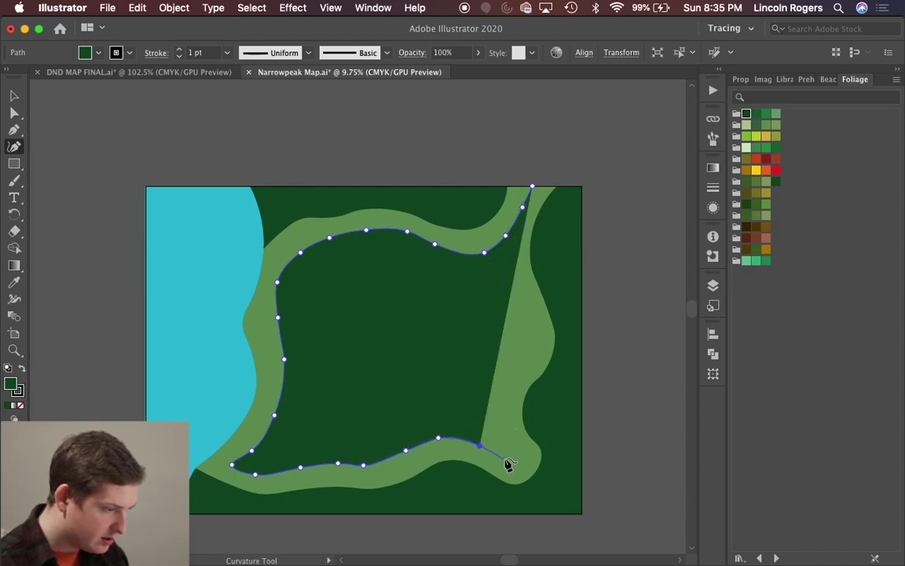
# Step: Carry the road path north along the eastern forest to just below its opening stretch, and end it there as an open path
pyautogui.click(497, 410)
pyautogui.click(512, 374)
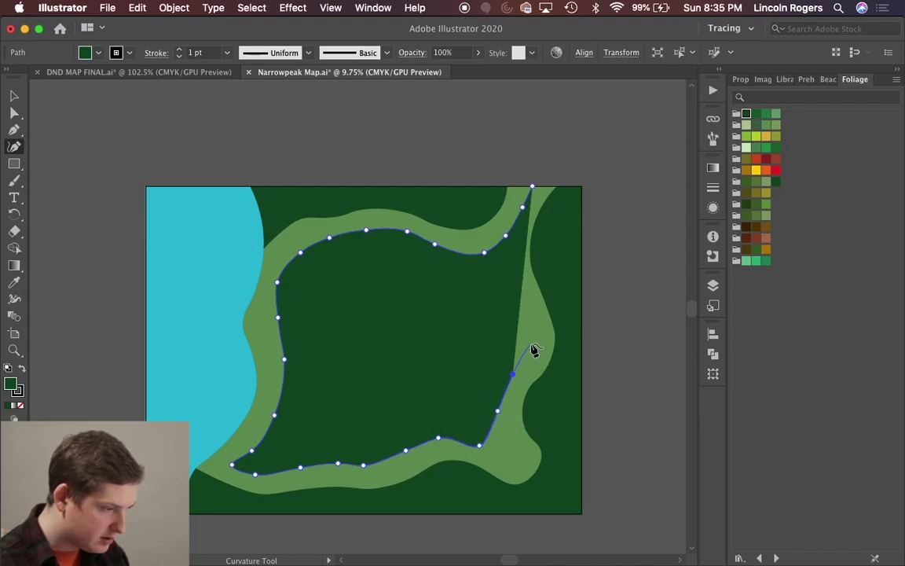
pyautogui.click(529, 345)
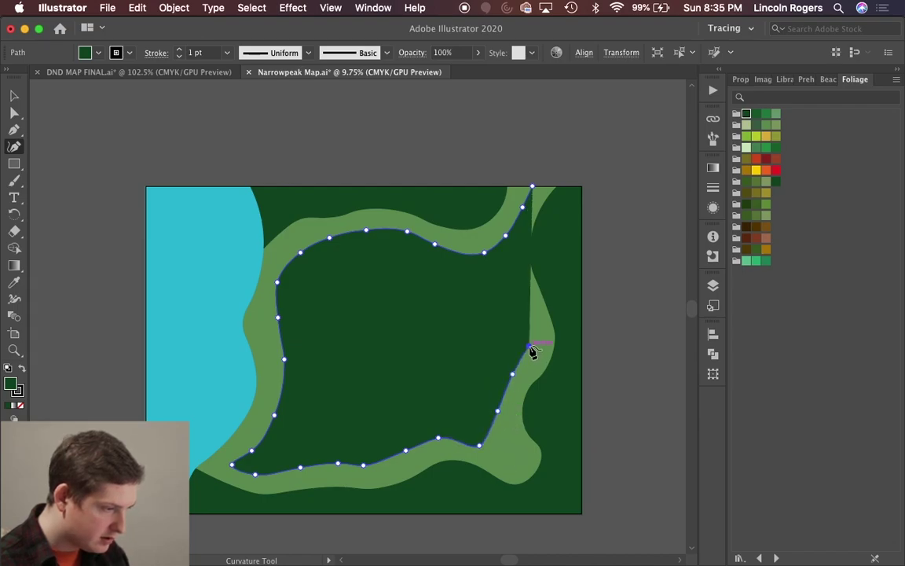
pyautogui.click(513, 287)
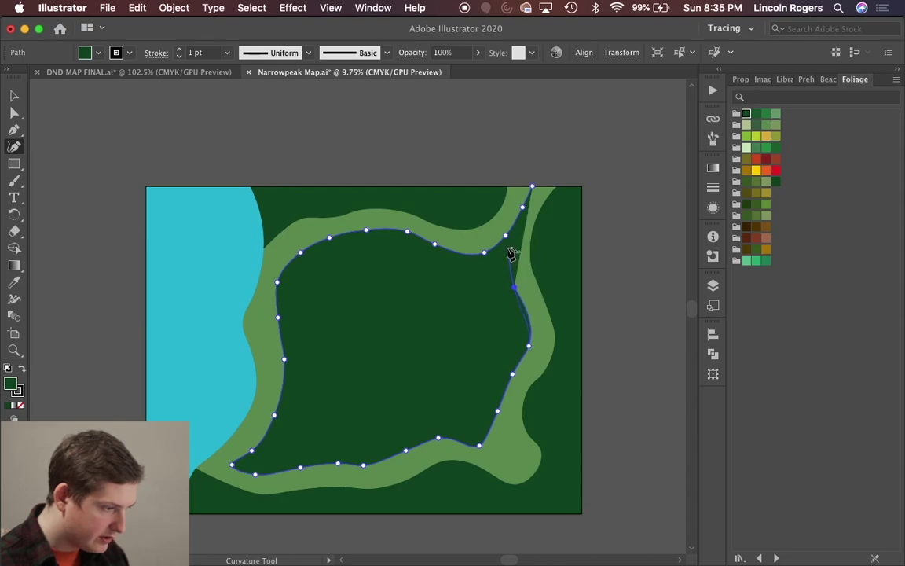
pyautogui.scroll(5, 509, 250)
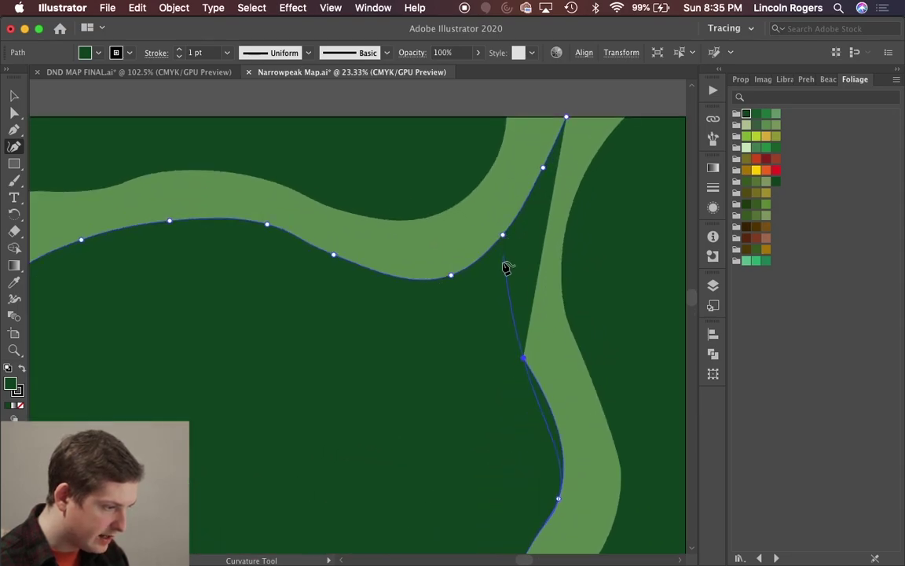
pyautogui.click(504, 249)
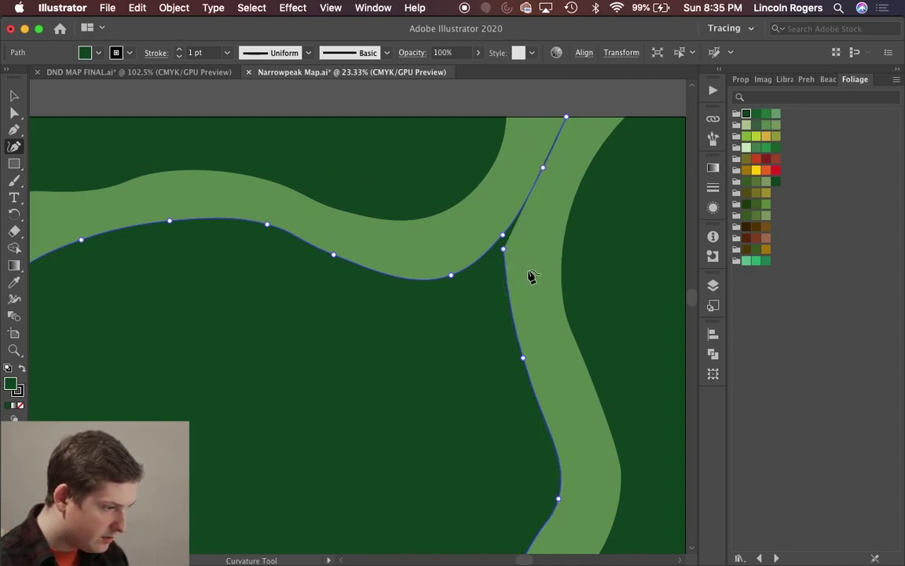
pyautogui.press('v')
pyautogui.click(528, 275)
pyautogui.scroll(-1, 528, 275)
pyautogui.scroll(-4, 528, 275)
pyautogui.click(528, 274)
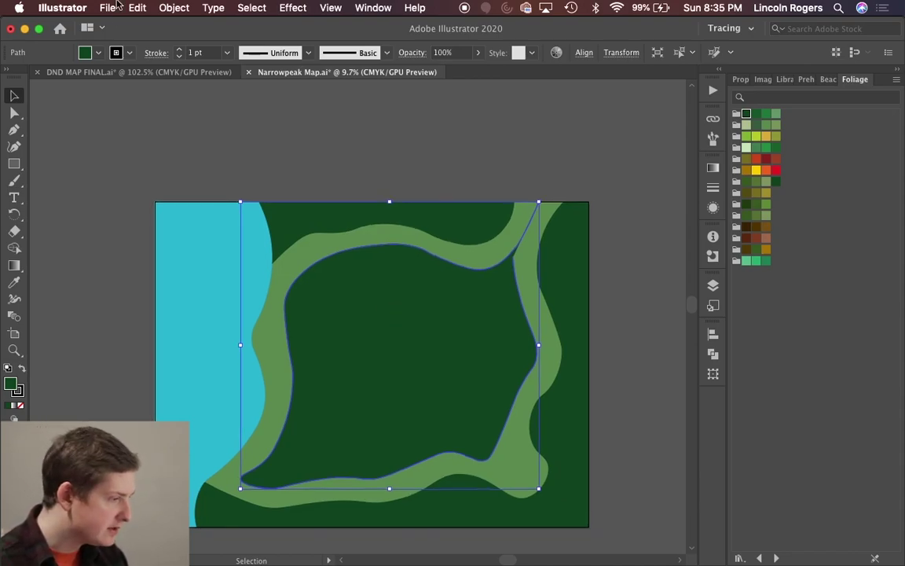
# Step: Set the road path's fill to none
pyautogui.click(86, 54)
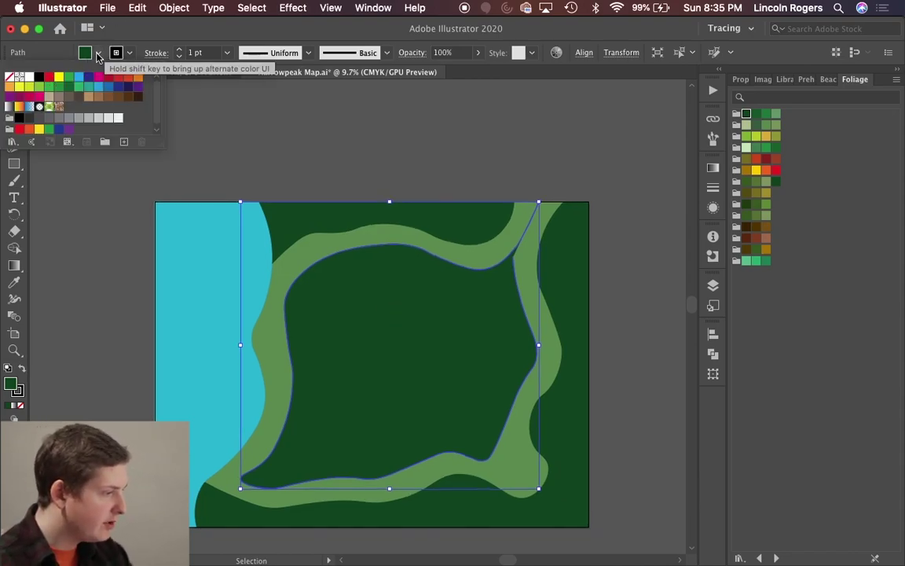
pyautogui.click(9, 78)
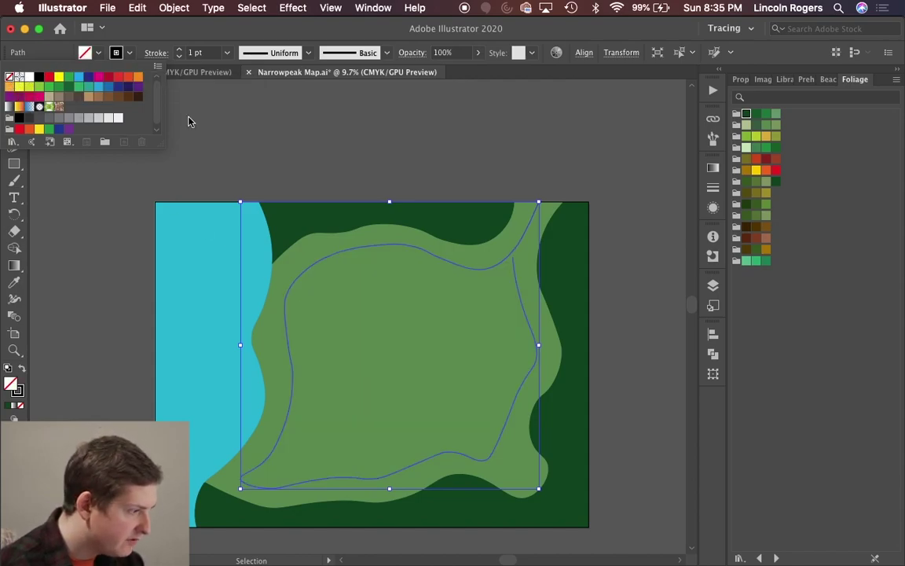
pyautogui.click(117, 53)
pyautogui.click(131, 54)
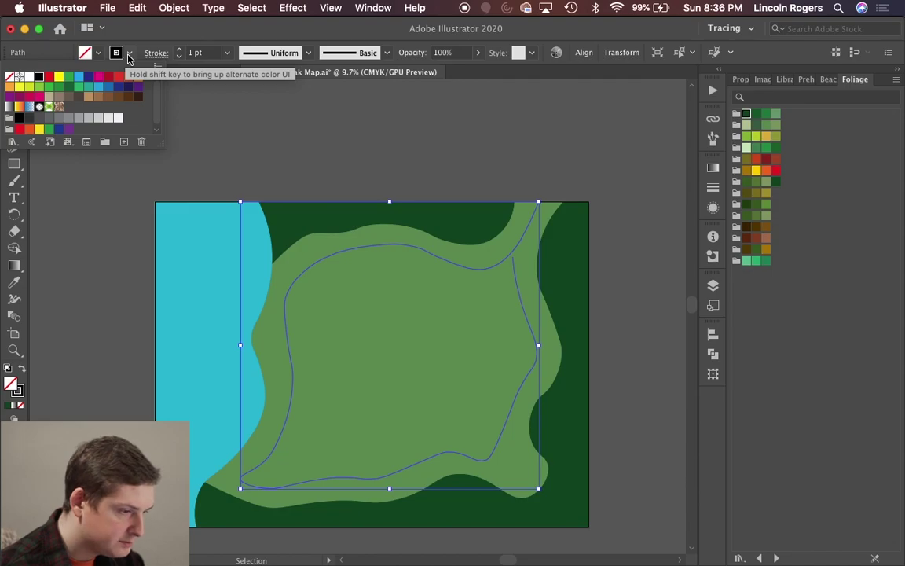
pyautogui.click(129, 56)
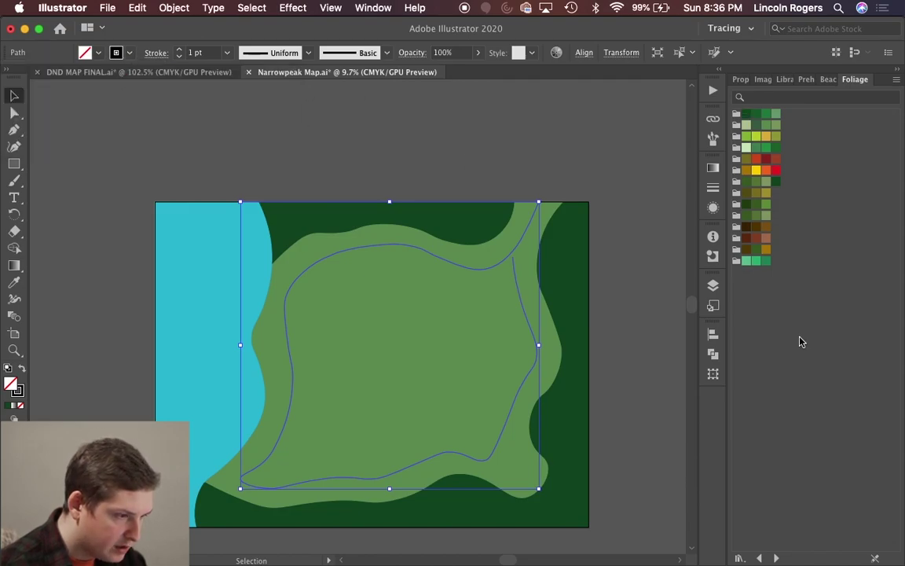
# Step: Load the Stone and Brick swatch library from the Nature group and fill the road path with the darkest brown of its second-to-last colour group
pyautogui.click(739, 556)
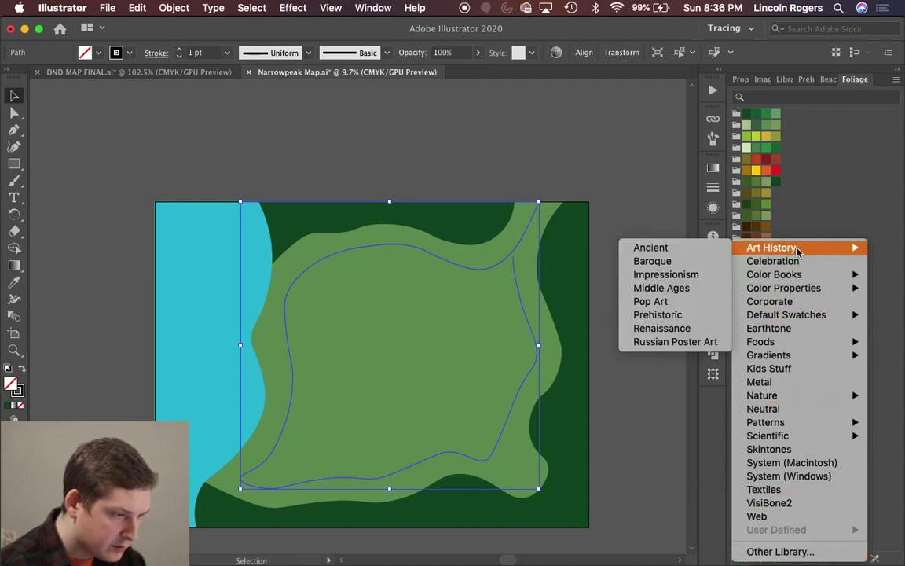
pyautogui.moveTo(782, 348)
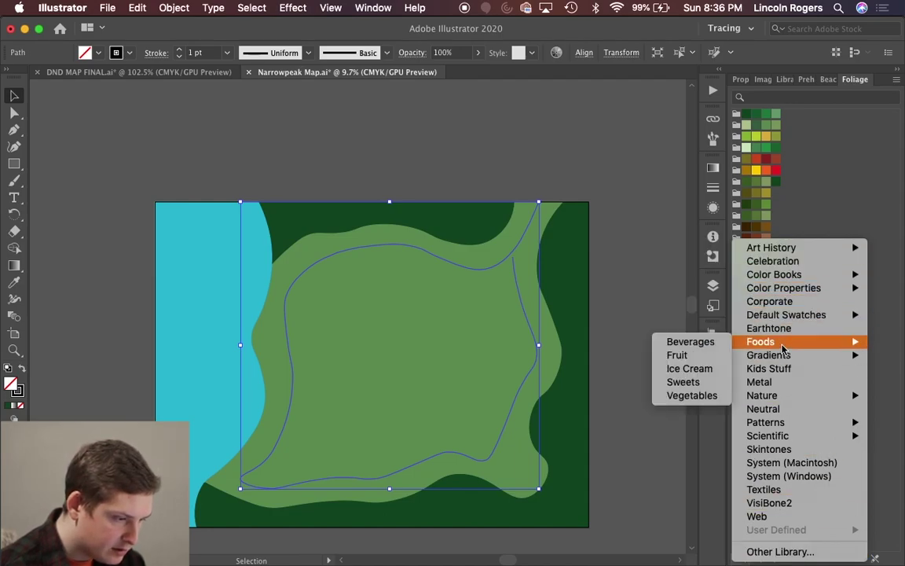
pyautogui.moveTo(783, 399)
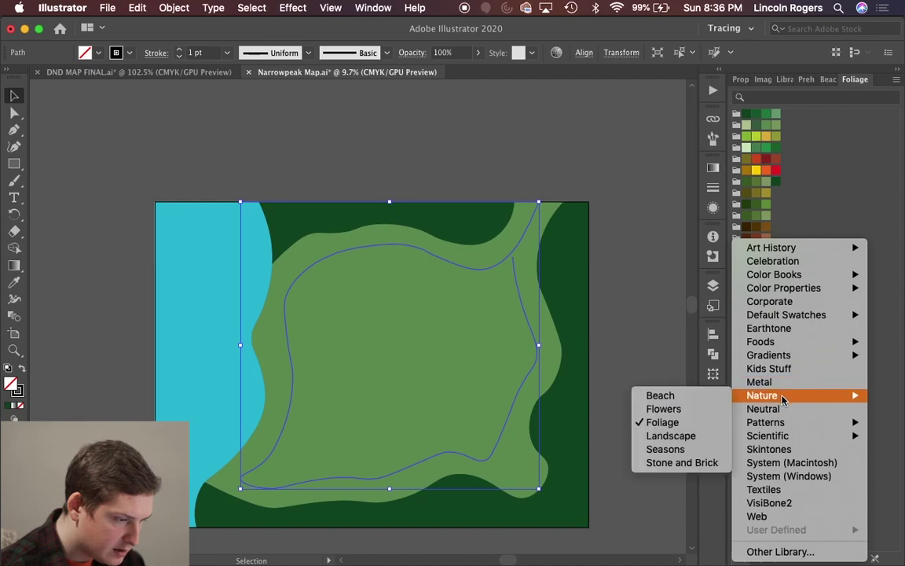
pyautogui.click(699, 462)
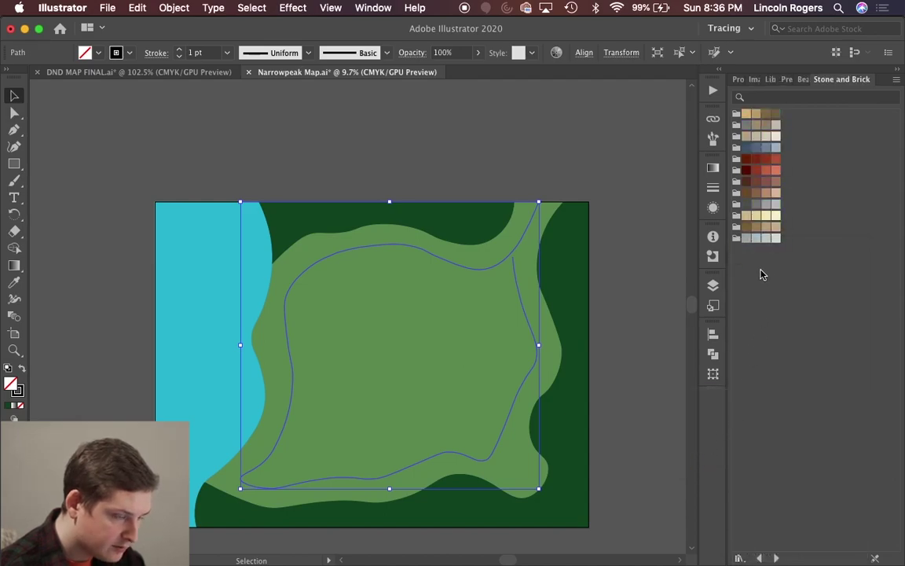
pyautogui.click(746, 227)
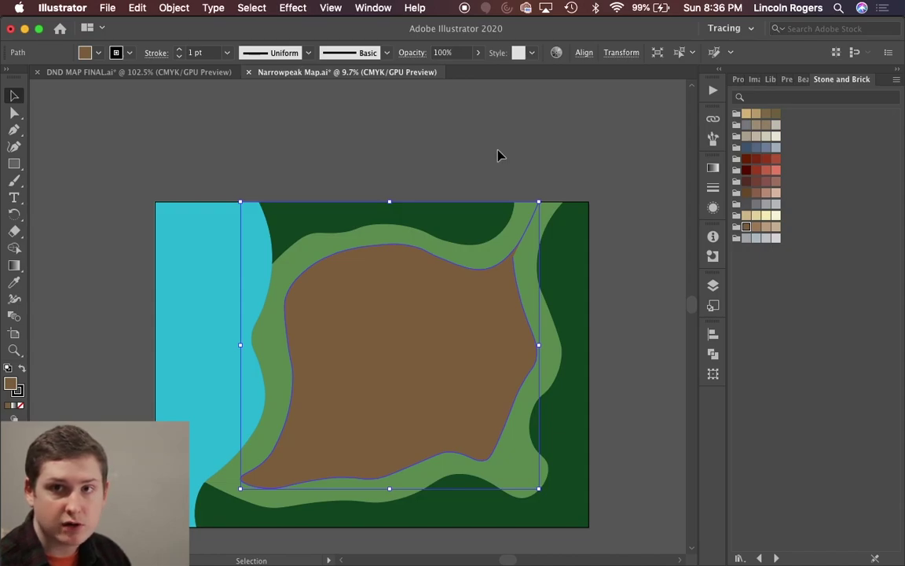
# Step: Set the road path's stroke to none, swap fill and stroke so the brown colours the line, and deselect the path
pyautogui.click(118, 53)
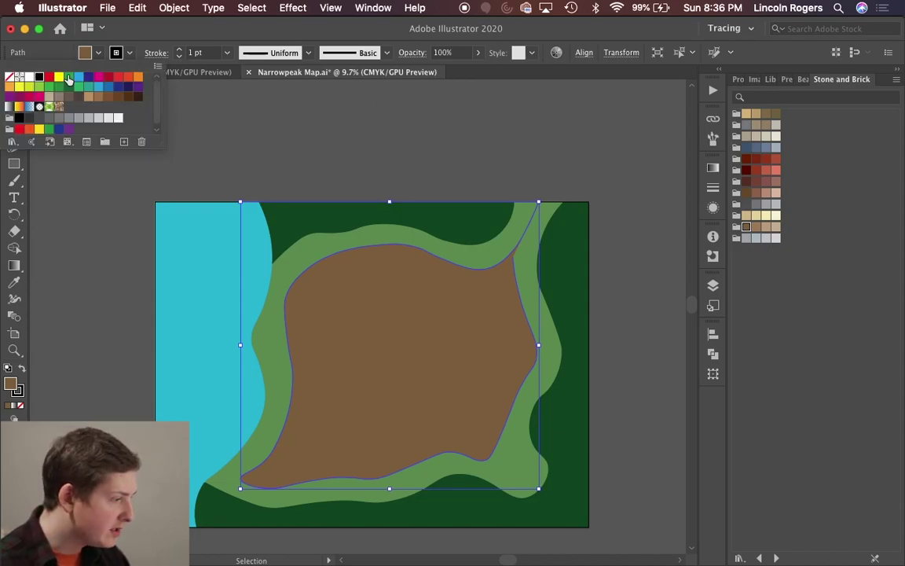
pyautogui.click(8, 76)
pyautogui.click(257, 144)
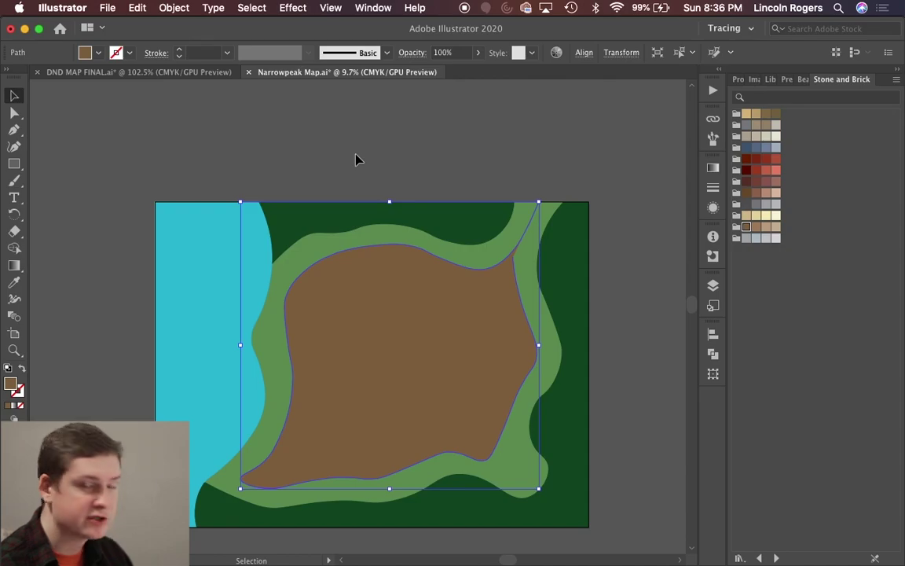
pyautogui.hotkey('shift', 'x')
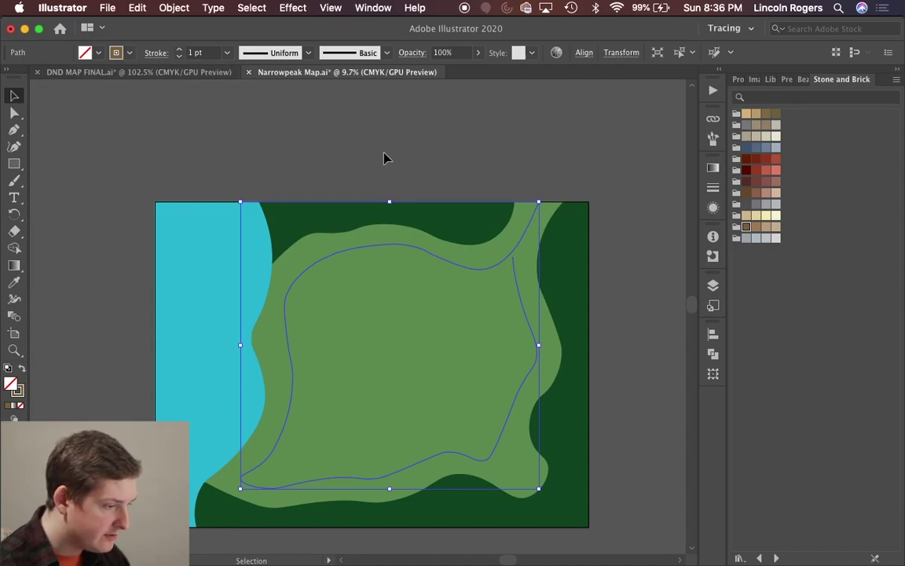
pyautogui.click(437, 190)
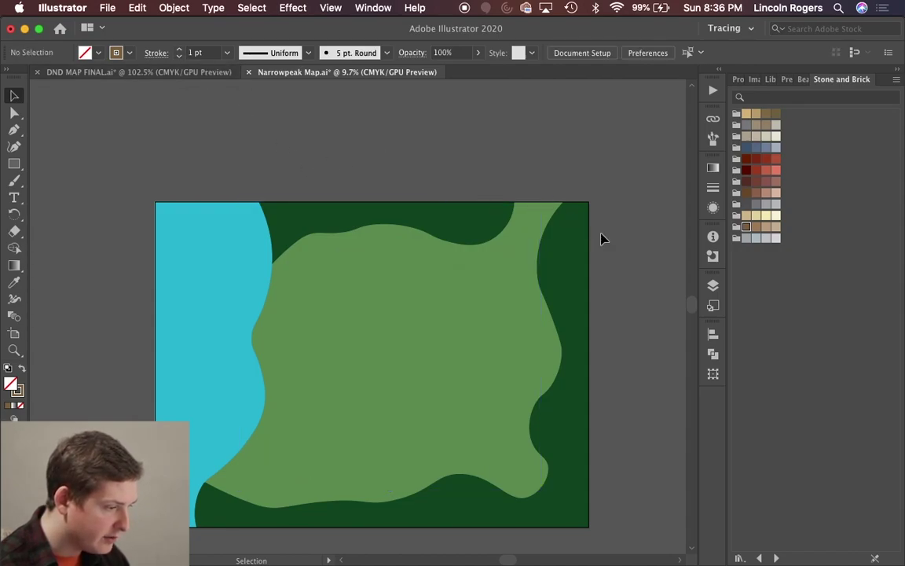
# Step: Select the road path, set its stroke weight to 17 pt, and deselect it
pyautogui.scroll(15, 521, 276)
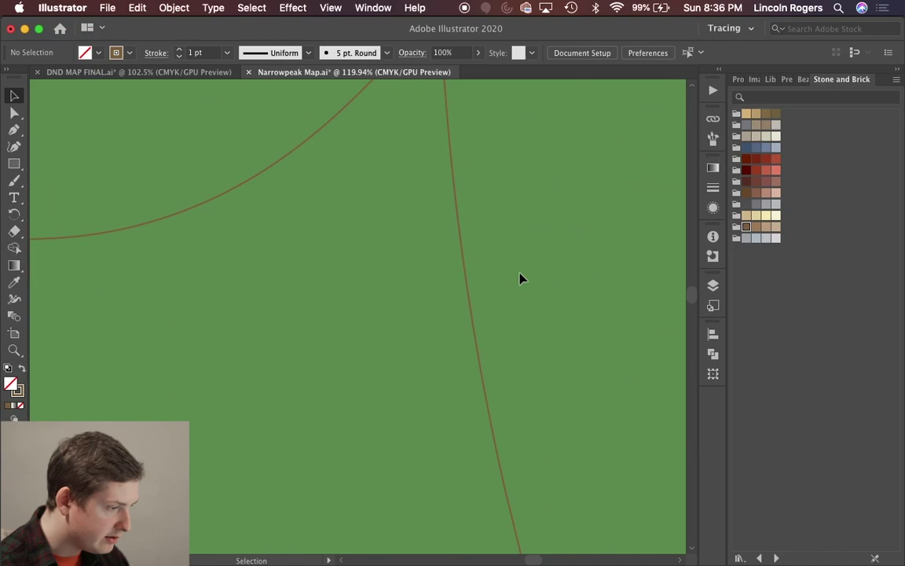
pyautogui.scroll(2, 520, 278)
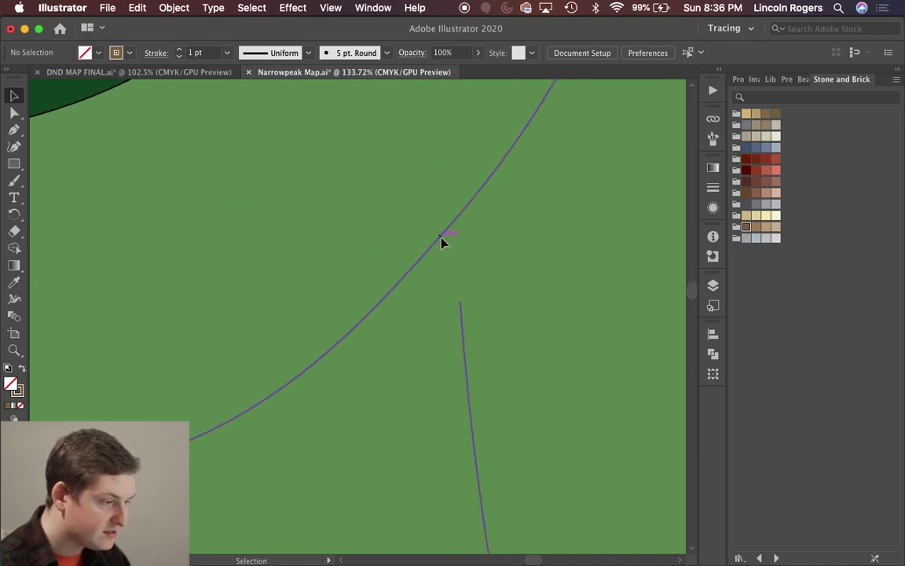
pyautogui.click(441, 242)
pyautogui.scroll(-17, 441, 242)
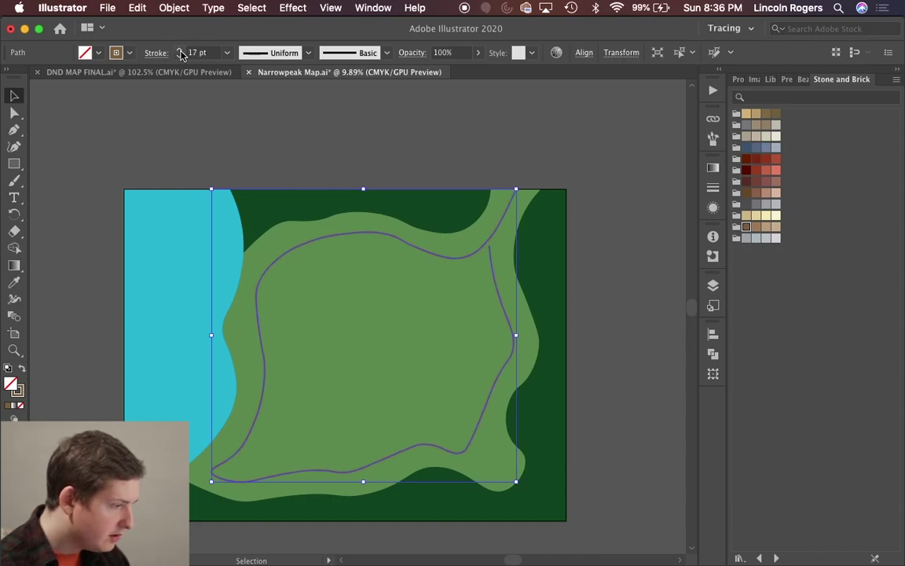
pyautogui.click(238, 161)
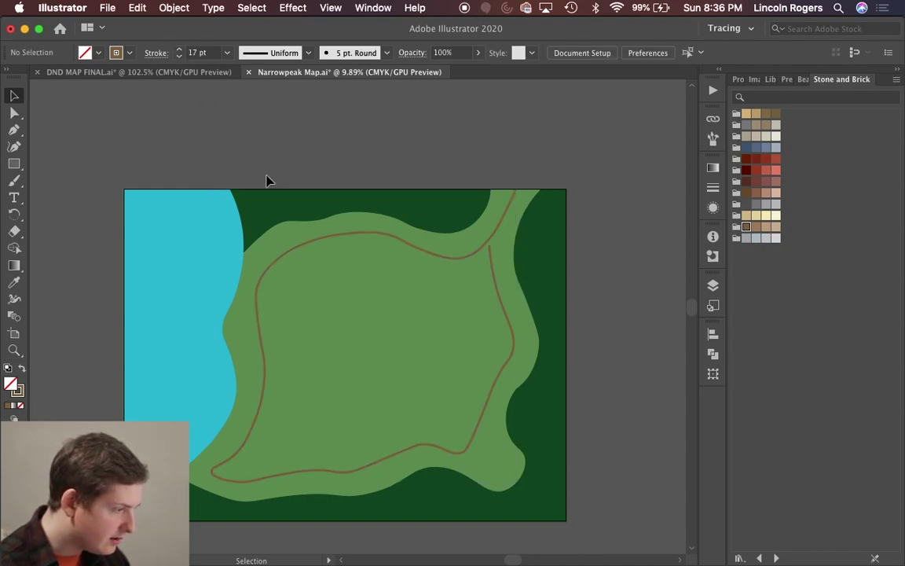
# Step: Move the open end anchor of the eastern road up onto the main road's centreline so the two join, and deselect the path
pyautogui.scroll(12, 483, 251)
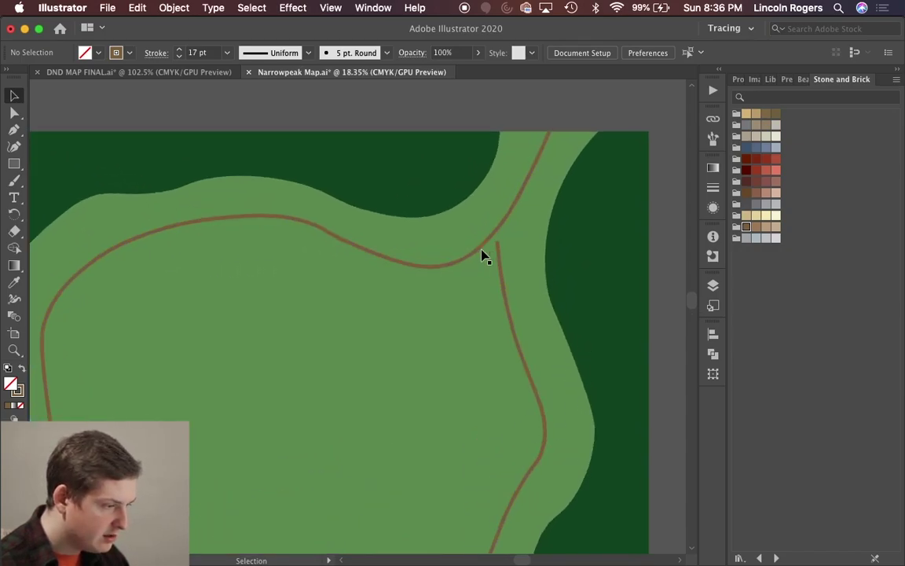
pyautogui.scroll(3, 483, 254)
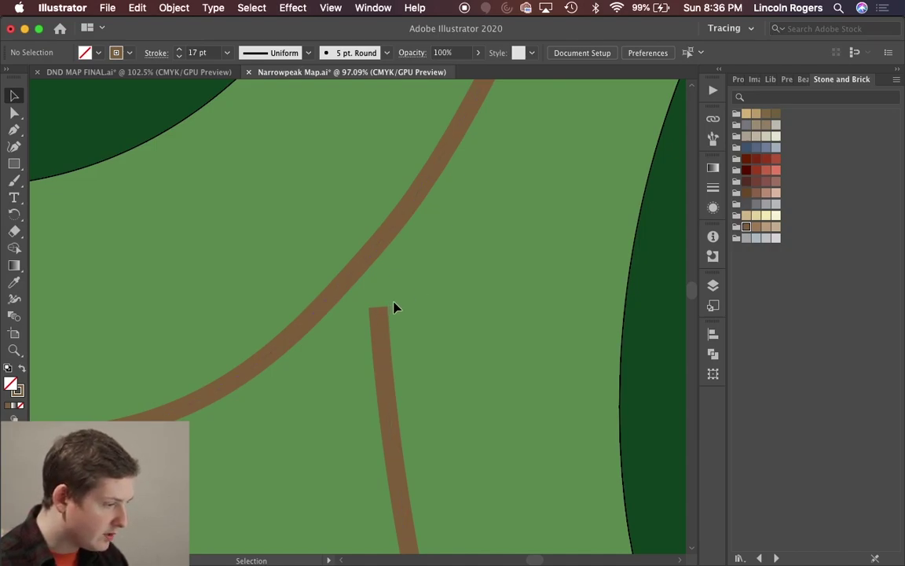
pyautogui.click(13, 114)
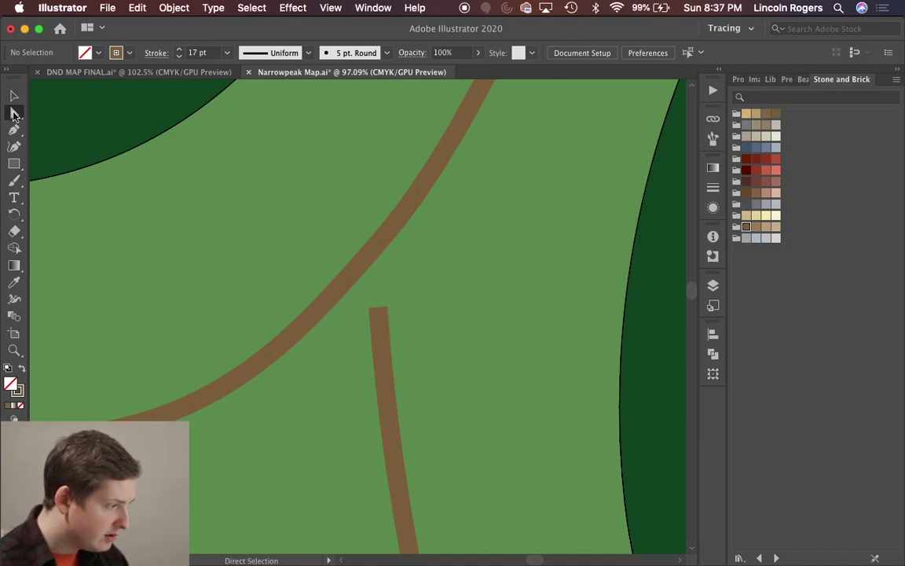
pyautogui.click(378, 310)
pyautogui.scroll(3, 378, 311)
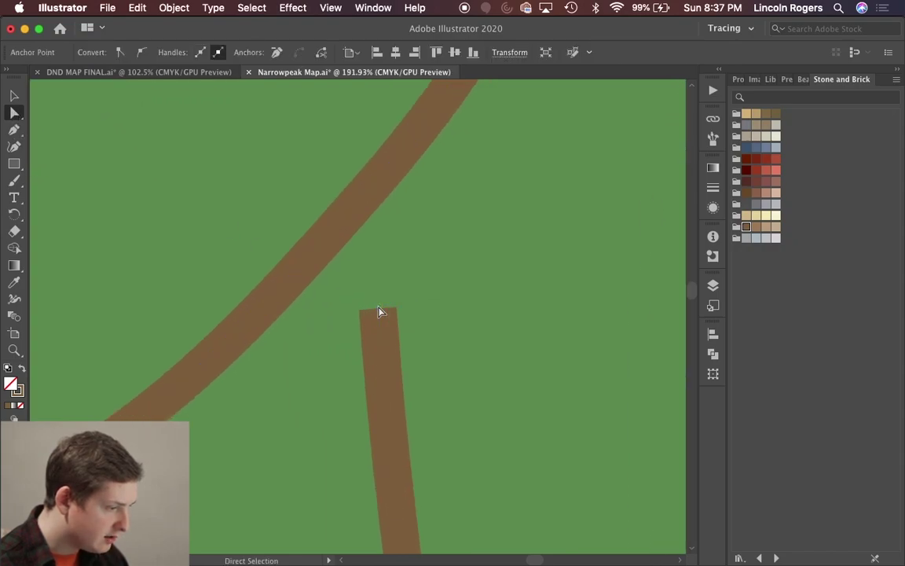
pyautogui.moveTo(378, 310); pyautogui.dragTo(366, 134)
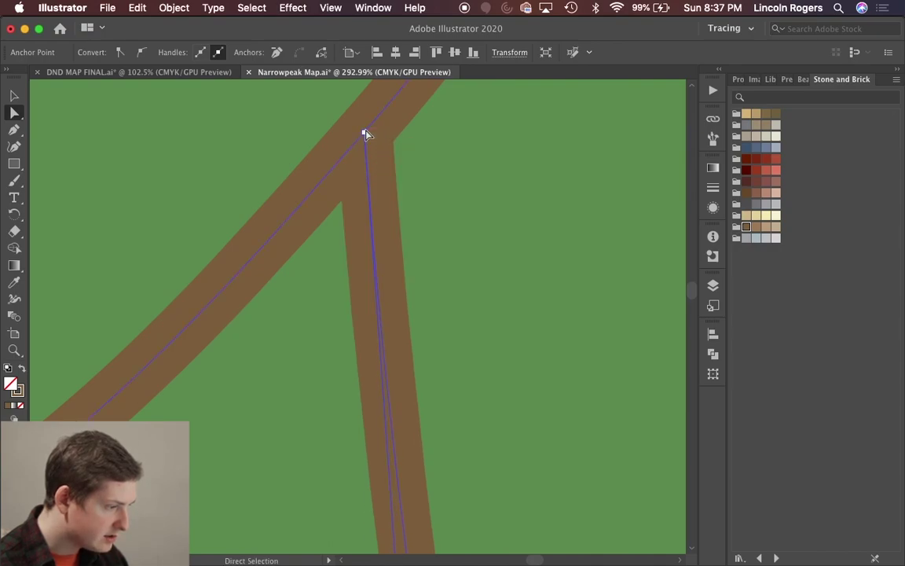
pyautogui.press('v')
pyautogui.click(523, 325)
# Step: Draw a small closed, irregular road loop in the middle of the light-green land with the Curvature tool, and deselect it
pyautogui.scroll(-5, 525, 326)
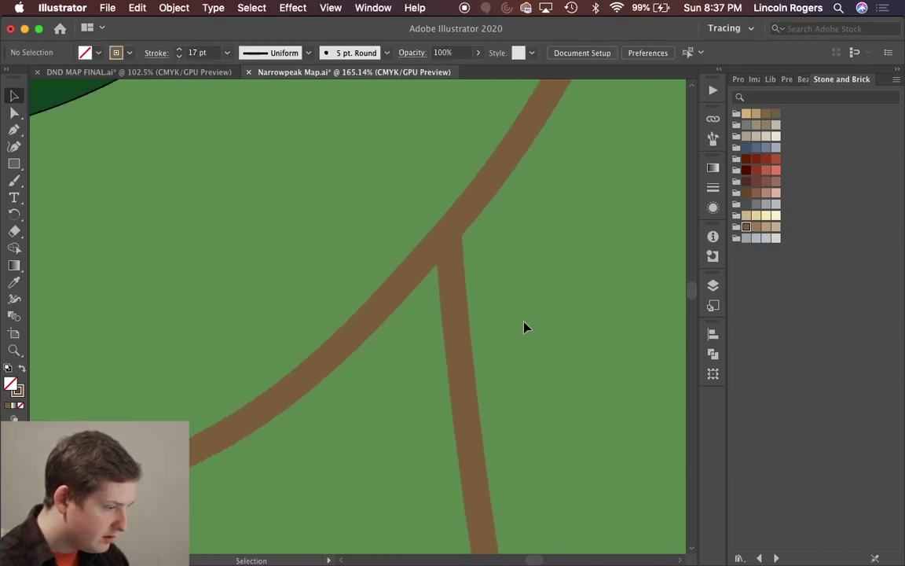
pyautogui.scroll(-6, 524, 327)
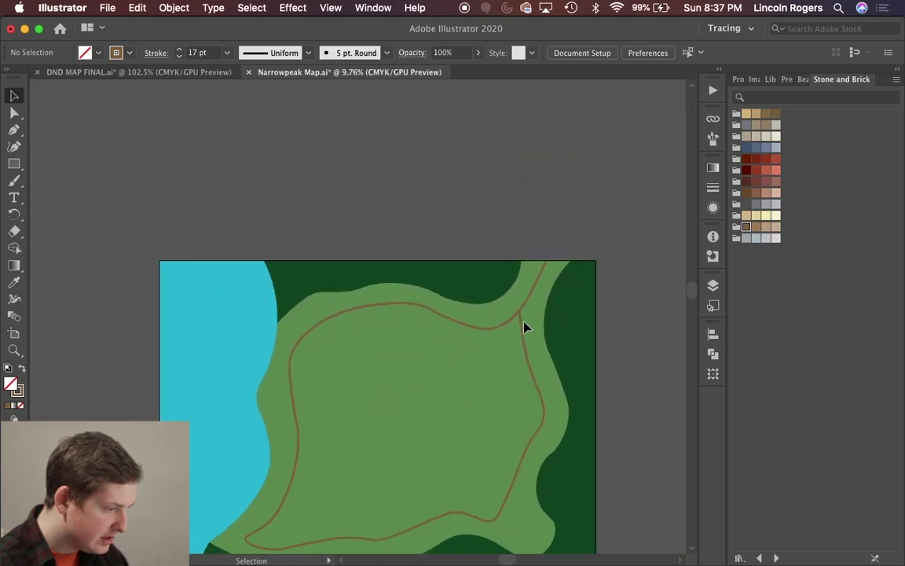
pyautogui.scroll(-1, 525, 327)
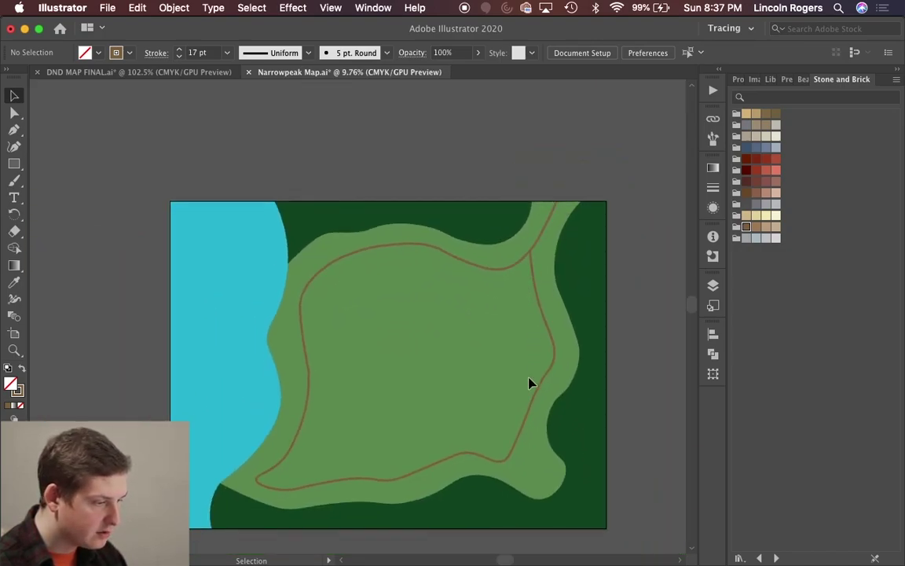
pyautogui.scroll(-3, 411, 337)
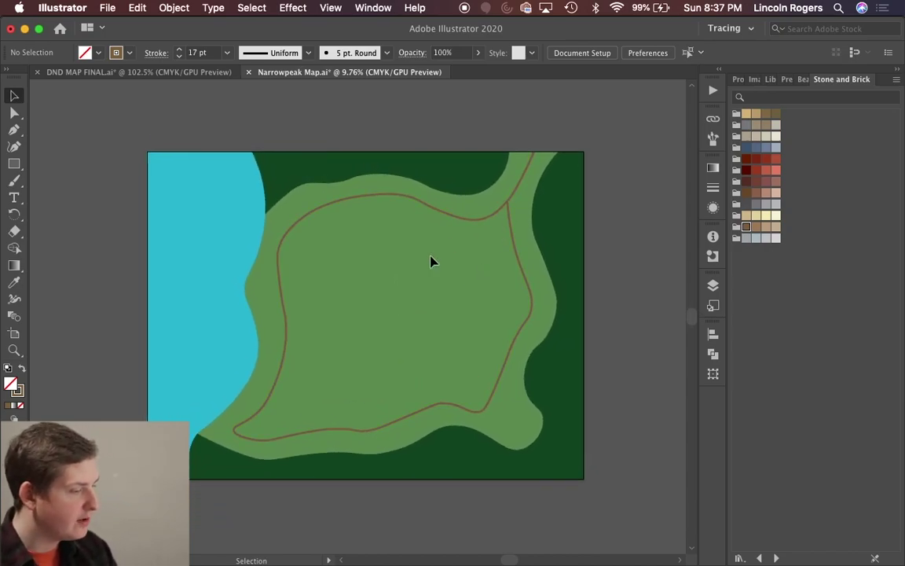
pyautogui.hotkey('shift', '`')
pyautogui.scroll(2, 402, 298)
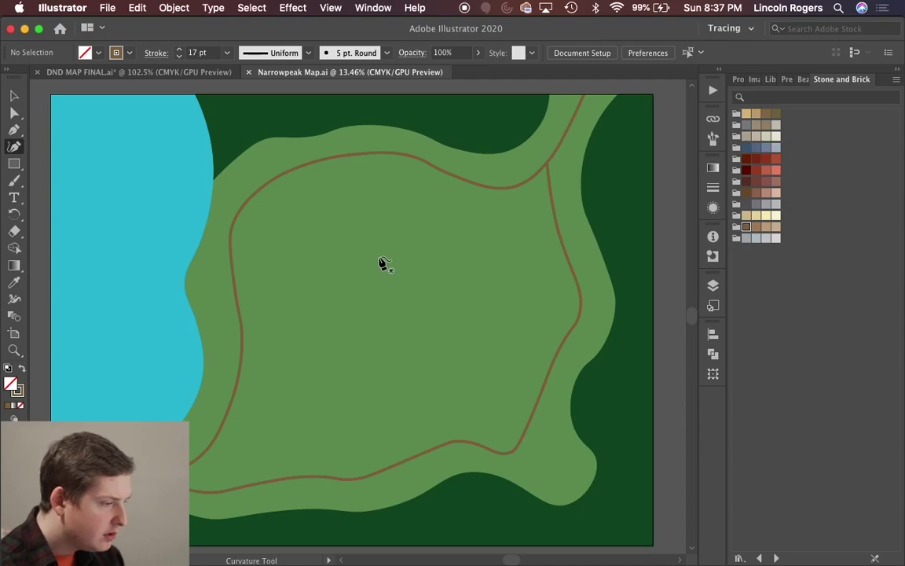
pyautogui.click(384, 253)
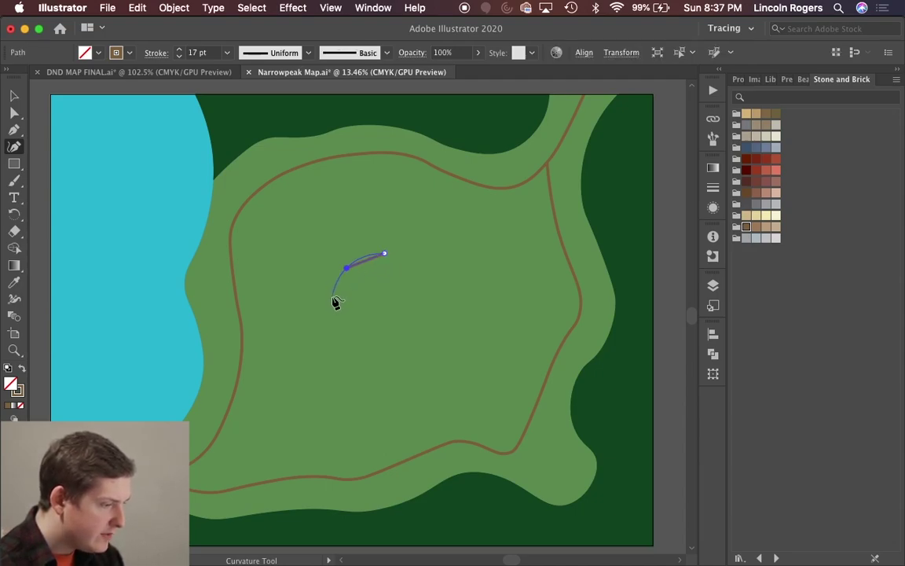
pyautogui.click(332, 300)
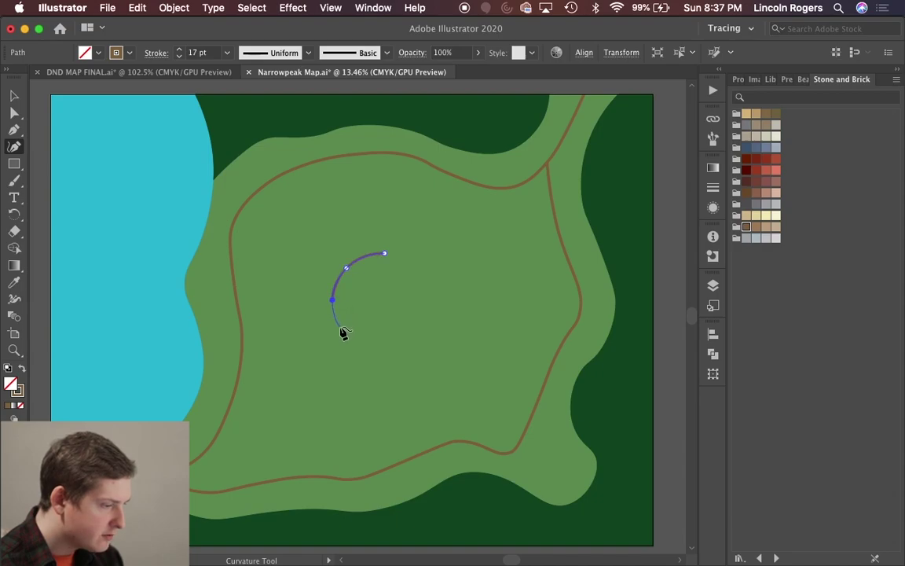
pyautogui.click(337, 324)
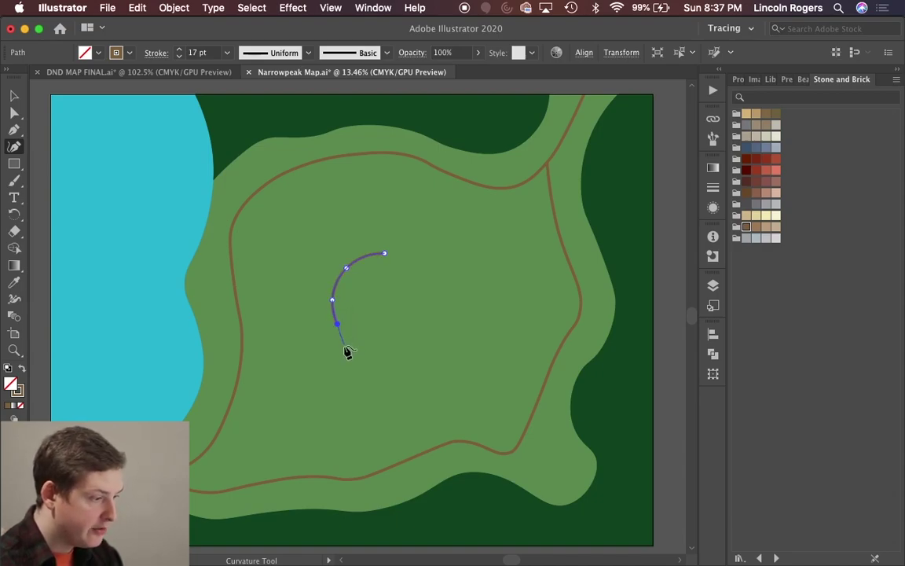
pyautogui.click(344, 346)
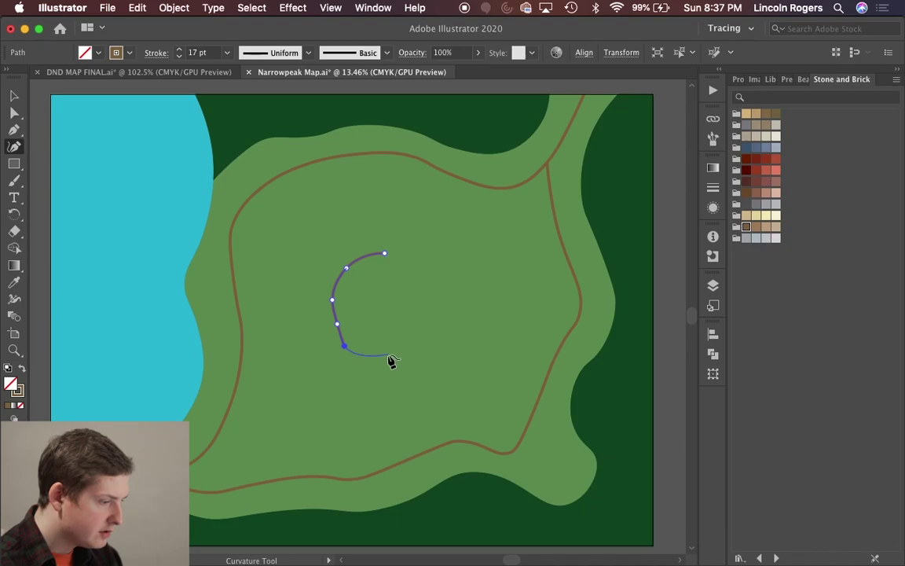
pyautogui.click(368, 357)
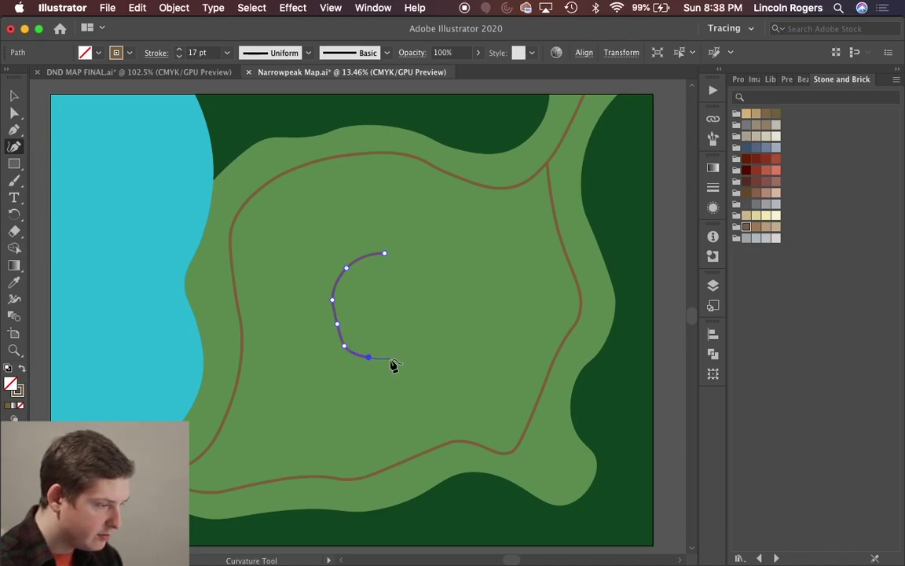
pyautogui.click(388, 359)
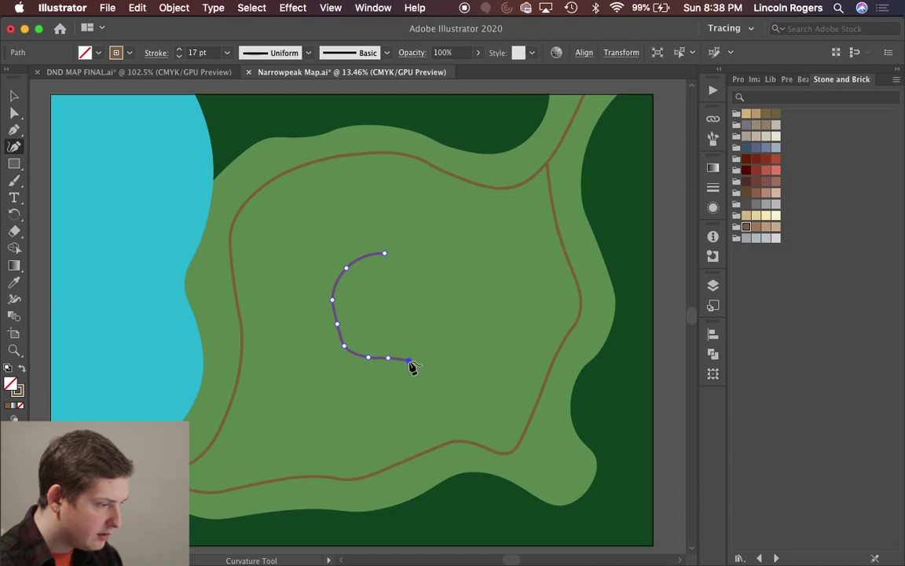
pyautogui.click(445, 341)
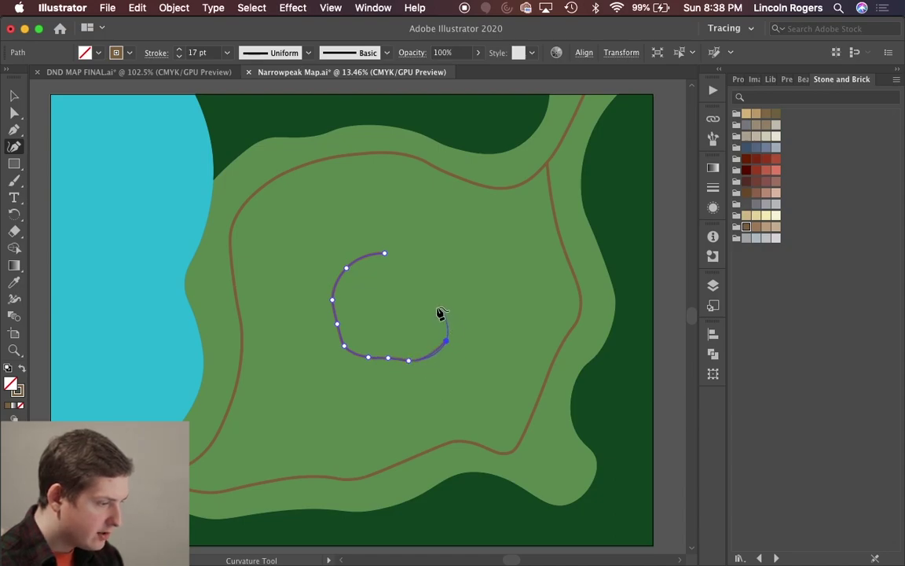
pyautogui.click(435, 306)
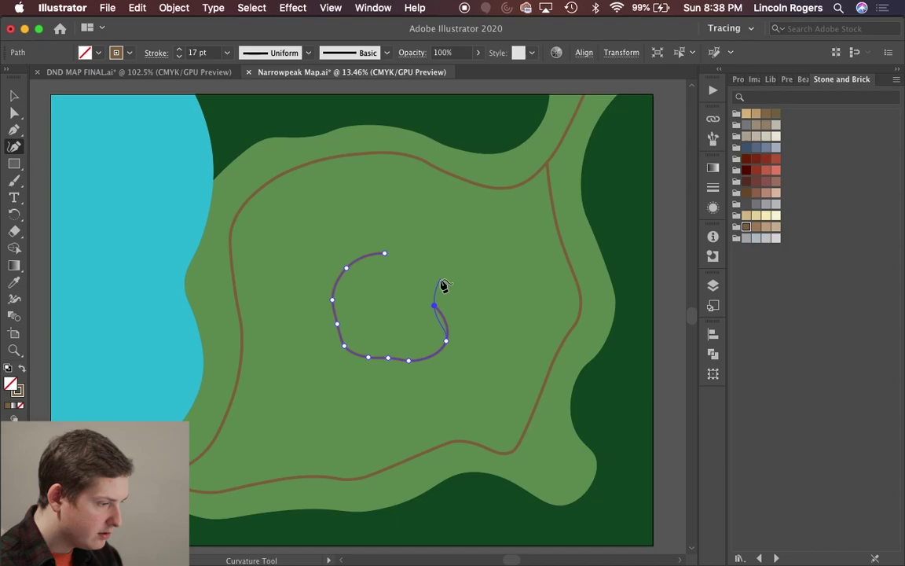
pyautogui.click(439, 279)
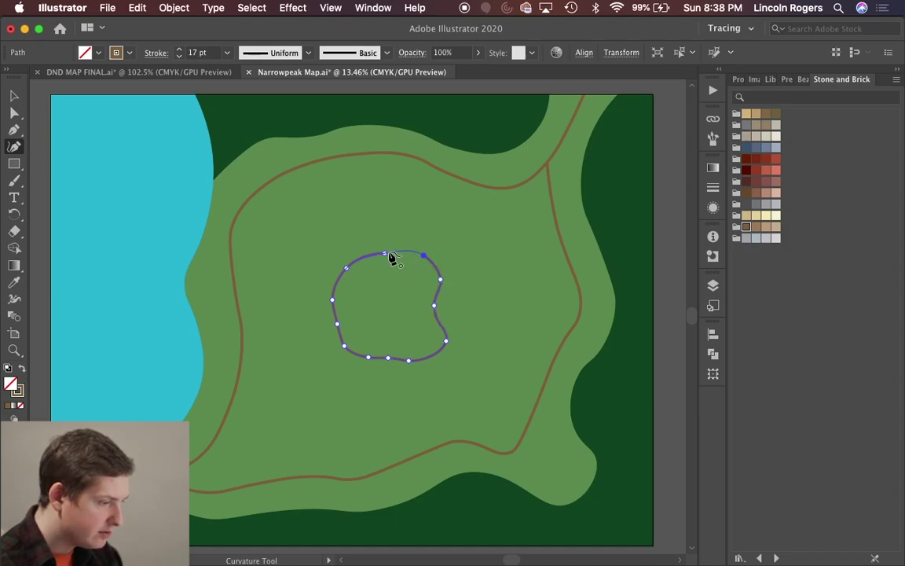
pyautogui.click(386, 255)
pyautogui.press('v')
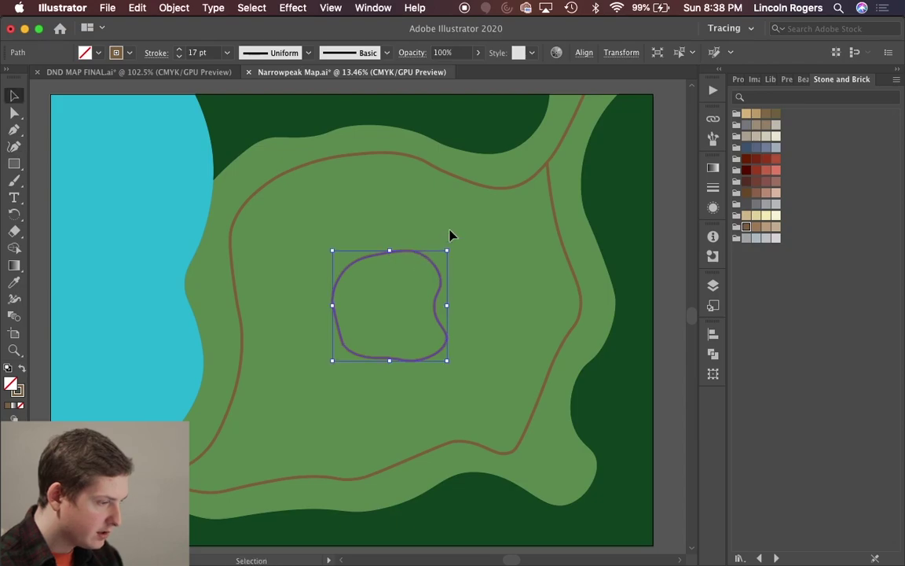
pyautogui.click(487, 234)
# Step: Draw a second closed road loop between the central loop and the outer road with the Curvature tool, roughly following the outer road, and deselect it
pyautogui.scroll(-5, 487, 234)
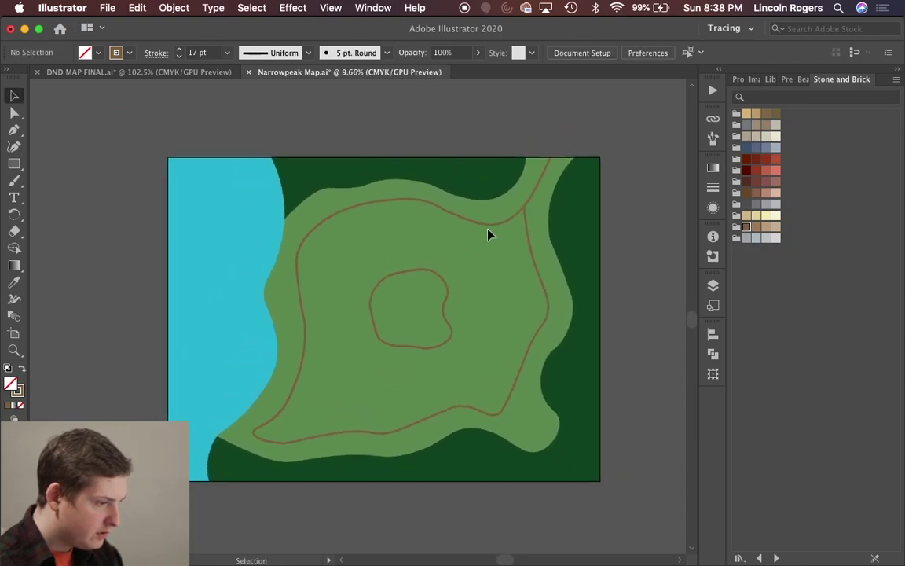
pyautogui.scroll(3, 487, 234)
pyautogui.scroll(2, 350, 366)
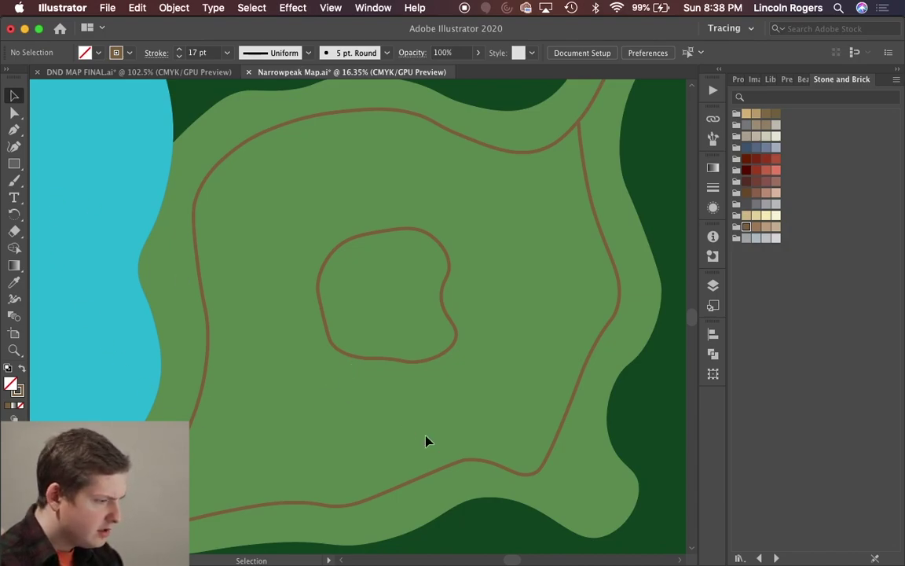
pyautogui.scroll(-2, 297, 238)
pyautogui.scroll(1, 297, 238)
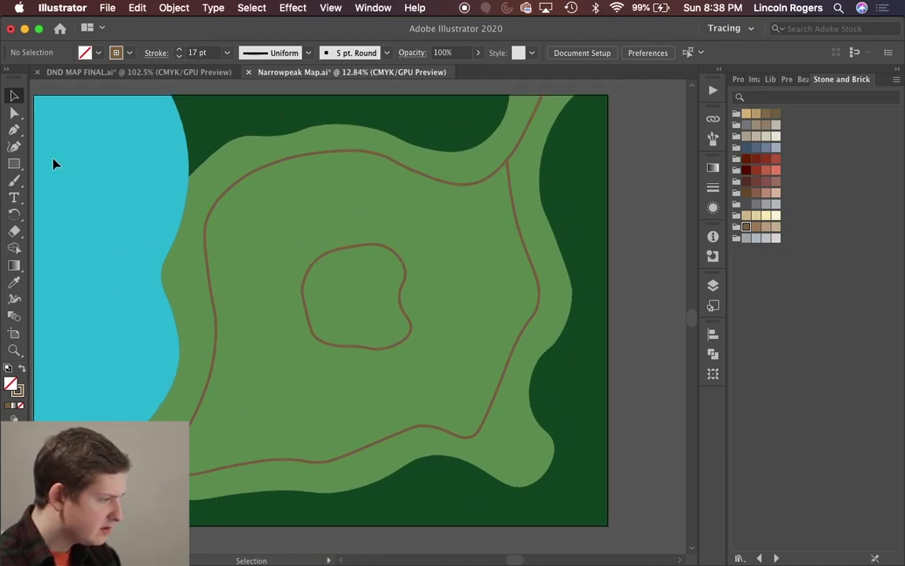
pyautogui.click(14, 146)
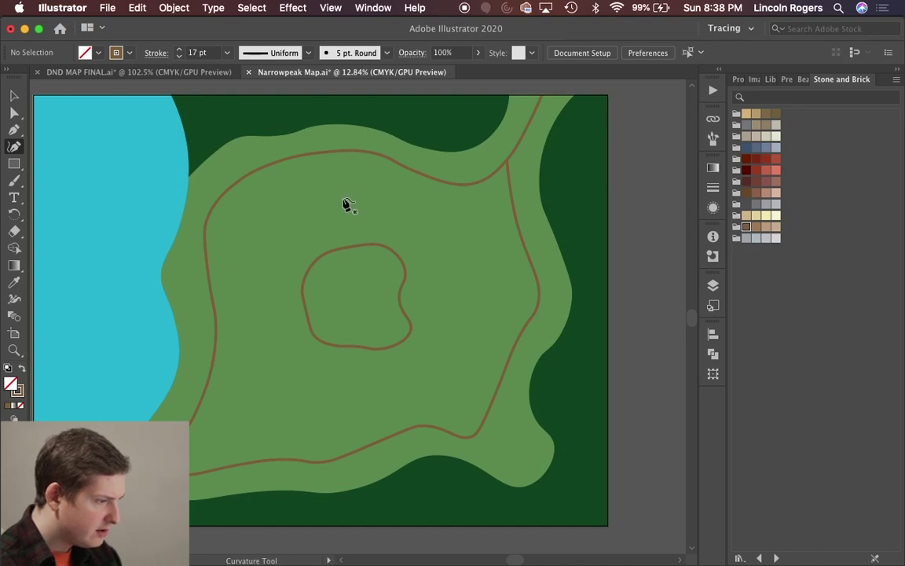
pyautogui.click(343, 197)
pyautogui.press('Escape')
pyautogui.click(259, 242)
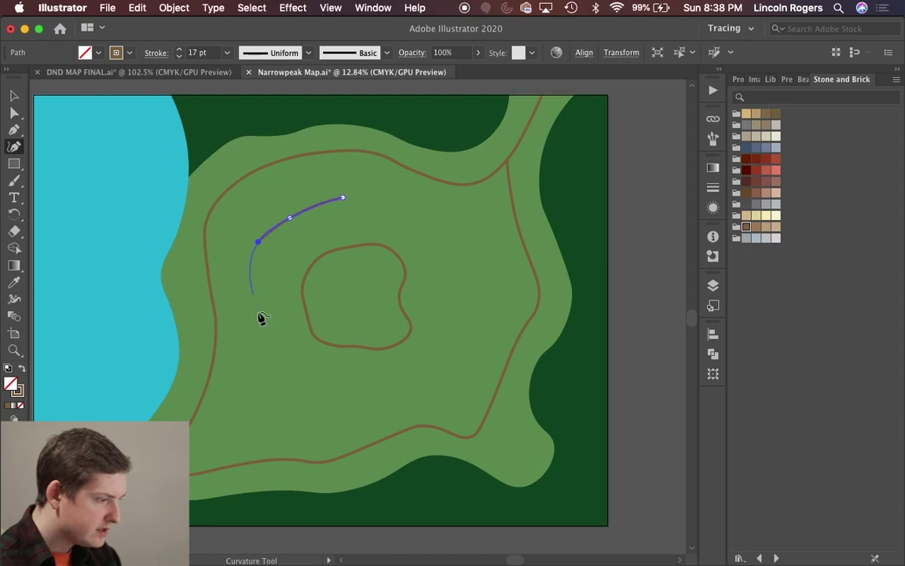
pyautogui.click(267, 317)
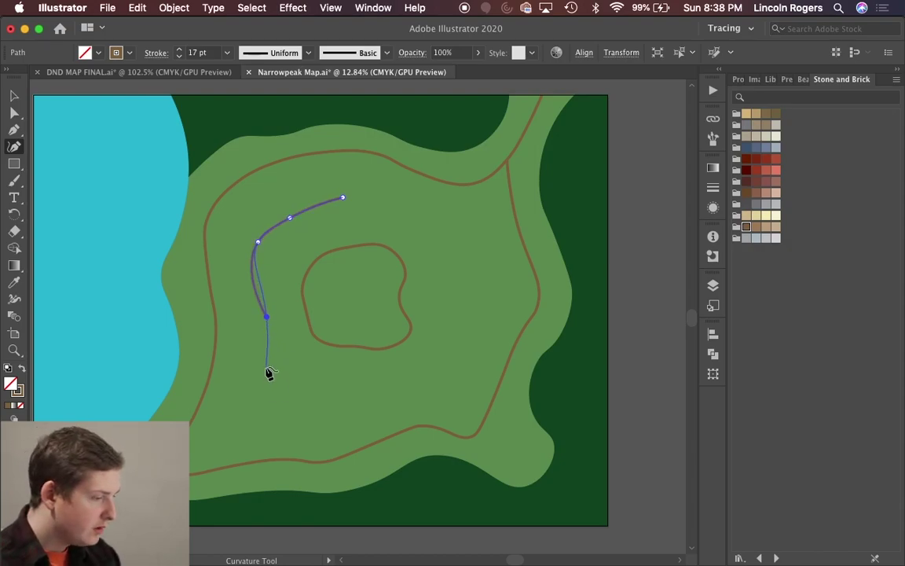
pyautogui.click(259, 371)
pyautogui.click(235, 412)
pyautogui.click(299, 414)
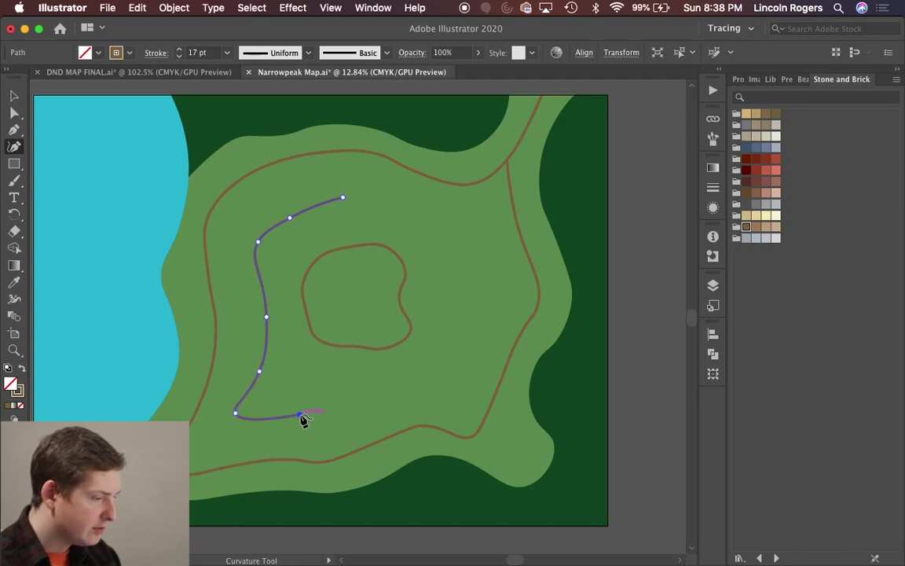
pyautogui.click(353, 399)
pyautogui.click(405, 388)
pyautogui.click(452, 399)
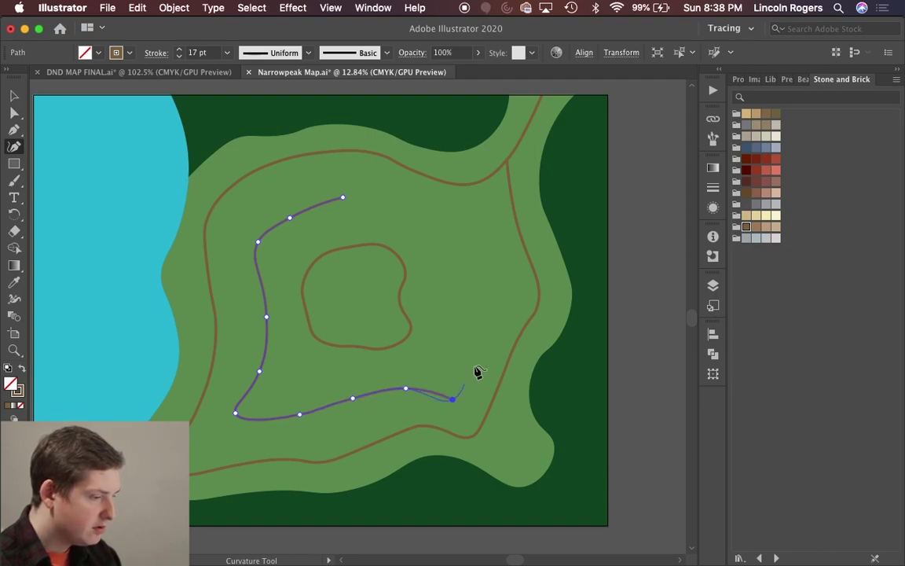
pyautogui.click(473, 335)
pyautogui.click(496, 313)
pyautogui.click(494, 260)
pyautogui.click(456, 218)
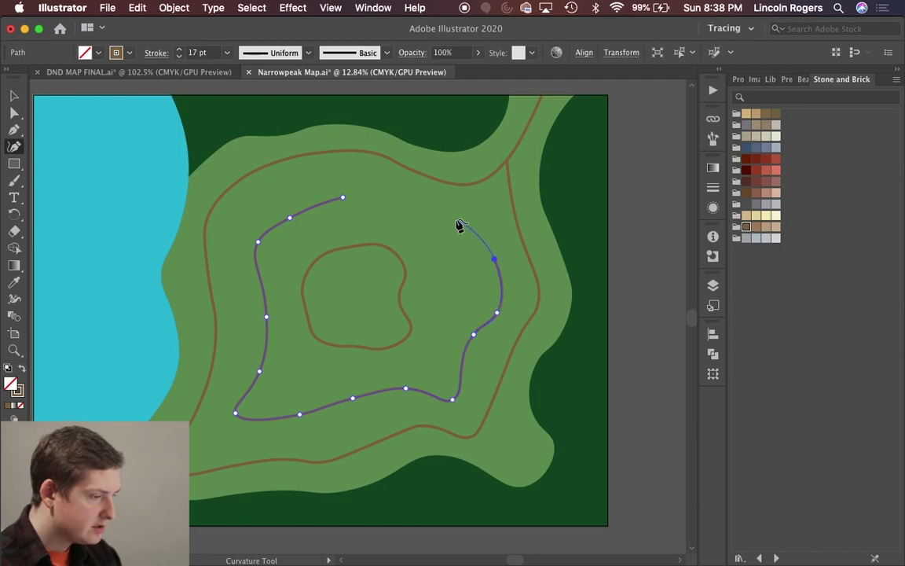
pyautogui.click(392, 211)
pyautogui.click(342, 197)
pyautogui.press('v')
pyautogui.click(376, 186)
pyautogui.scroll(-5, 377, 189)
pyautogui.scroll(3, 376, 189)
pyautogui.scroll(3, 376, 188)
pyautogui.scroll(-3, 376, 188)
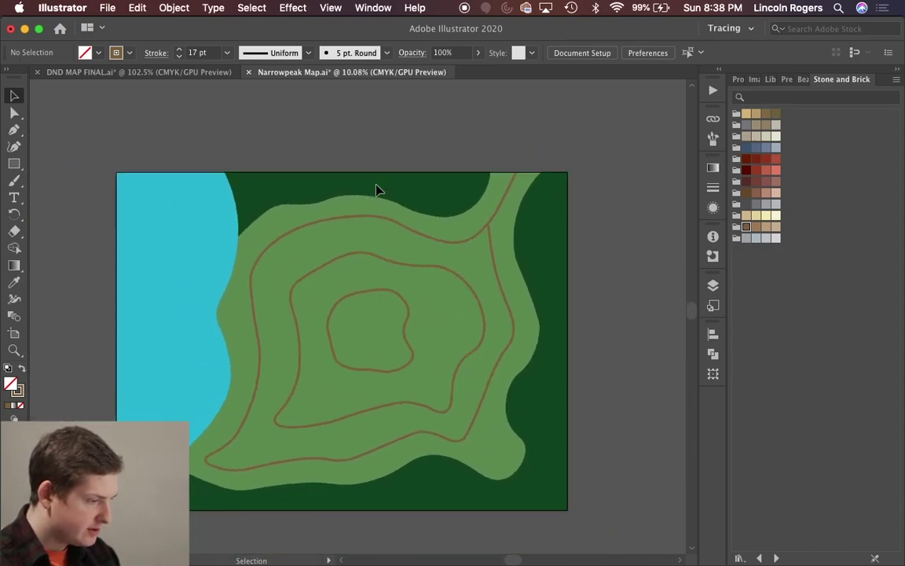
pyautogui.scroll(2, 590, 316)
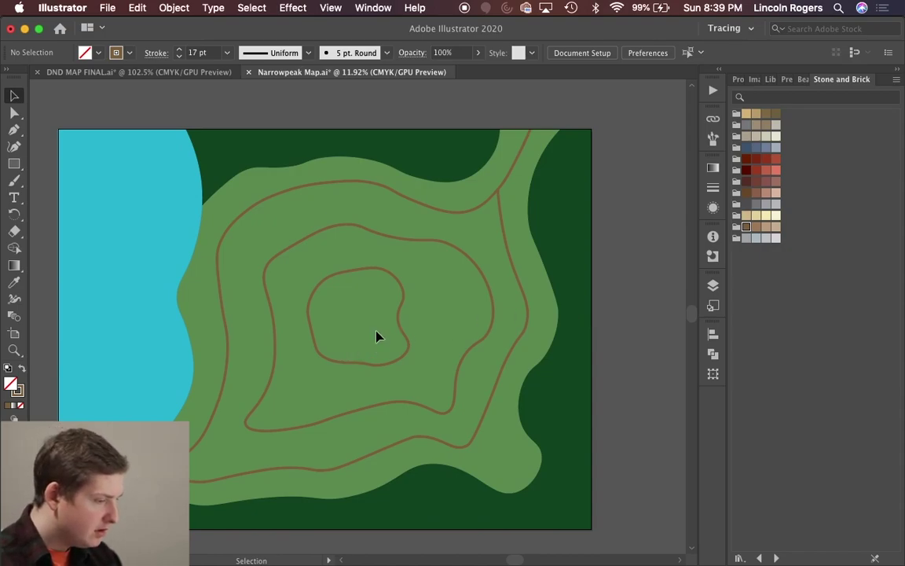
pyautogui.scroll(1, 338, 327)
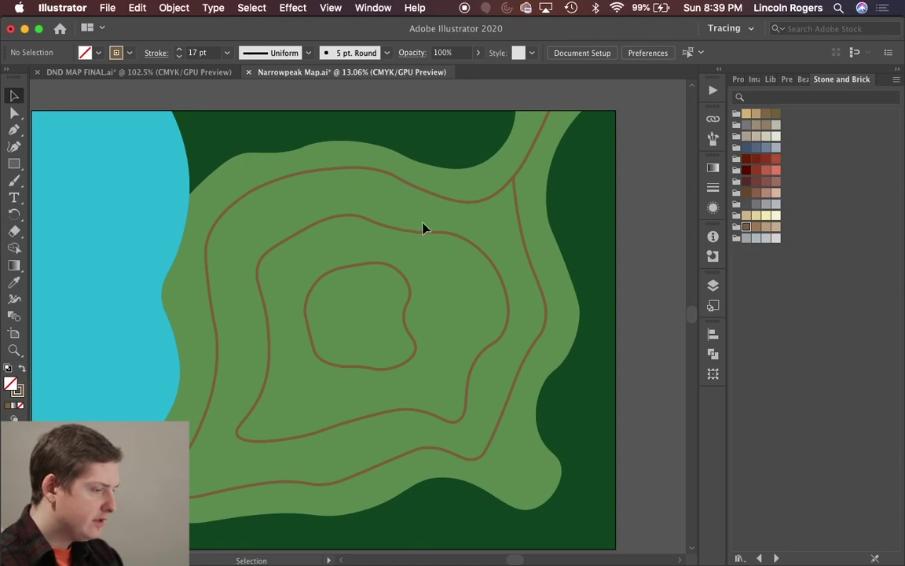
pyautogui.scroll(1, 375, 206)
pyautogui.scroll(-1, 372, 202)
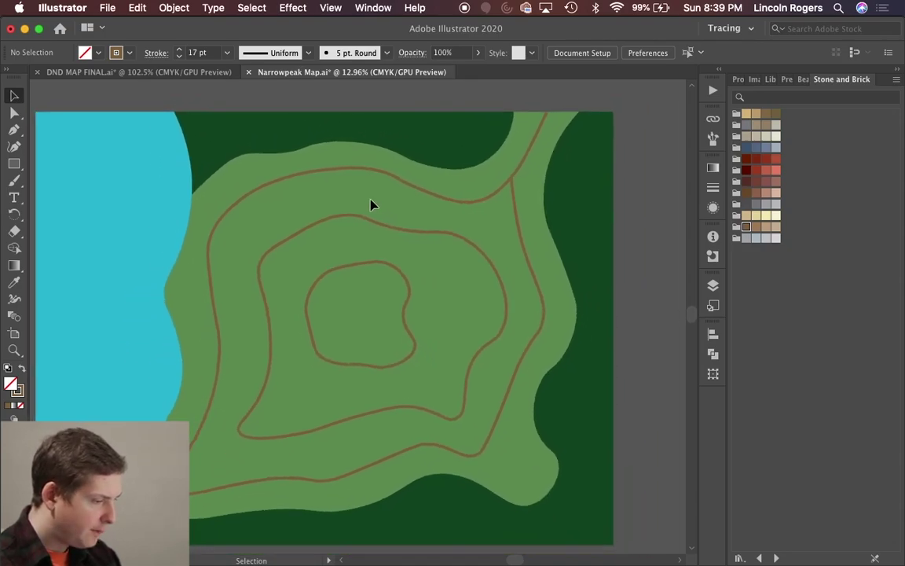
# Step: Draw a C-shaped connecting road from the northern outer road down to the middle loop with the Curvature tool, and deselect it
pyautogui.scroll(9, 336, 238)
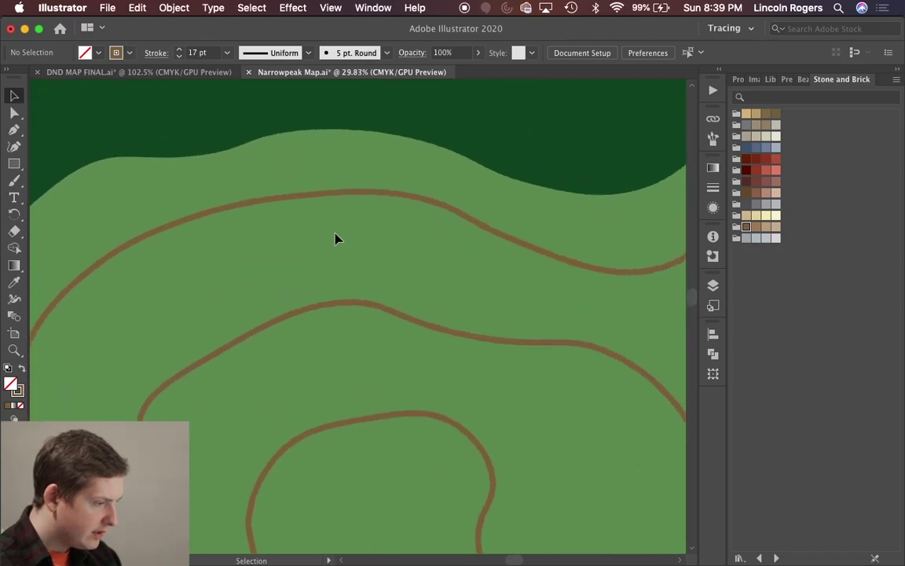
pyautogui.scroll(5, 336, 238)
pyautogui.hotkey('shift', '`')
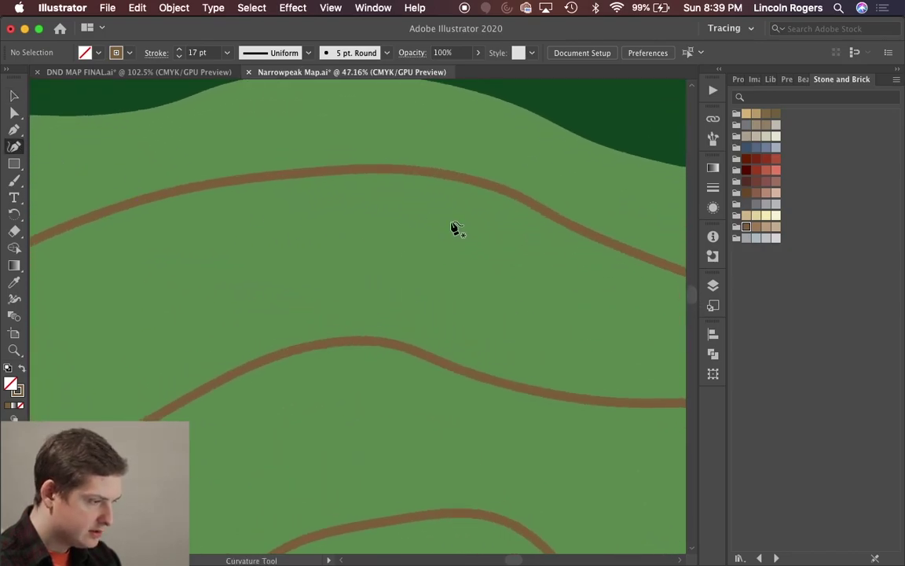
pyautogui.click(487, 194)
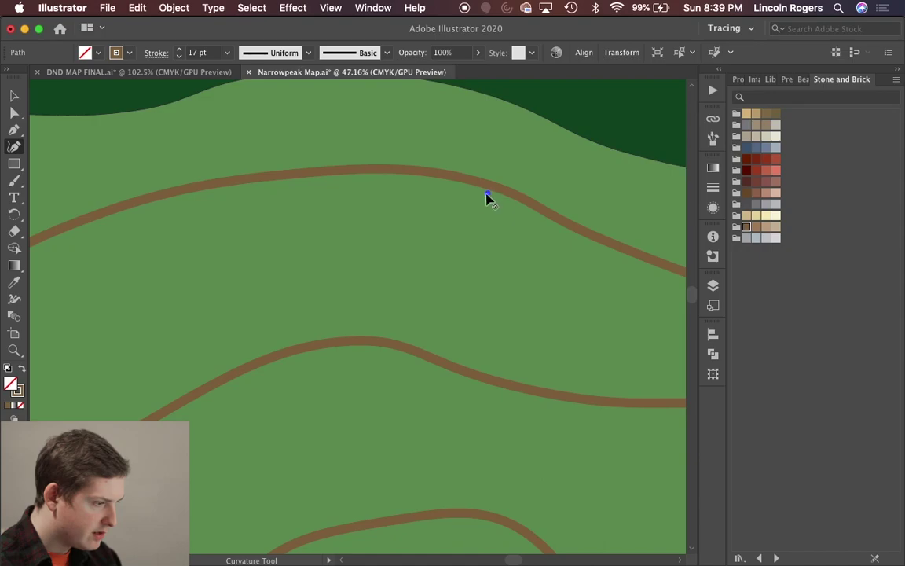
pyautogui.click(420, 194)
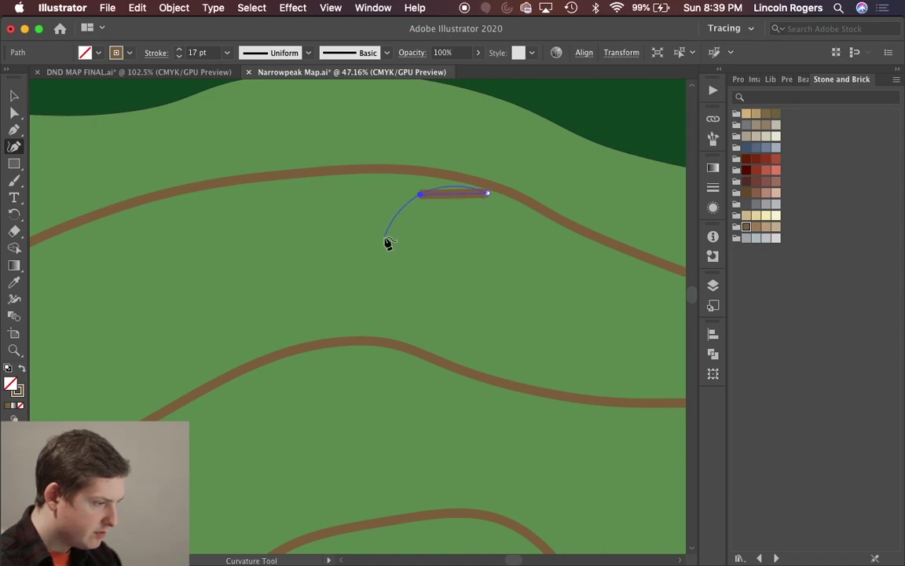
pyautogui.click(385, 234)
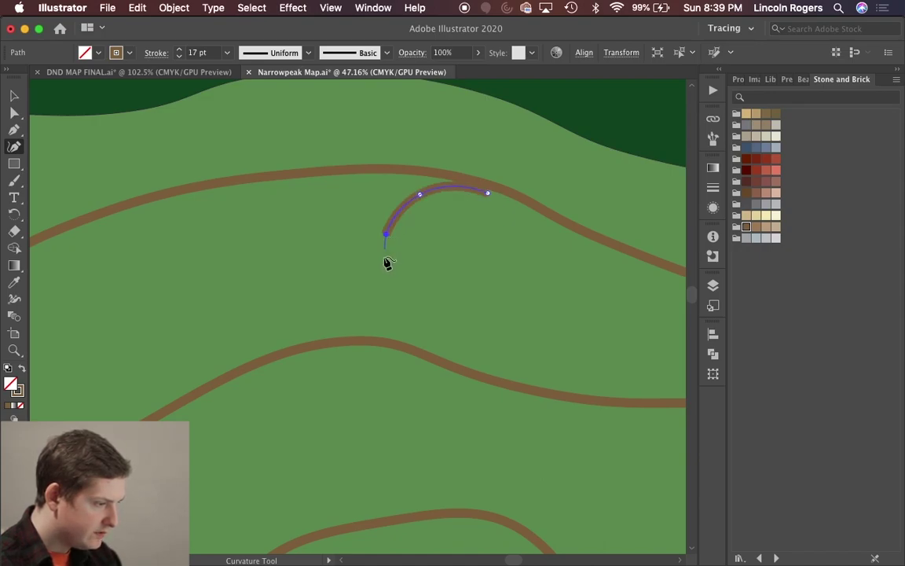
pyautogui.click(395, 302)
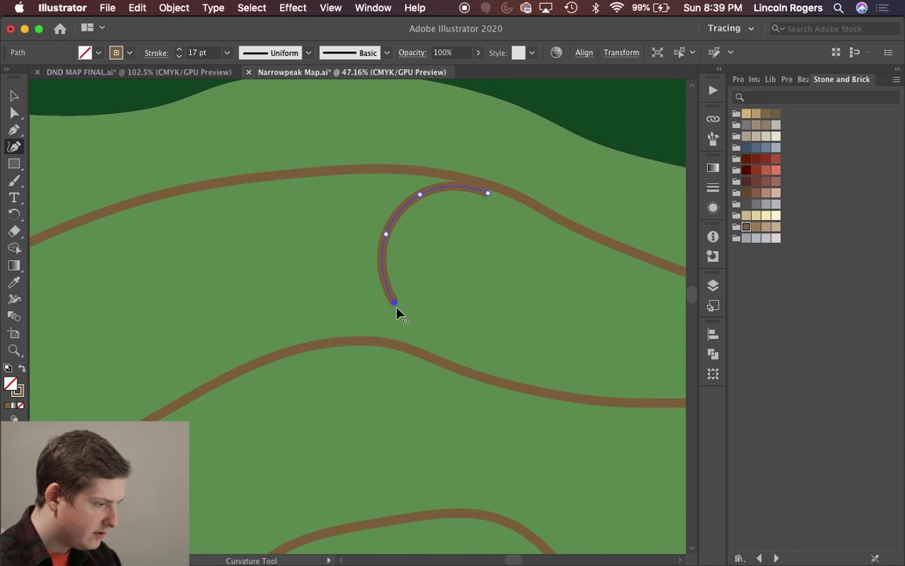
pyautogui.click(433, 352)
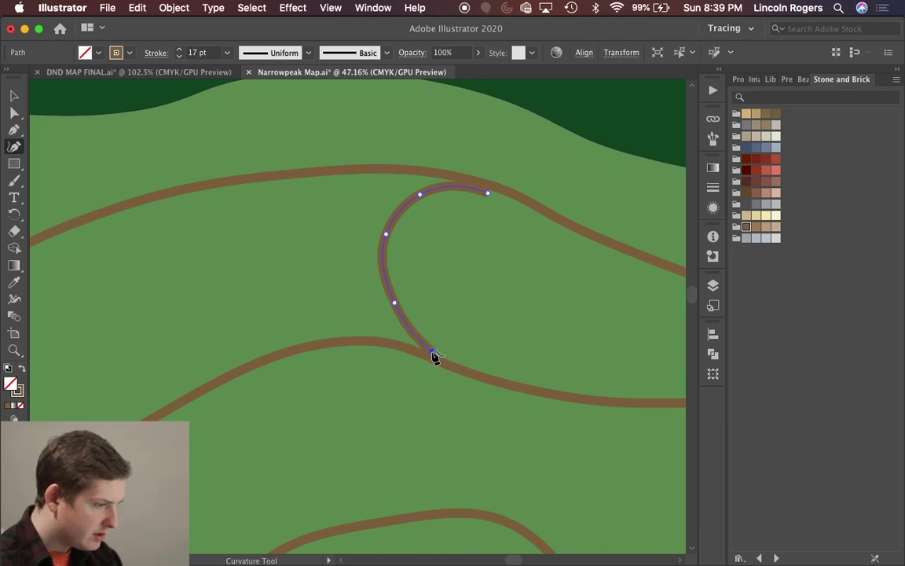
pyautogui.press('v')
pyautogui.click(556, 322)
pyautogui.scroll(-5, 556, 323)
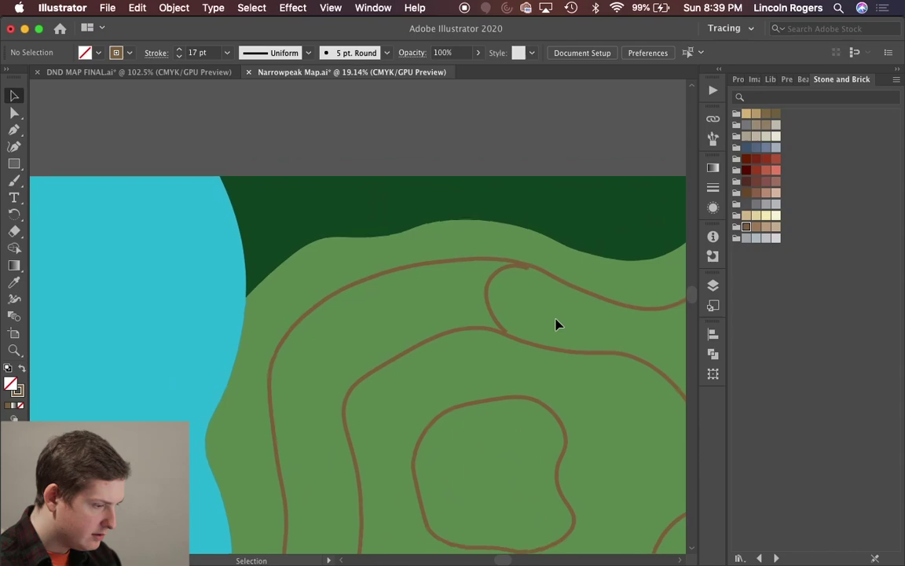
# Step: Draw a mirrored curved road west of the first connector, touching it midway between the outer road and middle loop, and deselect it
pyautogui.scroll(-2, 556, 323)
pyautogui.scroll(7, 555, 323)
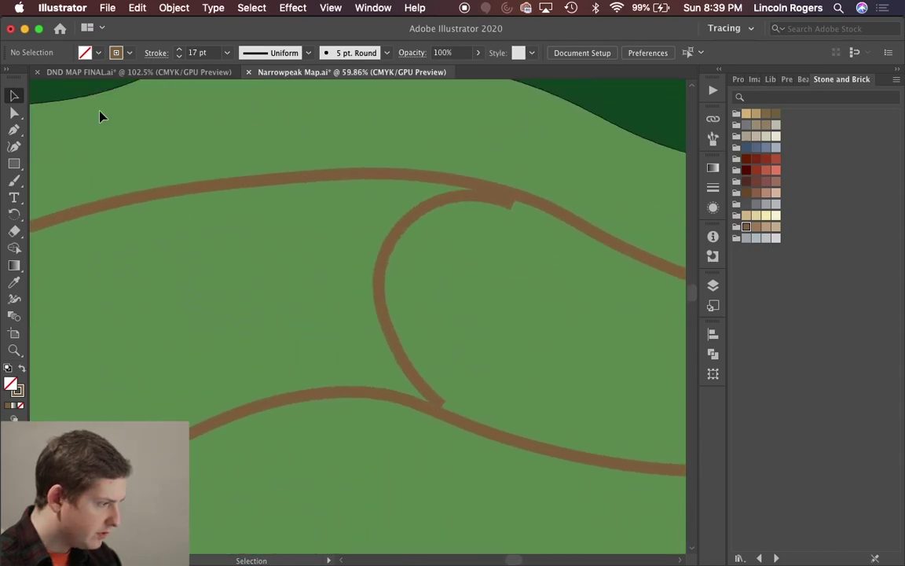
pyautogui.click(15, 147)
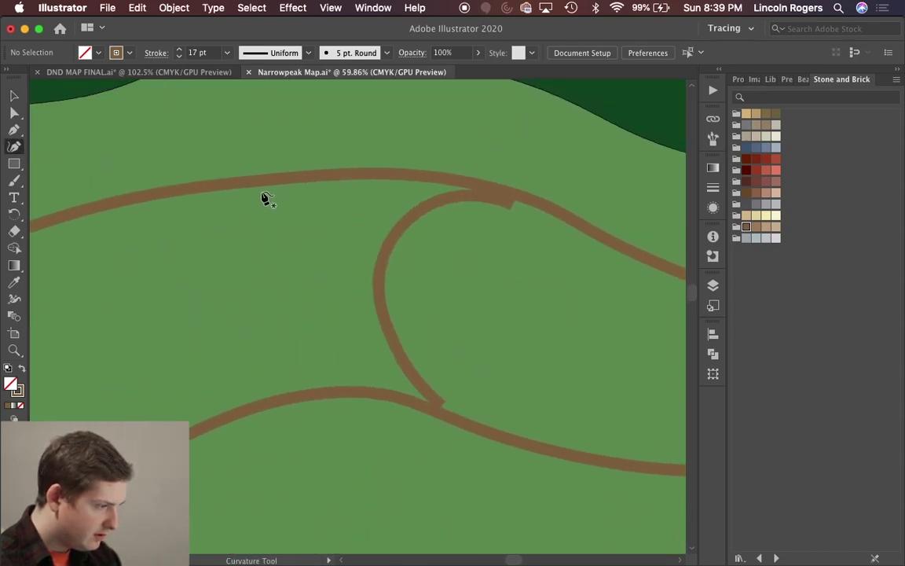
pyautogui.click(250, 191)
pyautogui.click(337, 223)
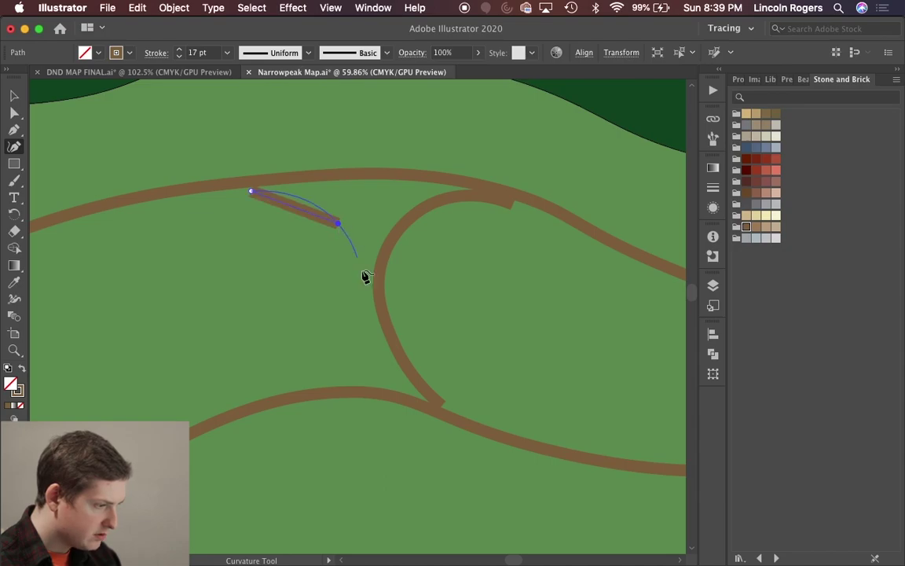
pyautogui.click(372, 316)
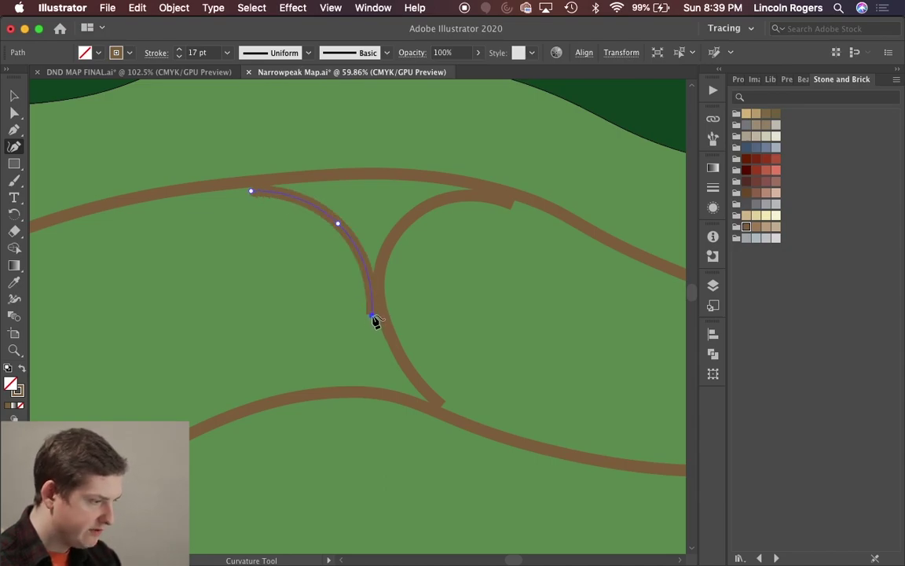
pyautogui.click(348, 353)
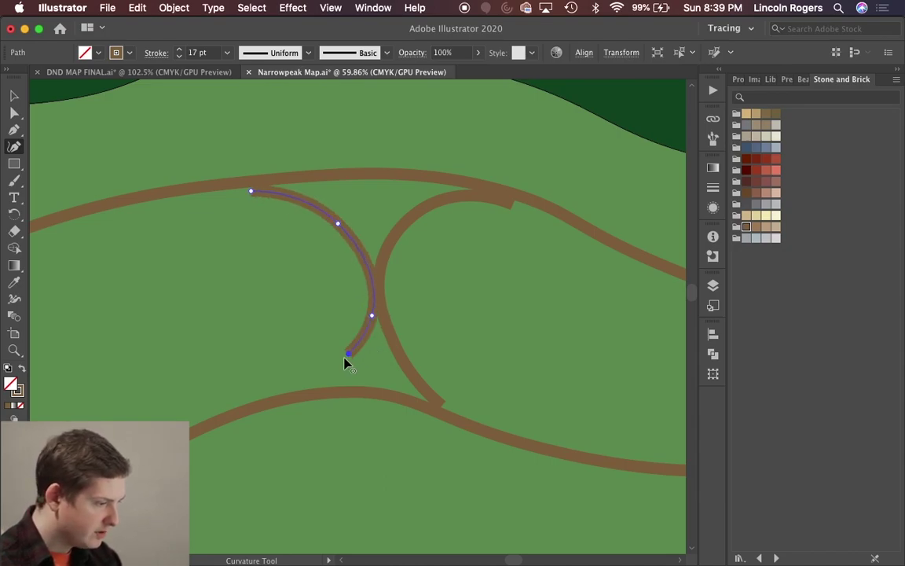
pyautogui.click(299, 393)
pyautogui.press('v')
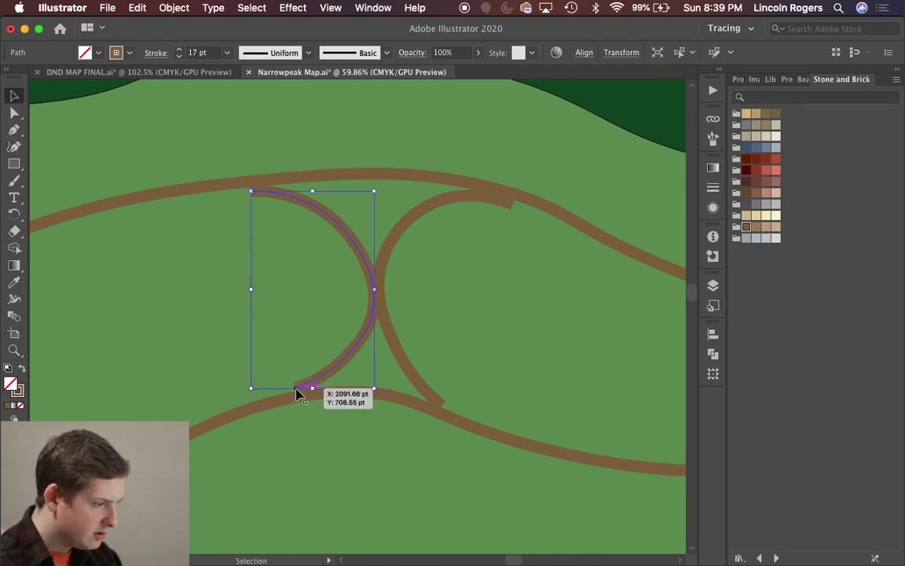
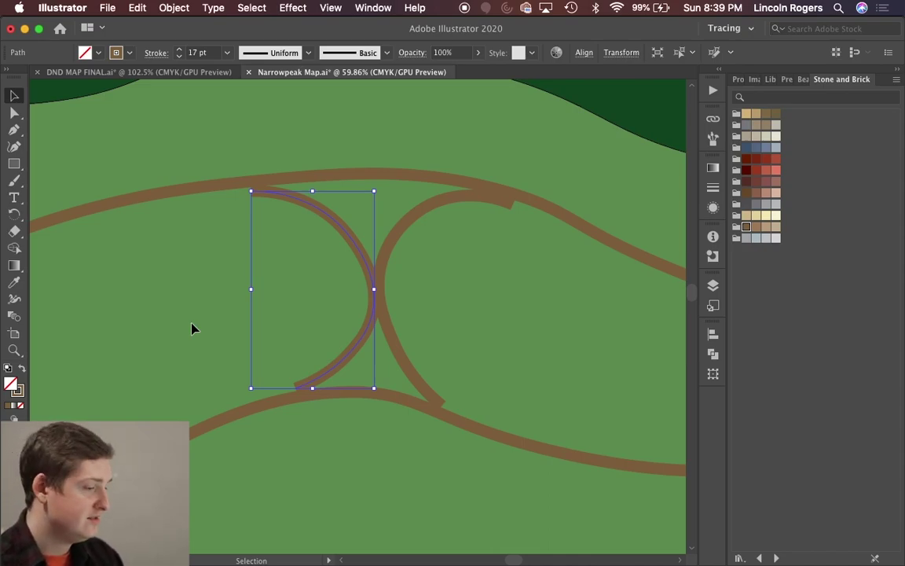
pyautogui.click(203, 321)
# Step: Move the upper end anchor of the western connector into the outer road so the two roads merge, and deselect the path
pyautogui.scroll(5, 272, 222)
pyautogui.scroll(5, 272, 222)
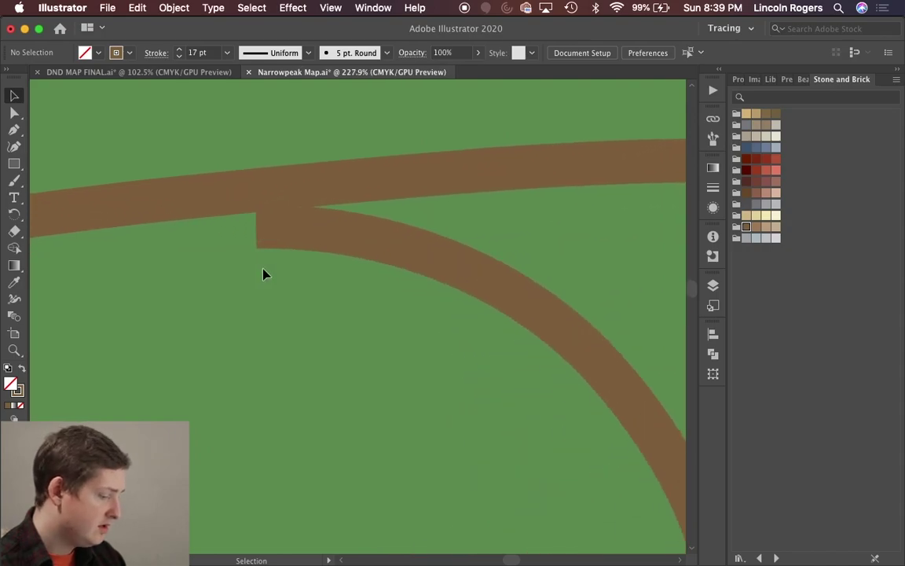
pyautogui.press('a')
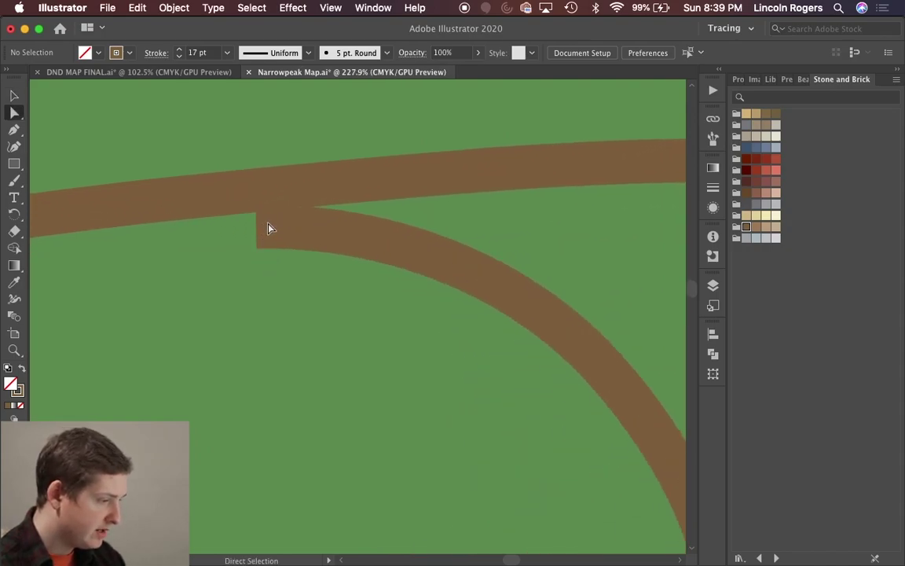
pyautogui.click(259, 231)
pyautogui.click(259, 230)
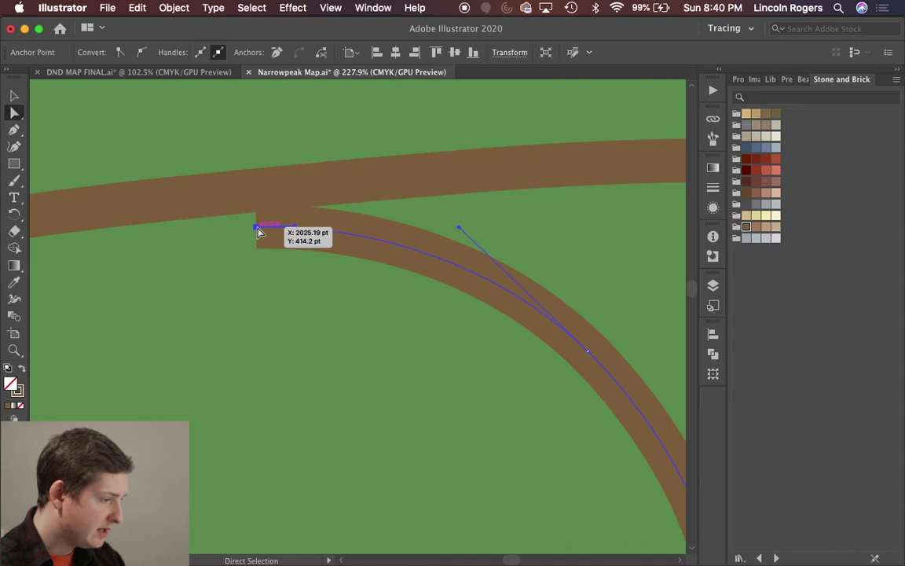
pyautogui.moveTo(255, 231); pyautogui.dragTo(245, 194)
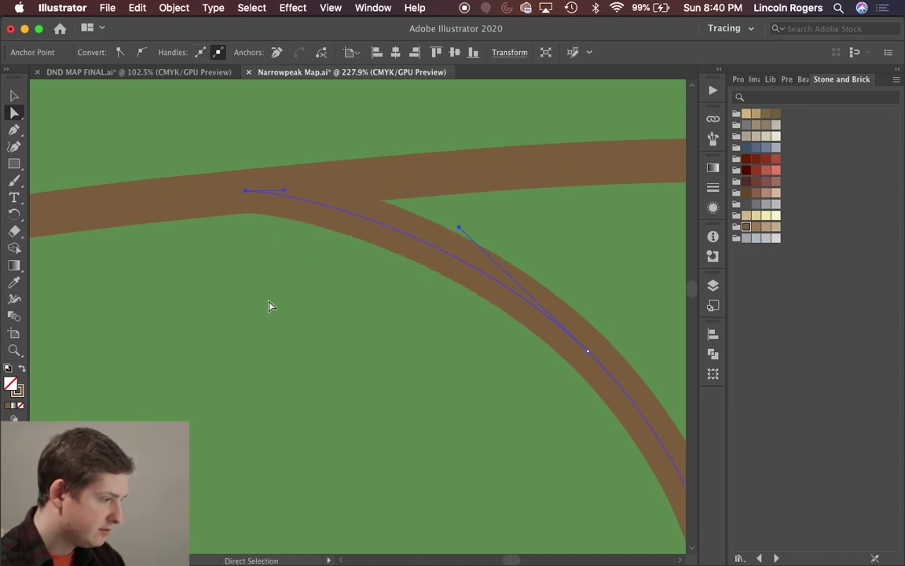
pyautogui.press('super+shift+a')
pyautogui.scroll(-6, 268, 305)
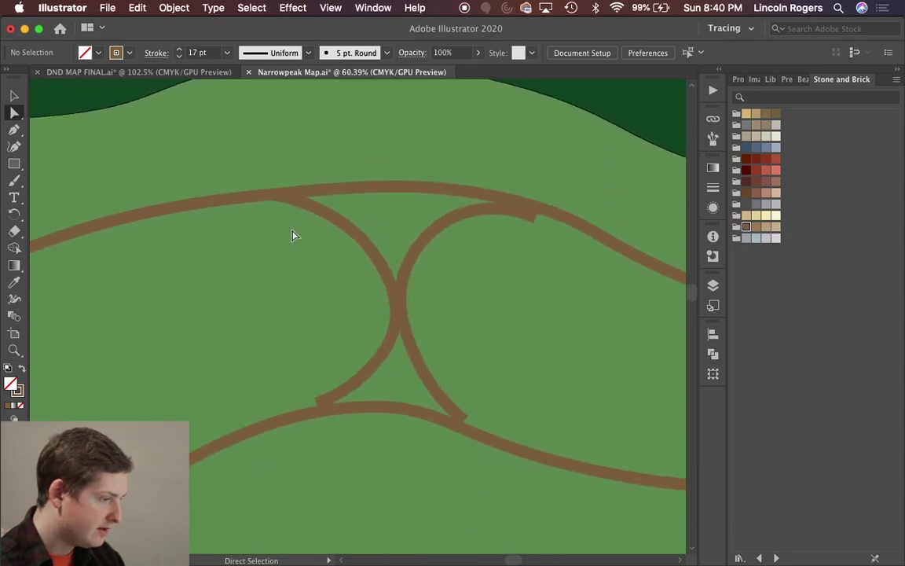
# Step: Move the lower end anchor of the western connector onto the middle loop's centreline, and deselect the path
pyautogui.scroll(8, 330, 383)
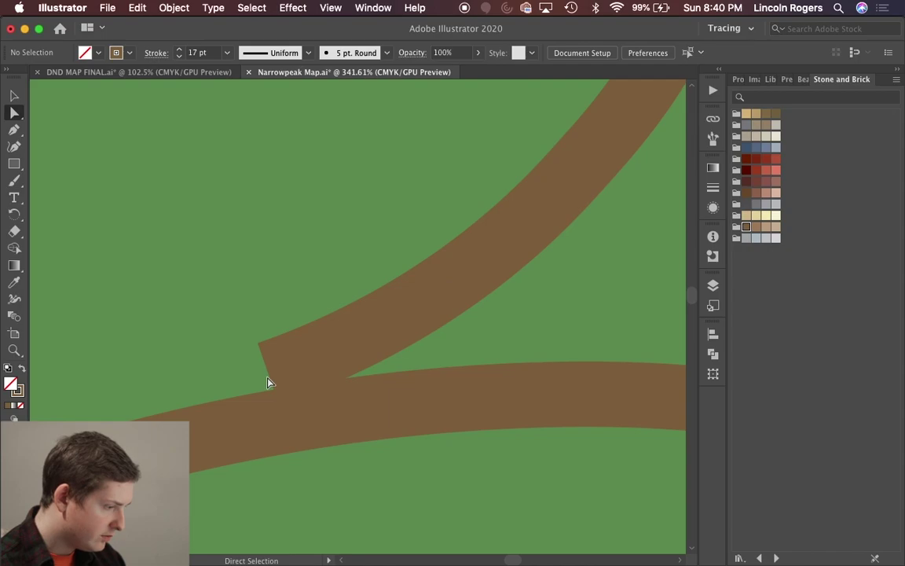
pyautogui.click(268, 375)
pyautogui.moveTo(271, 375); pyautogui.dragTo(232, 434)
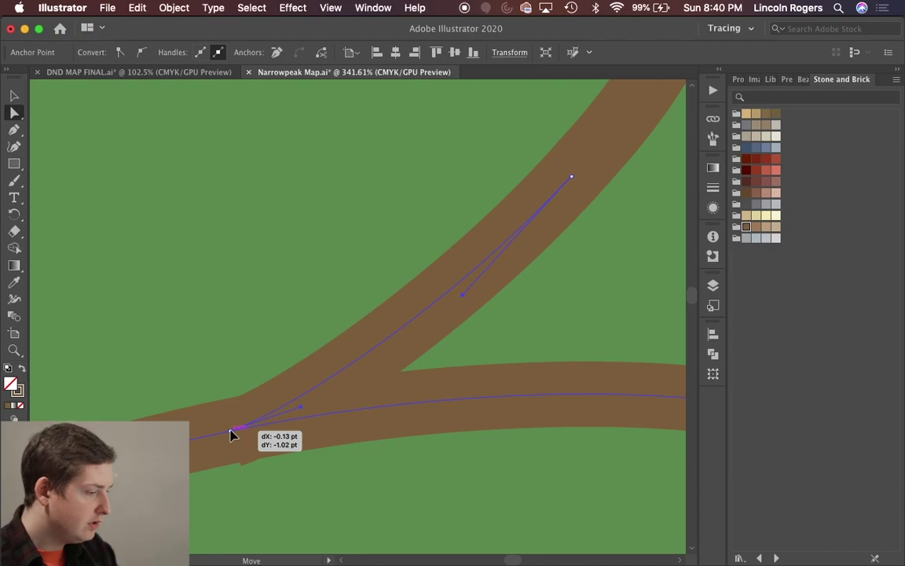
pyautogui.moveTo(232, 434); pyautogui.dragTo(232, 434)
pyautogui.click(261, 322)
pyautogui.scroll(-6, 261, 322)
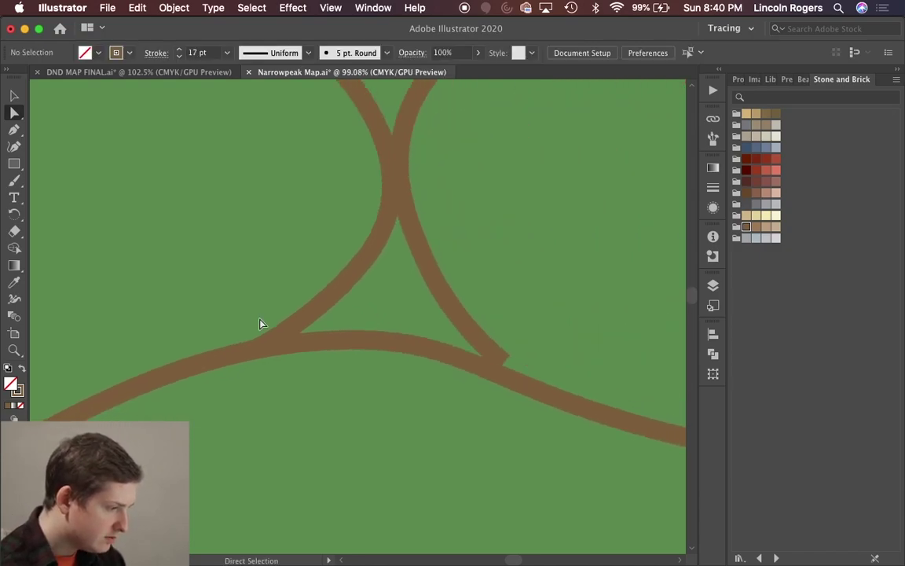
pyautogui.scroll(-8, 440, 409)
pyautogui.press('v')
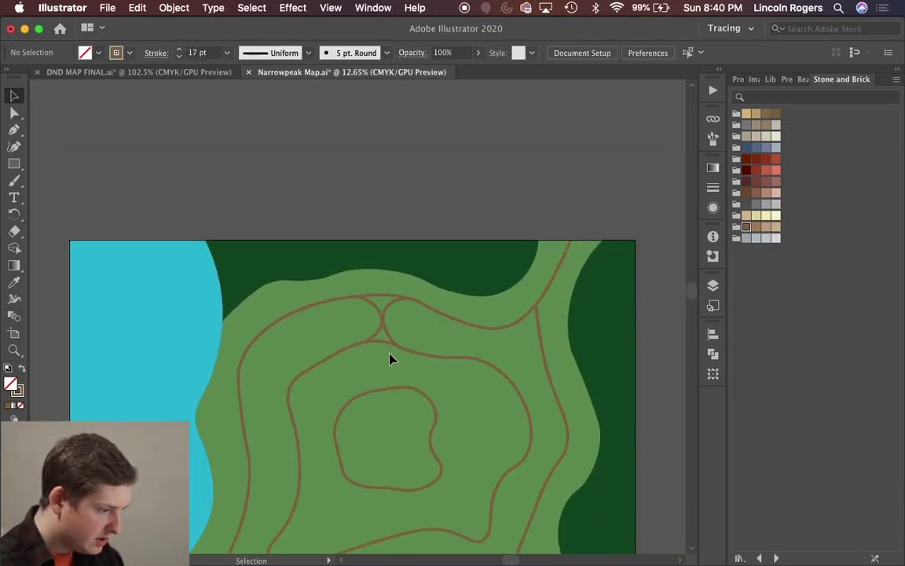
pyautogui.scroll(8, 382, 219)
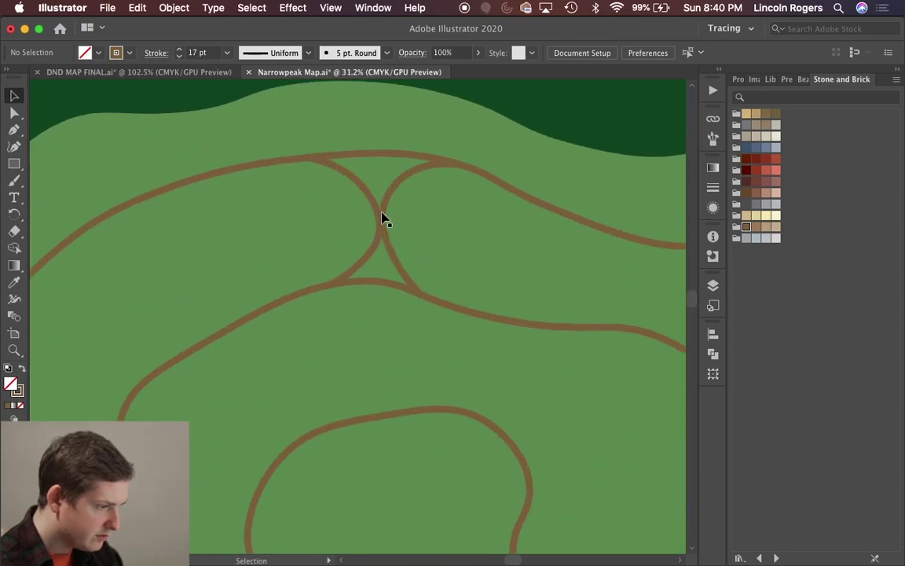
pyautogui.scroll(-10, 348, 319)
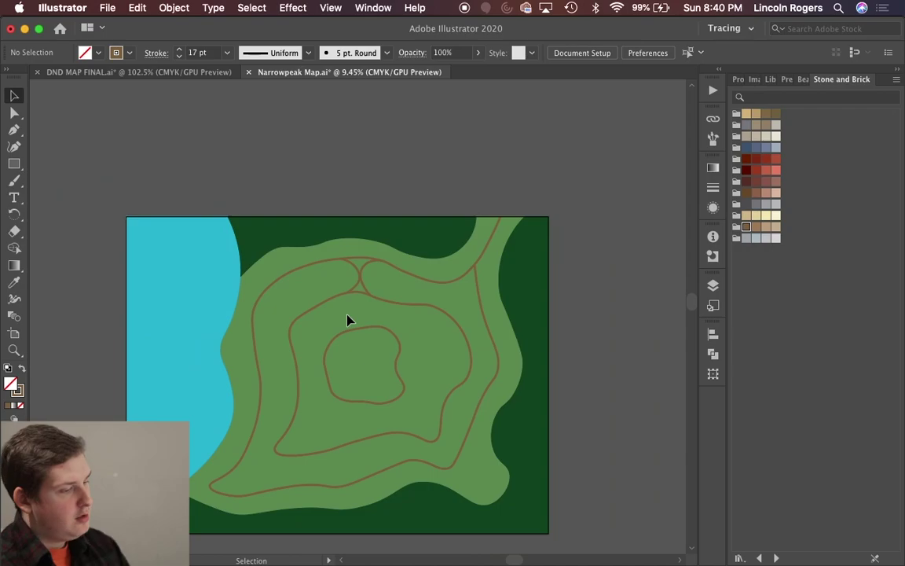
# Step: Draw a short curved road in the northwest from the outer road to the middle loop with the Curvature tool, and deselect it
pyautogui.scroll(2, 308, 296)
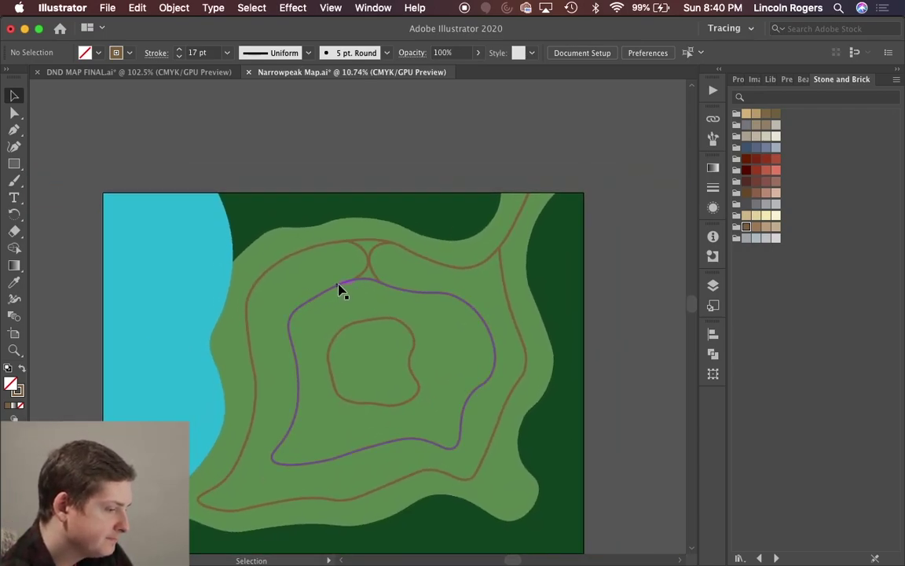
pyautogui.scroll(2, 264, 281)
pyautogui.scroll(6, 264, 281)
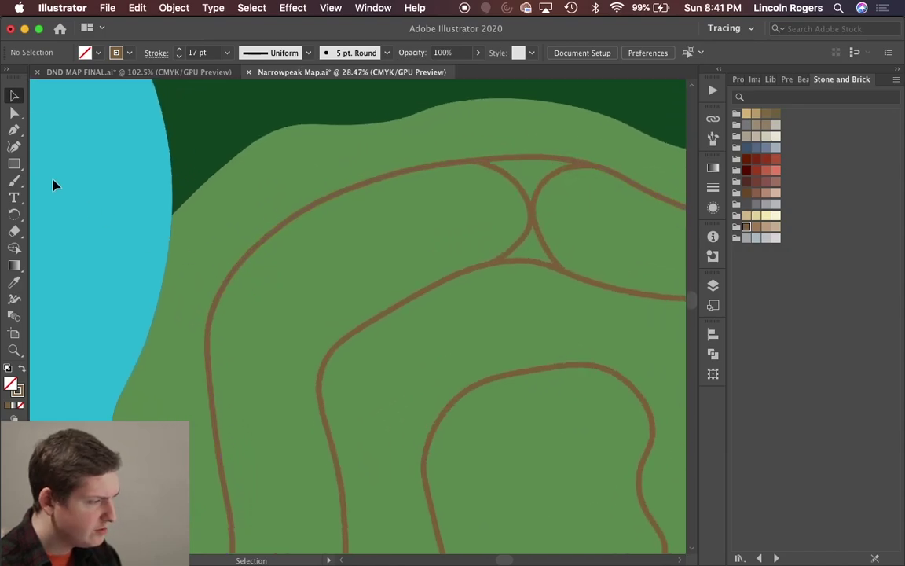
pyautogui.click(15, 145)
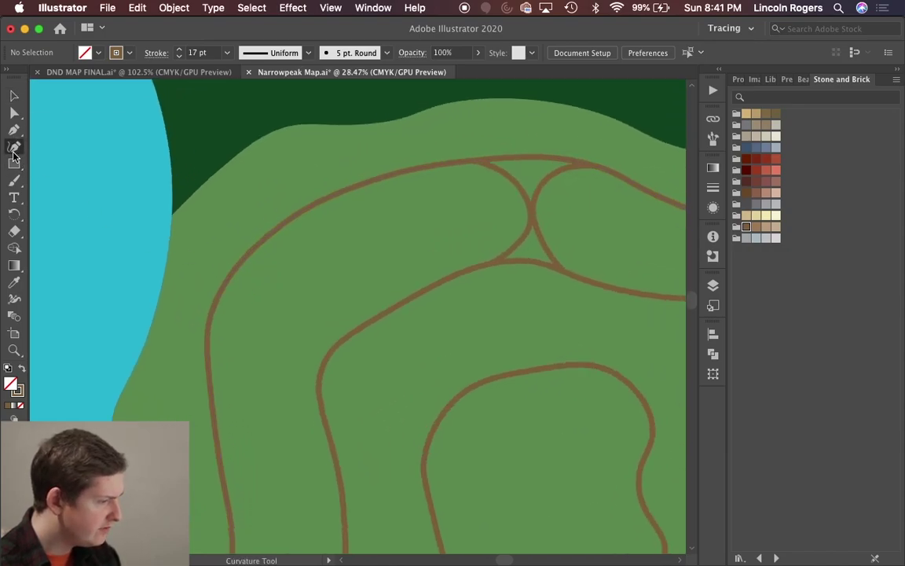
pyautogui.click(262, 249)
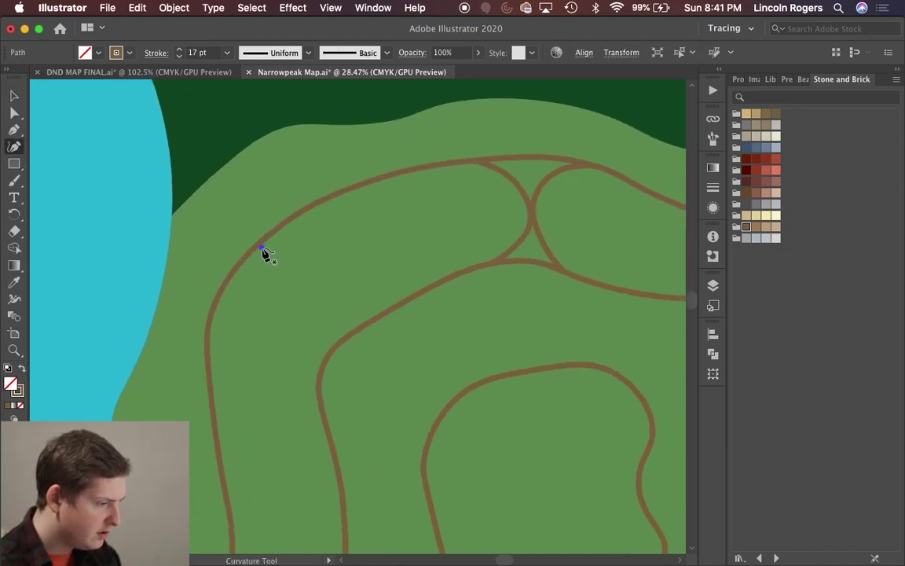
pyautogui.click(317, 262)
pyautogui.click(361, 325)
pyautogui.press('v')
pyautogui.click(383, 272)
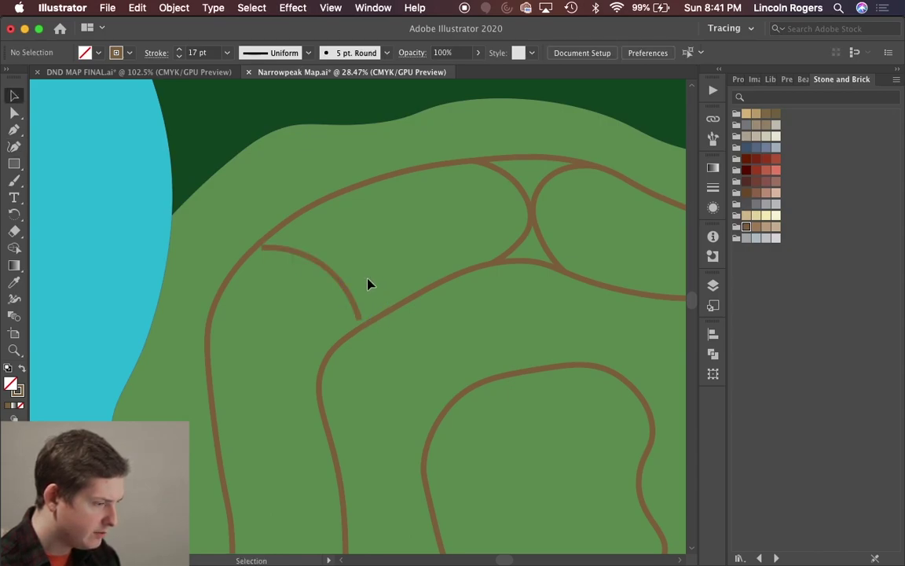
# Step: Move the northwestern connector's end anchors onto the middle loop and the outer road so the roads merge, and deselect the path
pyautogui.scroll(-3, 362, 299)
pyautogui.scroll(8, 357, 303)
pyautogui.press('a')
pyautogui.moveTo(368, 362); pyautogui.dragTo(369, 385)
pyautogui.moveTo(70, 142)
pyautogui.mouseDown()
pyautogui.moveTo(56, 142)
pyautogui.moveTo(73, 138)
pyautogui.mouseUp()
pyautogui.press('v')
pyautogui.click(368, 173)
# Step: Delete the two mirrored curved connectors in the north between the outer road and the middle loop
pyautogui.scroll(-10, 368, 174)
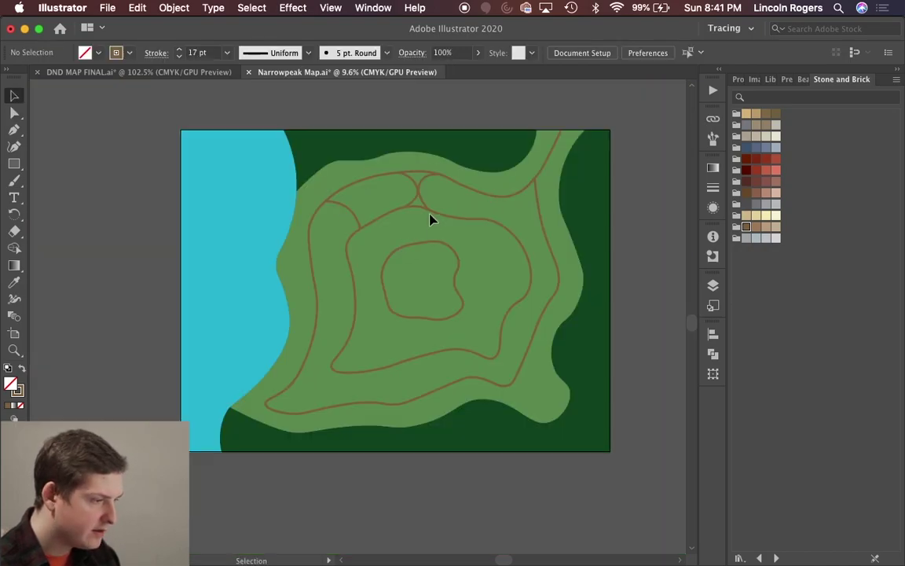
pyautogui.scroll(6, 439, 202)
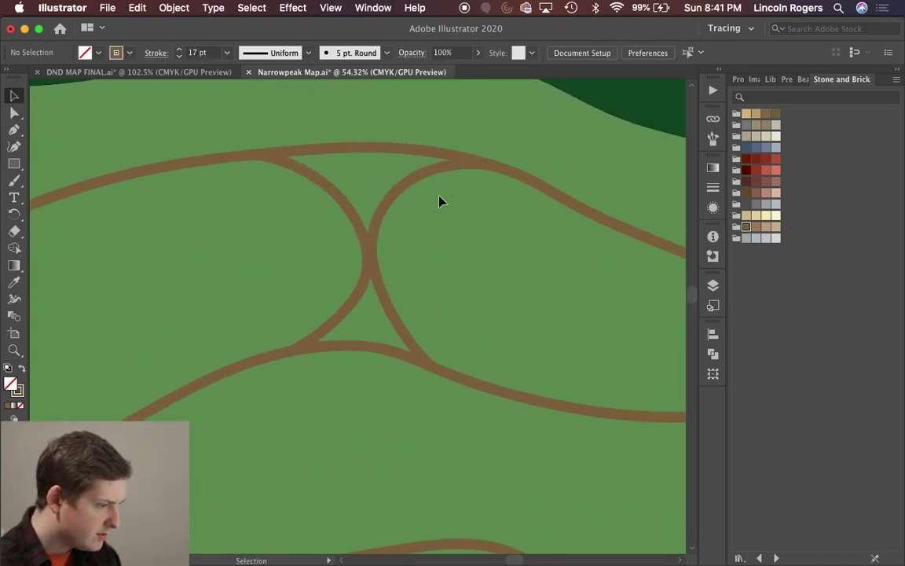
pyautogui.click(366, 252)
pyautogui.press('Delete')
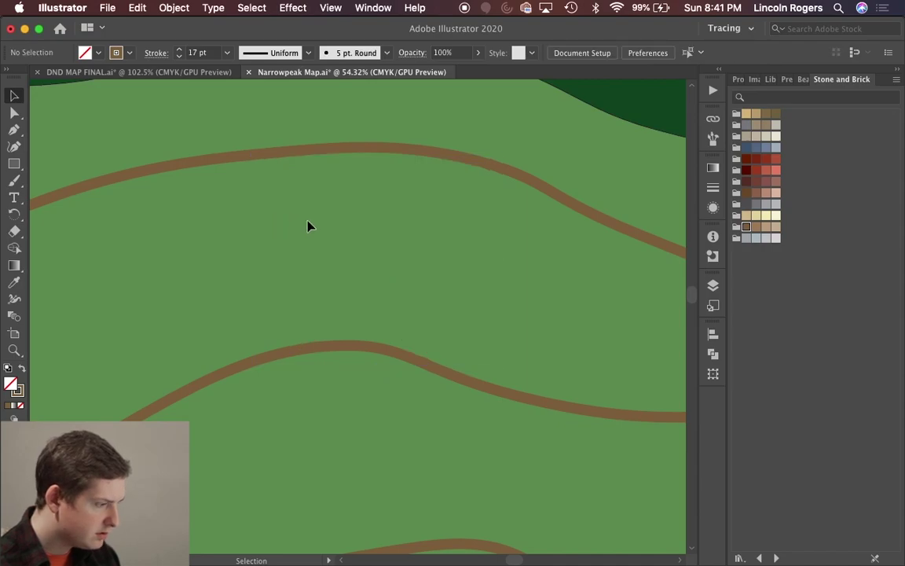
# Step: Draw a short curved road in the northeast from the outer road to the middle loop with the Curvature tool, and deselect it
pyautogui.click(14, 146)
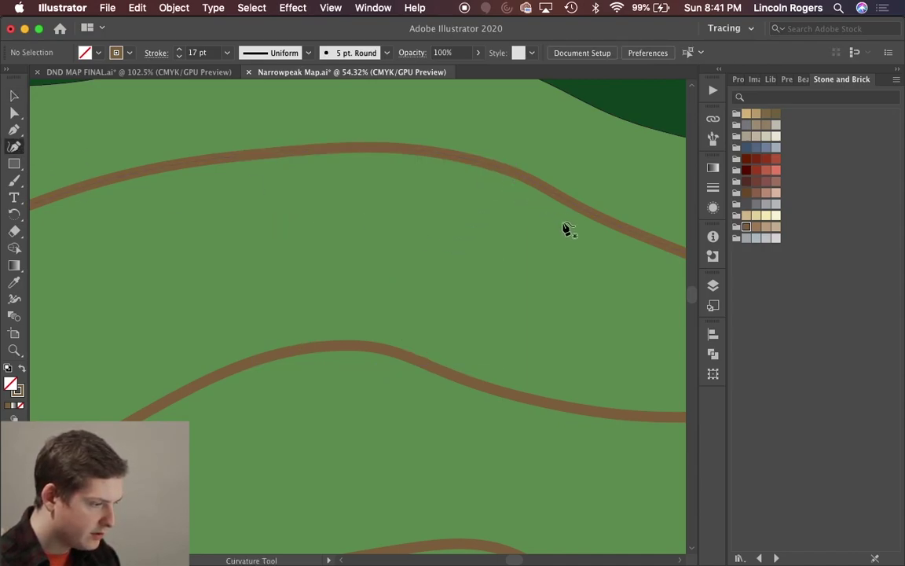
pyautogui.scroll(-2, 497, 270)
pyautogui.scroll(-2, 497, 269)
pyautogui.scroll(1, 497, 269)
pyautogui.scroll(2, 452, 189)
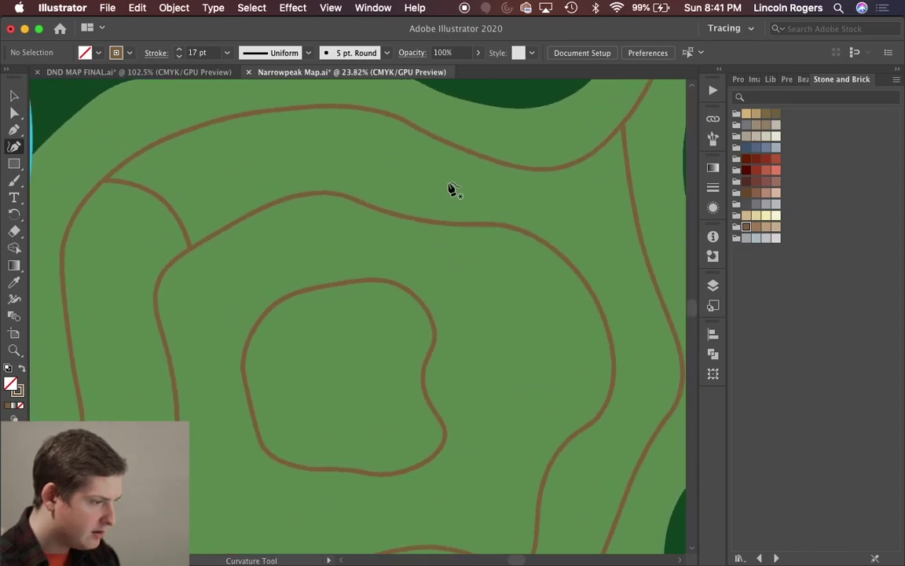
pyautogui.scroll(3, 451, 189)
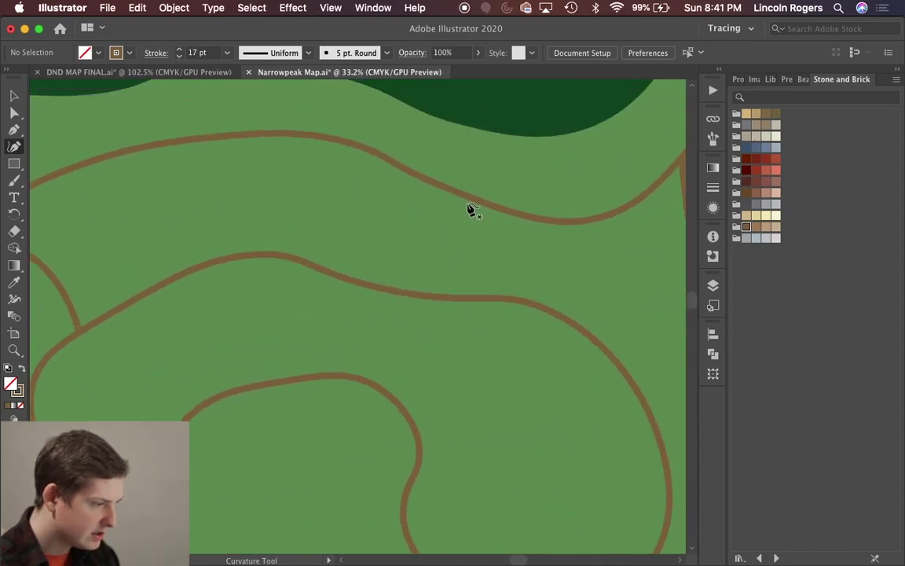
pyautogui.click(546, 226)
pyautogui.click(472, 297)
pyautogui.press('v')
pyautogui.click(593, 264)
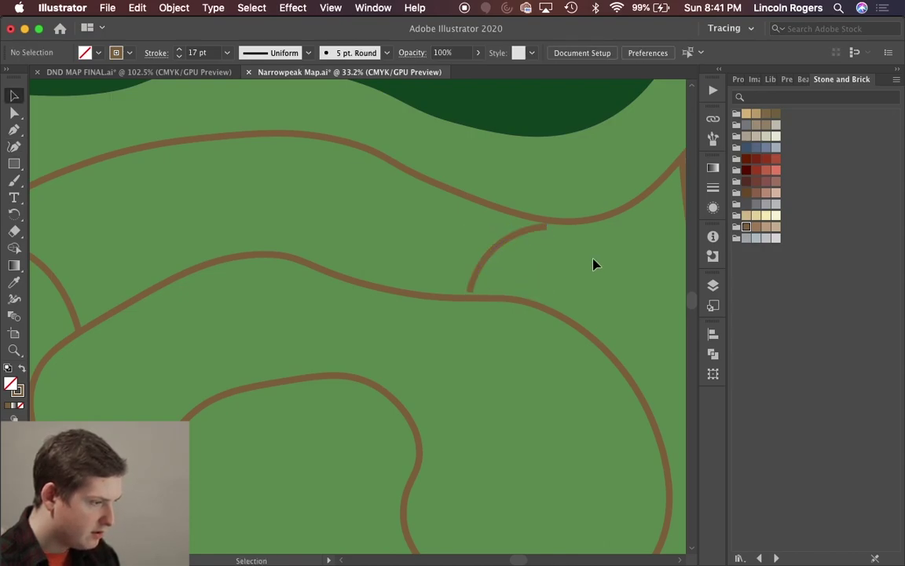
# Step: Move the northeastern connector's upper end anchor into the outer road and its lower end anchor onto the middle loop
pyautogui.scroll(10, 539, 248)
pyautogui.press('a')
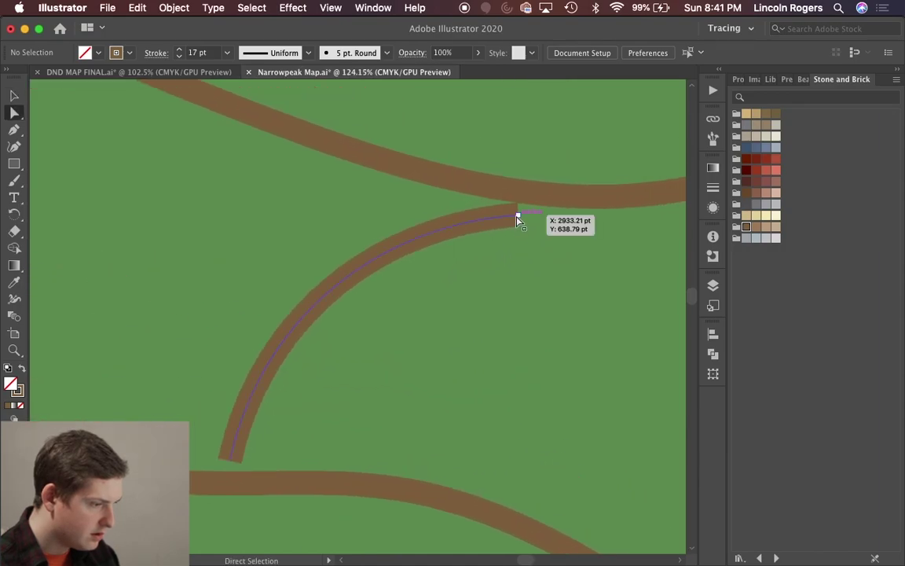
pyautogui.click(518, 216)
pyautogui.moveTo(518, 216); pyautogui.dragTo(562, 198)
pyautogui.moveTo(230, 462); pyautogui.dragTo(216, 485)
pyautogui.press('v')
# Step: Draw a curved road from the middle loop's southwest corner to the outer road with the Curvature tool, and deselect it
pyautogui.press('super+0')
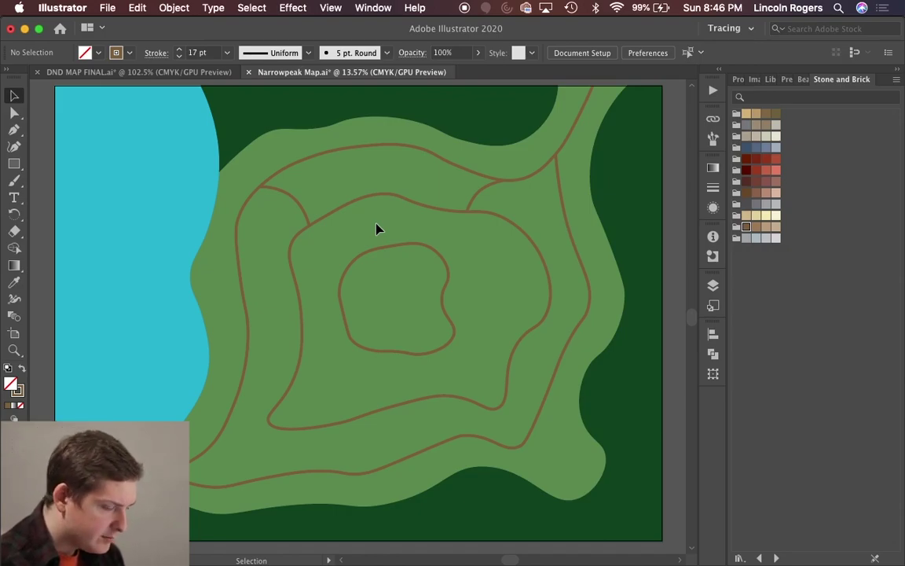
pyautogui.scroll(1, 78, 138)
pyautogui.hotkey('shift', '`')
pyautogui.scroll(4, 248, 242)
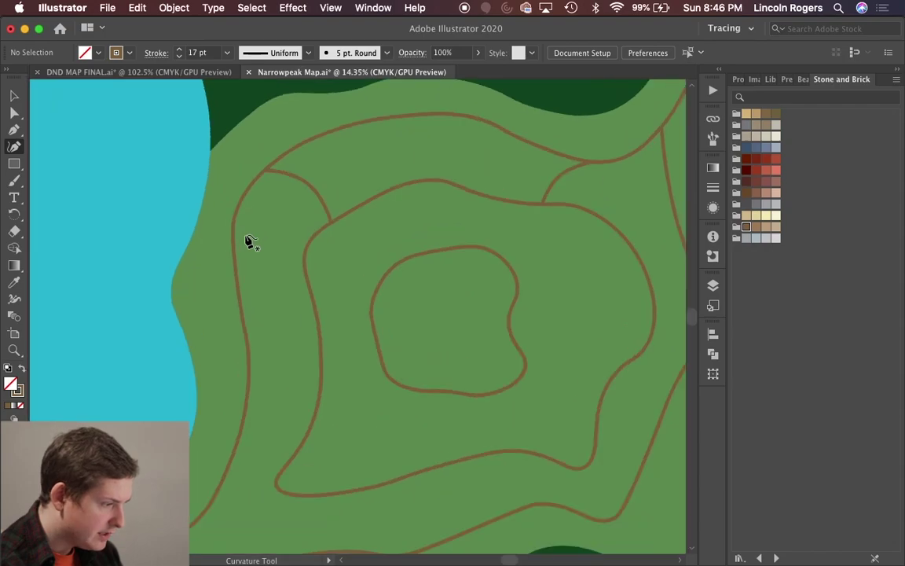
pyautogui.scroll(-1, 250, 314)
pyautogui.scroll(2, 283, 391)
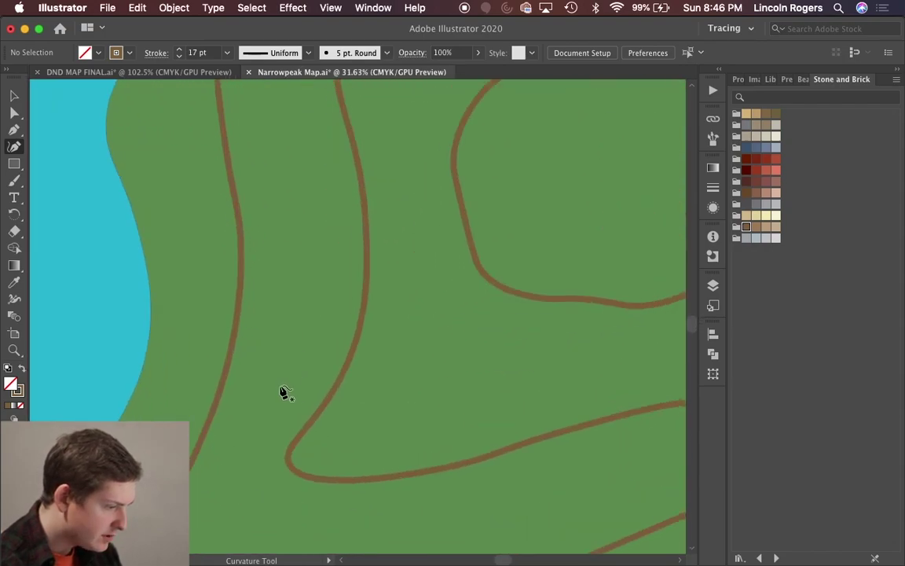
pyautogui.scroll(1, 283, 391)
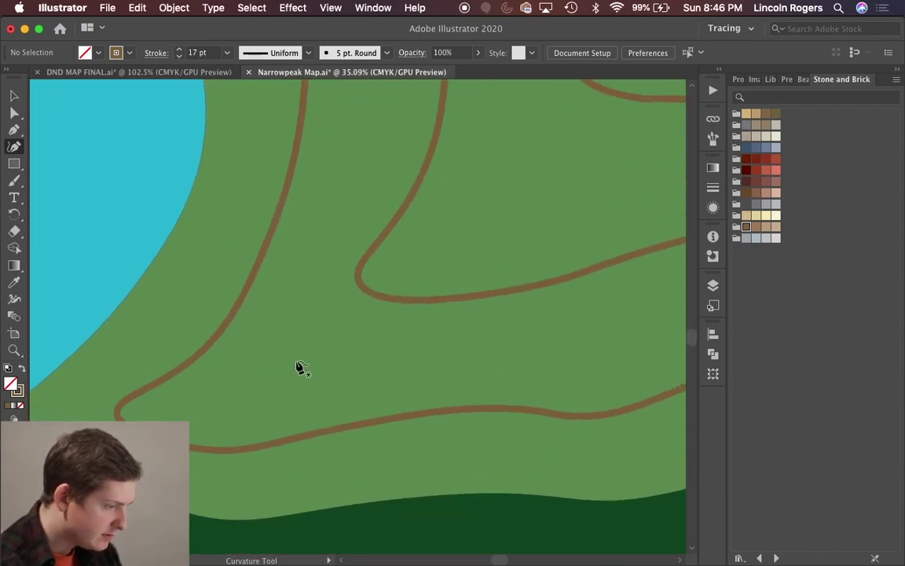
pyautogui.click(349, 280)
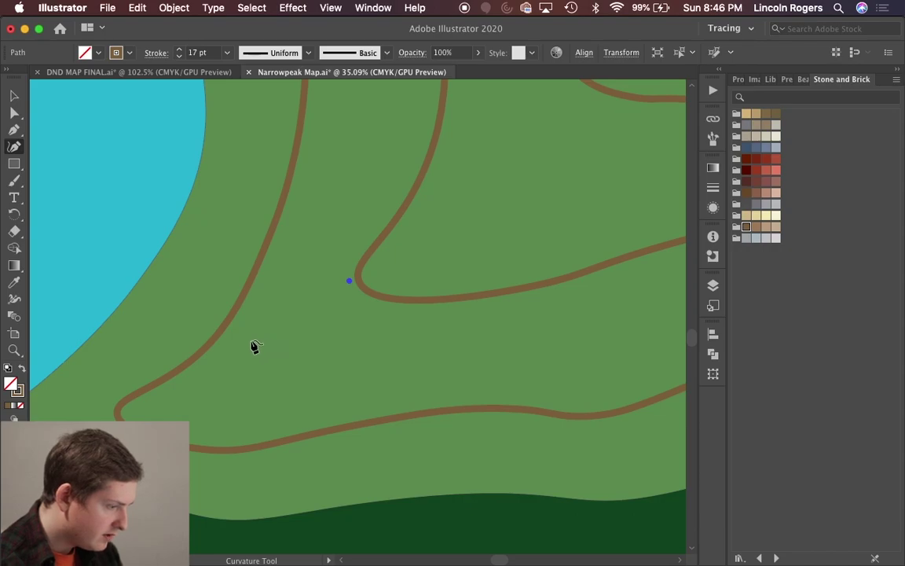
pyautogui.click(279, 310)
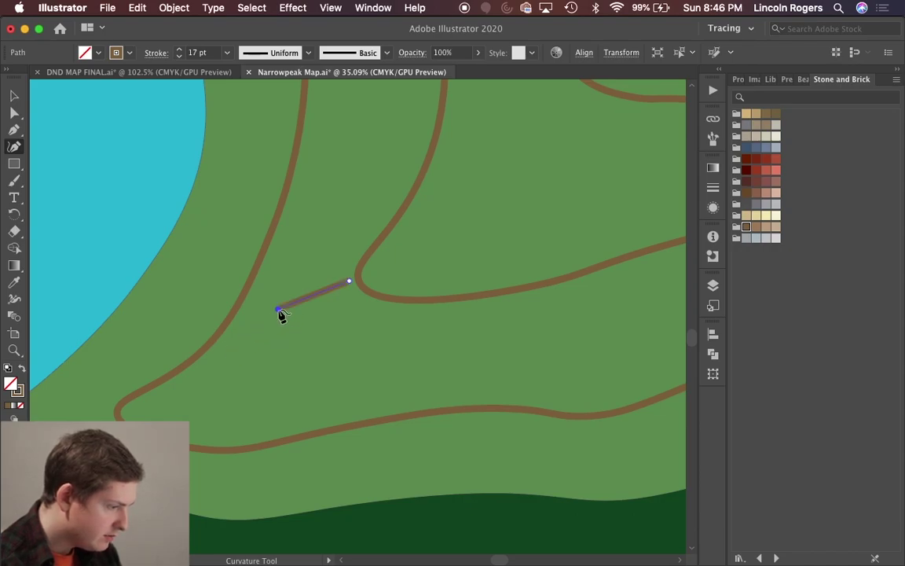
pyautogui.click(200, 361)
pyautogui.press('v')
pyautogui.click(387, 344)
# Step: Move both end anchors of the southwestern connector into the middle loop and the outer road, and deselect the path
pyautogui.scroll(5, 386, 344)
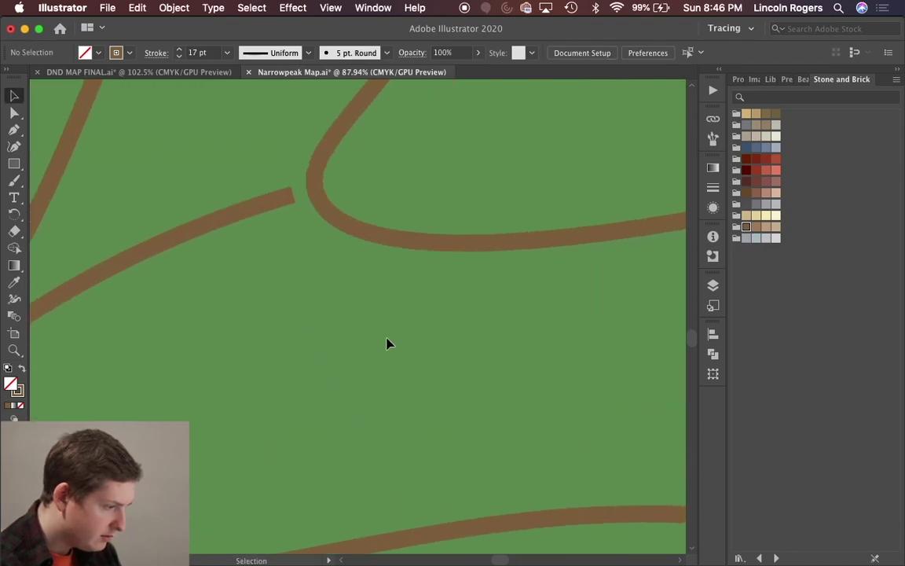
pyautogui.hscroll(-4, 388, 343)
pyautogui.scroll(2, 388, 343)
pyautogui.press('a')
pyautogui.click(474, 266)
pyautogui.scroll(5, 475, 267)
pyautogui.moveTo(474, 268); pyautogui.dragTo(469, 287)
pyautogui.moveTo(337, 321); pyautogui.dragTo(363, 378)
pyautogui.press('v')
pyautogui.click(357, 378)
# Step: Draw a curved road from the middle loop's southeast corner down to the outer road's southeast bend, and deselect it
pyautogui.scroll(-12, 280, 356)
pyautogui.scroll(6, 502, 303)
pyautogui.scroll(3, 503, 305)
pyautogui.hotkey('shift', '`')
pyautogui.click(327, 299)
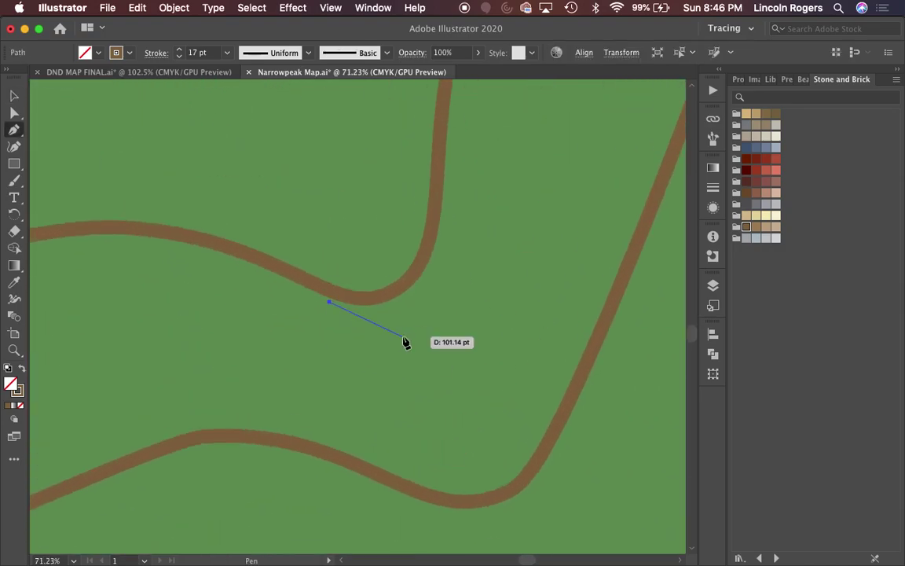
pyautogui.click(403, 339)
pyautogui.click(479, 491)
pyautogui.press('v')
pyautogui.click(500, 424)
# Step: Adjust the southeastern connector's anchors so it merges with the middle loop and the outer road, and deselect the path
pyautogui.scroll(5, 499, 424)
pyautogui.press('a')
pyautogui.click(420, 280)
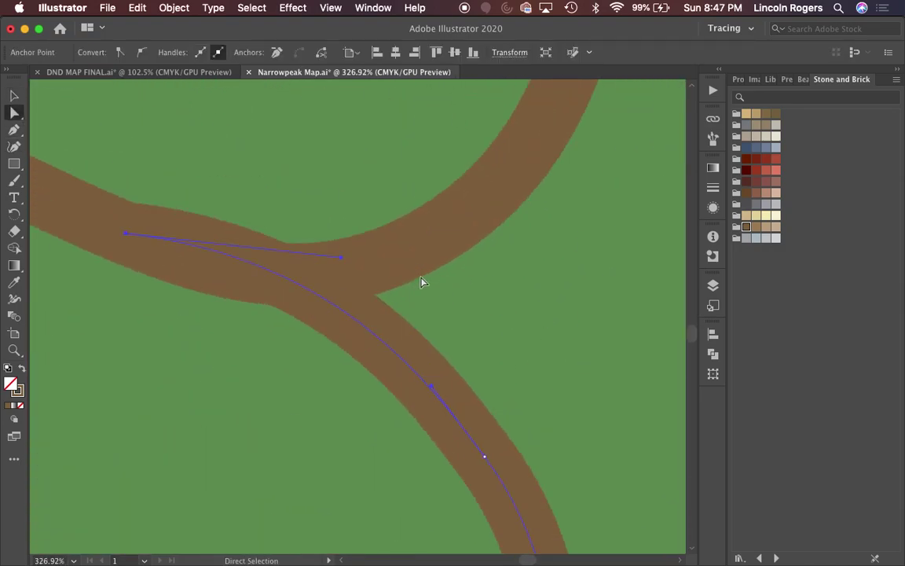
pyautogui.scroll(-2, 434, 336)
pyautogui.scroll(-10, 471, 386)
pyautogui.scroll(-2, 536, 297)
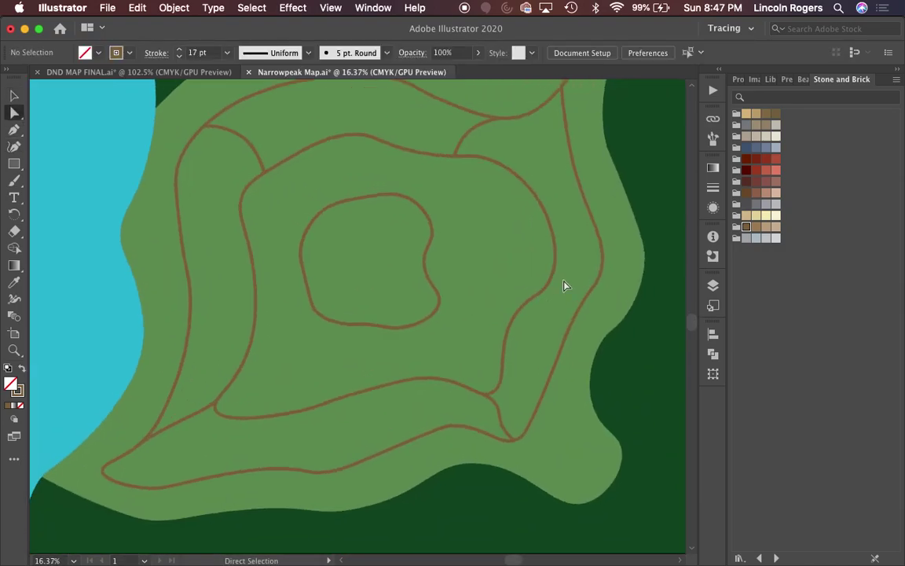
# Step: Draw a short curved branch from the middle loop's east side at its southeast corner into the southeastern connector
pyautogui.scroll(10, 565, 285)
pyautogui.hotkey('shift', '`')
pyautogui.click(452, 359)
pyautogui.click(449, 367)
pyautogui.click(463, 172)
pyautogui.press('a')
pyautogui.scroll(4, 407, 320)
pyautogui.scroll(-10, 406, 320)
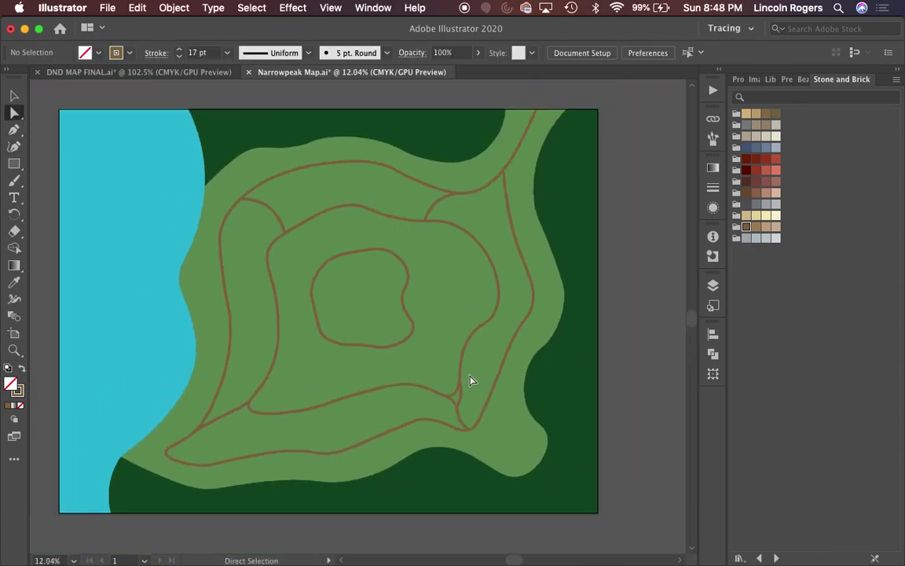
# Step: Draw a curved road in the east from the middle loop to the outer road with the Curvature tool
pyautogui.scroll(8, 471, 378)
pyautogui.click(14, 146)
pyautogui.scroll(-3, 424, 259)
pyautogui.click(431, 257)
pyautogui.click(477, 216)
pyautogui.click(525, 210)
# Step: Move the eastern connector's end anchors onto the centrelines of the middle loop and the outer road, and deselect the path
pyautogui.press('a')
pyautogui.scroll(5, 360, 356)
pyautogui.moveTo(318, 266); pyautogui.dragTo(294, 262)
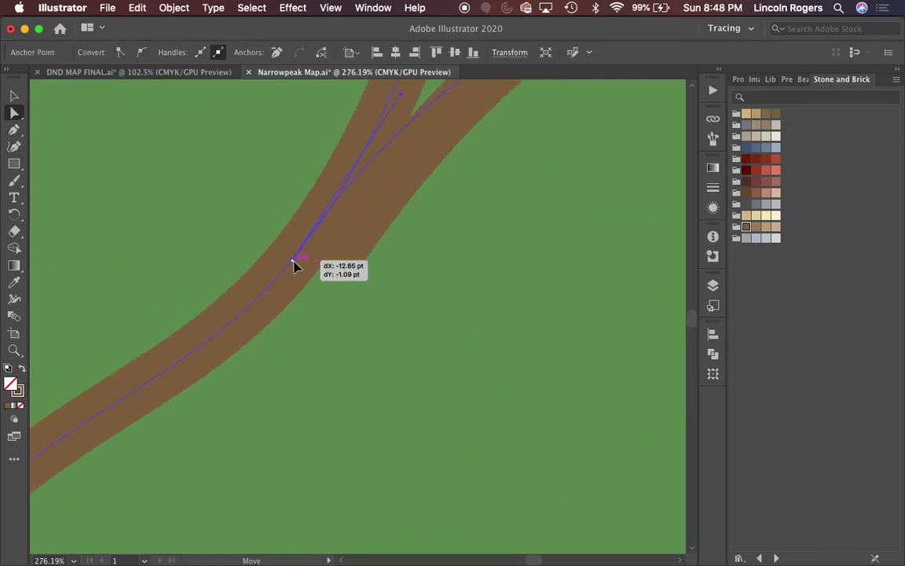
pyautogui.scroll(-6, 337, 306)
pyautogui.scroll(6, 442, 173)
pyautogui.moveTo(418, 248); pyautogui.dragTo(449, 250)
pyautogui.click(570, 263)
# Step: Draw a curved road in the south from the middle loop up to the inner loop, merging its ends into both loops
pyautogui.scroll(-10, 570, 263)
pyautogui.scroll(1, 483, 272)
pyautogui.scroll(6, 424, 339)
pyautogui.hotkey('shift', '`')
pyautogui.click(364, 425)
pyautogui.click(319, 368)
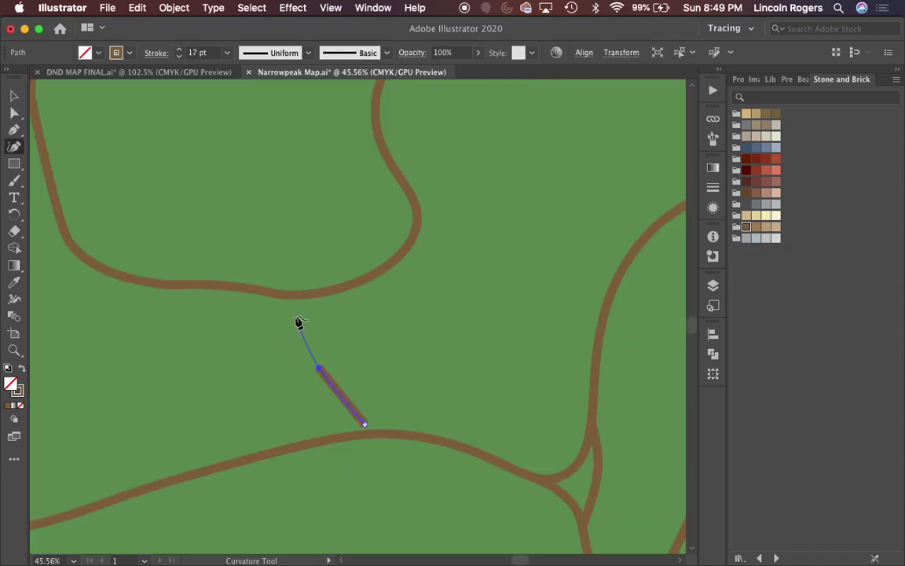
pyautogui.click(298, 322)
pyautogui.click(256, 299)
pyautogui.press('a')
pyautogui.scroll(4, 369, 420)
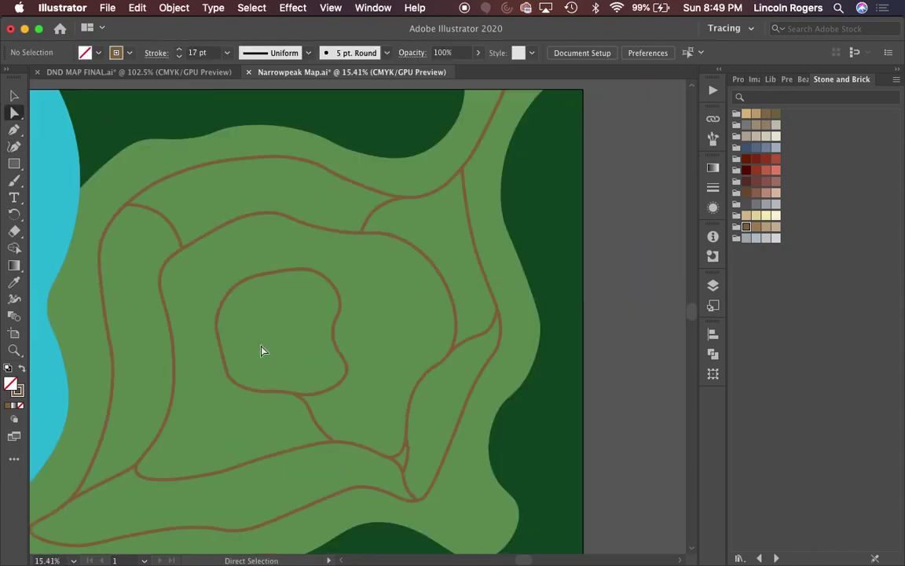
# Step: Draw a curved road from the northwestern connector's junction on the middle loop to the inner loop's northwest side
pyautogui.scroll(6, 263, 351)
pyautogui.hotkey('shift', '`')
pyautogui.click(307, 326)
pyautogui.scroll(-3, 400, 488)
pyautogui.click(364, 398)
pyautogui.click(446, 491)
pyautogui.scroll(-3, 447, 491)
pyautogui.click(450, 509)
# Step: Move the lower end anchor of the northwestern inner connector onto the inner loop's centreline, and deselect the path
pyautogui.press('a')
pyautogui.scroll(4, 456, 472)
pyautogui.moveTo(461, 446); pyautogui.dragTo(469, 450)
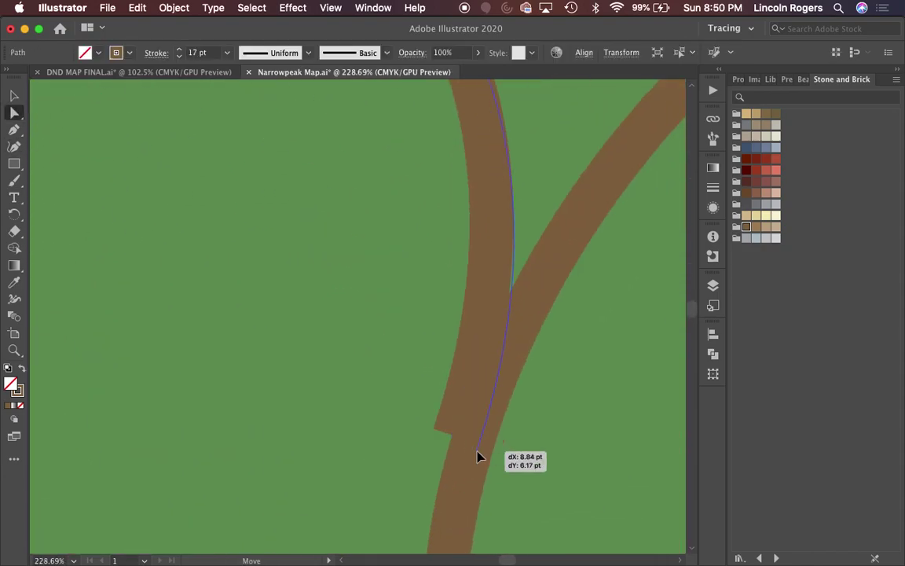
pyautogui.scroll(1, 473, 452)
pyautogui.click(541, 430)
# Step: Add a curved road from the northeastern connector's junction on the middle loop to the inner loop's northeast side, and deselect it
pyautogui.scroll(2, 471, 454)
pyautogui.scroll(-10, 550, 483)
pyautogui.scroll(6, 551, 485)
pyautogui.click(492, 190)
pyautogui.scroll(4, 471, 298)
pyautogui.press('super+shift+a')
pyautogui.scroll(-10, 439, 330)
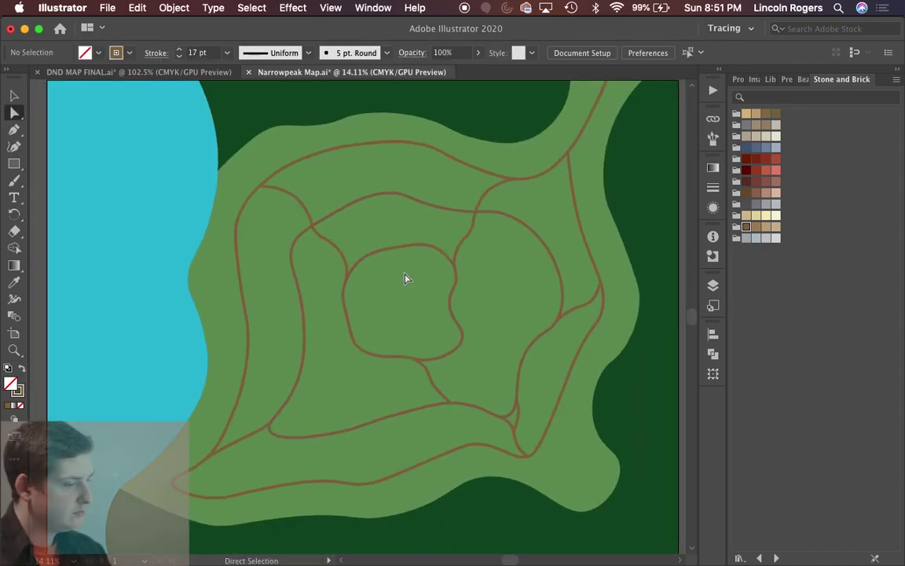
# Step: Inspect the map's southwest coast, and compare it with the Narrowpeak area in the DND MAP FINAL document
pyautogui.scroll(-2, 350, 394)
pyautogui.scroll(3, 349, 396)
pyautogui.scroll(-1, 349, 396)
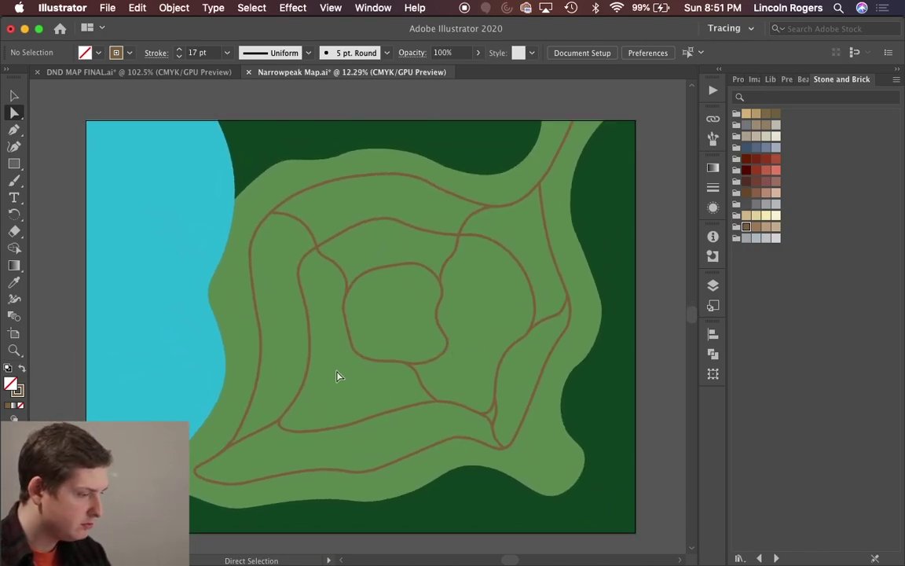
pyautogui.scroll(3, 207, 464)
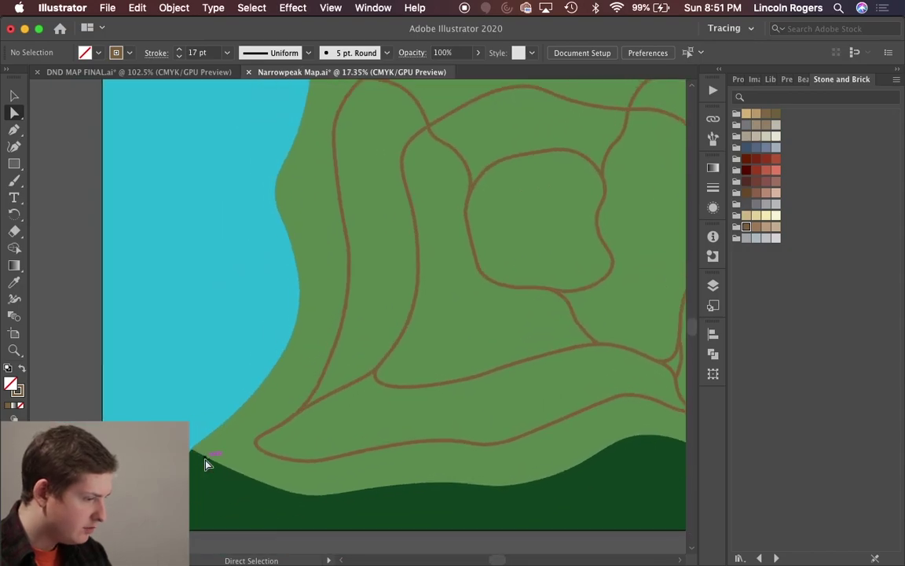
pyautogui.scroll(3, 240, 418)
pyautogui.scroll(2, 240, 418)
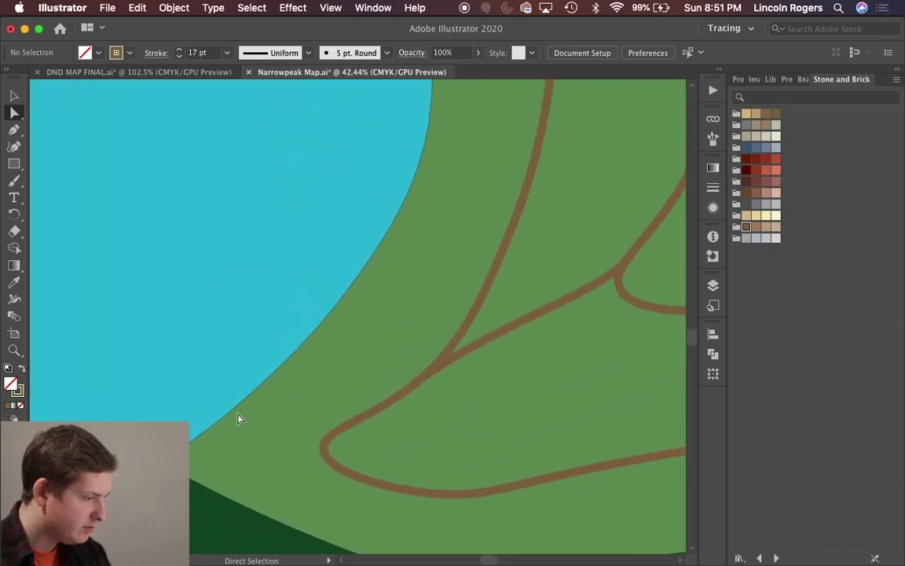
pyautogui.click(128, 69)
pyautogui.scroll(-10, 259, 314)
pyautogui.scroll(-8, 271, 329)
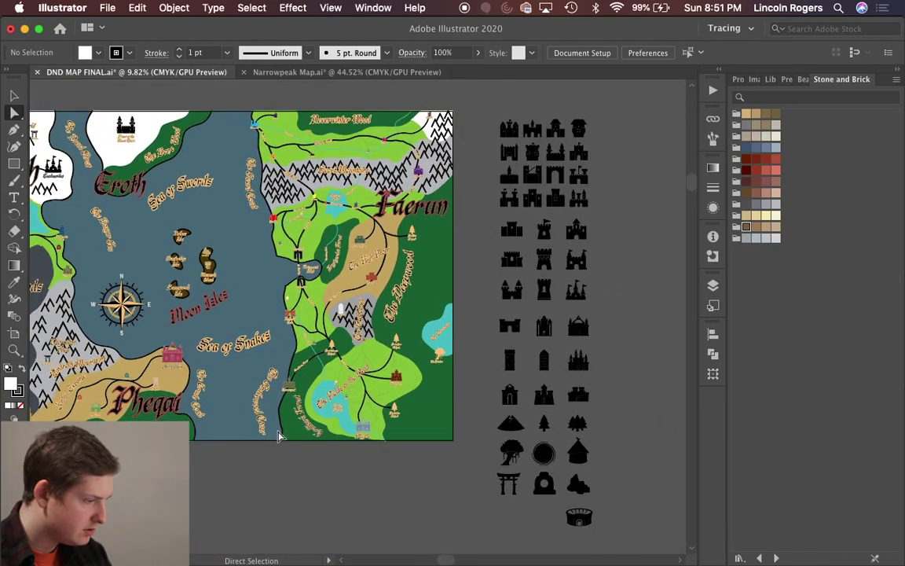
pyautogui.scroll(4, 288, 385)
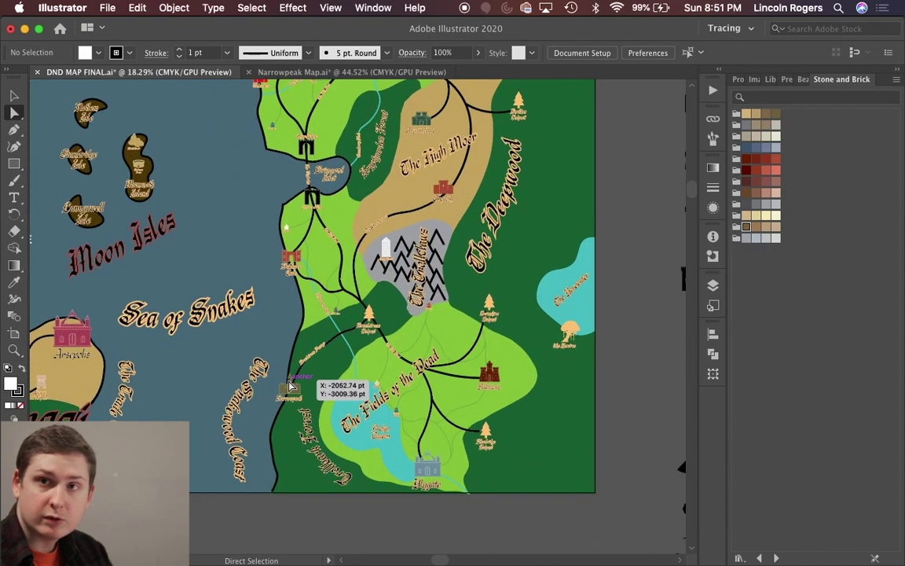
# Step: Examine the castle and landmark icons beside the DND MAP FINAL artwork, and return to the Narrowpeak Map document
pyautogui.scroll(-6, 315, 377)
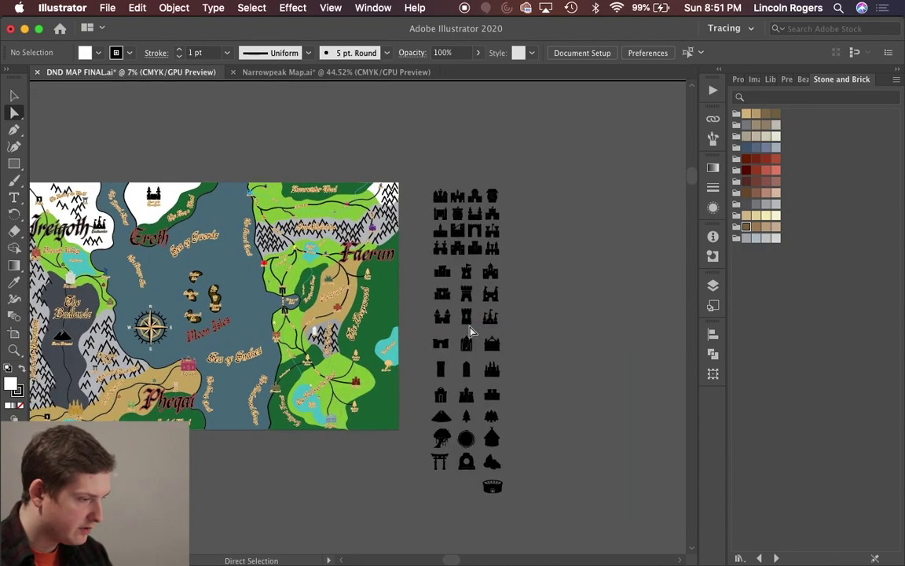
pyautogui.scroll(3, 424, 299)
pyautogui.scroll(-4, 451, 306)
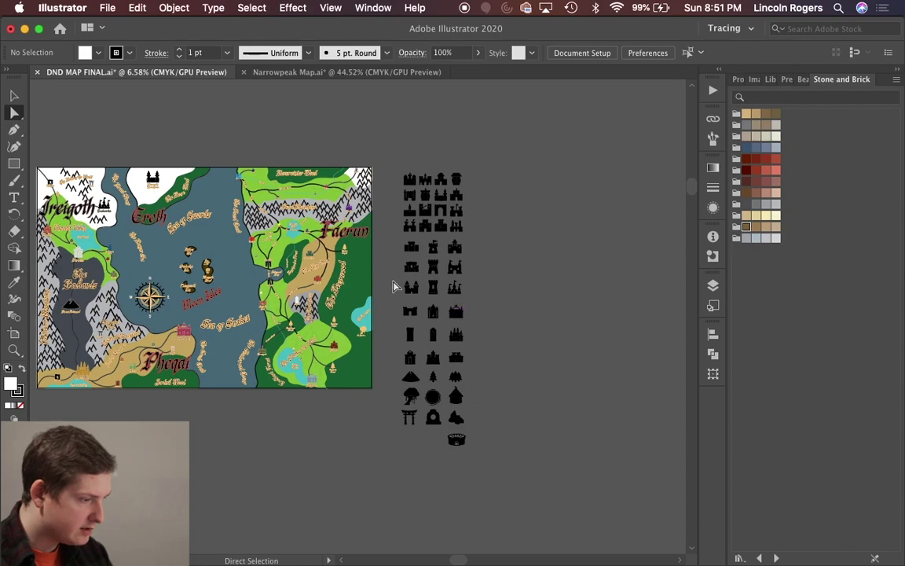
pyautogui.scroll(6, 397, 252)
pyautogui.scroll(10, 433, 277)
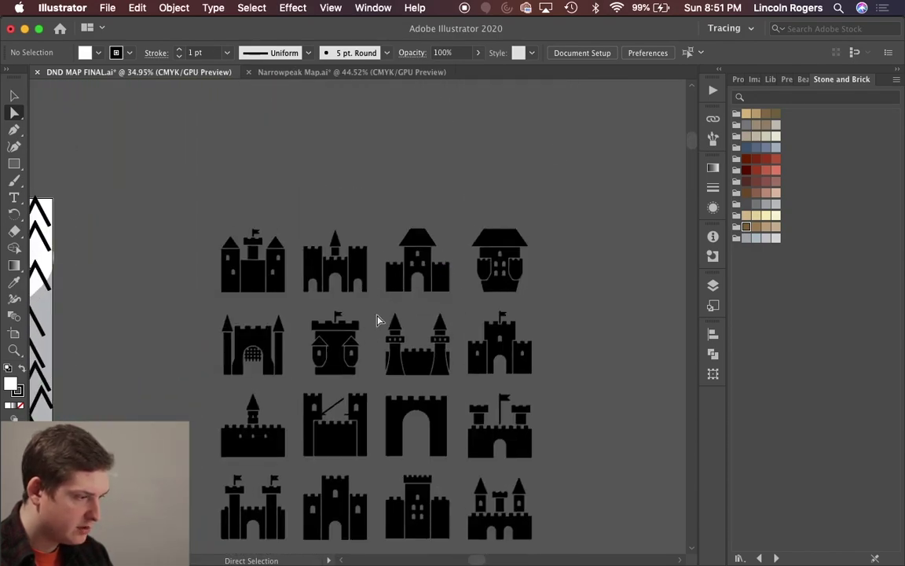
pyautogui.scroll(-3, 377, 320)
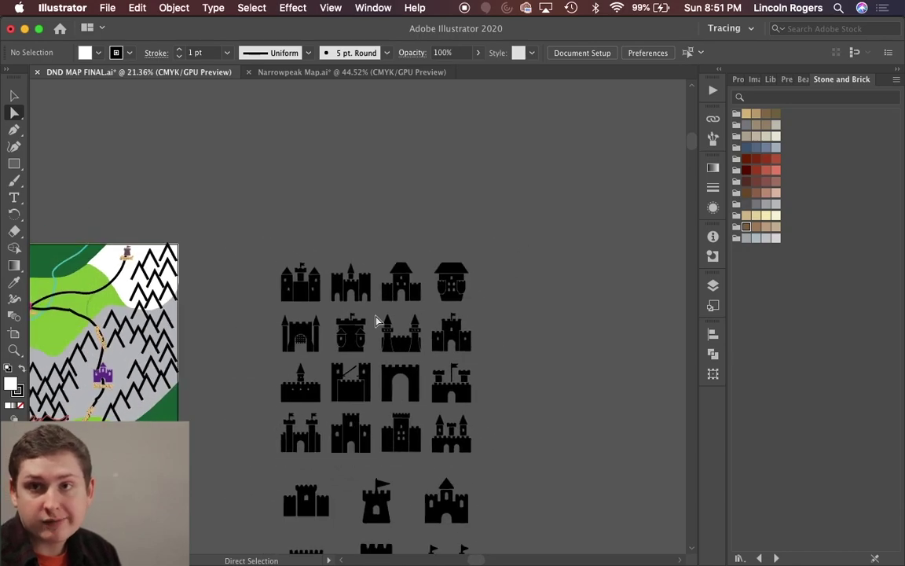
pyautogui.scroll(-6, 378, 314)
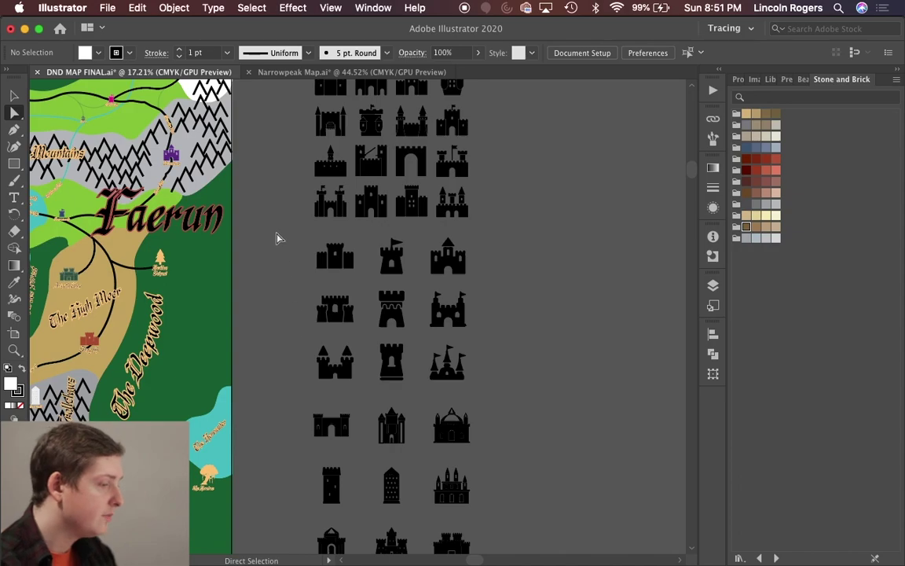
pyautogui.click(286, 72)
pyautogui.scroll(-8, 345, 367)
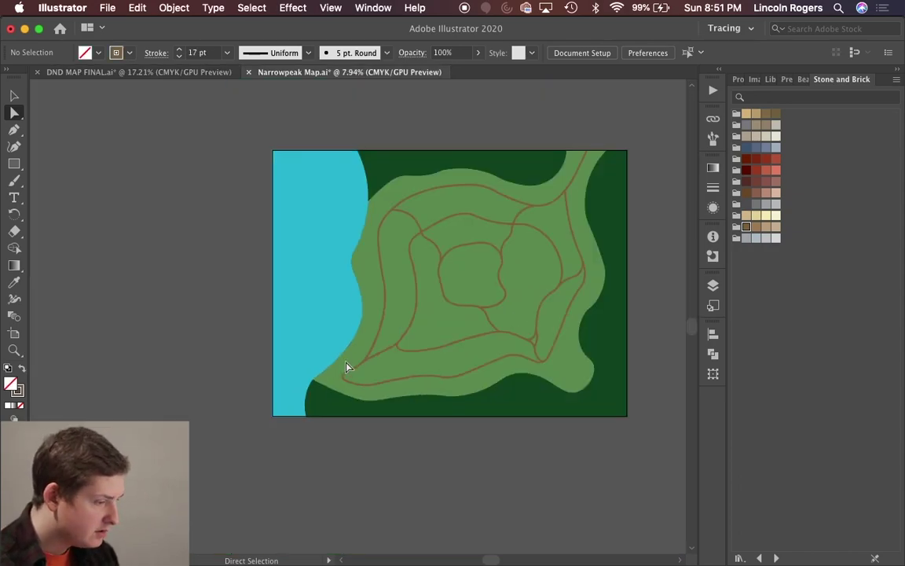
# Step: Add a new layer between the Roads and Forest layers, and lock the Roads layer
pyautogui.scroll(3, 345, 367)
pyautogui.scroll(1, 345, 367)
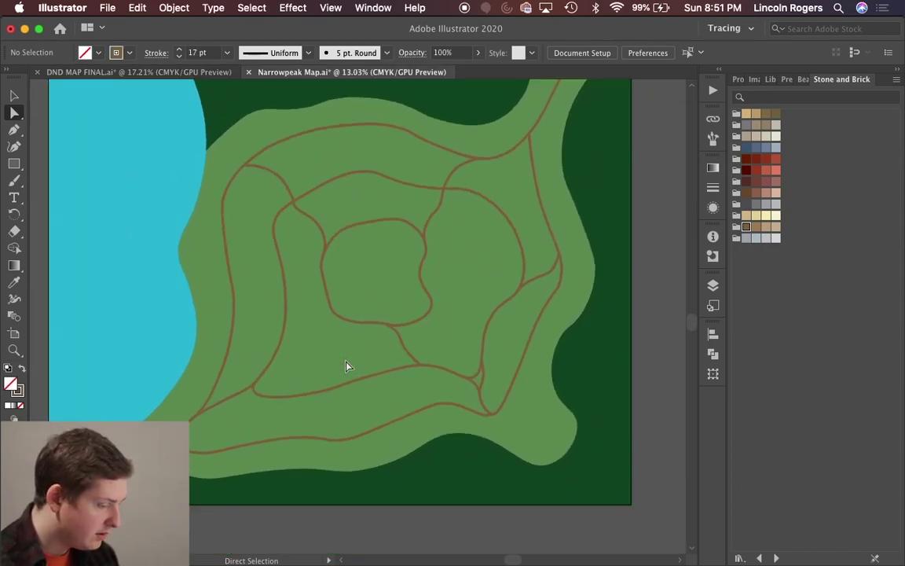
pyautogui.scroll(1, 348, 367)
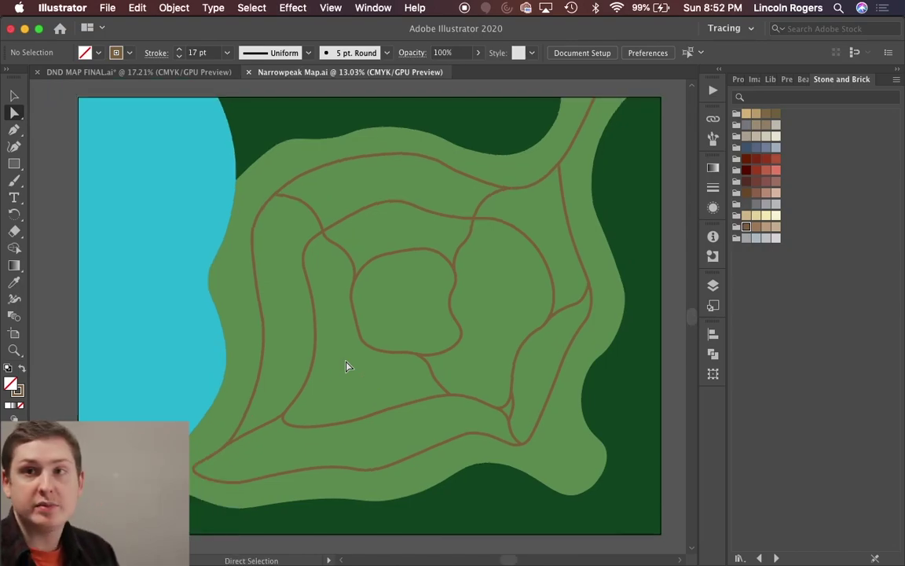
pyautogui.scroll(4, 200, 408)
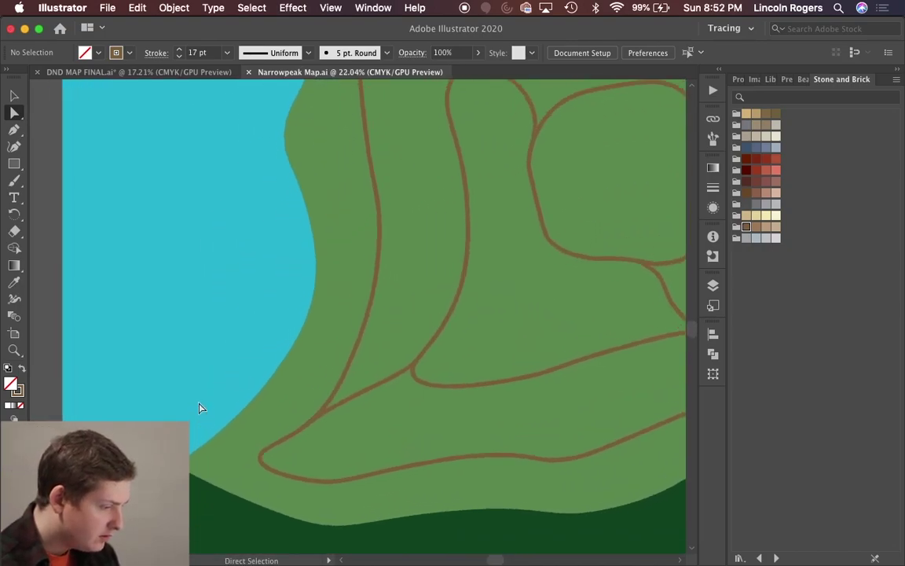
pyautogui.scroll(4, 199, 409)
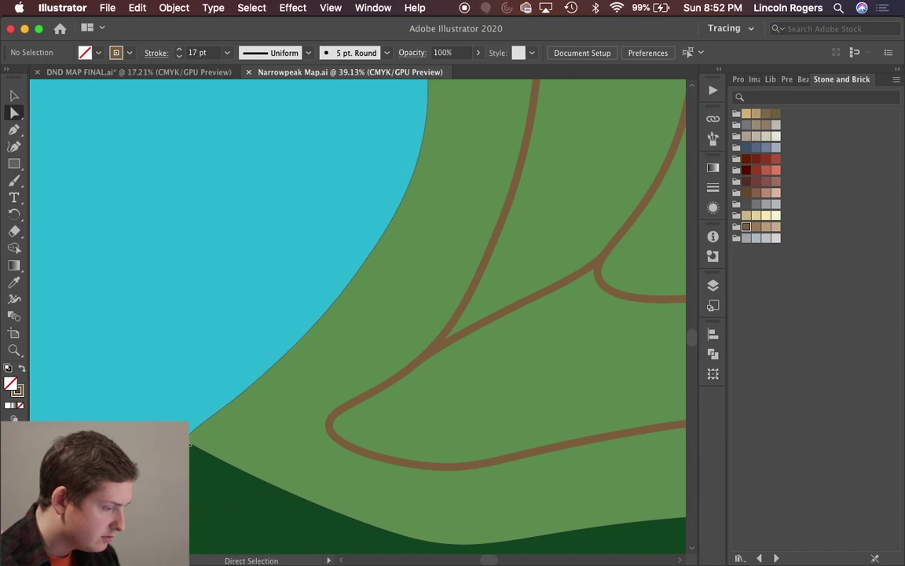
pyautogui.scroll(1, 189, 444)
pyautogui.press('F7')
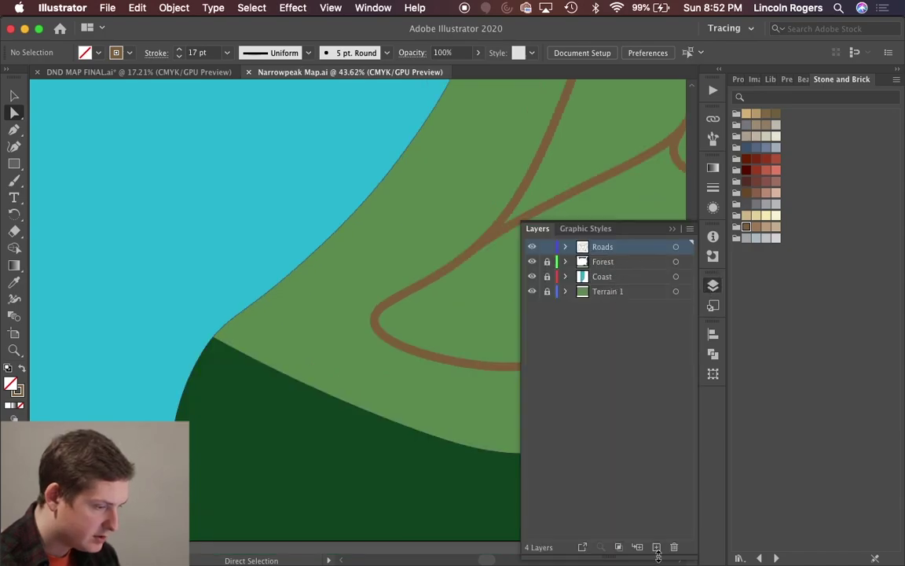
pyautogui.click(656, 547)
pyautogui.moveTo(605, 247); pyautogui.dragTo(598, 267)
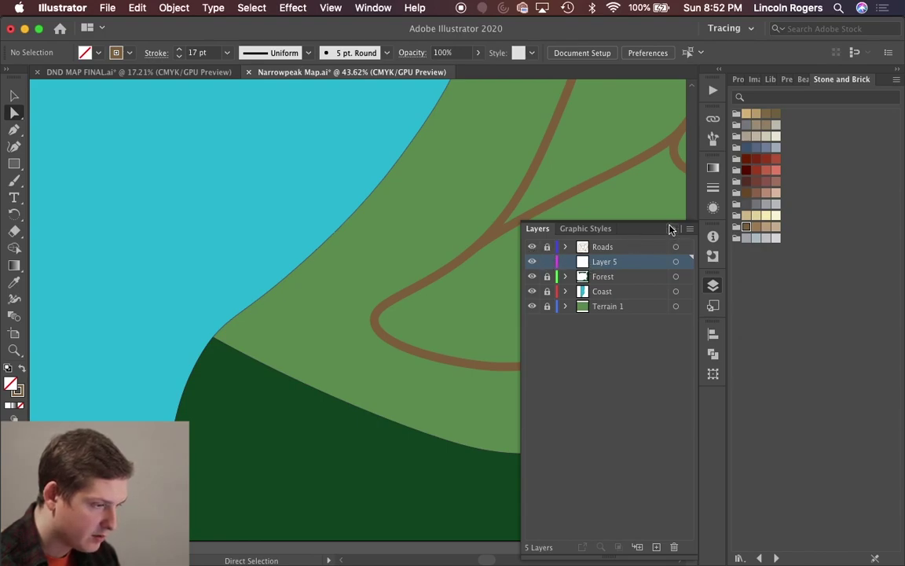
pyautogui.click(671, 229)
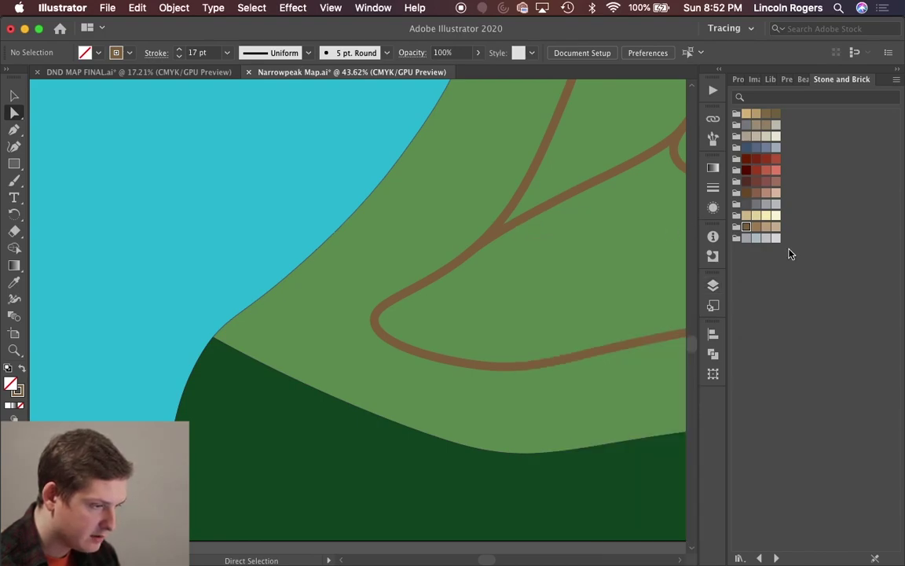
# Step: With a pale sand fill from the Beach swatches, start a Curvature outline along the coastline from the southwestern forest corner northward
pyautogui.click(803, 81)
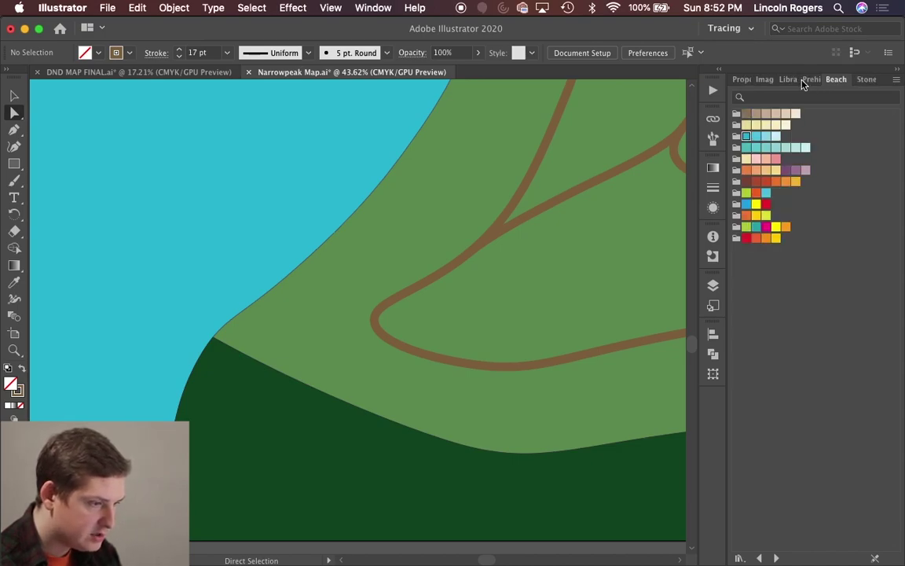
pyautogui.click(775, 126)
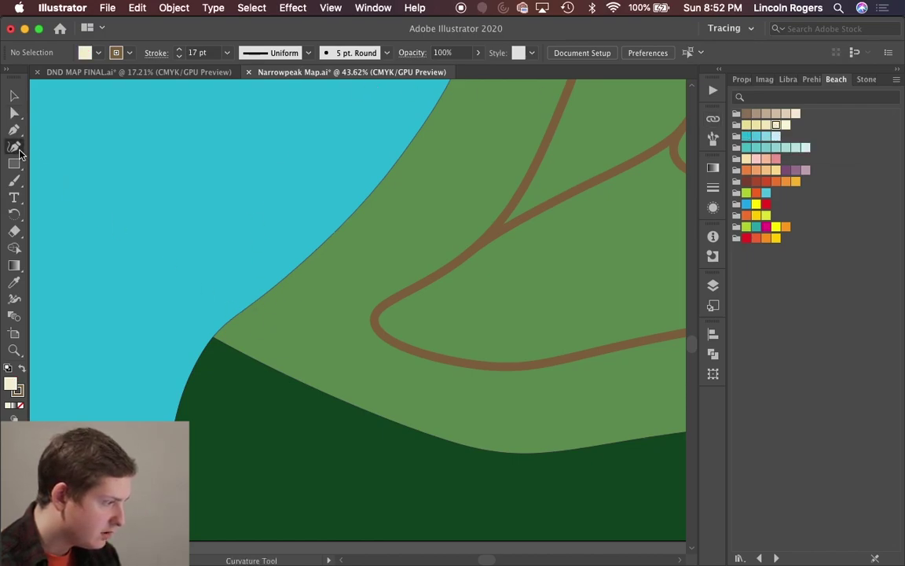
pyautogui.click(213, 337)
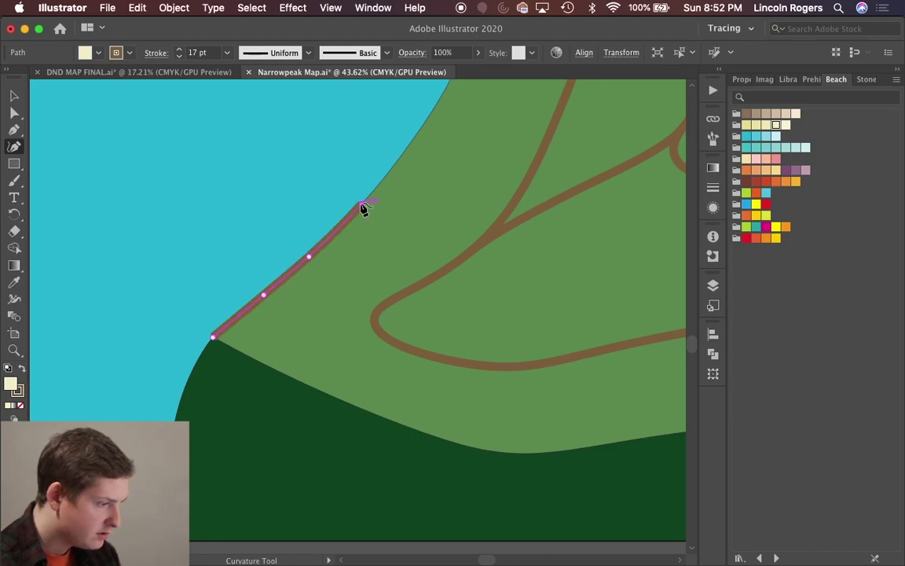
pyautogui.click(410, 143)
pyautogui.scroll(5, 412, 157)
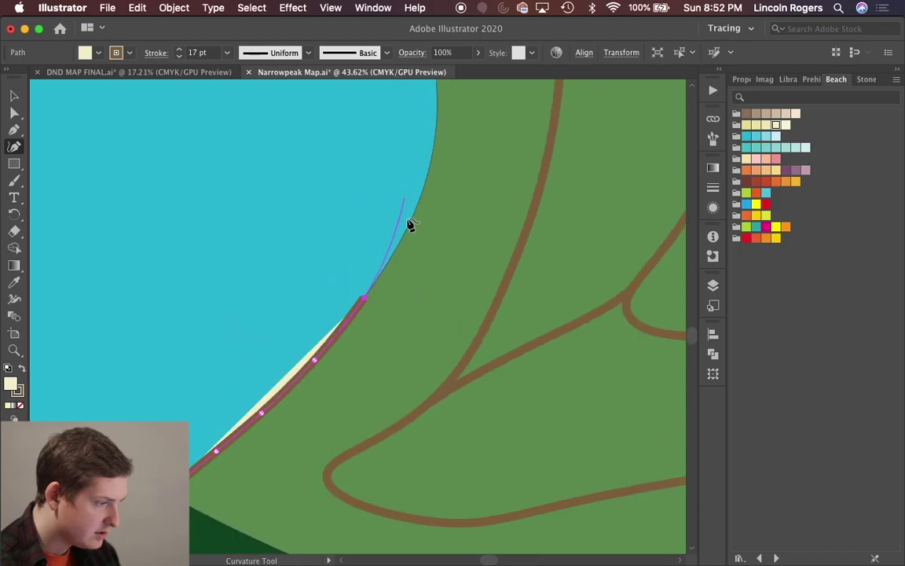
pyautogui.click(414, 216)
pyautogui.click(435, 146)
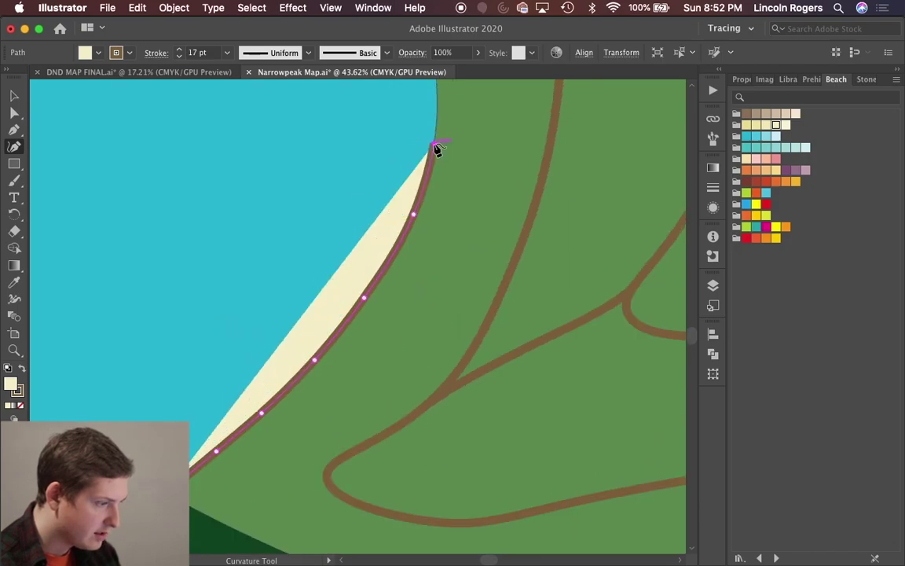
# Step: Continue the beach outline north along the coastline to the northern forest corner, and turn its end inland
pyautogui.scroll(5, 437, 150)
pyautogui.click(422, 213)
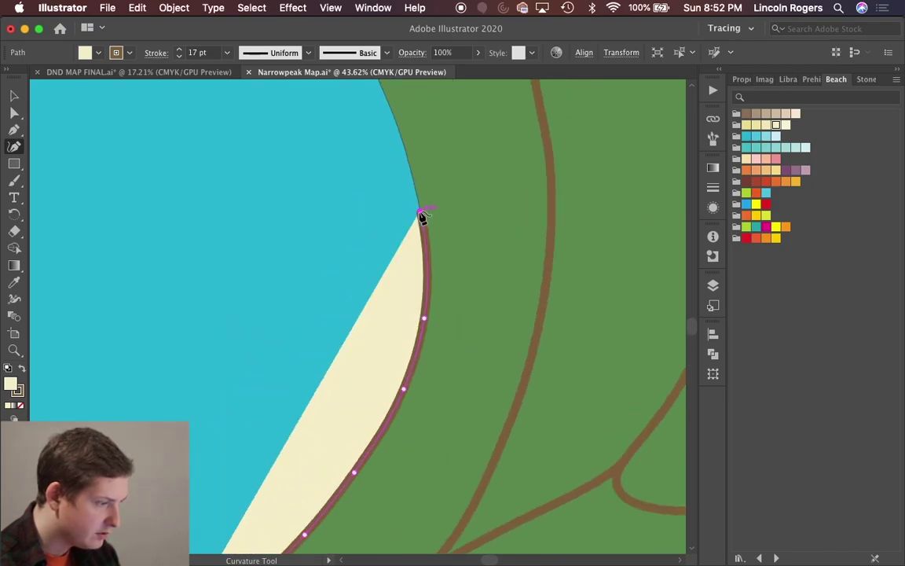
pyautogui.scroll(3, 418, 220)
pyautogui.click(423, 238)
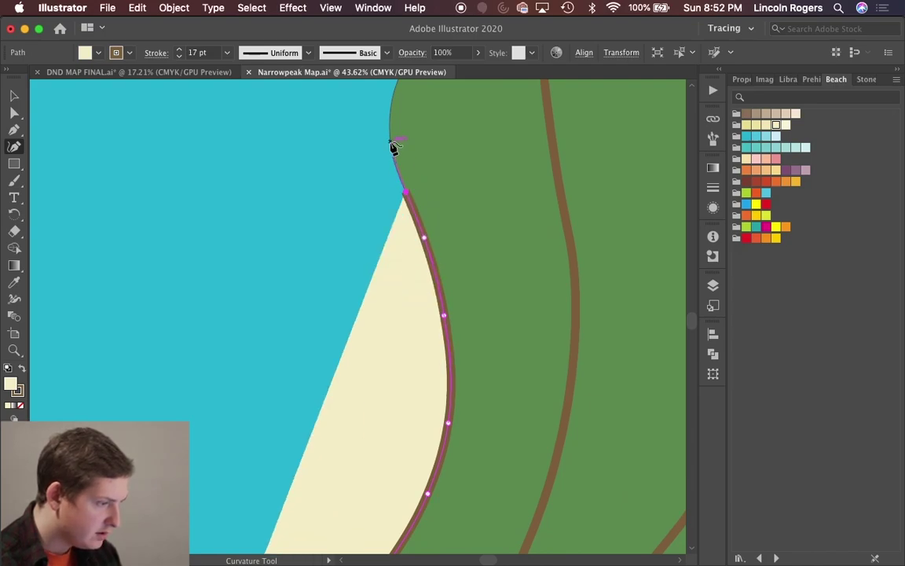
pyautogui.click(394, 145)
pyautogui.scroll(5, 418, 212)
pyautogui.click(419, 187)
pyautogui.scroll(2, 430, 235)
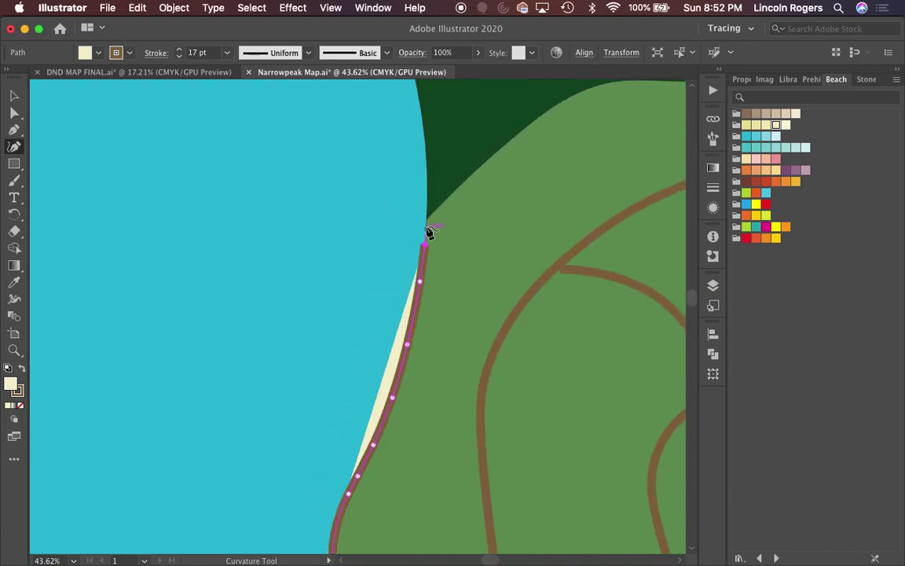
pyautogui.scroll(5, 430, 236)
pyautogui.click(390, 196)
pyautogui.click(409, 214)
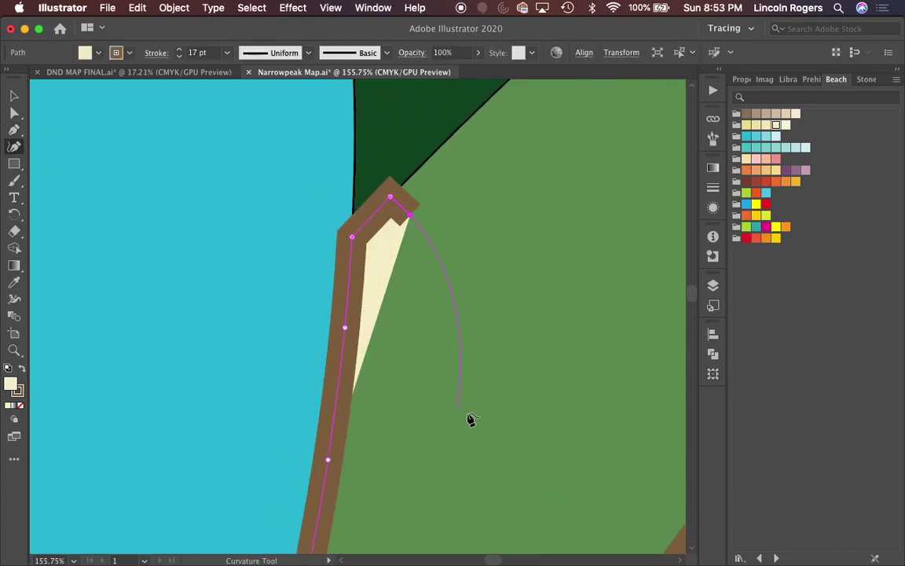
# Step: Draw the beach's wavy inland edge back south and close the shape at the southwestern forest corner
pyautogui.scroll(-4, 451, 412)
pyautogui.scroll(-10, 456, 513)
pyautogui.click(257, 504)
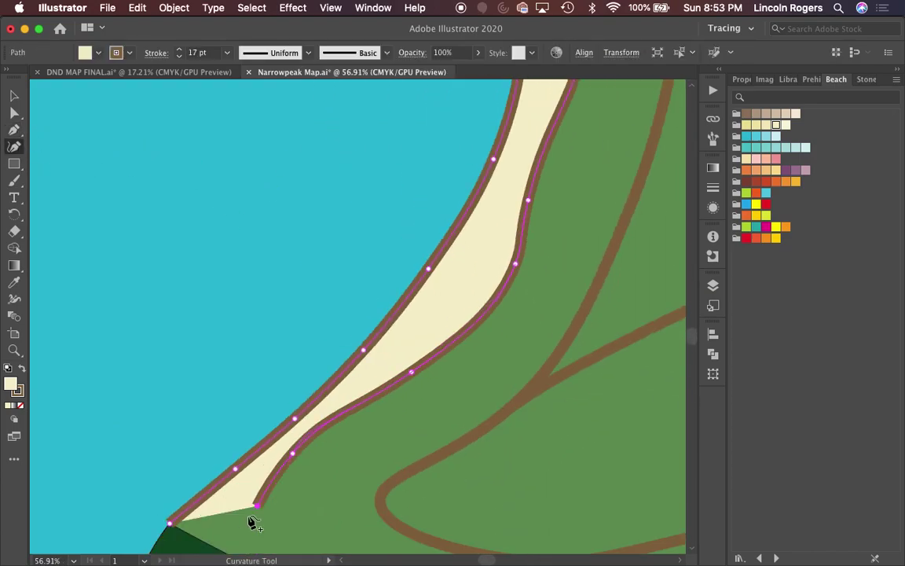
pyautogui.scroll(8, 260, 510)
pyautogui.press('p')
pyautogui.click(226, 308)
pyautogui.press('v')
pyautogui.press('super+0')
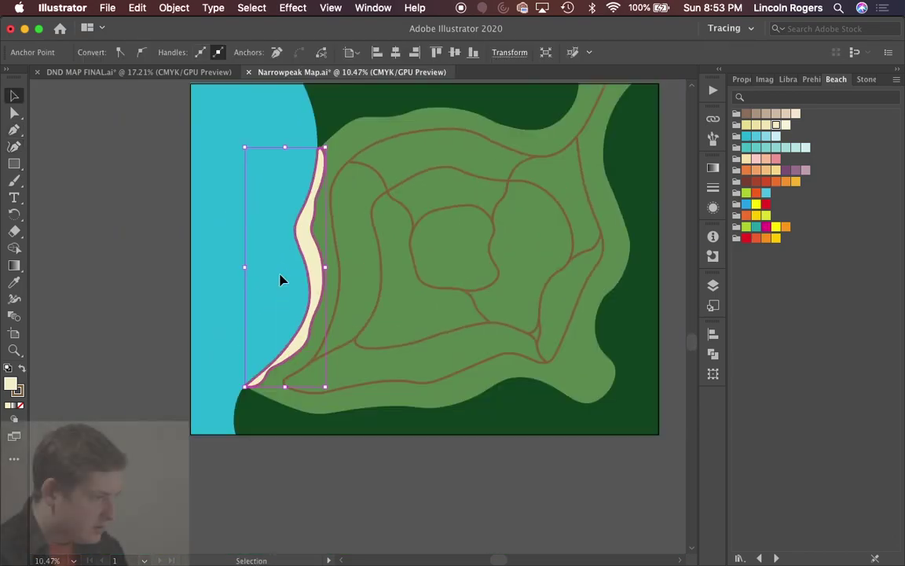
# Step: Remove the brown stroke from the beach shape and deselect it
pyautogui.scroll(2, 283, 281)
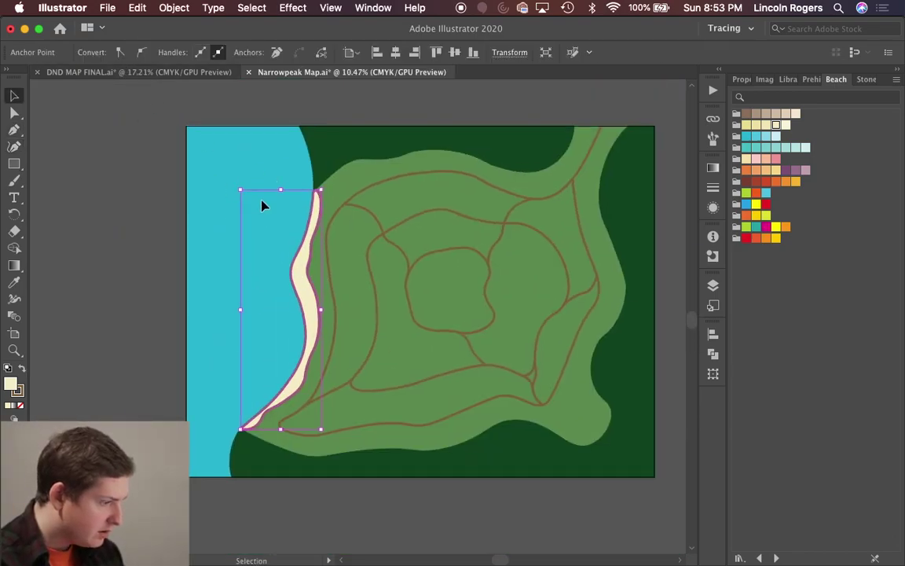
pyautogui.click(298, 284)
pyautogui.click(129, 54)
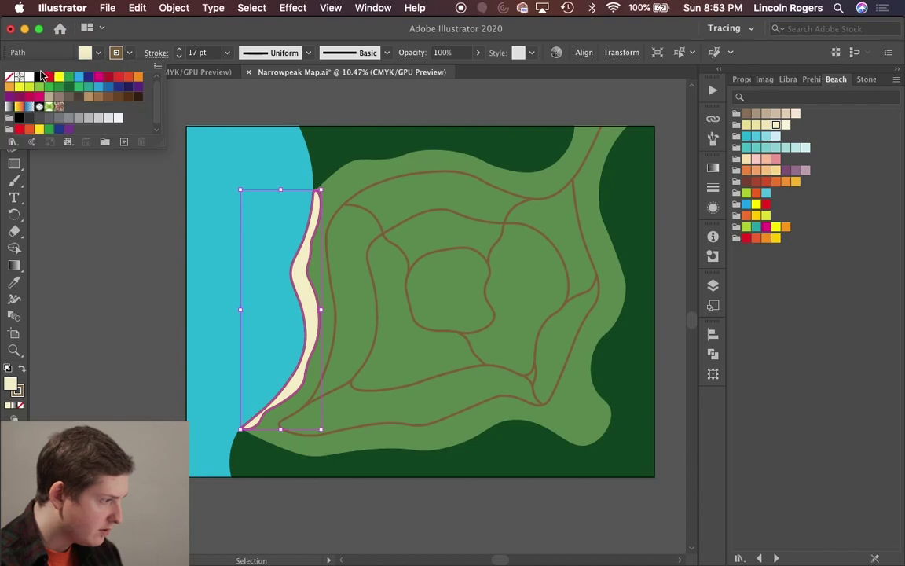
pyautogui.click(8, 80)
pyautogui.click(127, 276)
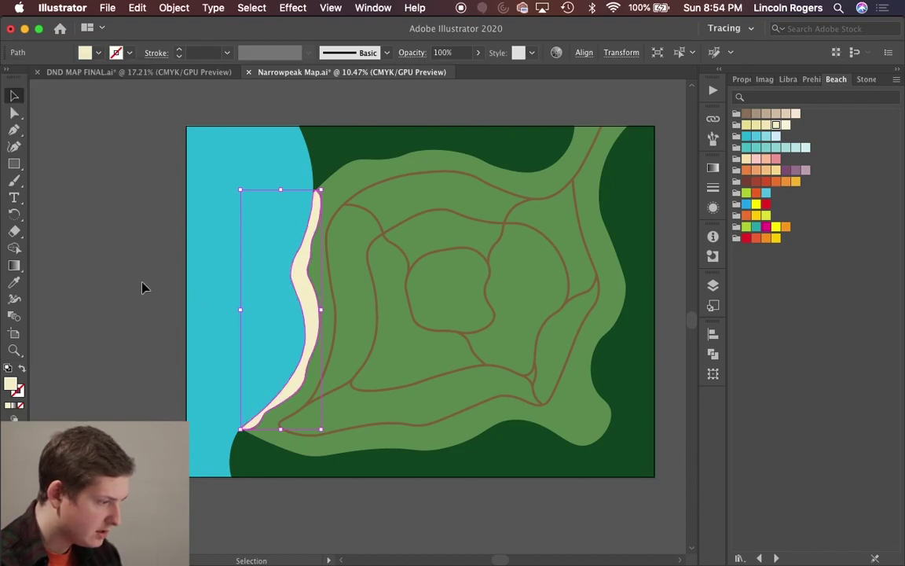
pyautogui.click(144, 286)
# Step: Examine the beach's seaward edge along the whole coastline for gaps
pyautogui.scroll(5, 194, 364)
pyautogui.scroll(-2, 194, 364)
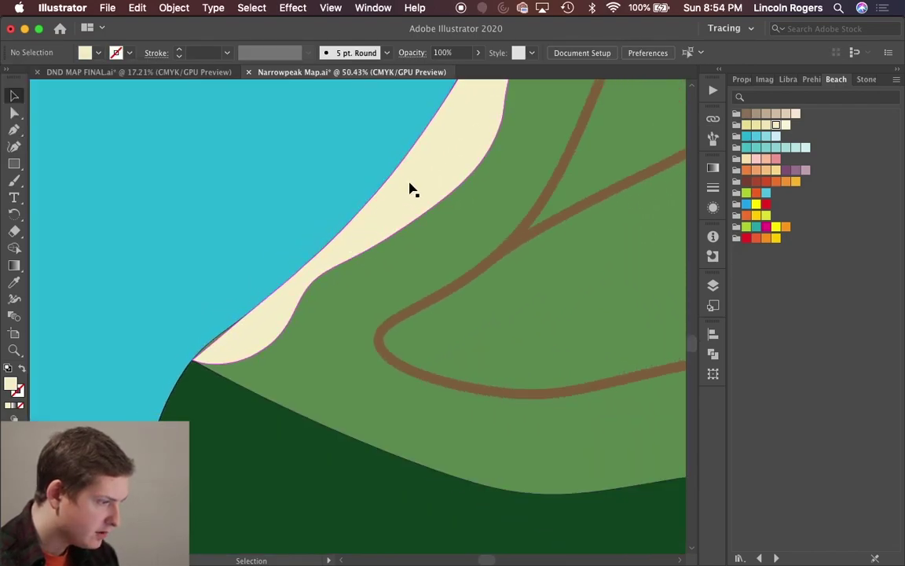
pyautogui.scroll(2, 410, 188)
pyautogui.scroll(1, 410, 188)
pyautogui.hscroll(-5, 410, 188)
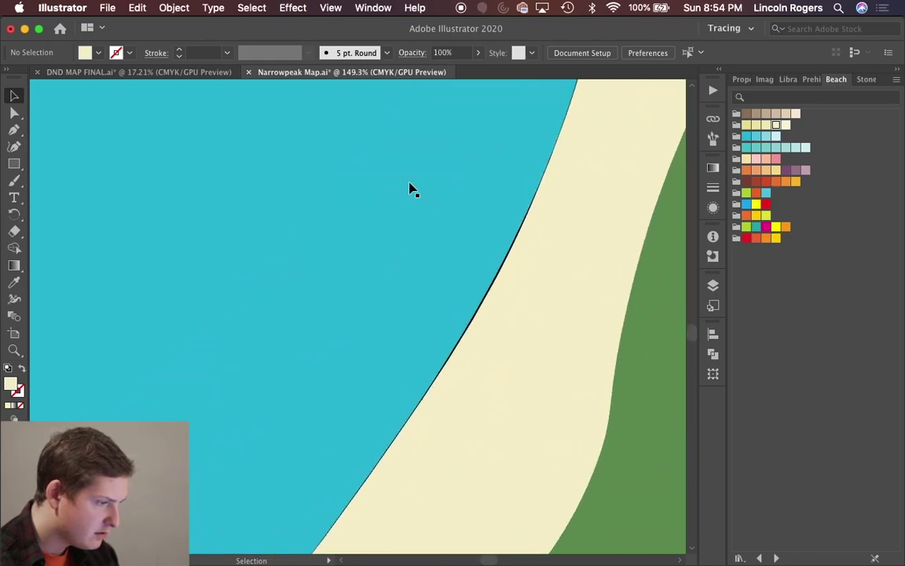
pyautogui.hscroll(5, 410, 189)
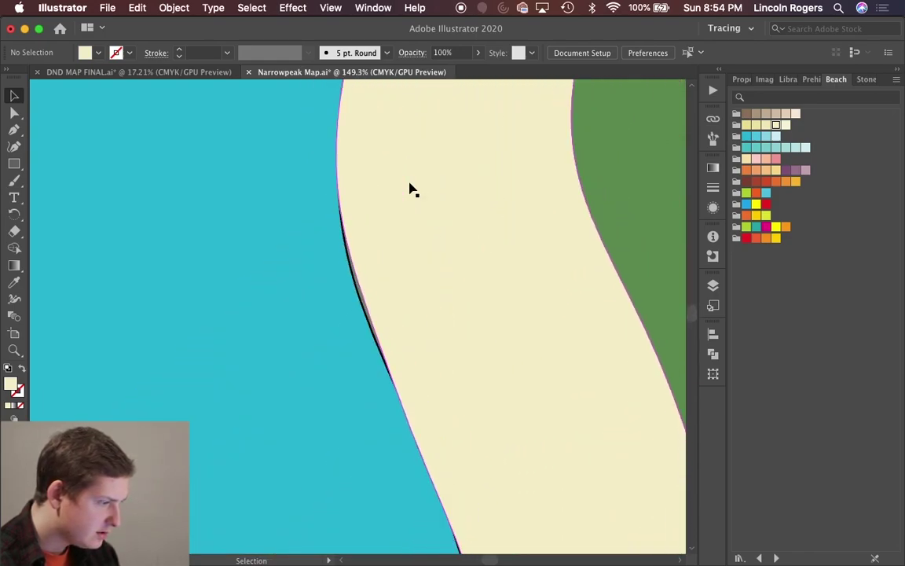
pyautogui.scroll(-3, 410, 188)
pyautogui.hscroll(5, 410, 188)
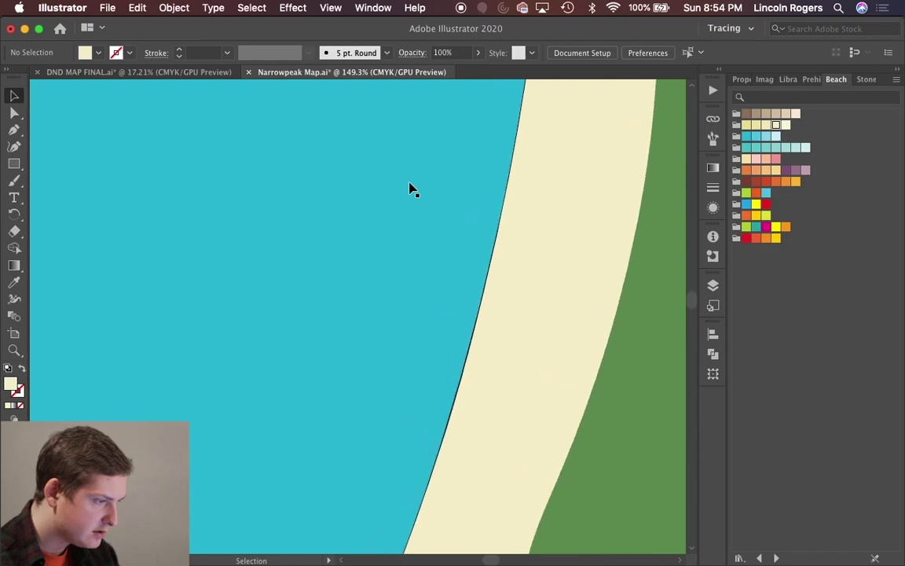
pyautogui.scroll(-5, 410, 189)
pyautogui.scroll(3, 328, 396)
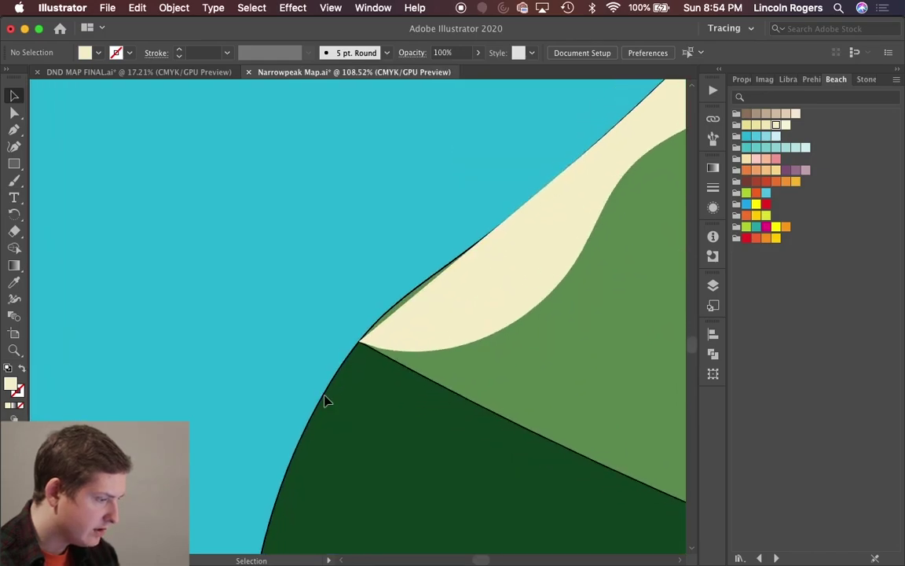
# Step: Add curve points to the seaward edge near the beach's southwestern tip, and bend it onto the coastline
pyautogui.scroll(3, 327, 402)
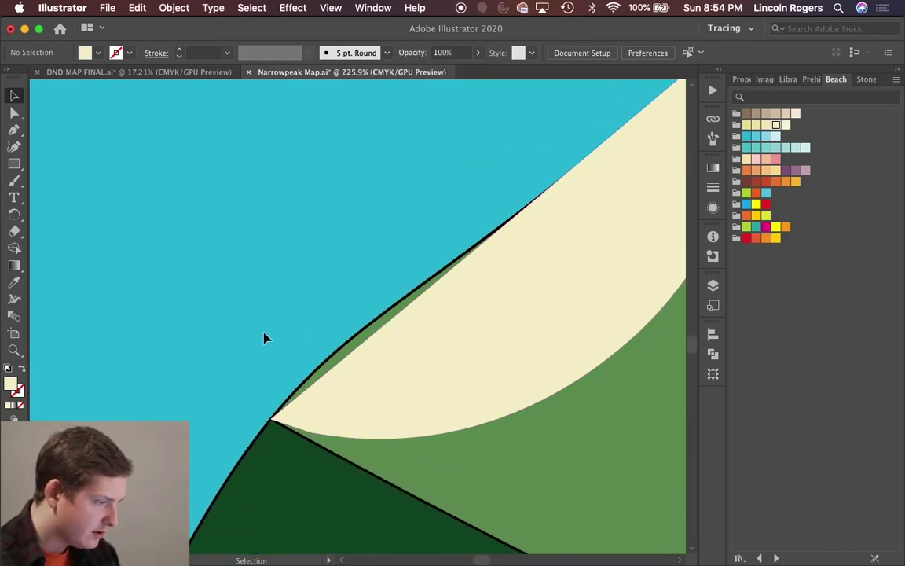
pyautogui.scroll(2, 166, 303)
pyautogui.click(15, 146)
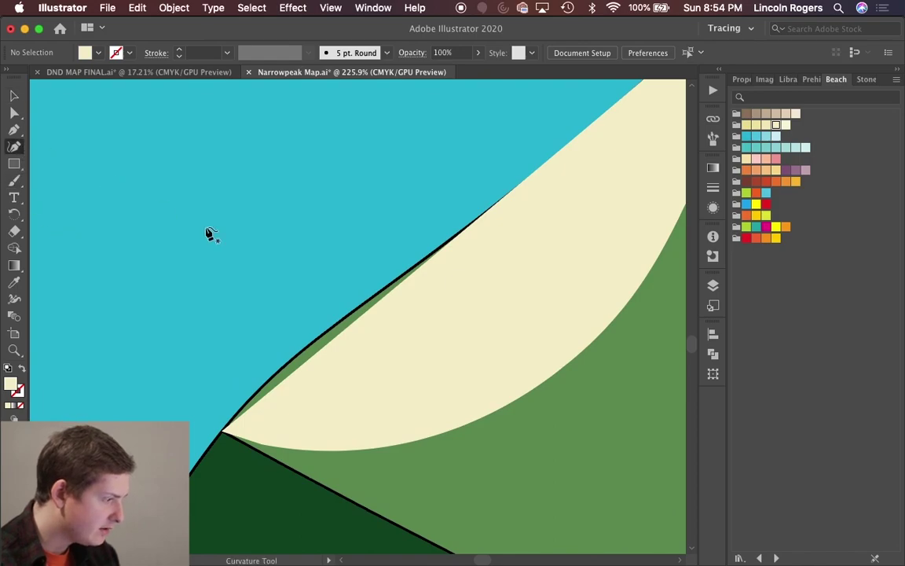
pyautogui.click(377, 308)
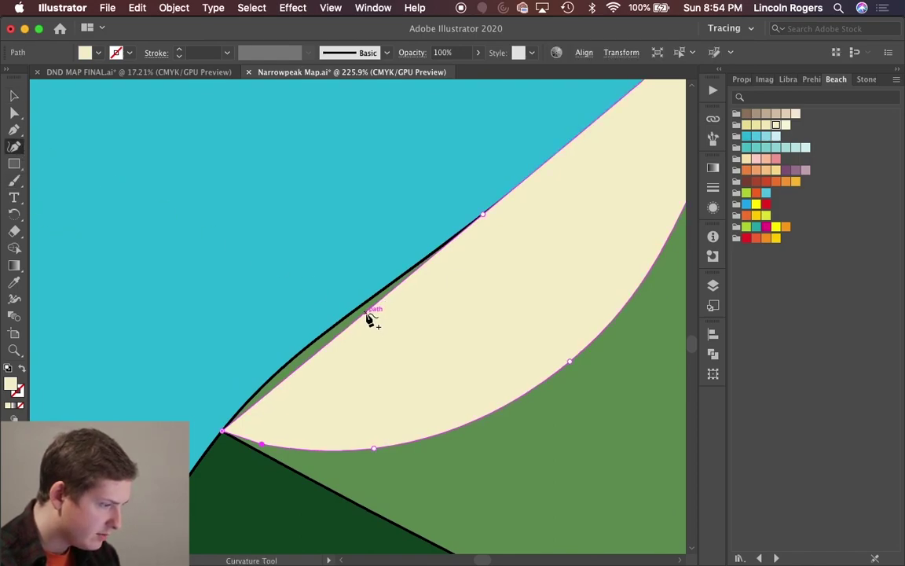
pyautogui.moveTo(366, 315); pyautogui.dragTo(358, 309)
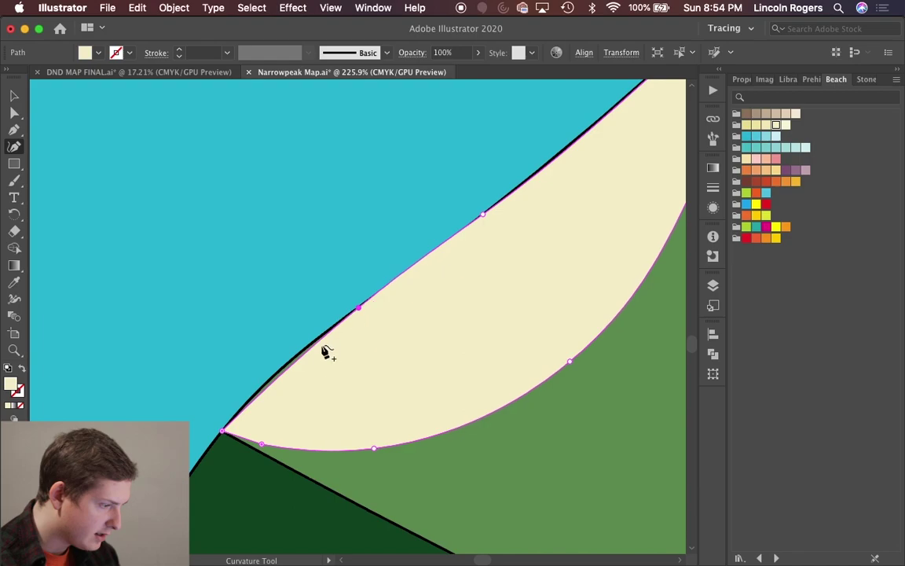
pyautogui.scroll(5, 460, 294)
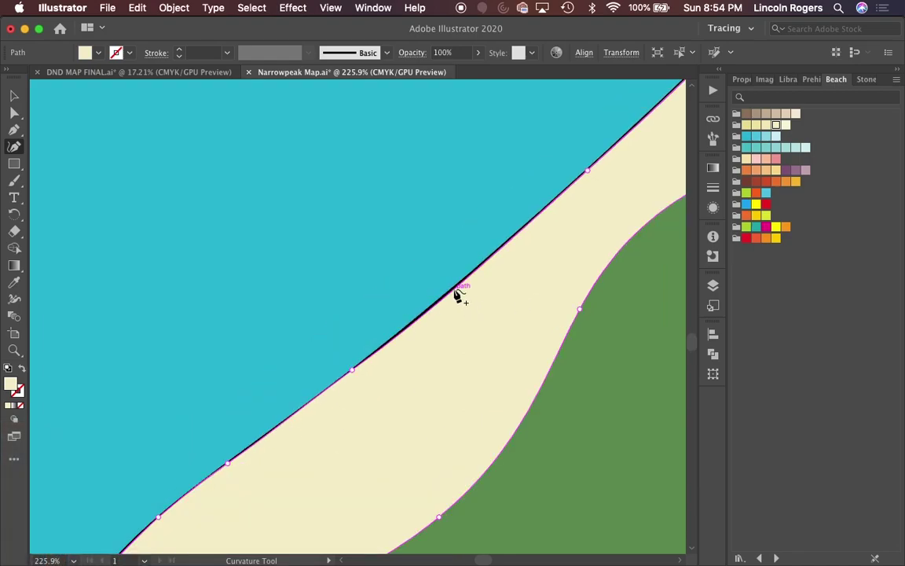
# Step: Pull the beach's seaward edge onto the coastline just south of the land's western bulge
pyautogui.scroll(-5, 478, 294)
pyautogui.scroll(6, 400, 283)
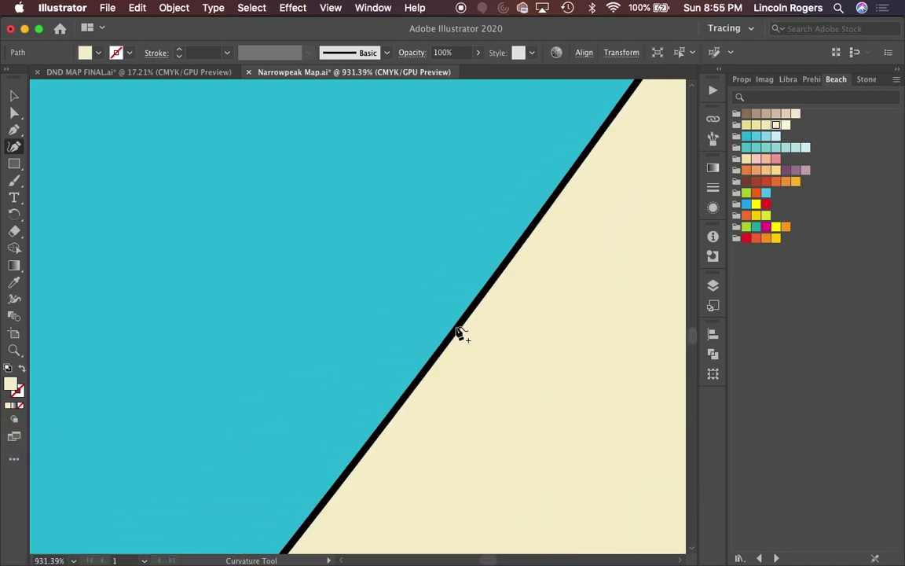
pyautogui.scroll(-3, 461, 329)
pyautogui.scroll(10, 412, 344)
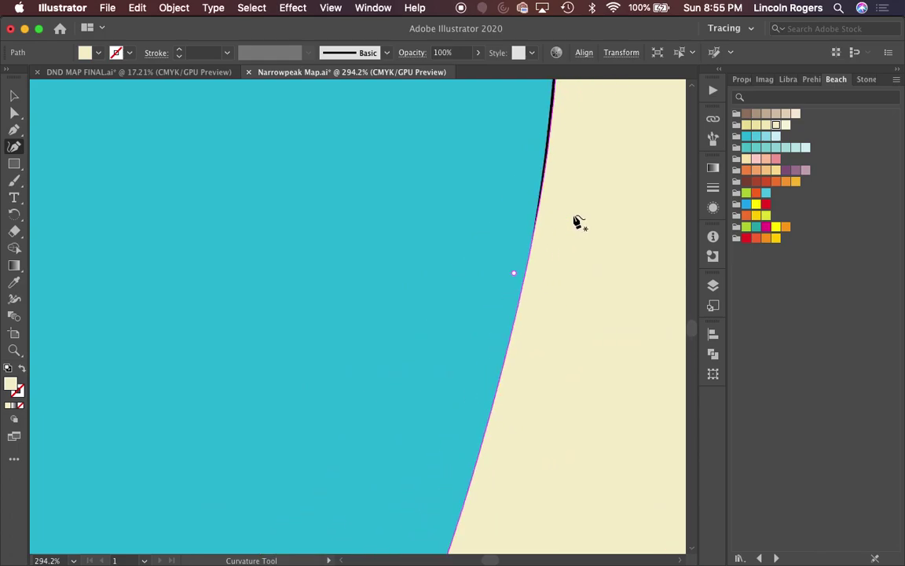
pyautogui.scroll(-3, 542, 236)
pyautogui.scroll(6, 472, 228)
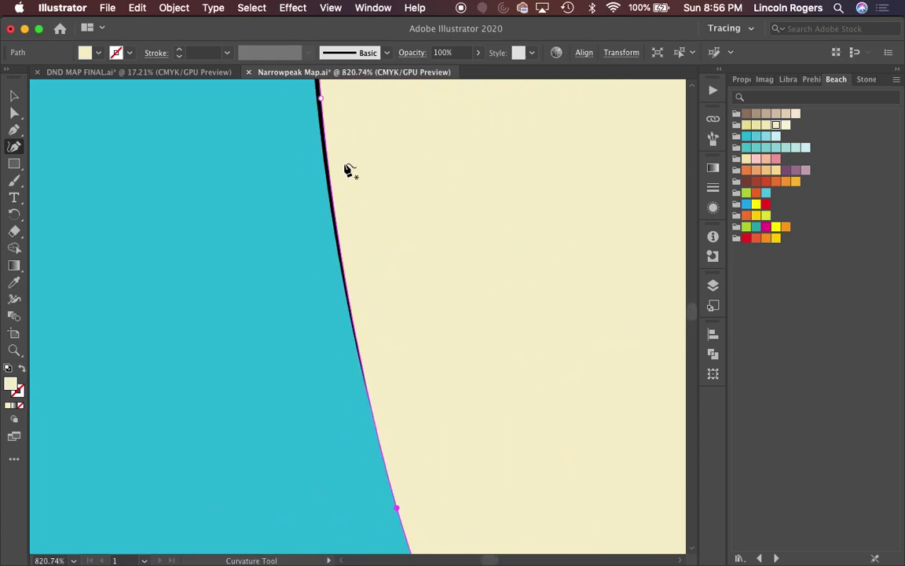
pyautogui.scroll(-2, 330, 180)
pyautogui.moveTo(331, 306); pyautogui.dragTo(324, 218)
# Step: Pull the beach's seaward edge onto the coastline around the land's western bulge to close the remaining gaps
pyautogui.scroll(5, 317, 214)
pyautogui.scroll(5, 354, 206)
pyautogui.moveTo(382, 186); pyautogui.dragTo(375, 184)
pyautogui.scroll(5, 373, 186)
pyautogui.press('a')
pyautogui.moveTo(369, 186); pyautogui.dragTo(363, 185)
pyautogui.scroll(-10, 374, 174)
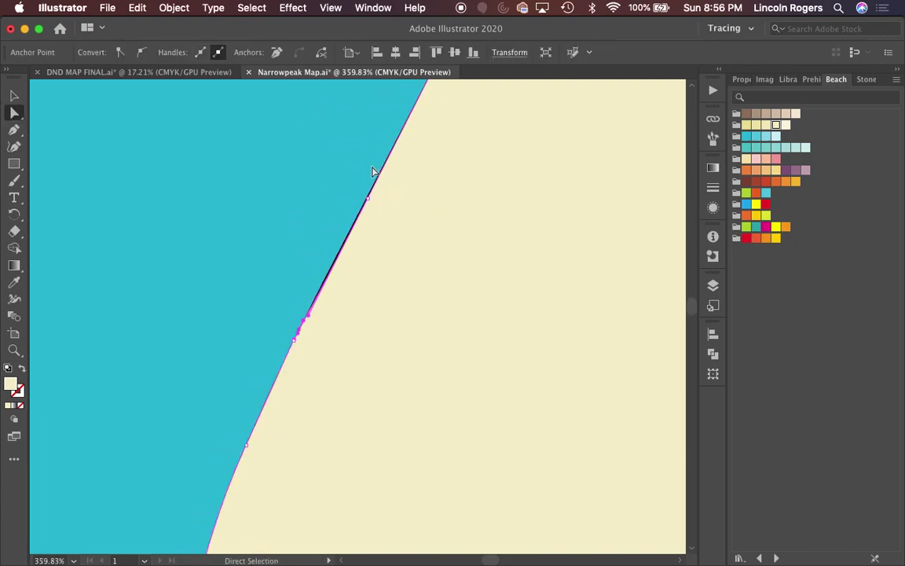
# Step: Bend the beach's seaward edge onto the coastline north of the western bulge, and deselect the beach
pyautogui.scroll(10, 285, 393)
pyautogui.hotkey('shift', '`')
pyautogui.moveTo(442, 380); pyautogui.dragTo(555, 481)
pyautogui.press('a')
pyautogui.scroll(5, 307, 353)
pyautogui.moveTo(307, 353); pyautogui.dragTo(309, 399)
pyautogui.scroll(-5, 293, 389)
pyautogui.press('super+shift+a')
# Step: Unlock the forest layer, remove the black stroke from the dark green forest shape, and deselect it
pyautogui.scroll(-5, 355, 268)
pyautogui.scroll(2, 355, 268)
pyautogui.press('F7')
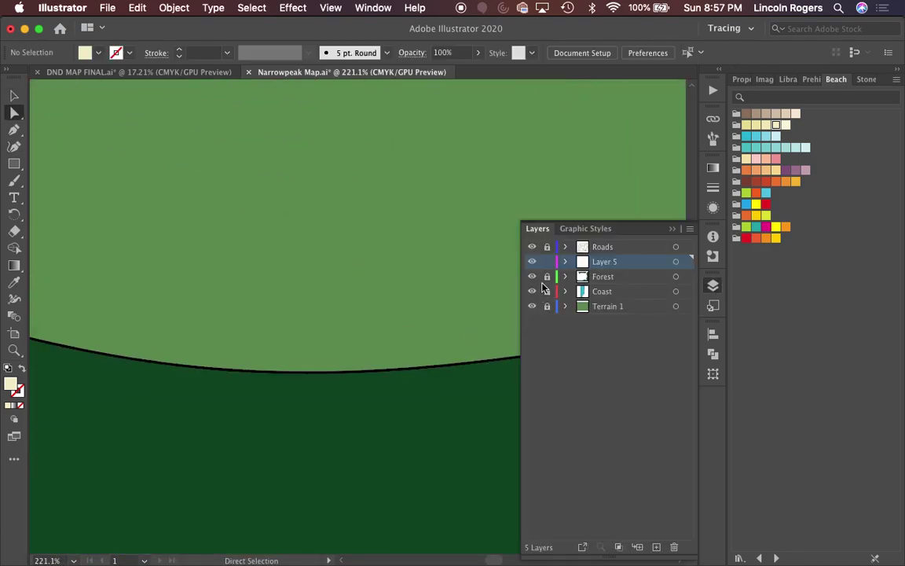
pyautogui.press('F7')
pyautogui.click(232, 260)
pyautogui.scroll(-5, 232, 260)
pyautogui.press('super+shift+a')
pyautogui.scroll(-3, 337, 226)
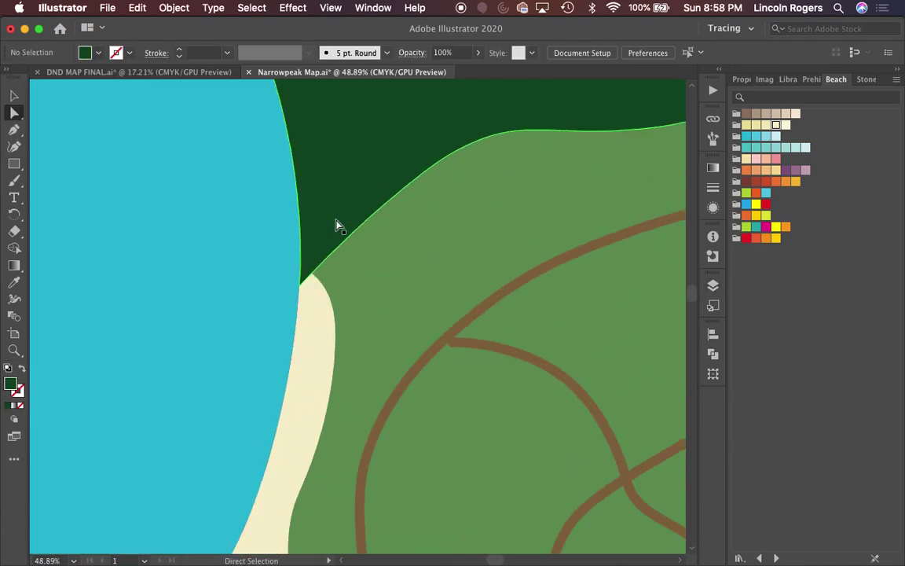
# Step: Remove the black stroke from the turquoise sea shape on the Coast layer, and deselect it
pyautogui.scroll(1, 414, 329)
pyautogui.scroll(5, 414, 329)
pyautogui.press('F7')
pyautogui.click(545, 309)
pyautogui.press('F7')
pyautogui.press('super+shift+a')
pyautogui.scroll(-5, 545, 329)
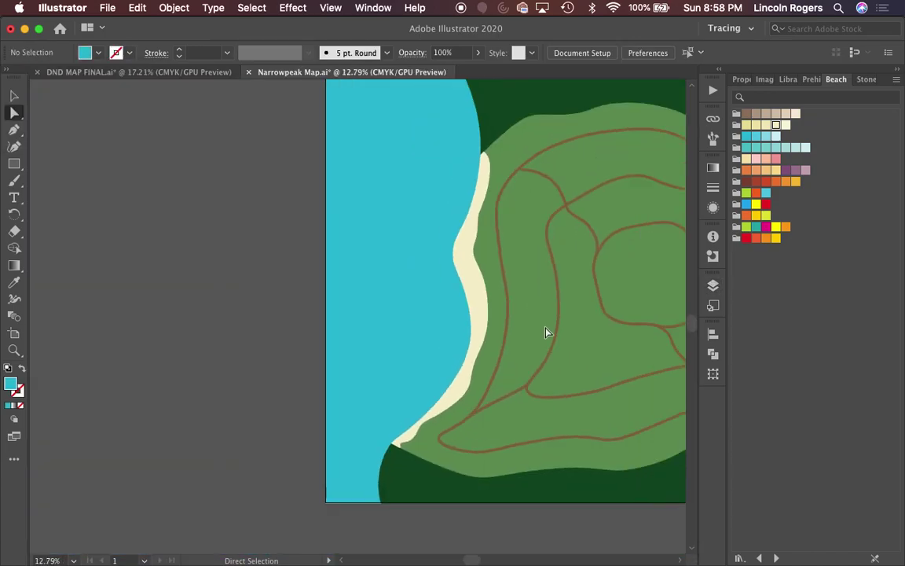
pyautogui.scroll(1, 499, 279)
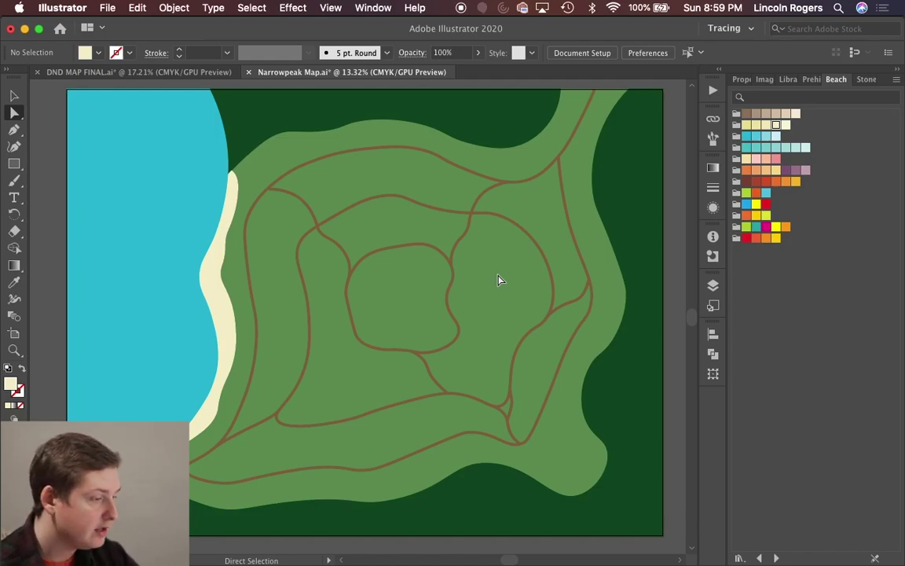
# Step: On the unlocked Roads layer, draw a short curved path from the northernmost road up to the forest edge
pyautogui.scroll(2, 382, 250)
pyautogui.scroll(2, 382, 250)
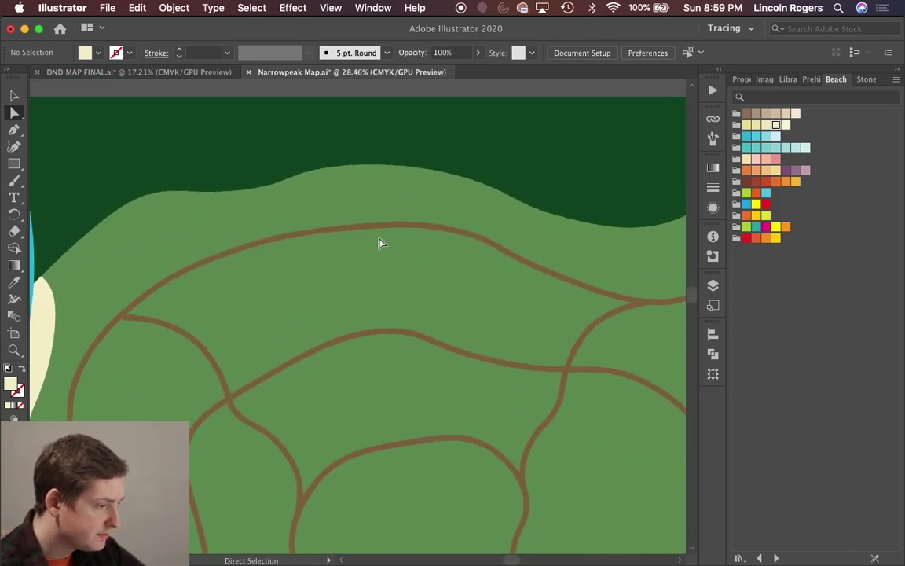
pyautogui.hotkey('shift', '`')
pyautogui.click(713, 287)
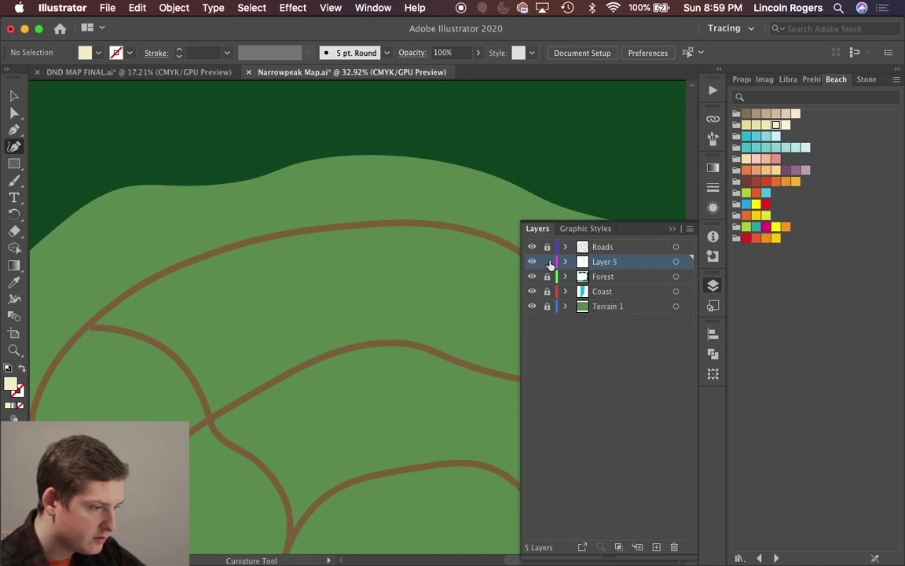
pyautogui.click(617, 251)
pyautogui.click(672, 228)
pyautogui.scroll(3, 393, 227)
pyautogui.click(426, 219)
pyautogui.click(341, 148)
pyautogui.click(328, 115)
# Step: Copy the existing roads' brown 17 pt stroke with no fill onto the new northern path
pyautogui.scroll(2, 328, 115)
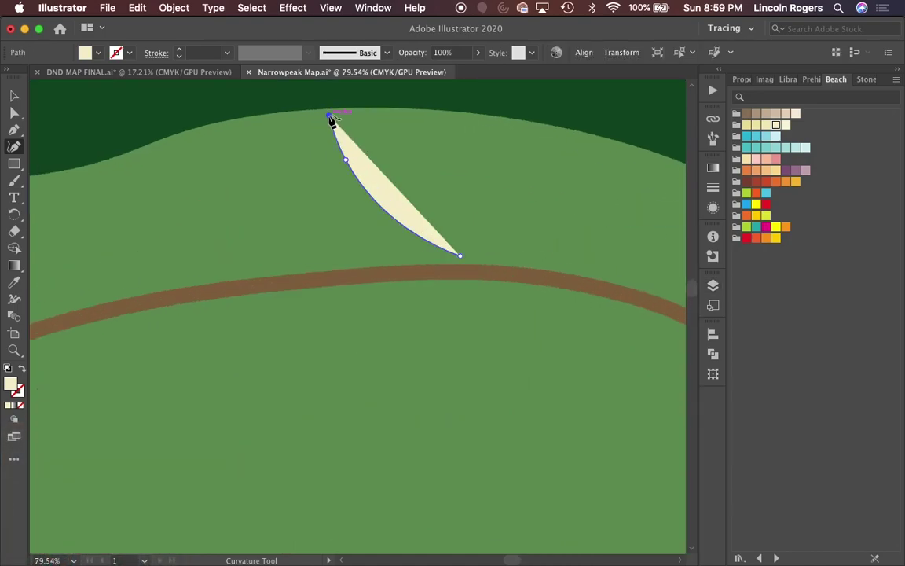
pyautogui.scroll(3, 369, 188)
pyautogui.press('i')
pyautogui.click(378, 354)
# Step: Fit the northern side road's lower end onto the main road and its upper end onto the forest edge
pyautogui.press('a')
pyautogui.scroll(3, 449, 335)
pyautogui.moveTo(451, 337); pyautogui.dragTo(463, 355)
pyautogui.moveTo(341, 311); pyautogui.dragTo(341, 300)
pyautogui.scroll(5, 407, 336)
pyautogui.moveTo(407, 337); pyautogui.dragTo(389, 339)
pyautogui.scroll(-8, 511, 393)
pyautogui.scroll(3, 425, 303)
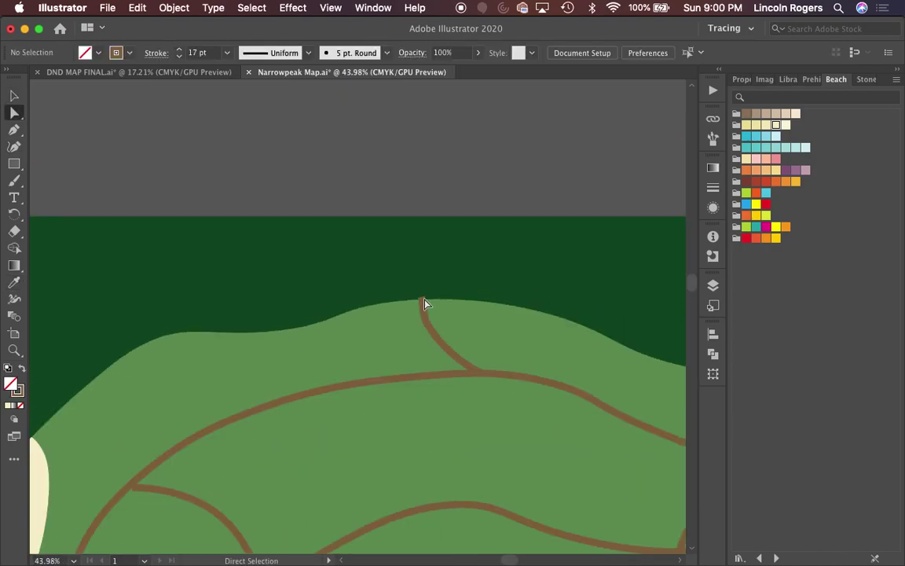
# Step: Place the Roads layer beneath the Forest layer in the layer order
pyautogui.scroll(-8, 424, 303)
pyautogui.click(712, 285)
pyautogui.click(671, 229)
pyautogui.scroll(8, 410, 297)
pyautogui.scroll(-6, 339, 320)
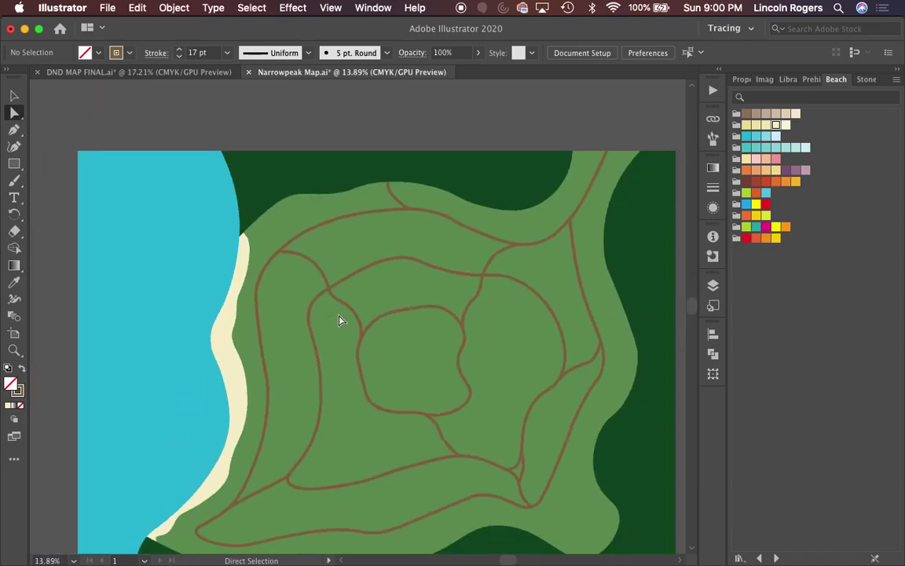
# Step: Draw a curved brown side road from the northwestern road junction out to the forest edge, and deselect it
pyautogui.scroll(8, 339, 320)
pyautogui.hotkey('shift', '`')
pyautogui.click(379, 337)
pyautogui.scroll(-6, 389, 302)
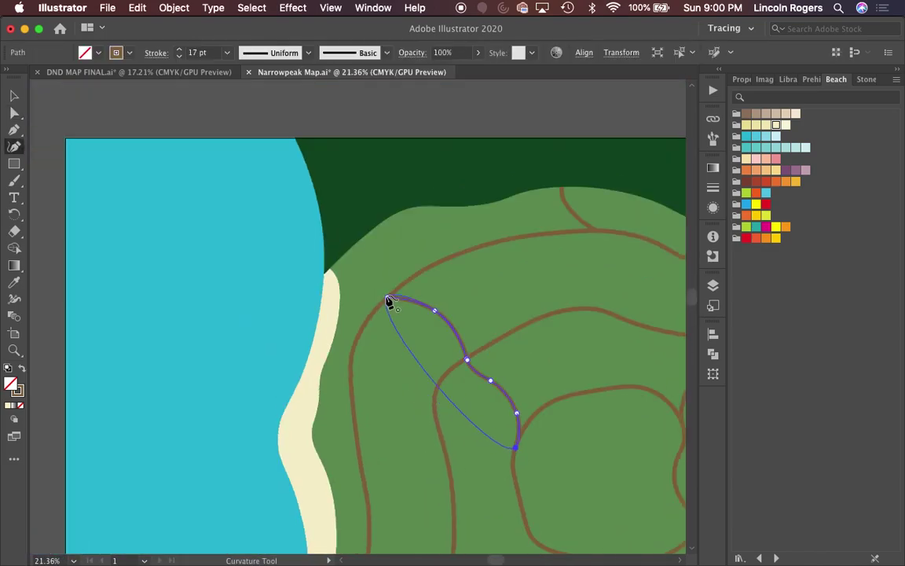
pyautogui.scroll(8, 389, 302)
pyautogui.click(376, 303)
pyautogui.scroll(5, 375, 303)
pyautogui.click(182, 292)
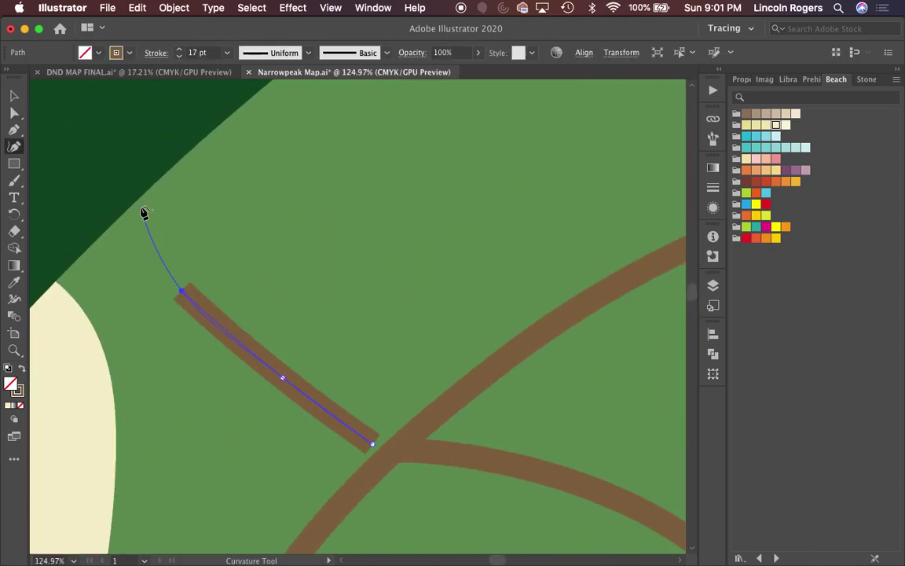
pyautogui.press('a')
pyautogui.scroll(3, 369, 369)
pyautogui.press('super+shift+a')
pyautogui.scroll(-8, 410, 379)
pyautogui.scroll(2, 319, 237)
# Step: Move the beach layer above the Roads layer in the layer order
pyautogui.scroll(5, 305, 249)
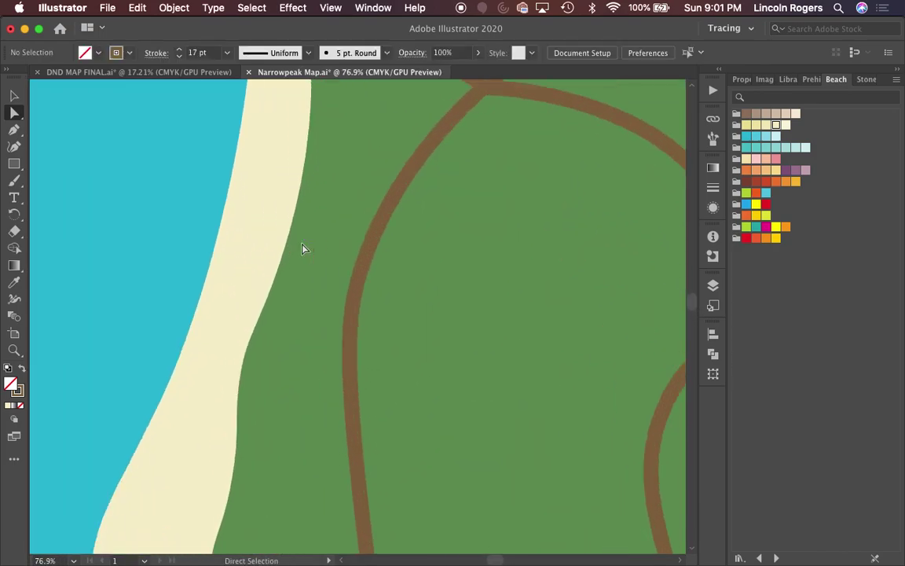
pyautogui.press('F7')
pyautogui.doubleClick(597, 275)
pyautogui.moveTo(597, 275); pyautogui.dragTo(606, 259)
pyautogui.press('F7')
# Step: Draw a curved side road from the upper part of the western road down to the beach
pyautogui.scroll(1, 322, 257)
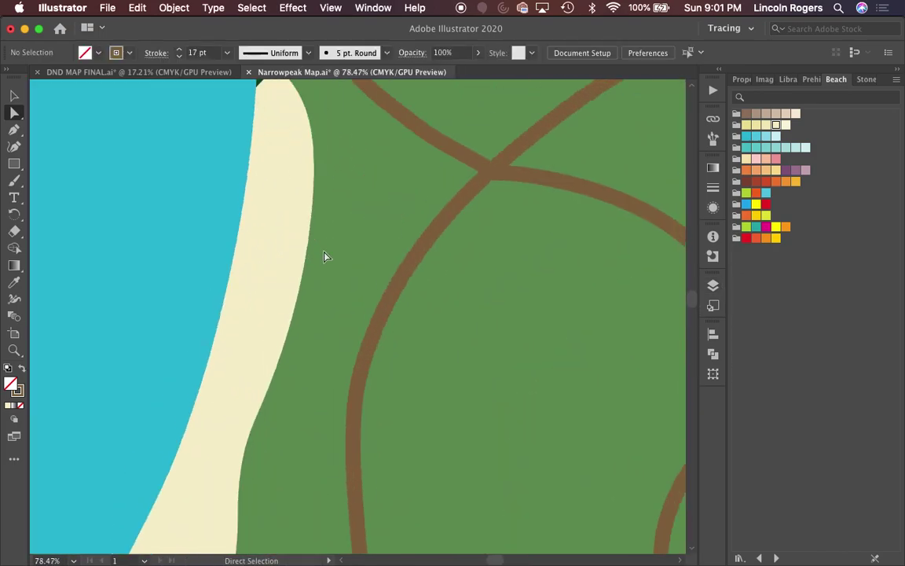
pyautogui.scroll(-4, 323, 256)
pyautogui.scroll(4, 287, 297)
pyautogui.press('F7')
pyautogui.press('F7')
pyautogui.scroll(4, 373, 303)
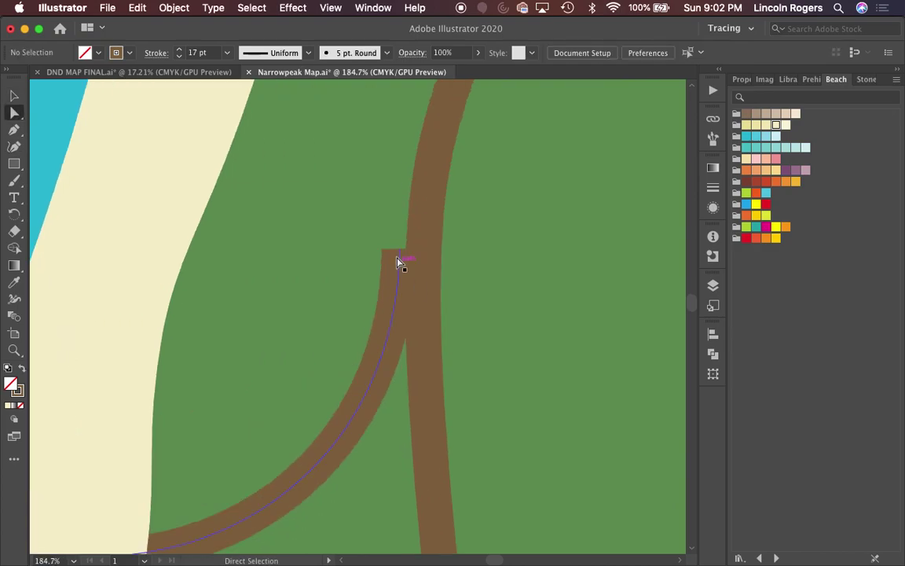
pyautogui.scroll(-8, 404, 277)
# Step: Add a second side road from the lower part of the western road to the beach, joining its end to the road
pyautogui.scroll(4, 463, 257)
pyautogui.scroll(3, 333, 361)
pyautogui.click(364, 414)
pyautogui.scroll(1, 364, 414)
pyautogui.moveTo(362, 345); pyautogui.dragTo(364, 394)
pyautogui.scroll(1, 364, 394)
pyautogui.scroll(-6, 363, 394)
# Step: Draw a curved side road from the southwestern road bend up to the beach
pyautogui.scroll(6, 430, 313)
pyautogui.hotkey('shift', '`')
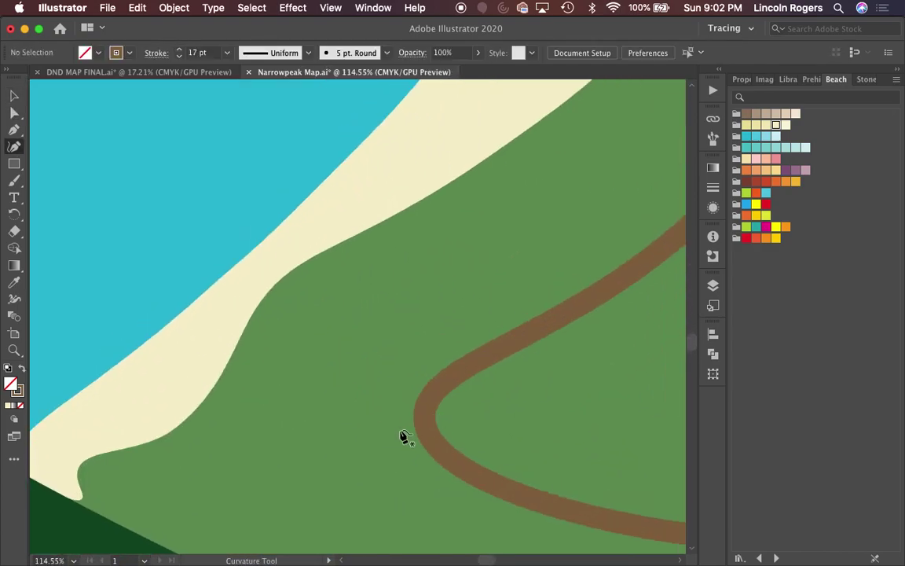
pyautogui.click(406, 421)
pyautogui.click(369, 340)
pyautogui.click(359, 225)
pyautogui.press('v')
pyautogui.scroll(4, 389, 411)
# Step: Add a curved side road from the southwestern road bend to the forest, and move its end onto the main road
pyautogui.press('a')
pyautogui.scroll(-5, 520, 448)
pyautogui.click(475, 372)
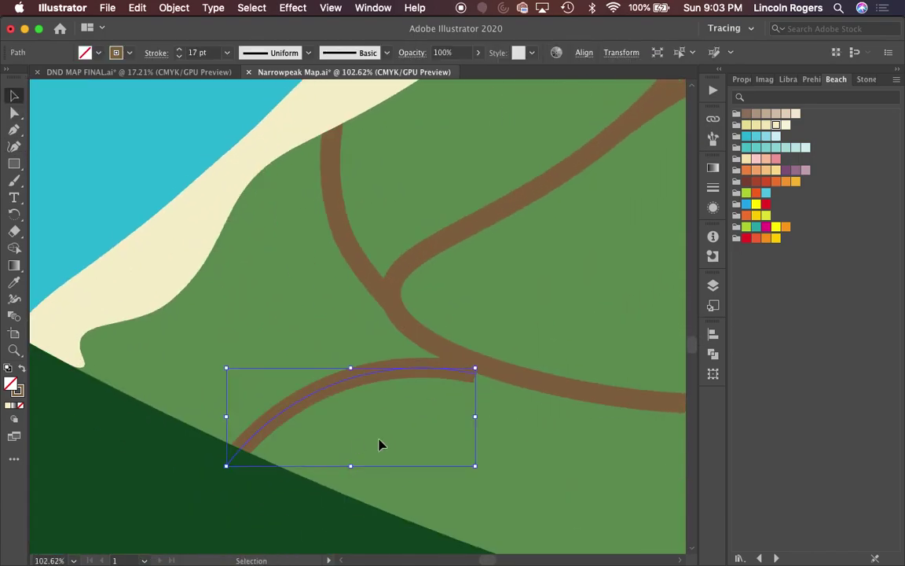
pyautogui.scroll(3, 455, 410)
pyautogui.press('a')
pyautogui.moveTo(496, 329); pyautogui.dragTo(555, 331)
# Step: Add a curved side road from the southern road down to the forest edge, and fit its end onto the road
pyautogui.scroll(-6, 555, 332)
pyautogui.press('v')
pyautogui.click(14, 146)
pyautogui.scroll(5, 388, 375)
pyautogui.moveTo(392, 348); pyautogui.dragTo(440, 359)
pyautogui.scroll(-4, 448, 278)
# Step: Draw a short side road from the southeastern road corner down to the forest edge
pyautogui.hotkey('shift', '`')
pyautogui.click(495, 314)
pyautogui.click(469, 491)
pyautogui.scroll(-3, 469, 491)
pyautogui.press('v')
# Step: Move the upper end of the eastern side road onto the main road to close the junction
pyautogui.scroll(4, 391, 306)
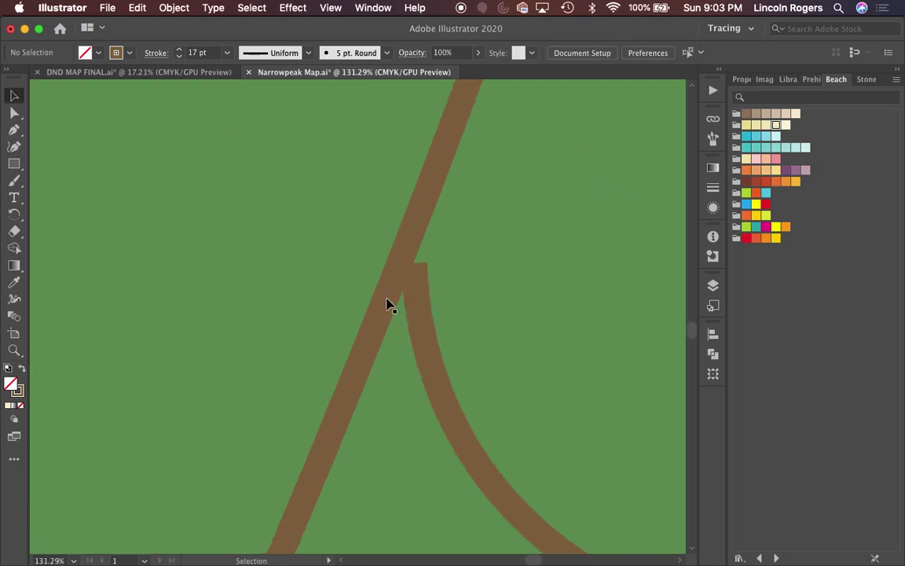
pyautogui.scroll(-8, 390, 306)
pyautogui.scroll(2, 489, 295)
pyautogui.press('a')
pyautogui.moveTo(378, 283); pyautogui.dragTo(353, 286)
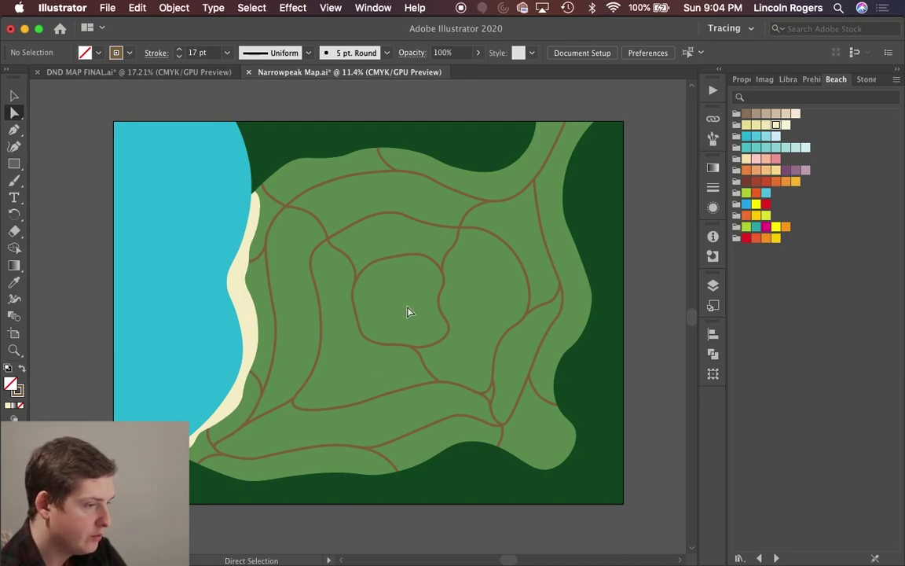
# Step: Draw a closed, irregular road loop inside the central ring road with the Curvature tool
pyautogui.scroll(5, 398, 309)
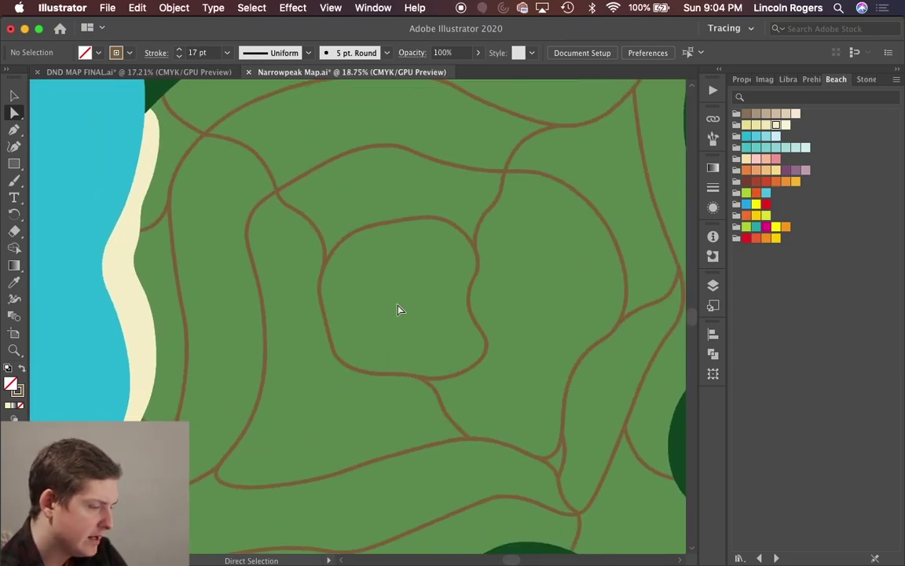
pyautogui.scroll(-3, 399, 309)
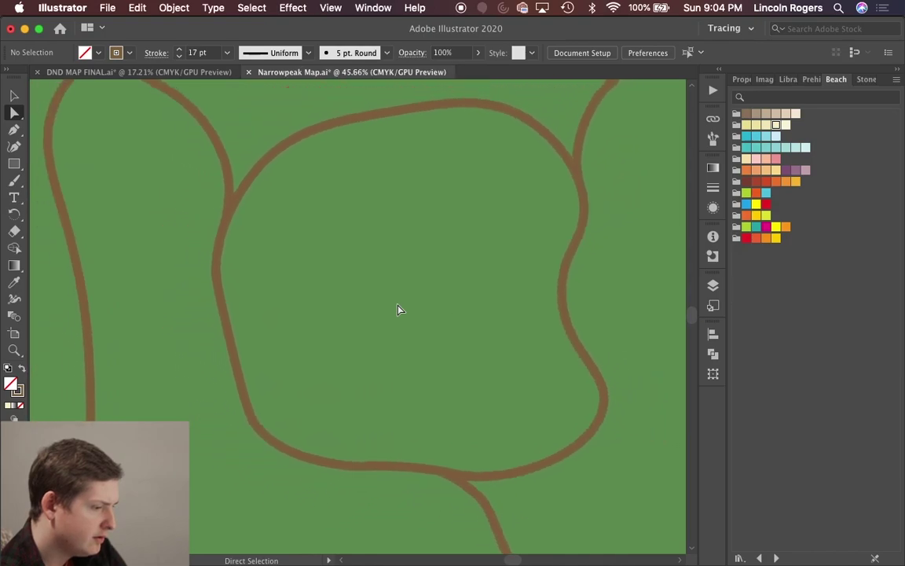
pyautogui.scroll(2, 398, 310)
pyautogui.scroll(-2, 398, 310)
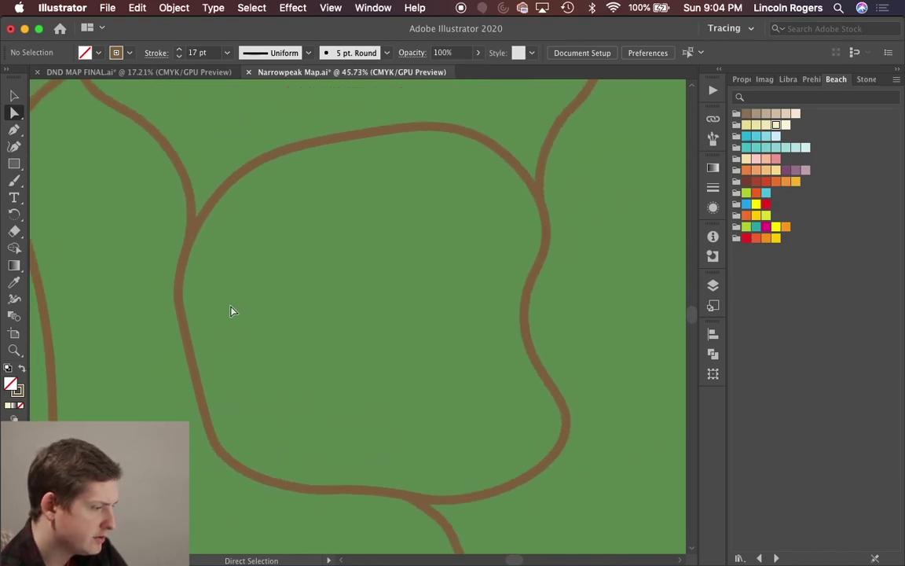
pyautogui.click(354, 245)
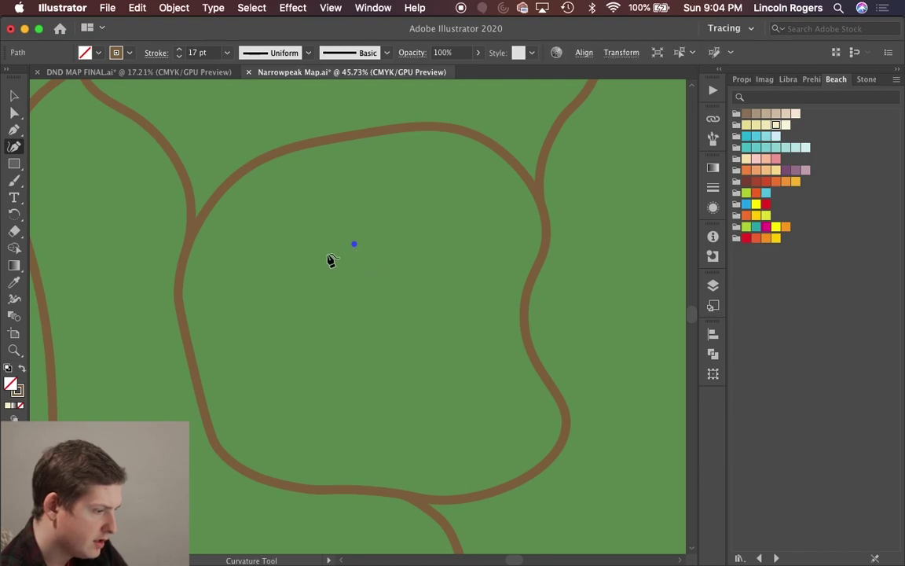
pyautogui.click(288, 364)
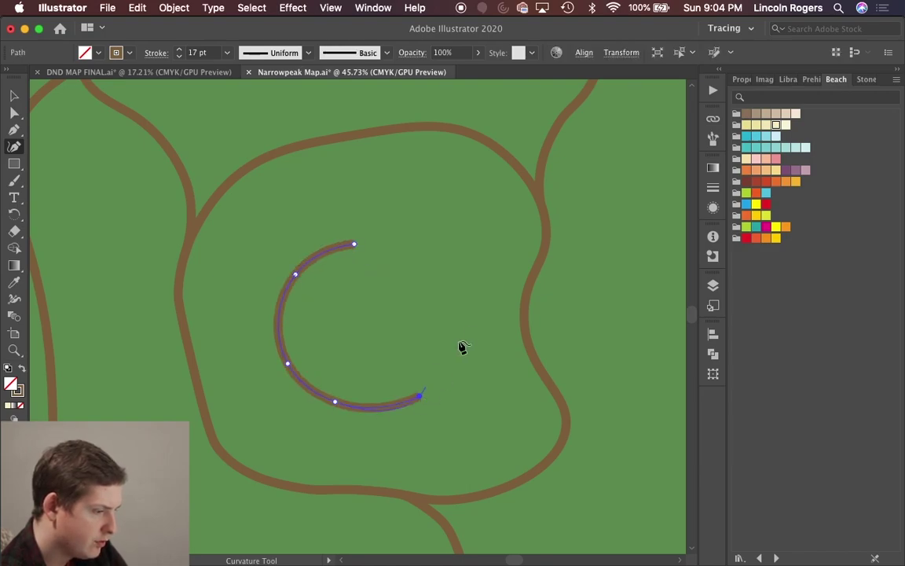
pyautogui.click(433, 339)
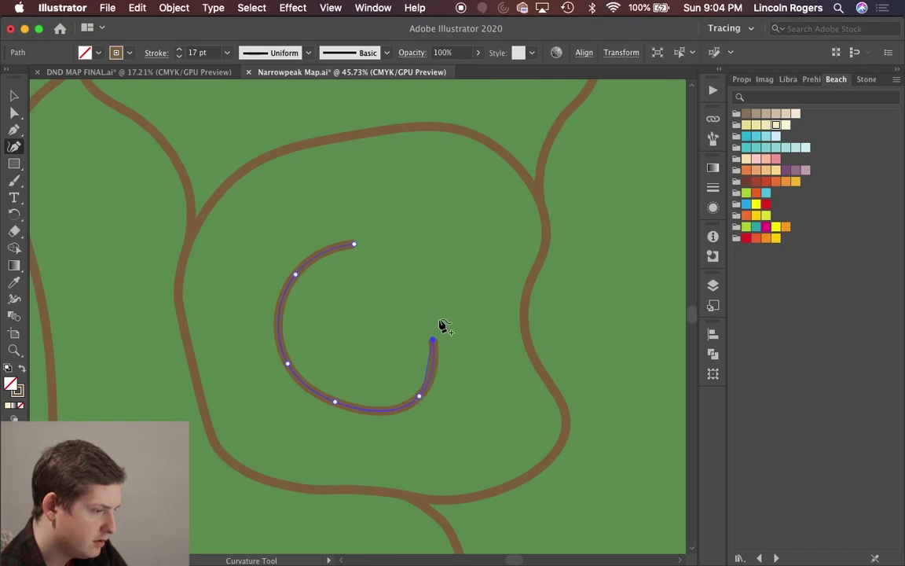
pyautogui.click(446, 299)
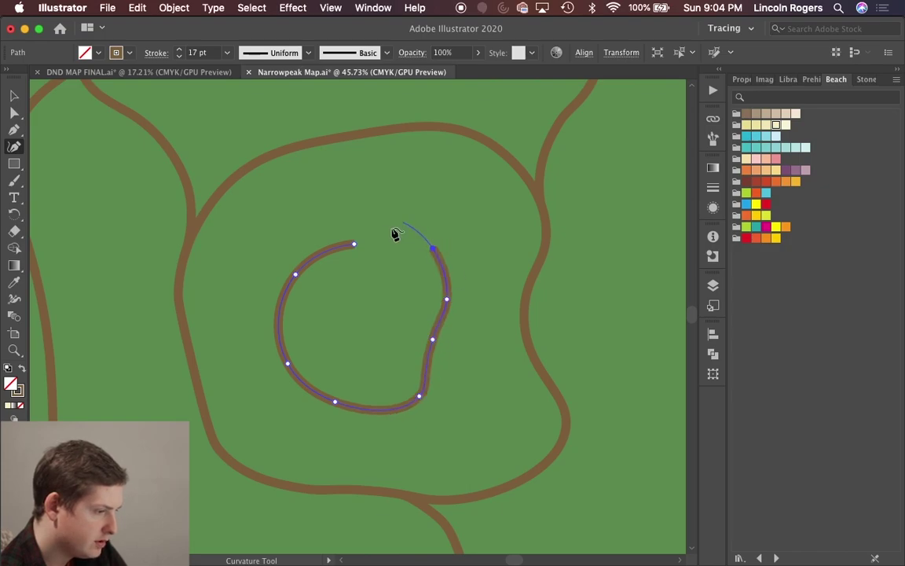
pyautogui.press('v')
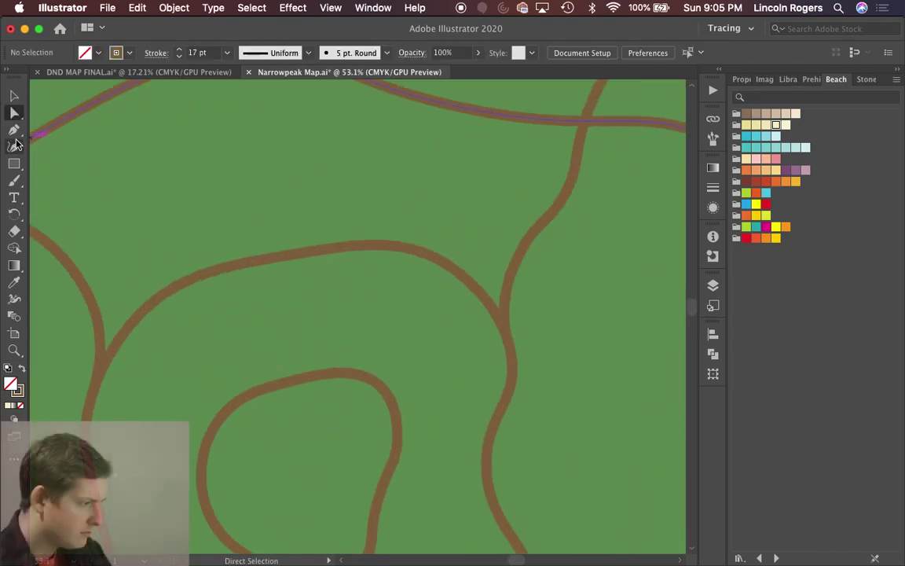
# Step: Draw a curved road connecting the top of the inner loop to the central ring road's northeastern side
pyautogui.click(15, 145)
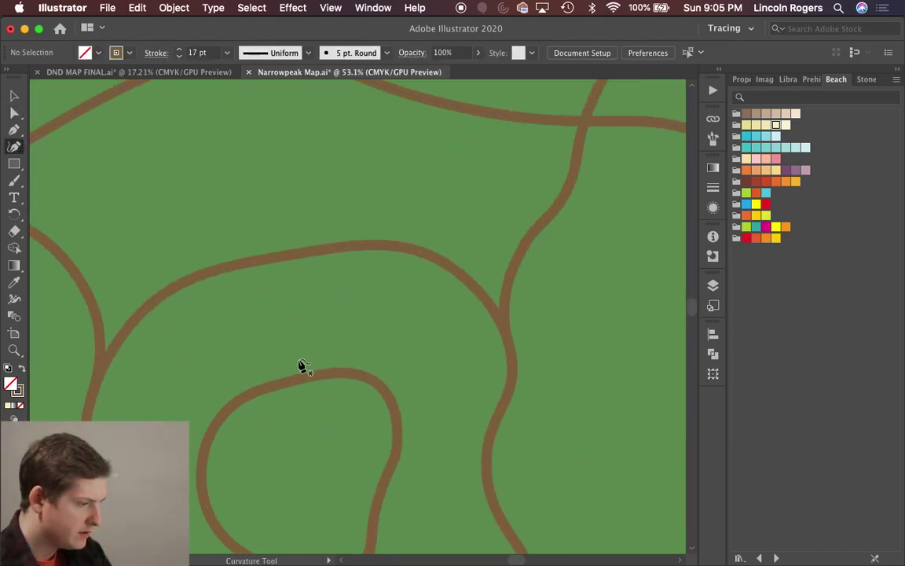
pyautogui.click(300, 371)
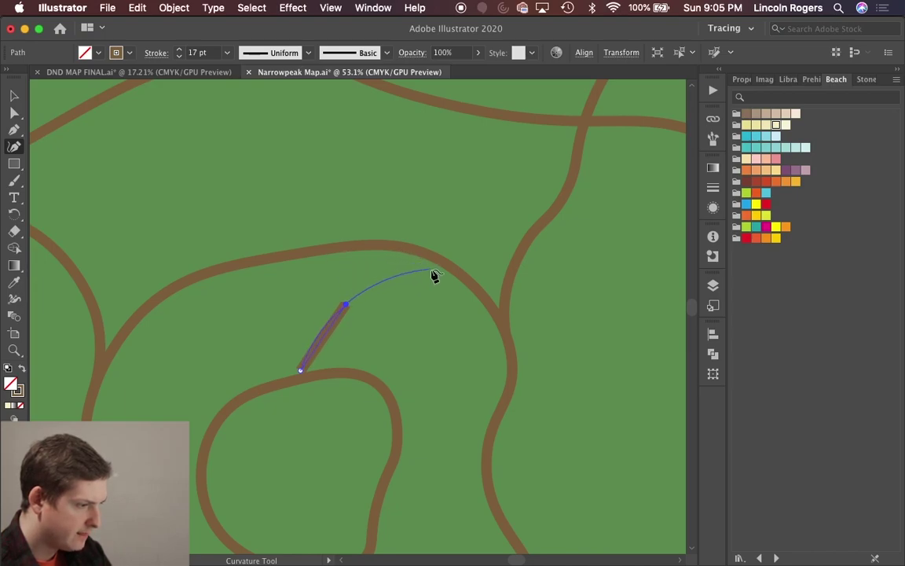
pyautogui.click(457, 279)
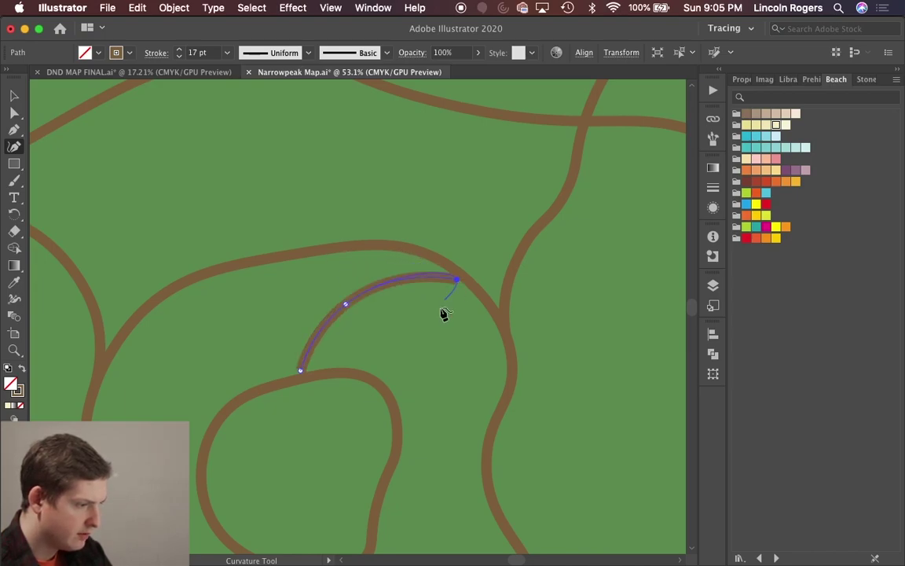
pyautogui.press('v')
pyautogui.click(474, 360)
# Step: Move the connecting road's lower end onto the inner loop, and deselect it
pyautogui.scroll(8, 315, 369)
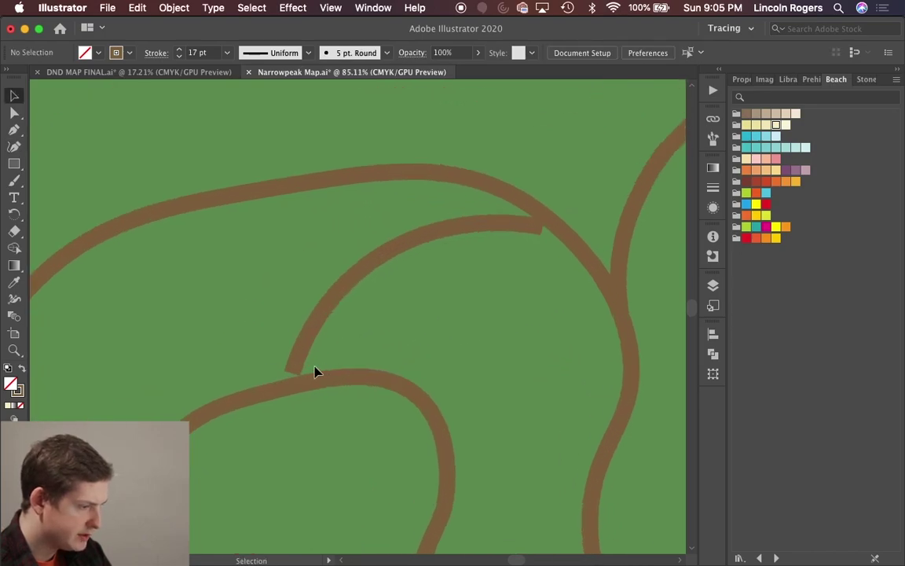
pyautogui.press('a')
pyautogui.moveTo(367, 363); pyautogui.dragTo(360, 391)
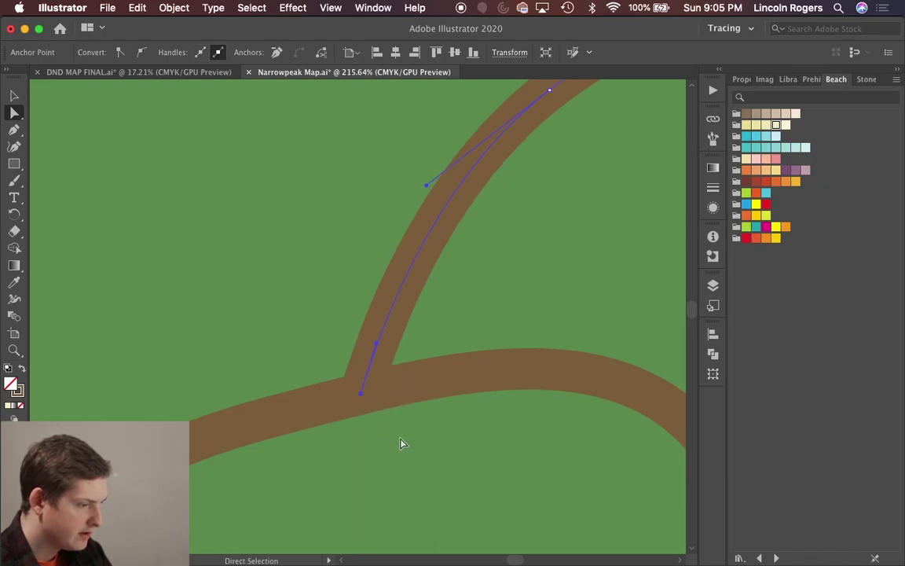
pyautogui.click(402, 440)
pyautogui.scroll(-5, 530, 251)
# Step: Move the connecting road's upper end onto the central ring road, and deselect it
pyautogui.scroll(2, 530, 252)
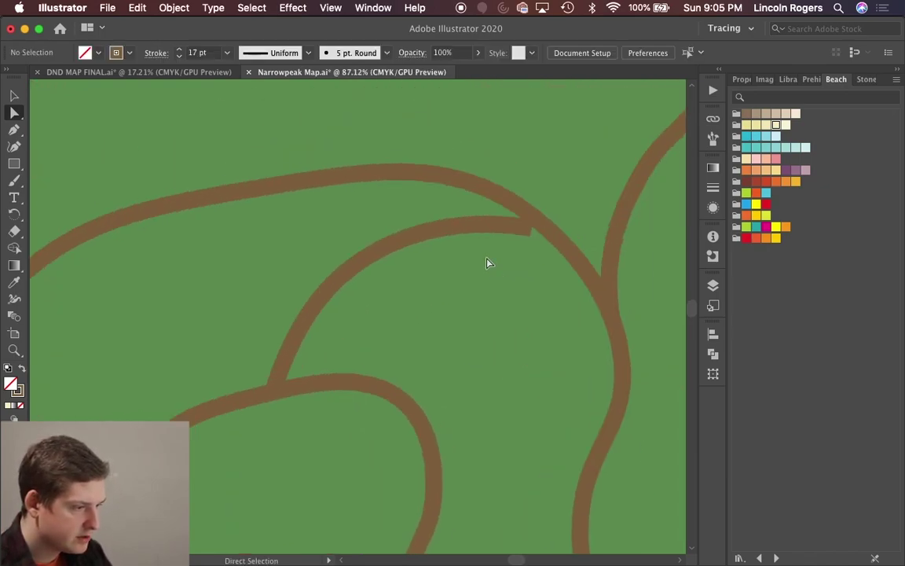
pyautogui.scroll(3, 488, 262)
pyautogui.scroll(3, 473, 262)
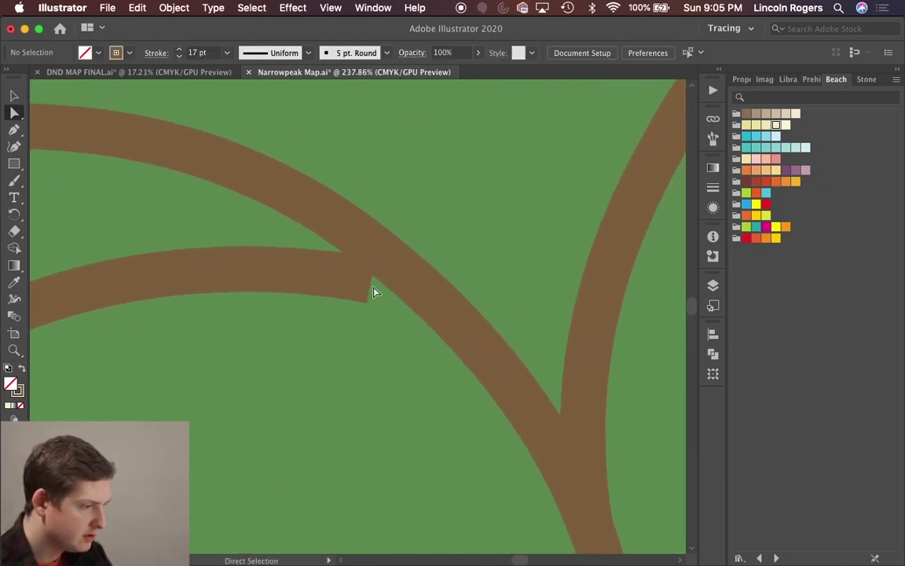
pyautogui.moveTo(371, 283); pyautogui.dragTo(418, 287)
pyautogui.click(472, 250)
pyautogui.scroll(-6, 471, 250)
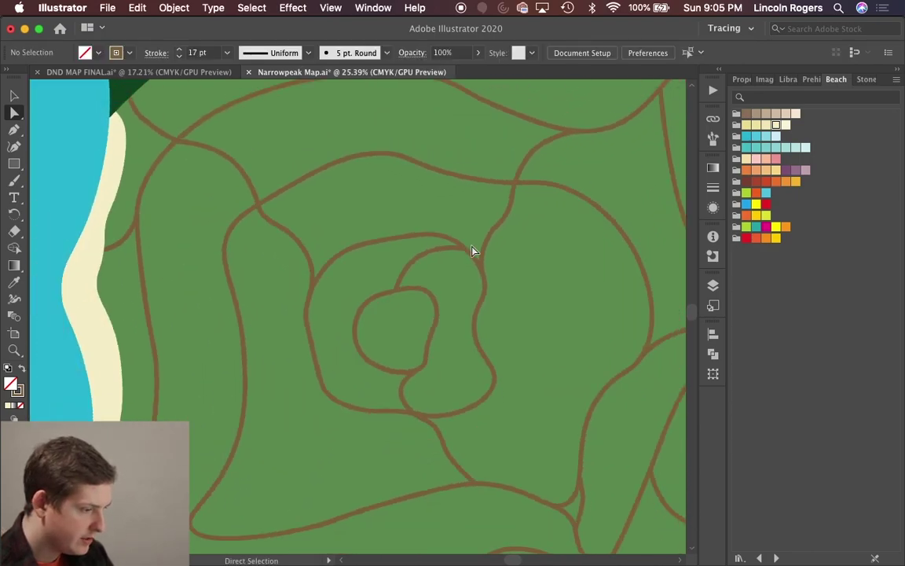
# Step: Draw a curved road with the Curvature tool from the inner loop's western side to the central ring road's western side, and deselect it
pyautogui.scroll(2, 386, 276)
pyautogui.scroll(5, 386, 276)
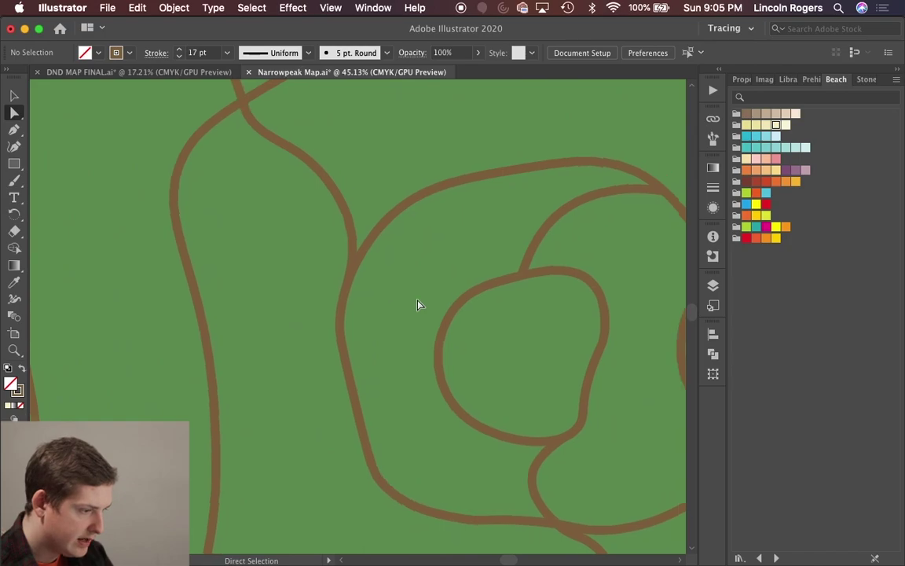
pyautogui.click(13, 147)
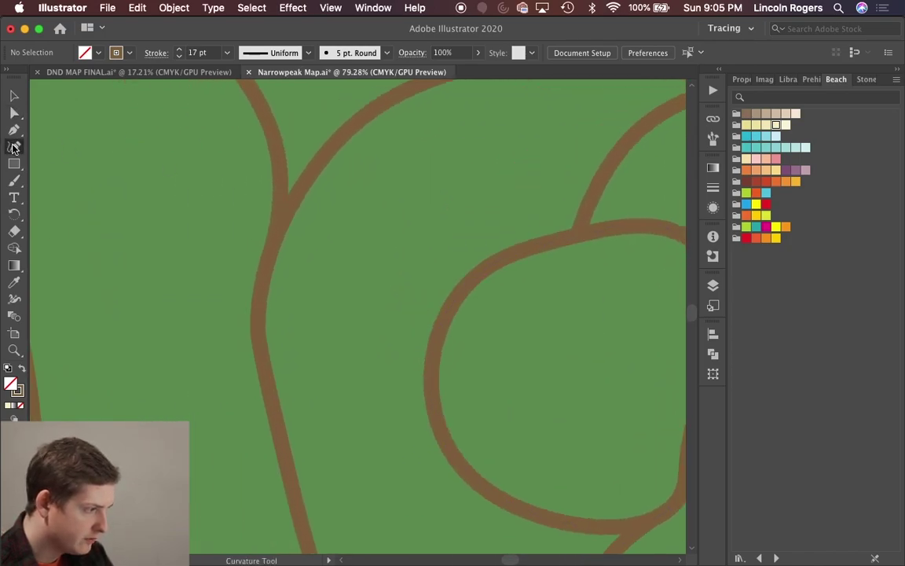
pyautogui.click(422, 359)
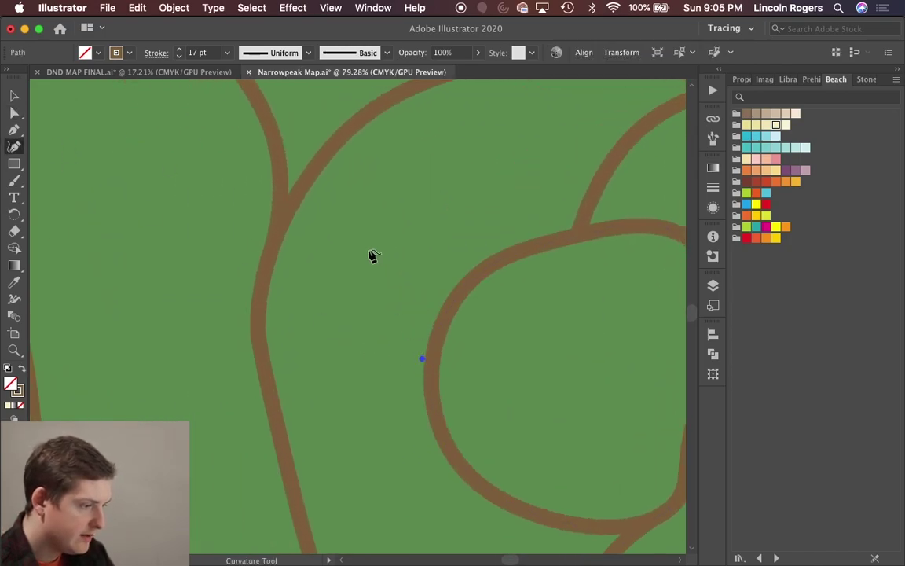
pyautogui.click(328, 252)
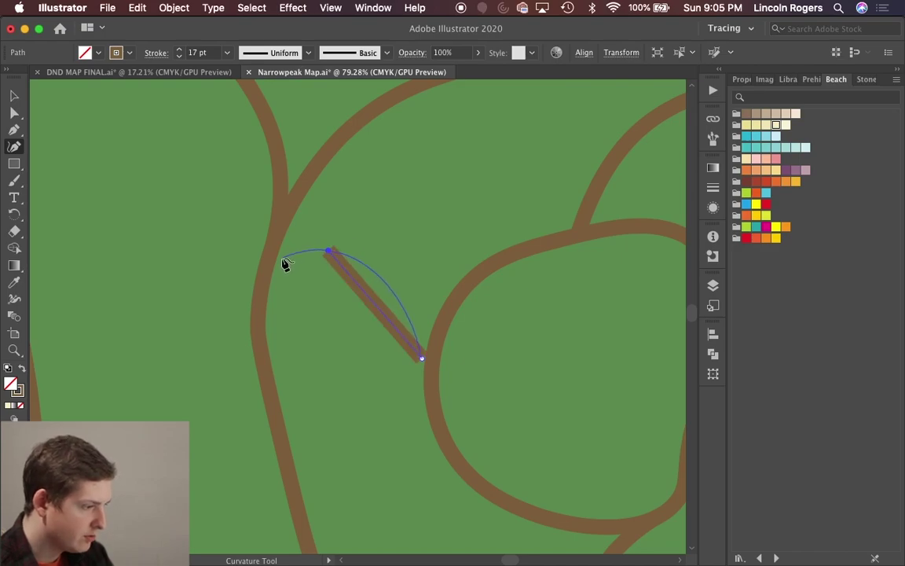
pyautogui.click(280, 261)
pyautogui.press('v')
pyautogui.click(398, 218)
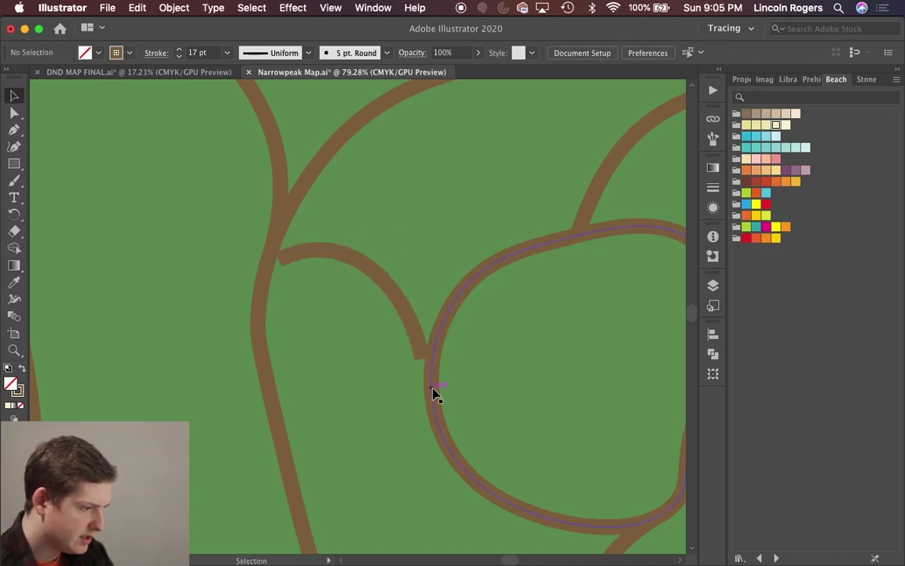
# Step: Move the new western road's lower end onto the inner loop's centre line, and deselect it
pyautogui.scroll(5, 422, 349)
pyautogui.press('a')
pyautogui.moveTo(424, 343); pyautogui.dragTo(452, 387)
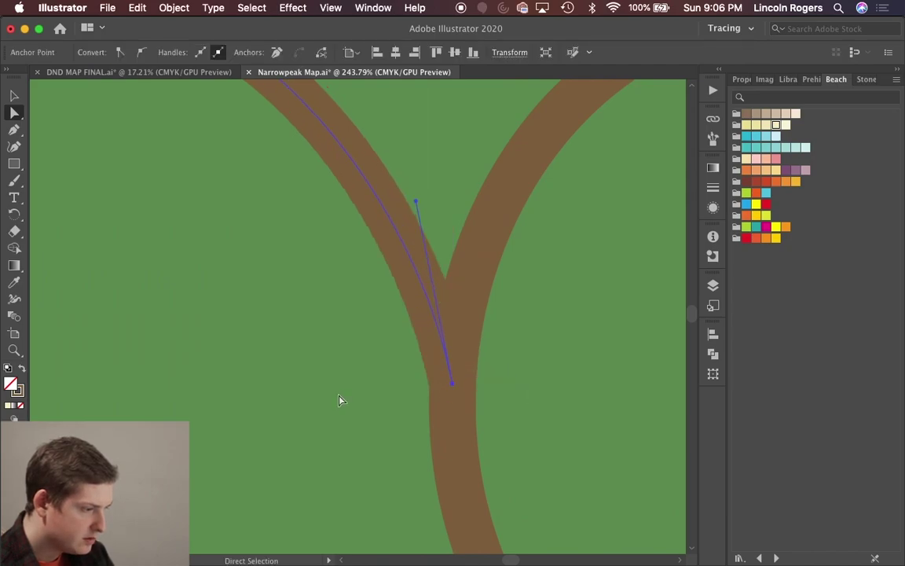
pyautogui.click(308, 397)
# Step: Move the western connecting road's upper end onto the central ring road, and deselect it
pyautogui.scroll(10, 309, 397)
pyautogui.scroll(4, 251, 254)
pyautogui.moveTo(253, 282); pyautogui.dragTo(218, 317)
pyautogui.click(374, 411)
# Step: Lower the middle anchor point of the western connecting road slightly to flatten its bend, and deselect it
pyautogui.scroll(-5, 374, 412)
pyautogui.scroll(5, 374, 411)
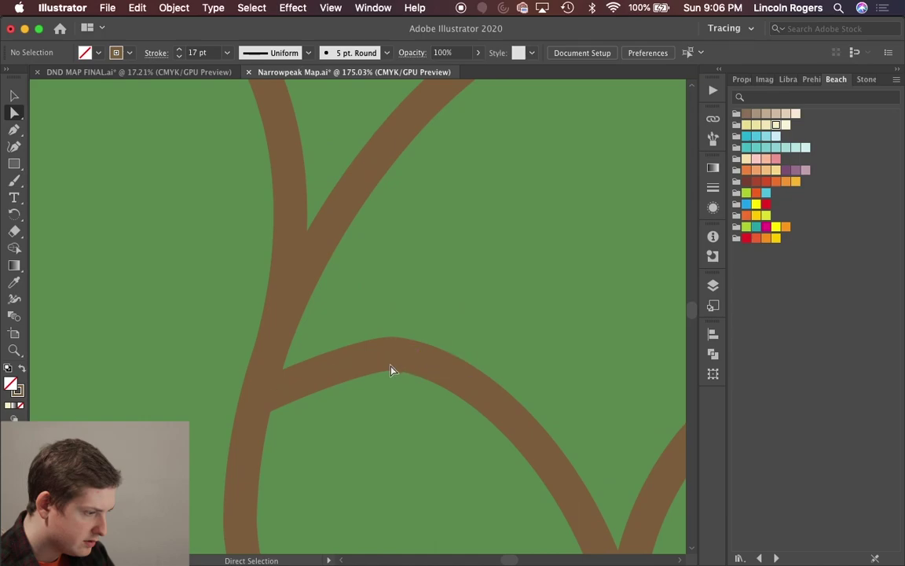
pyautogui.click(396, 356)
pyautogui.moveTo(395, 357); pyautogui.dragTo(396, 380)
pyautogui.click(383, 453)
# Step: Move the end of the branch road at the larger ring road's southwestern corner up onto that ring road
pyautogui.scroll(-10, 383, 453)
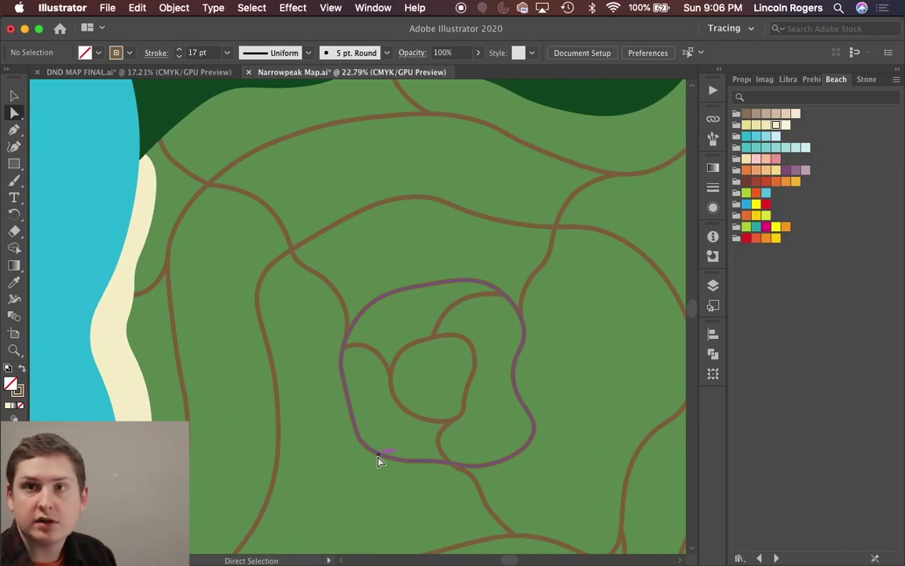
pyautogui.scroll(-10, 332, 310)
pyautogui.scroll(-2, 333, 309)
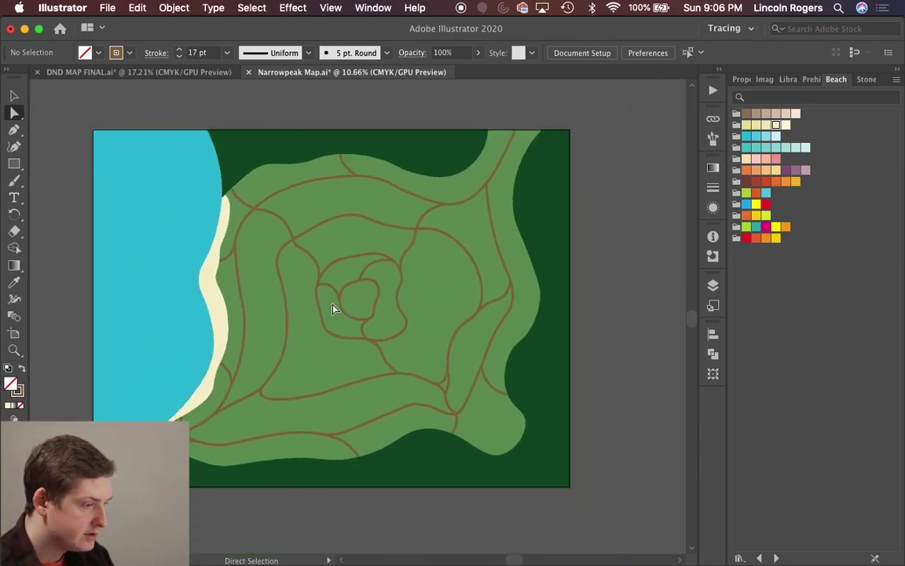
pyautogui.scroll(10, 306, 361)
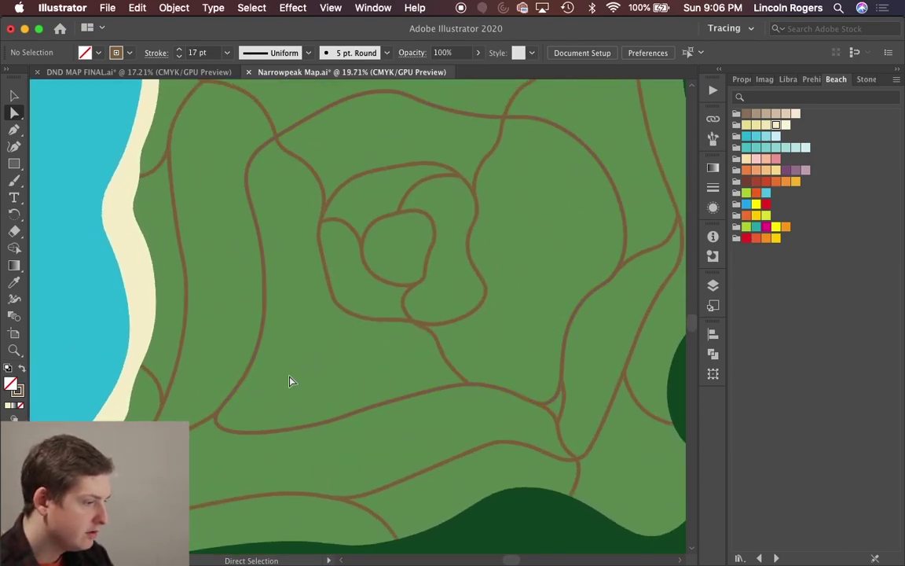
pyautogui.scroll(1, 293, 378)
pyautogui.hscroll(-1, 315, 376)
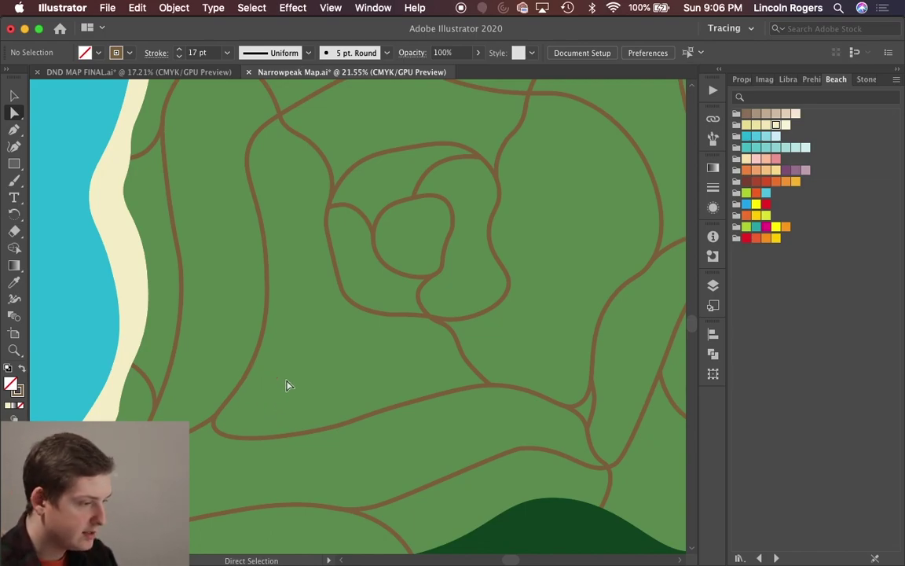
pyautogui.scroll(4, 287, 384)
pyautogui.hscroll(-5, 286, 384)
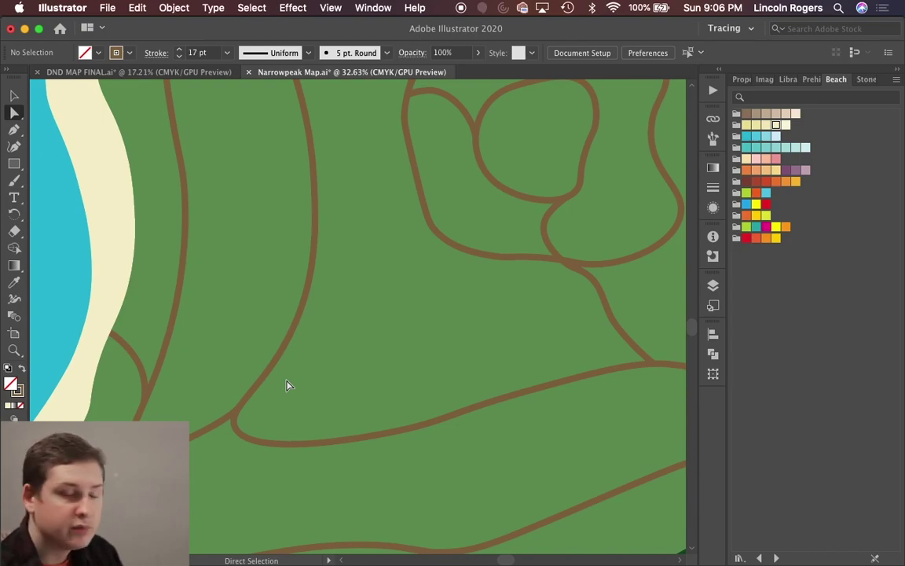
pyautogui.scroll(5, 276, 412)
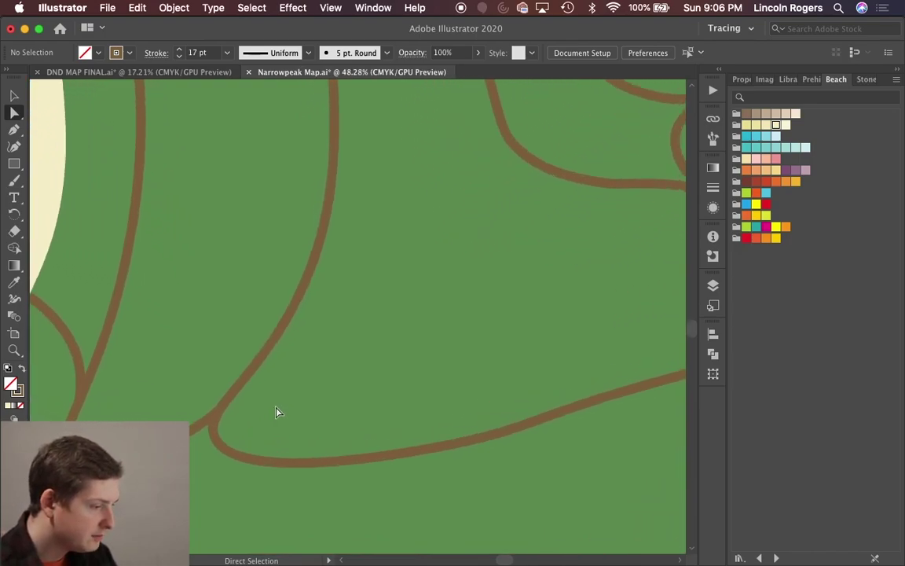
pyautogui.click(18, 147)
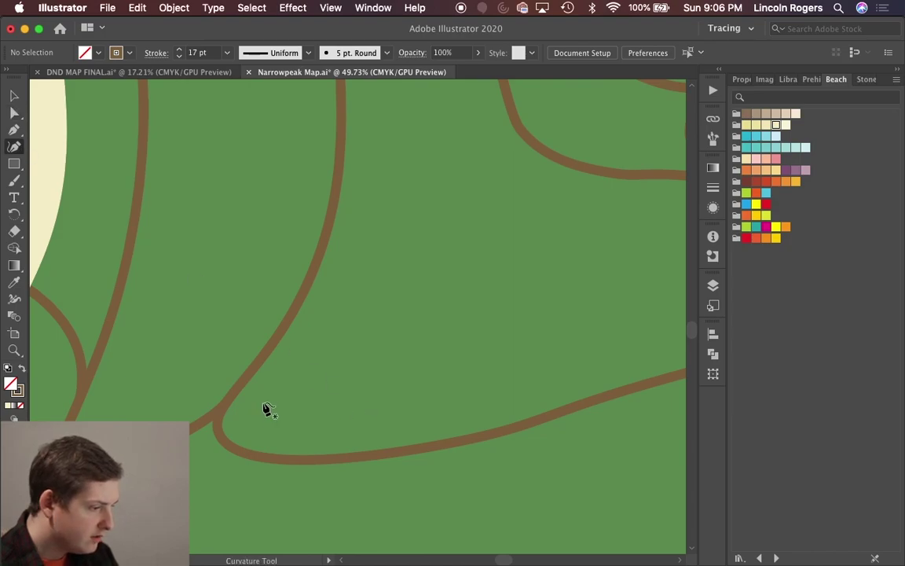
pyautogui.scroll(1, 231, 422)
pyautogui.click(13, 116)
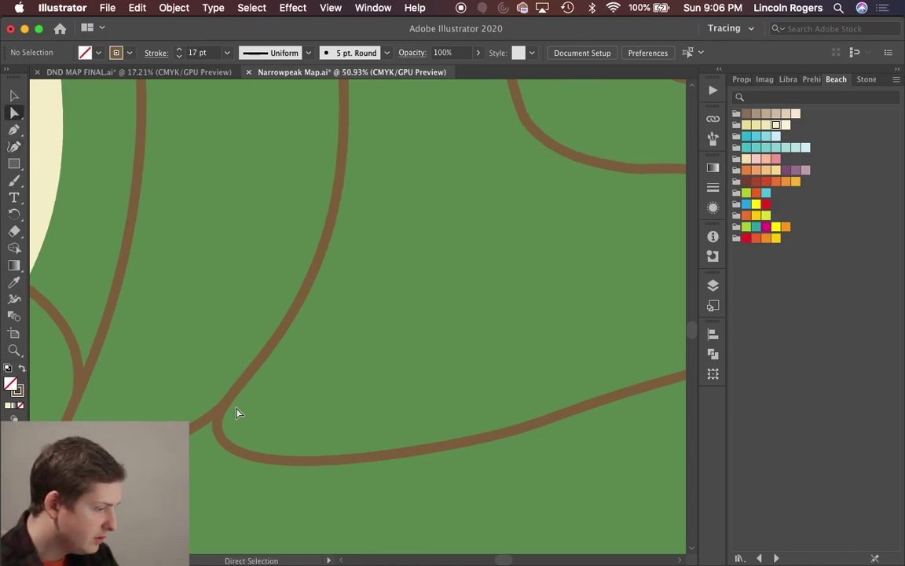
pyautogui.moveTo(225, 412); pyautogui.dragTo(228, 397)
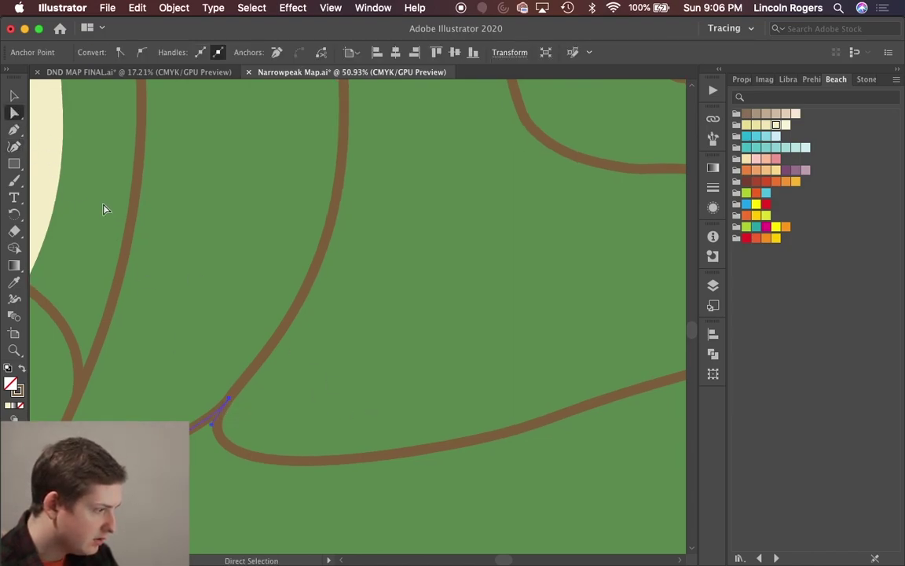
# Step: Draw a curved road with the Curvature tool from the larger ring road's southwestern corner to the central ring road's southwestern side
pyautogui.click(14, 147)
pyautogui.scroll(2, 337, 350)
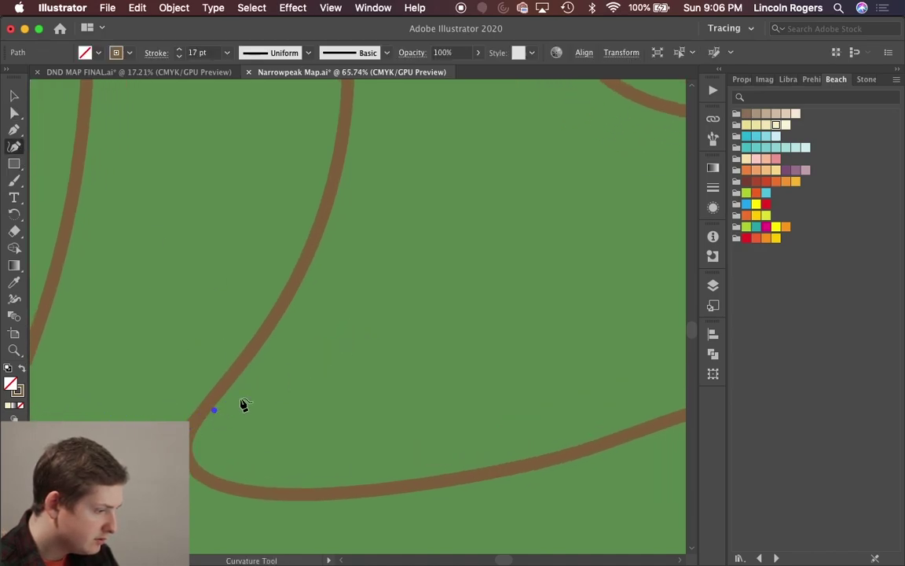
pyautogui.click(329, 321)
pyautogui.scroll(-3, 392, 243)
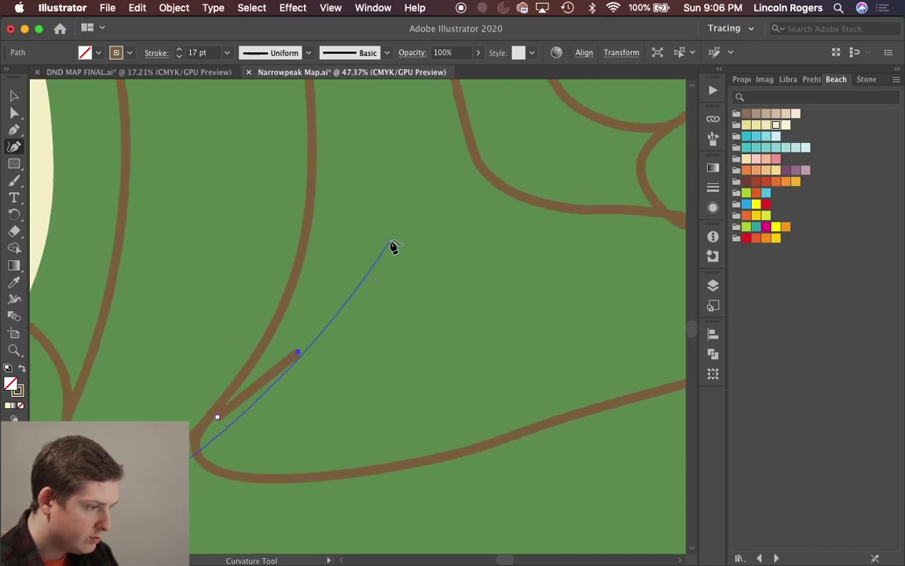
pyautogui.click(437, 243)
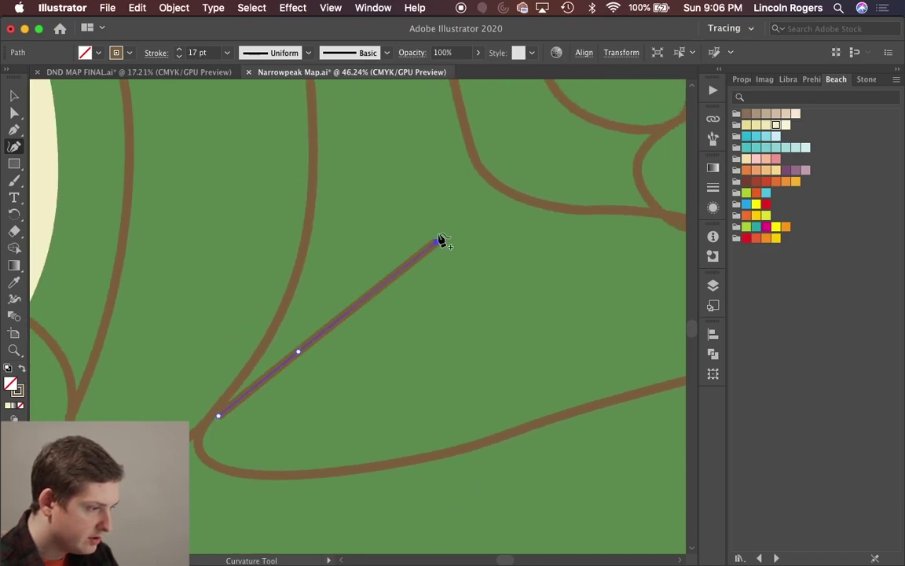
pyautogui.click(466, 156)
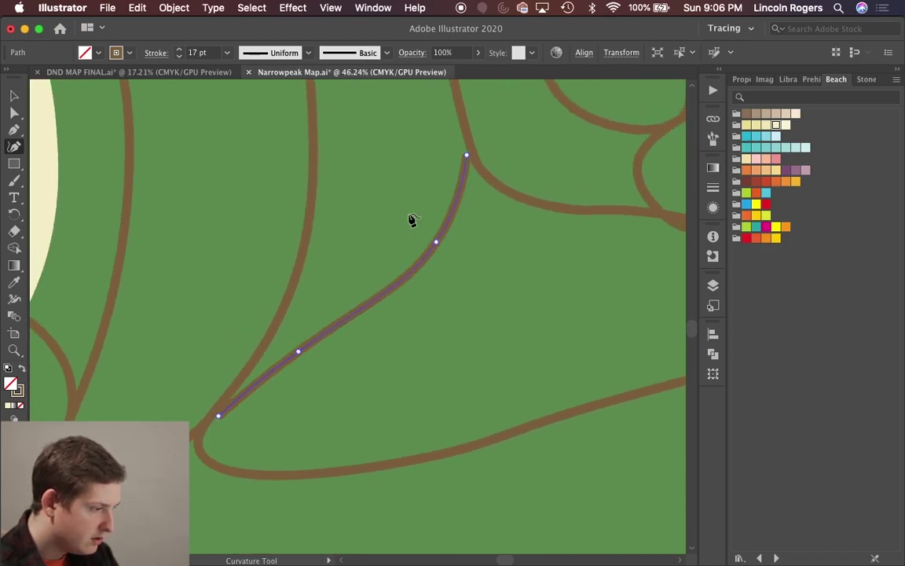
# Step: Attach the new road's southwestern end to the larger ring road
pyautogui.scroll(5, 226, 412)
pyautogui.press('a')
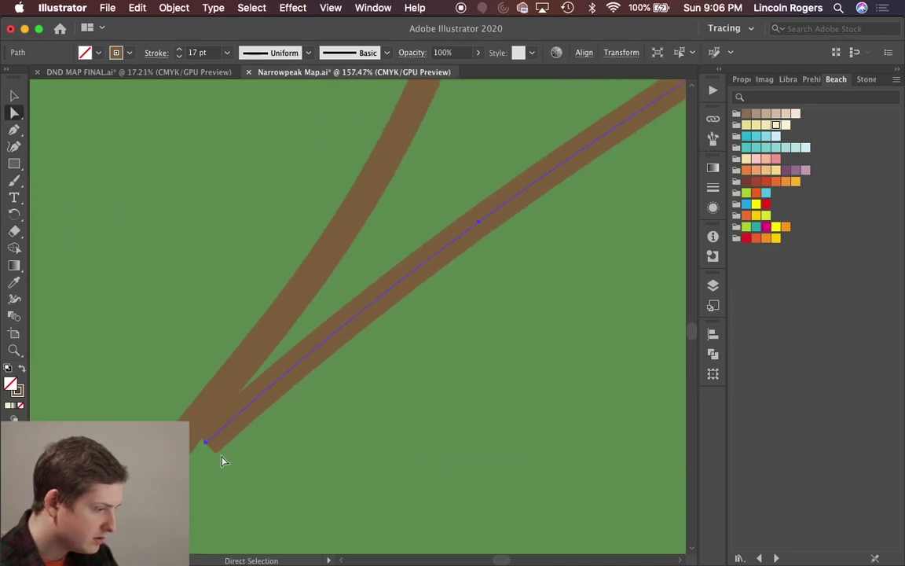
pyautogui.click(208, 444)
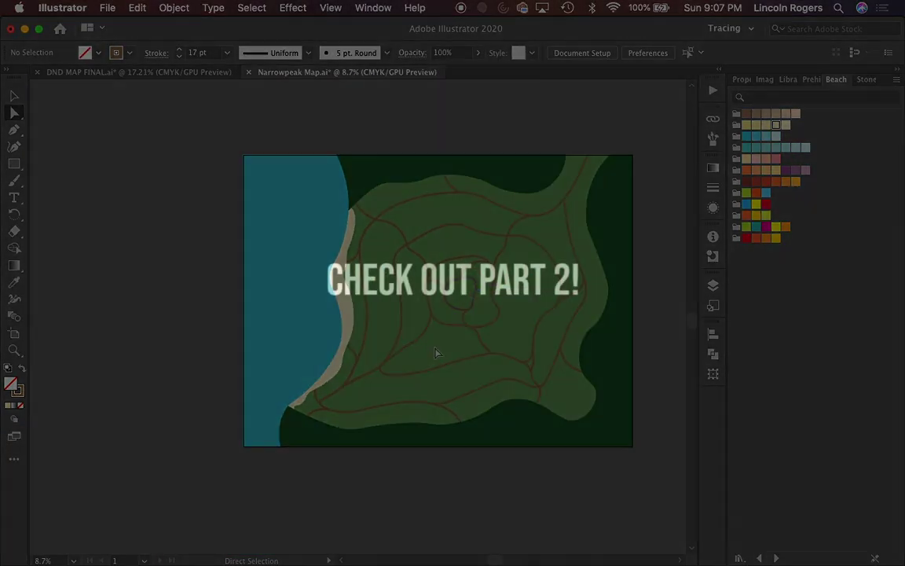